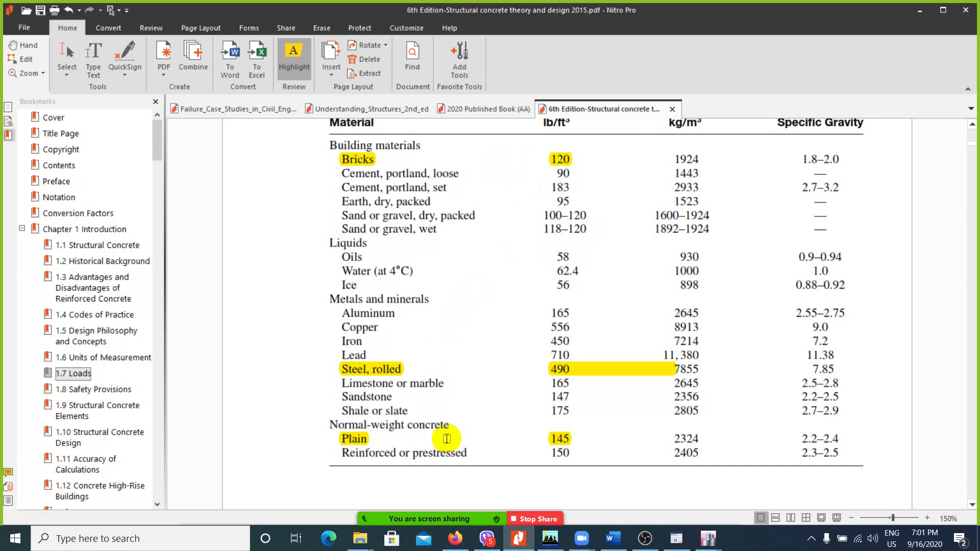
# - Bring up the 2020 Published Book (AA) document at its Local Rebar material properties
pyautogui.click(917, 14)
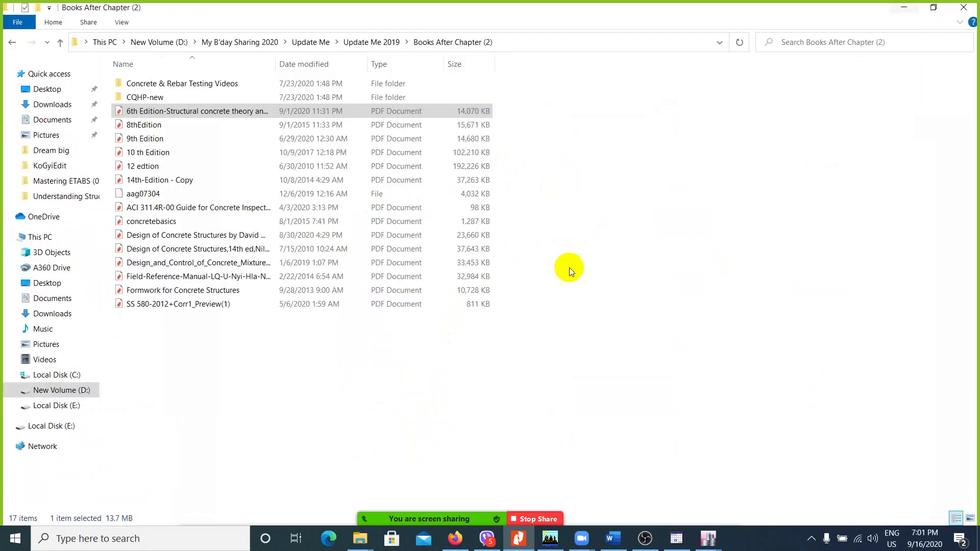
pyautogui.click(517, 541)
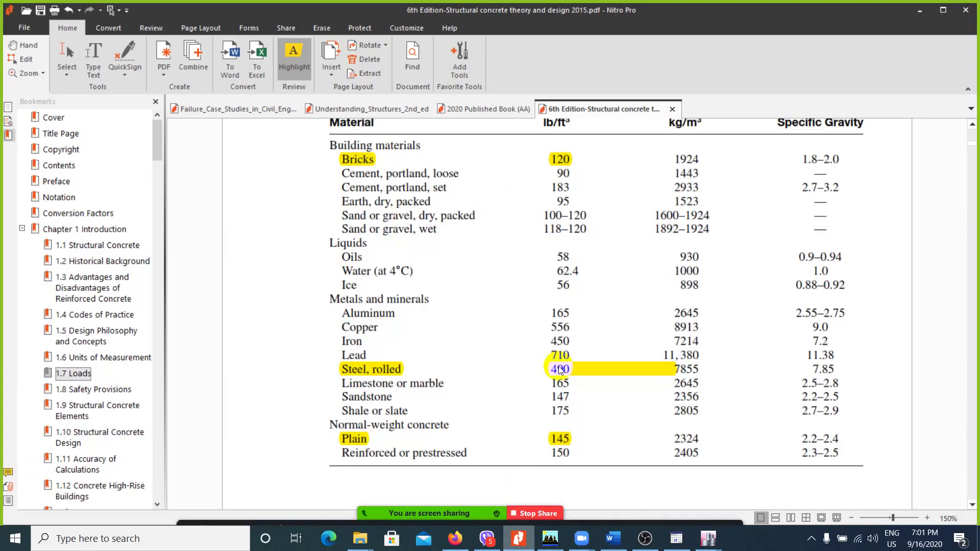
pyautogui.click(462, 108)
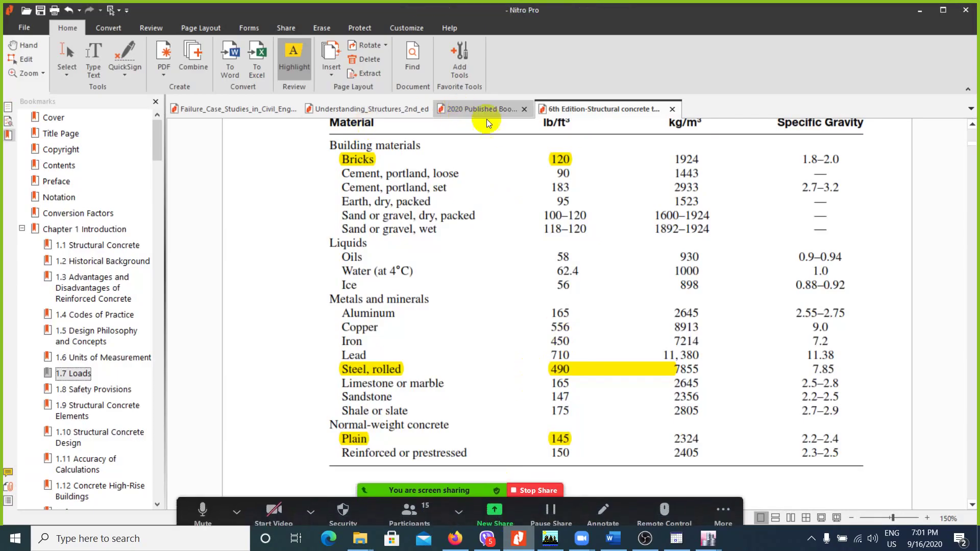
pyautogui.scroll(2, 460, 259)
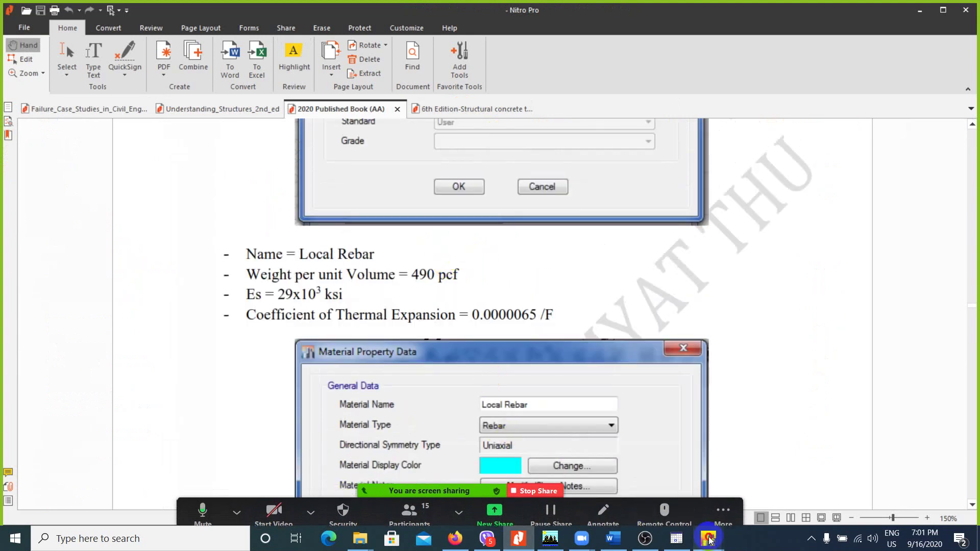
# - Switch to ETABS 2016 and open the recent model 3-S-NorthDagon
pyautogui.moveTo(709, 539)
pyautogui.click(750, 491)
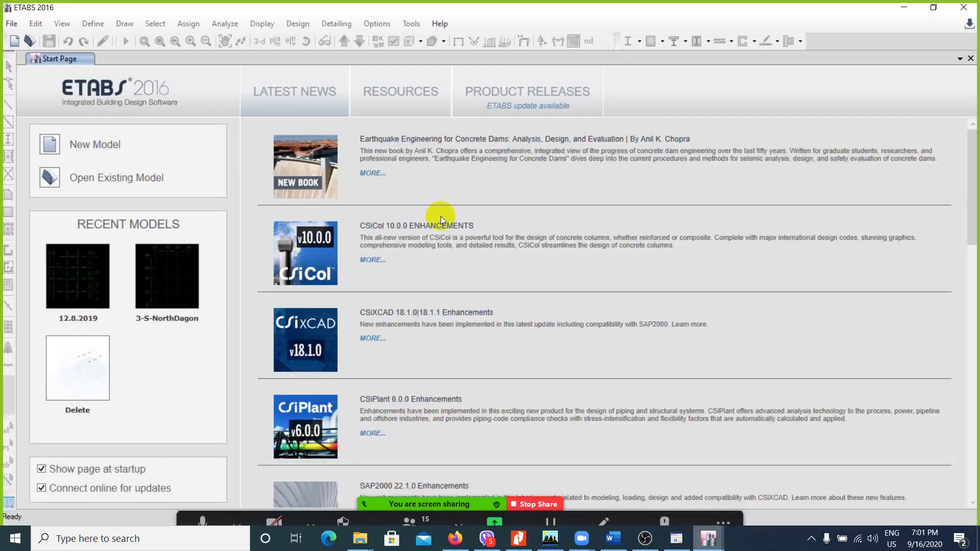
pyautogui.click(87, 276)
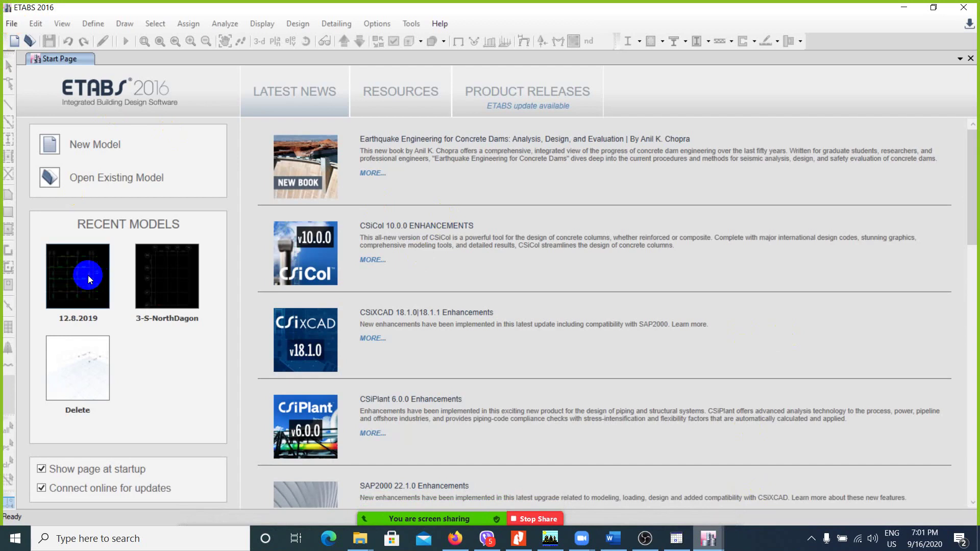
pyautogui.click(176, 276)
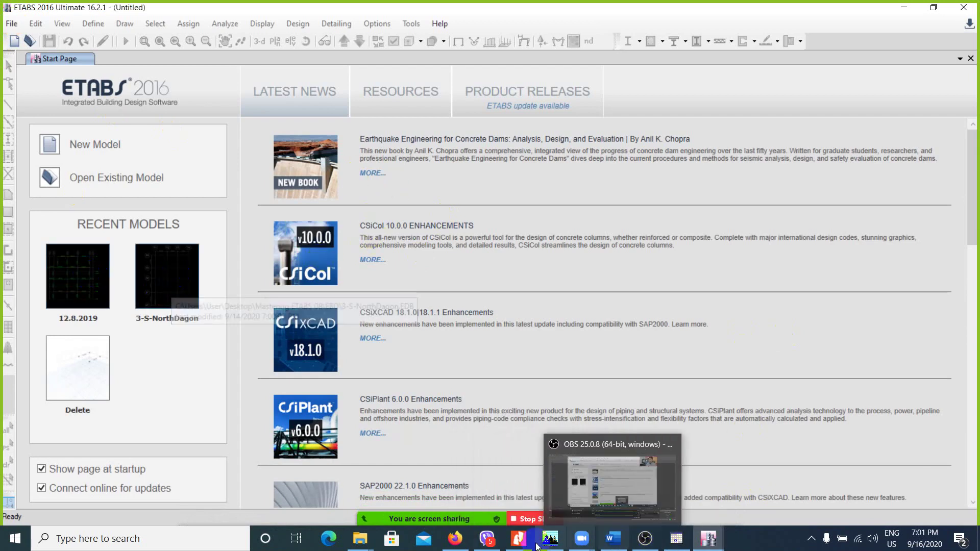
# - Check the Local Rebar property list in Nitro Pro and return to the ETABS 2016 model
pyautogui.click(518, 539)
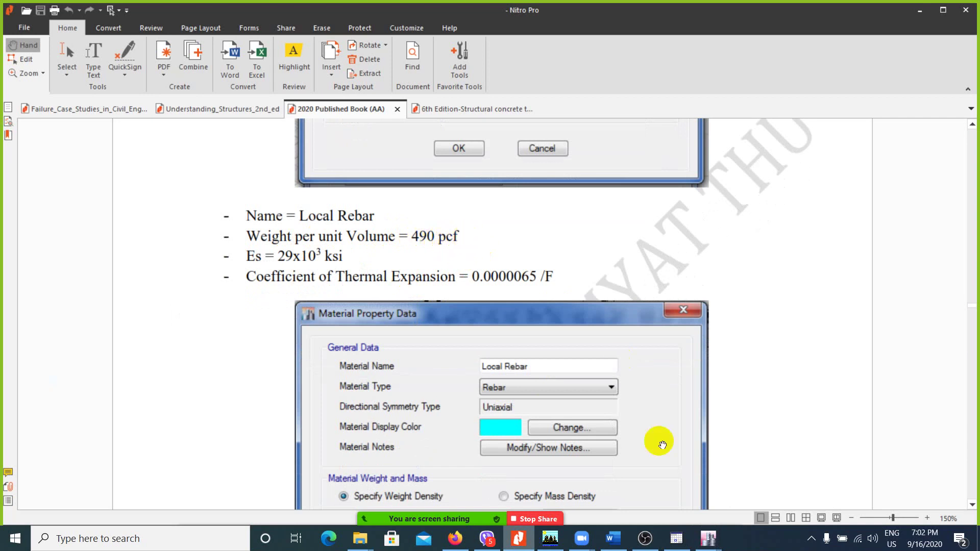
pyautogui.moveTo(708, 539)
pyautogui.click(743, 511)
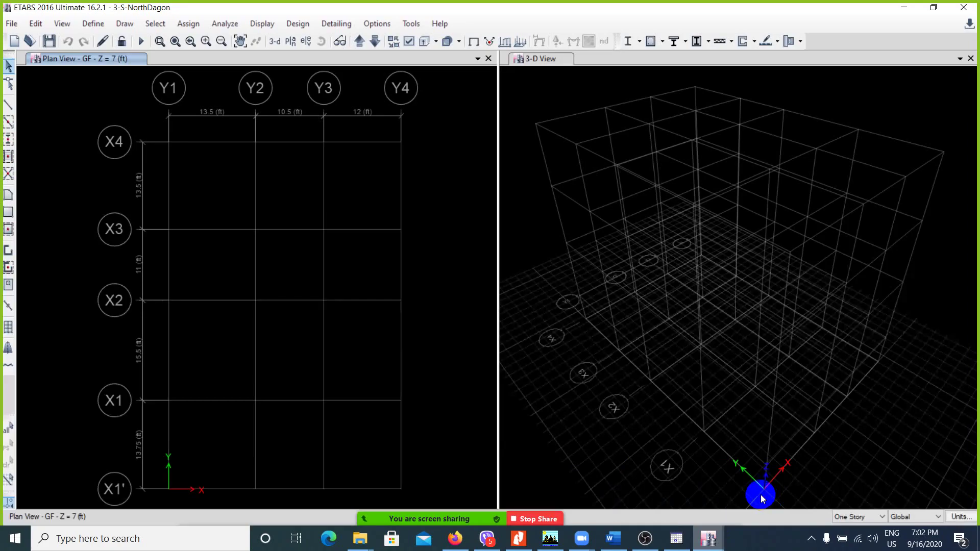
# - Open the material property definitions and go through the rebar, concrete and tendon materials in the list
pyautogui.click(99, 25)
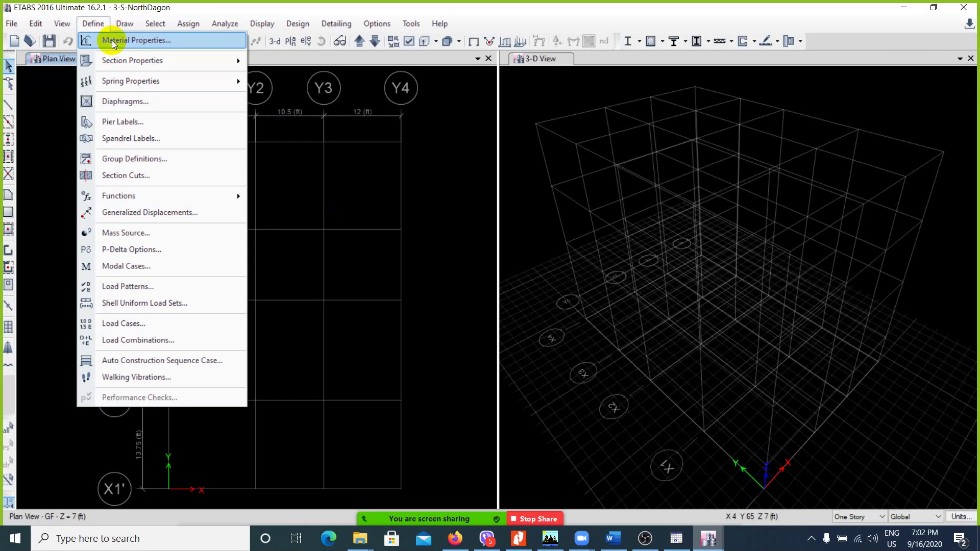
pyautogui.click(113, 41)
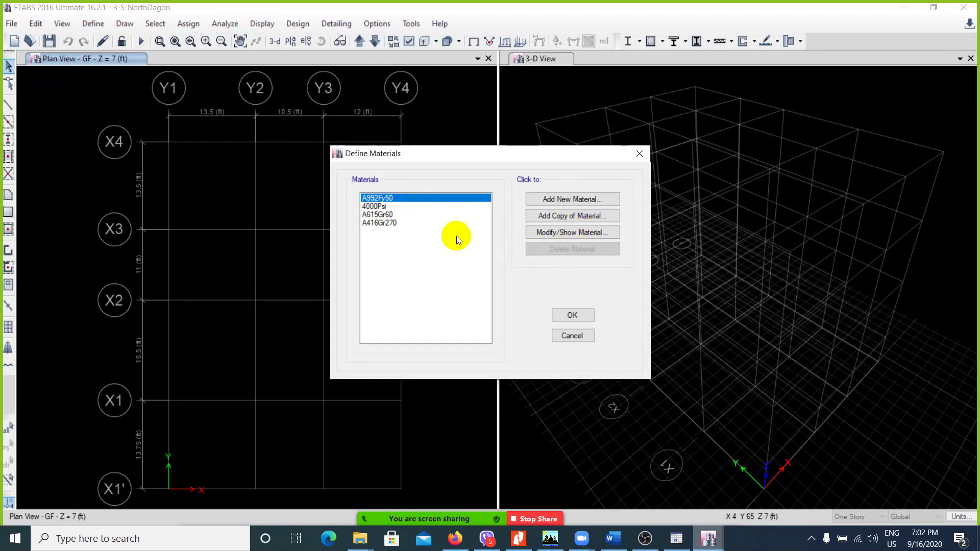
pyautogui.click(409, 214)
pyautogui.click(406, 207)
pyautogui.click(398, 222)
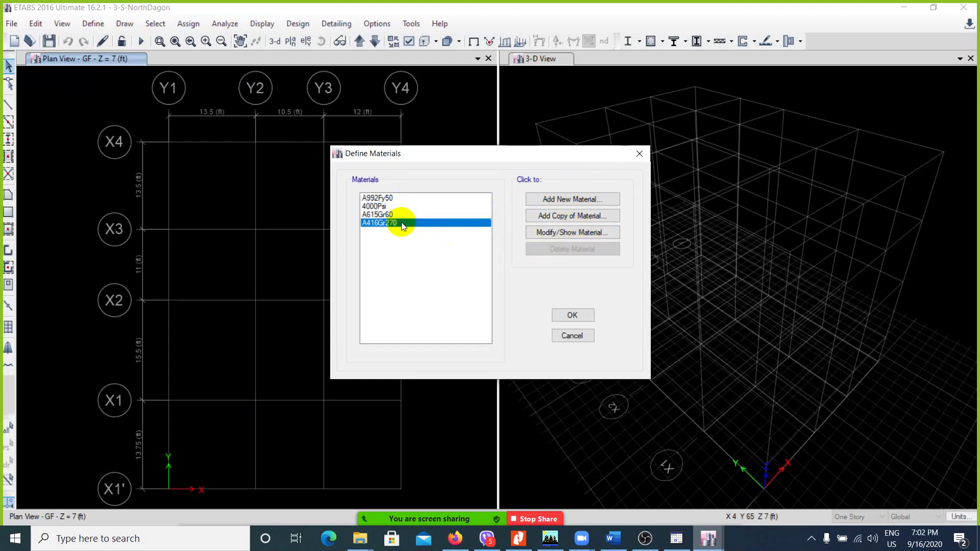
# - Add a trial United States Steel material with standard ASTM A992 and Grade 50, and delete it again
pyautogui.click(562, 198)
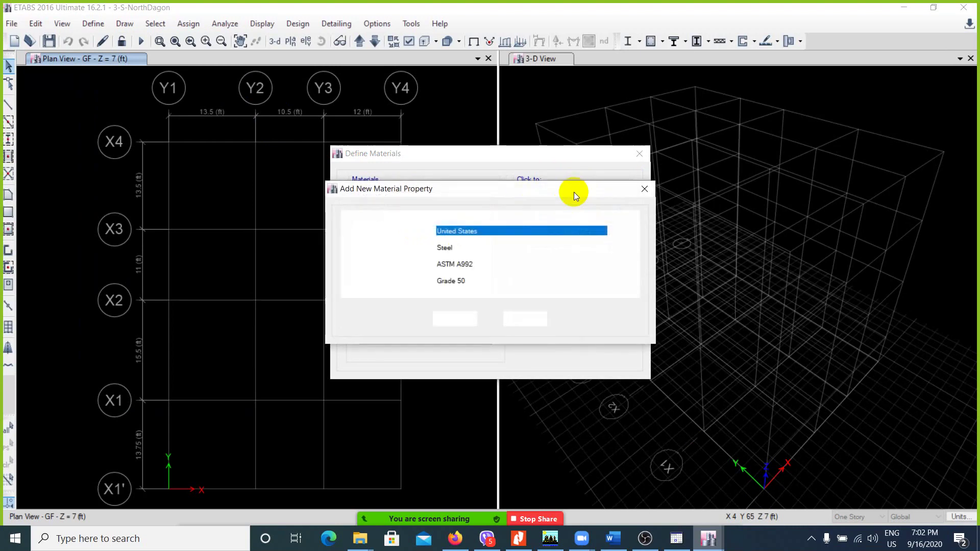
pyautogui.click(454, 319)
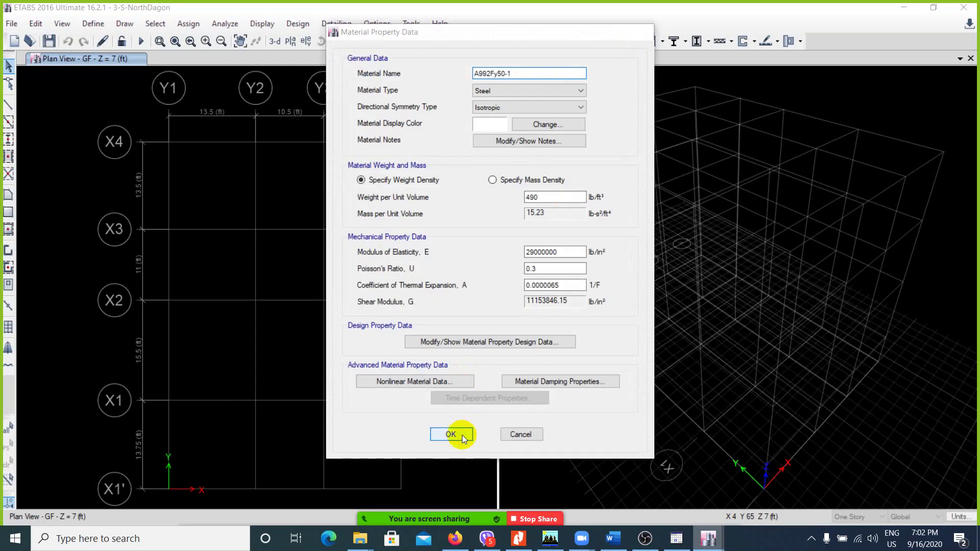
pyautogui.click(461, 435)
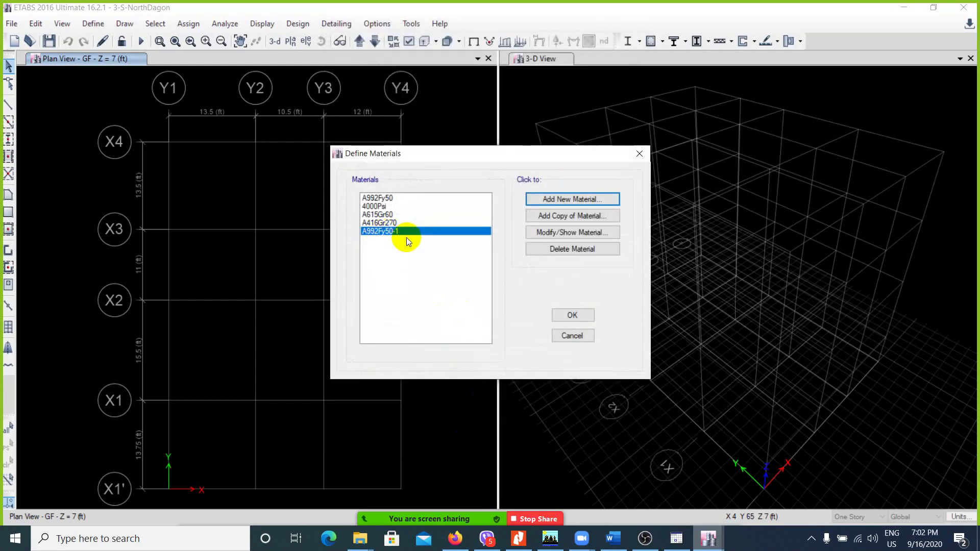
pyautogui.click(566, 252)
pyautogui.click(521, 314)
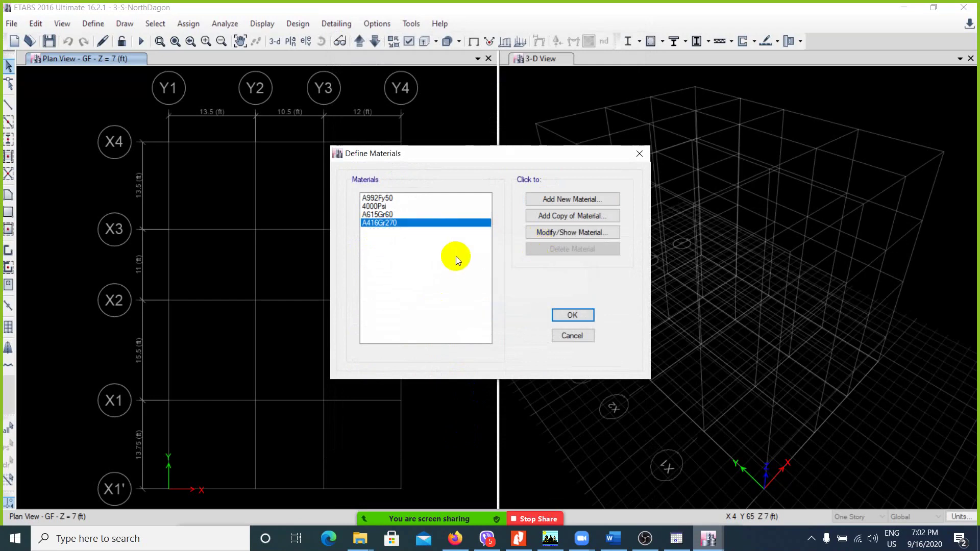
# - Start another new material, set its region to China and show the available material types
pyautogui.click(560, 202)
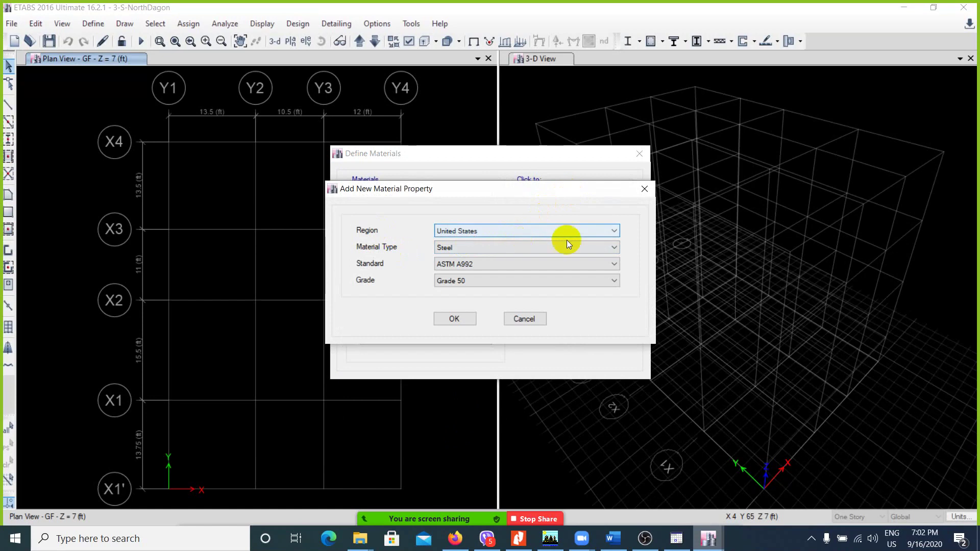
pyautogui.click(615, 232)
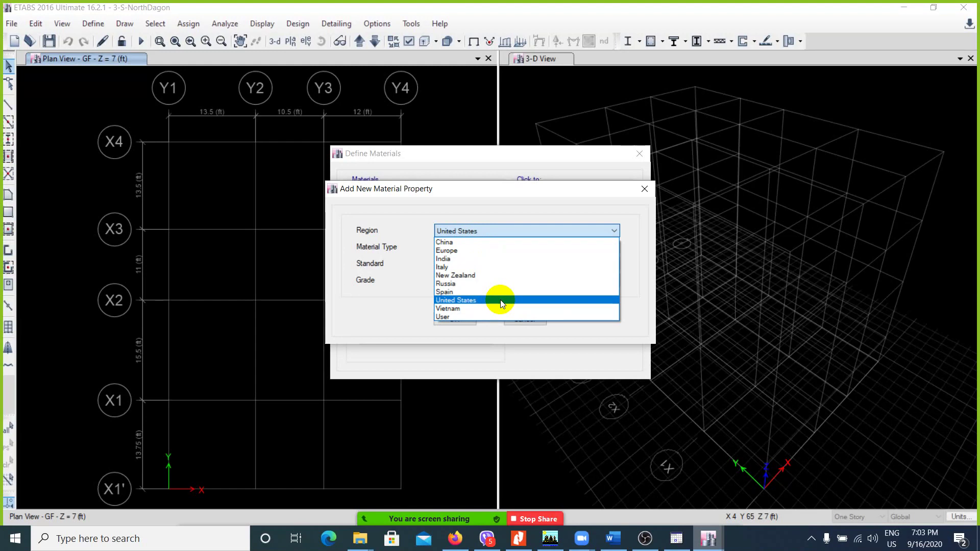
pyautogui.click(514, 244)
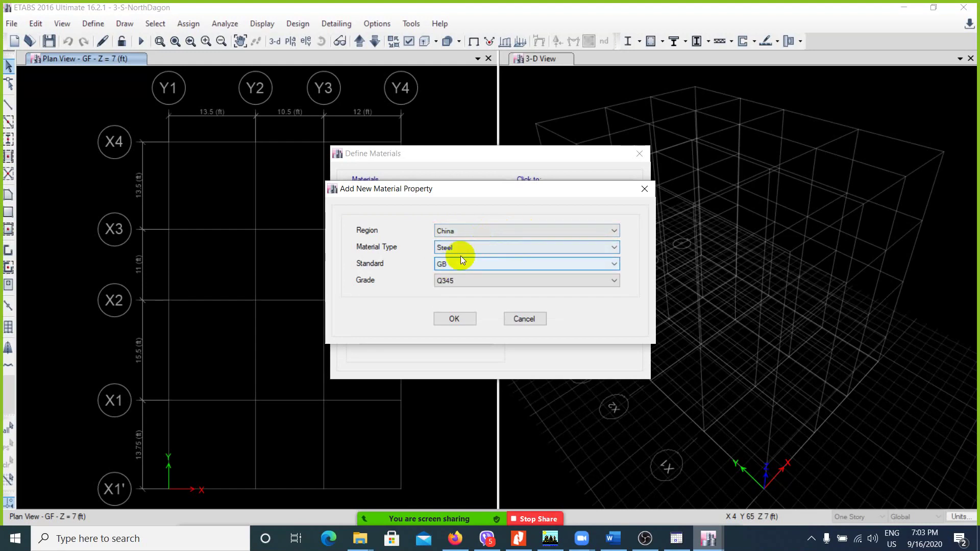
pyautogui.click(477, 249)
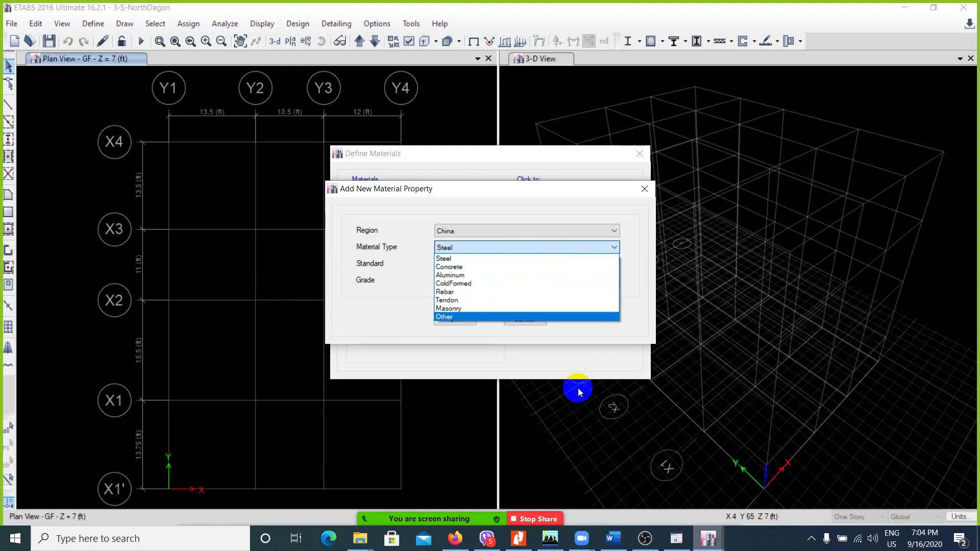
# - Switch to ETABS v9.7.1, open the recent model 5-Sty-Hotel-17.8.2020.EDB and return to the ETABS 2016 material definition
pyautogui.click(549, 540)
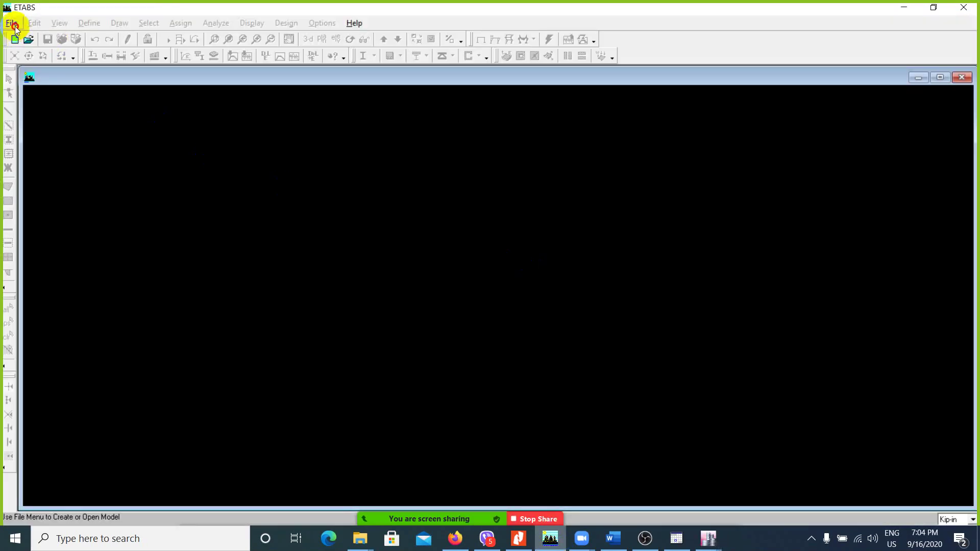
pyautogui.click(12, 24)
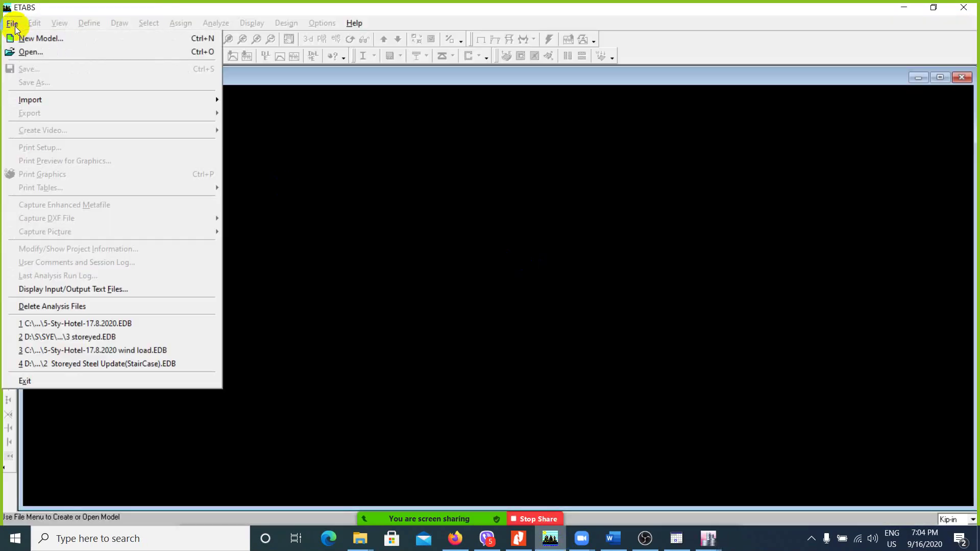
pyautogui.click(139, 324)
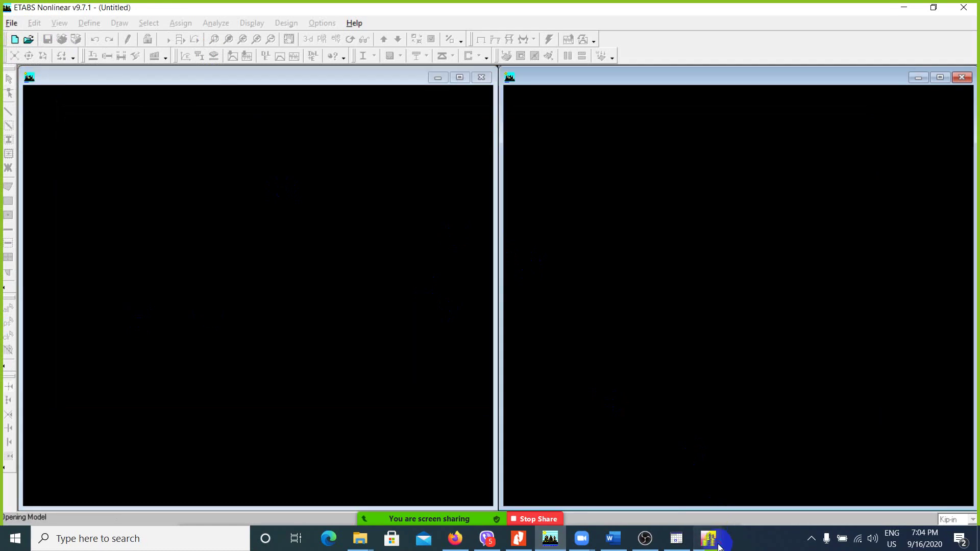
pyautogui.moveTo(708, 540)
pyautogui.click(773, 483)
pyautogui.click(687, 399)
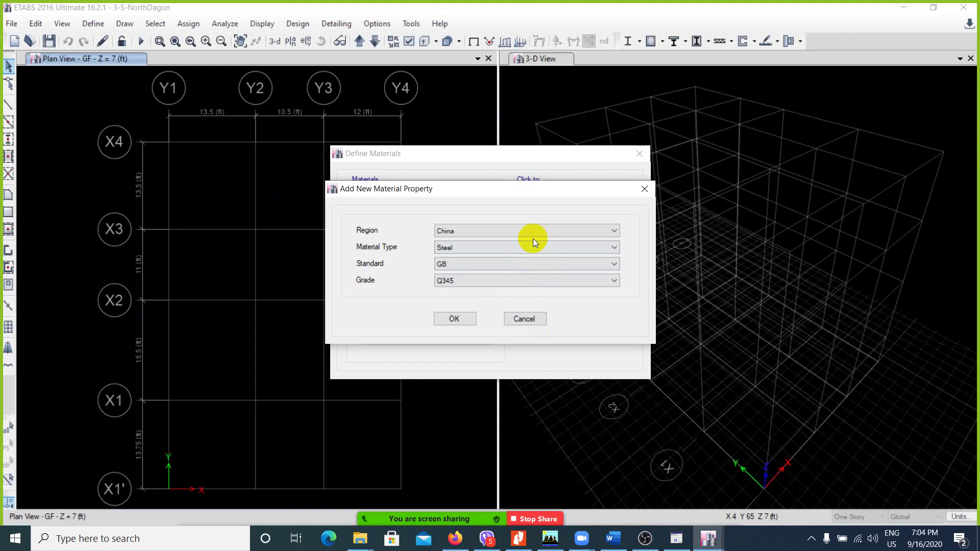
pyautogui.click(545, 543)
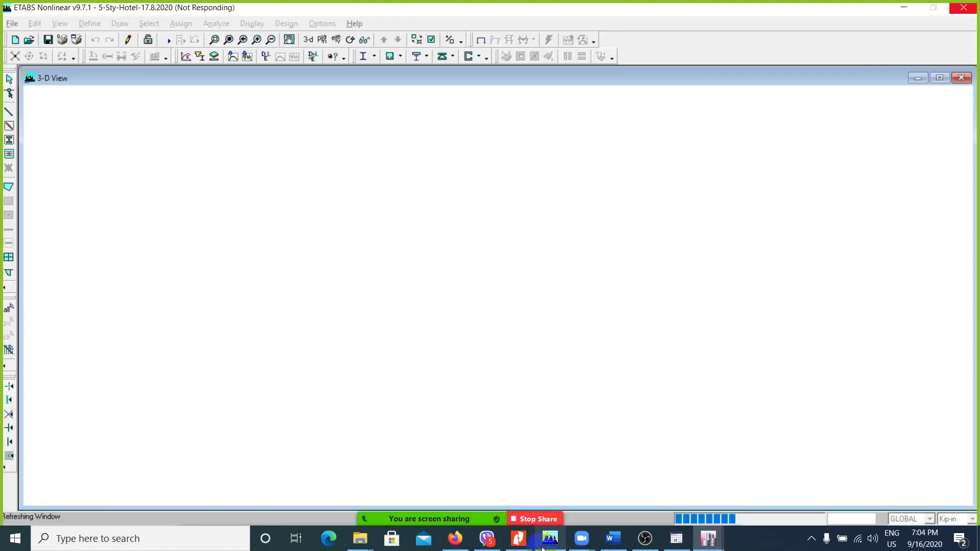
pyautogui.moveTo(714, 539)
pyautogui.click(756, 491)
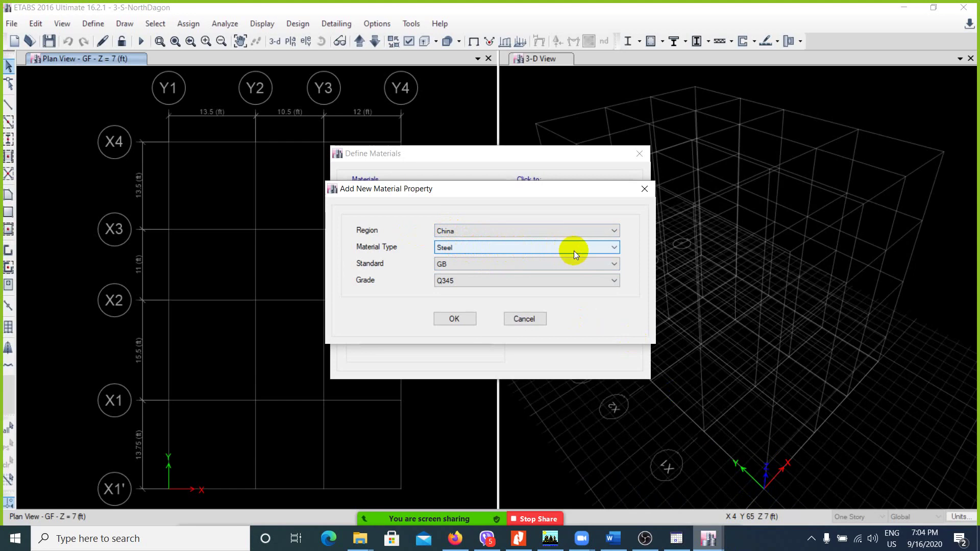
# - Set the new China material's type to Rebar with the GB standard, comparing it with the Steel type
pyautogui.click(600, 251)
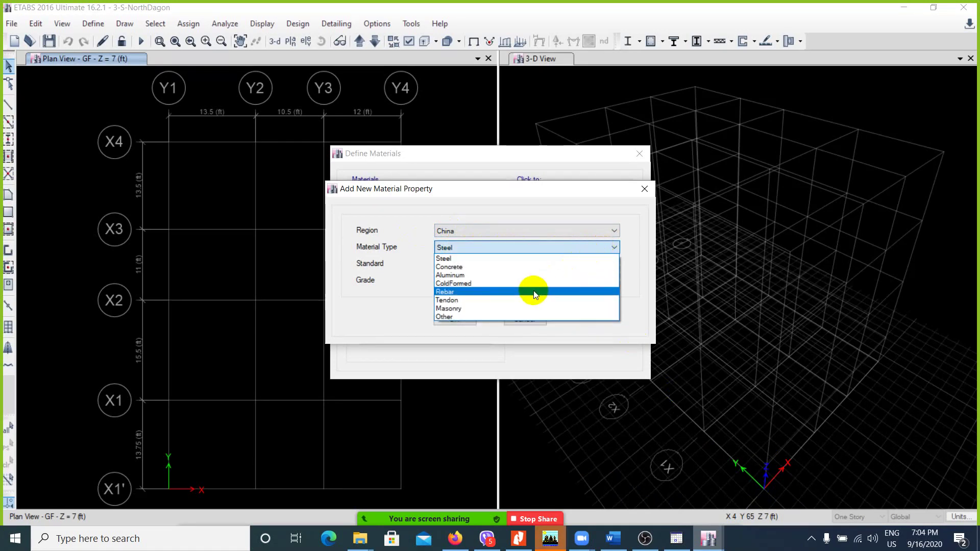
pyautogui.click(458, 291)
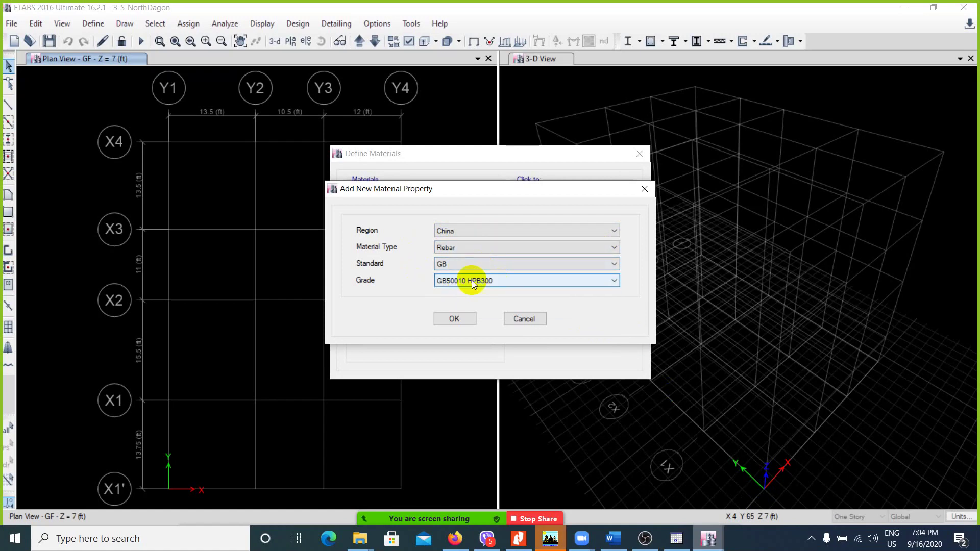
pyautogui.click(510, 249)
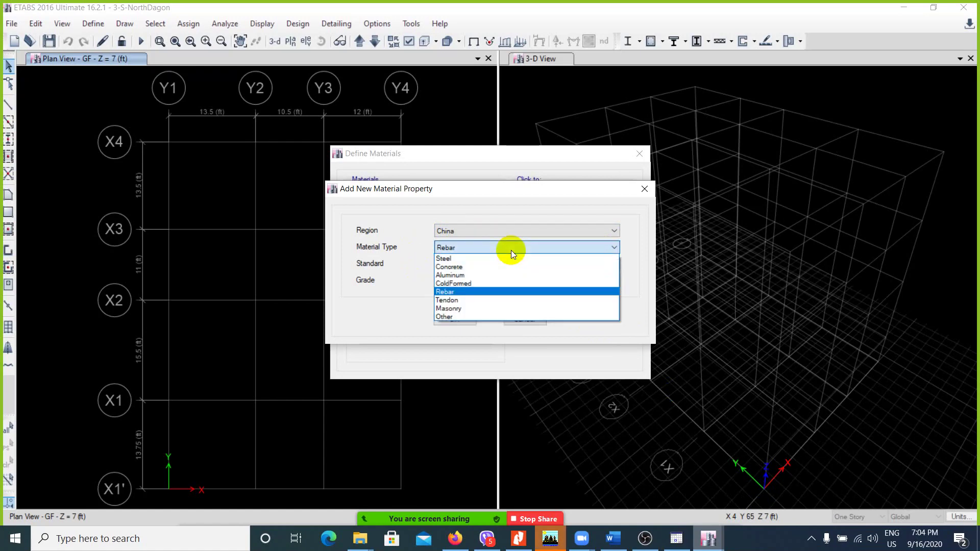
pyautogui.click(499, 259)
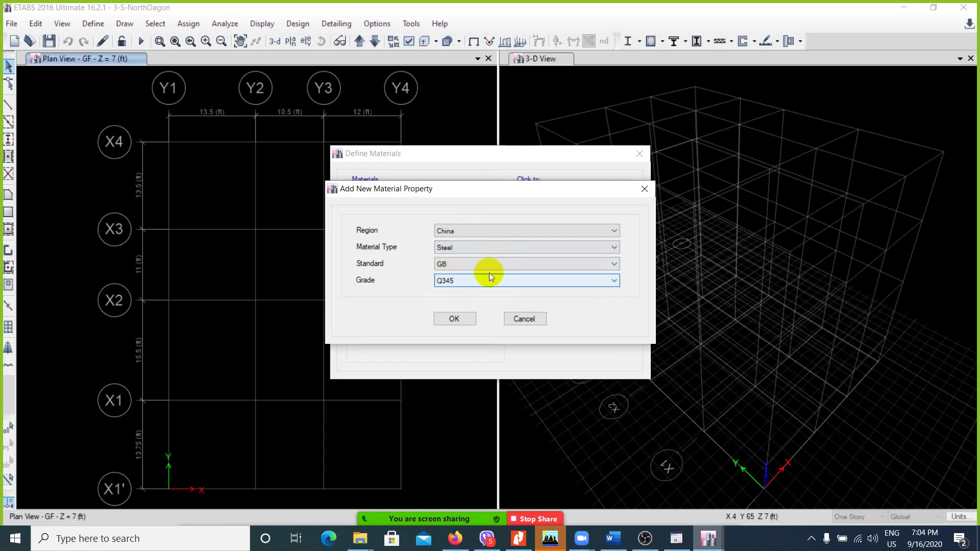
pyautogui.click(530, 248)
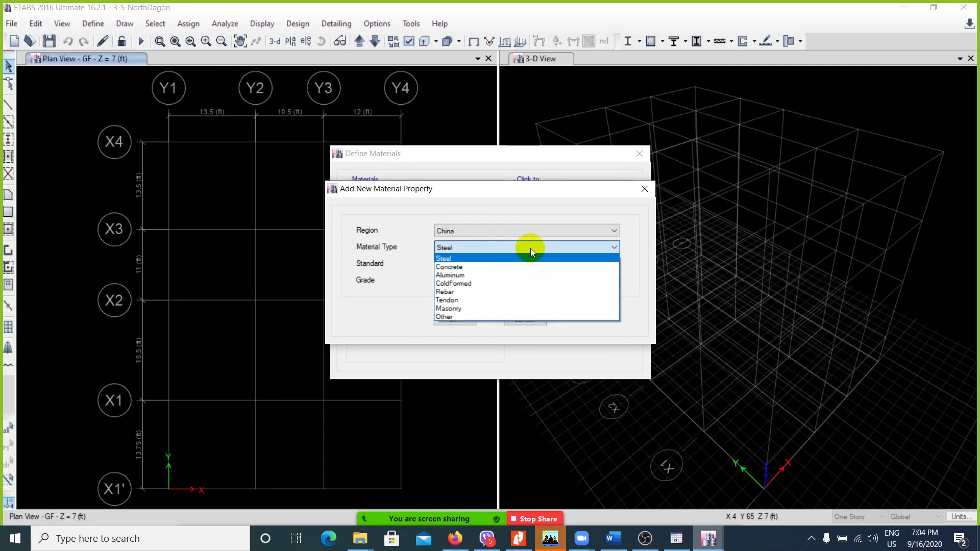
pyautogui.click(482, 291)
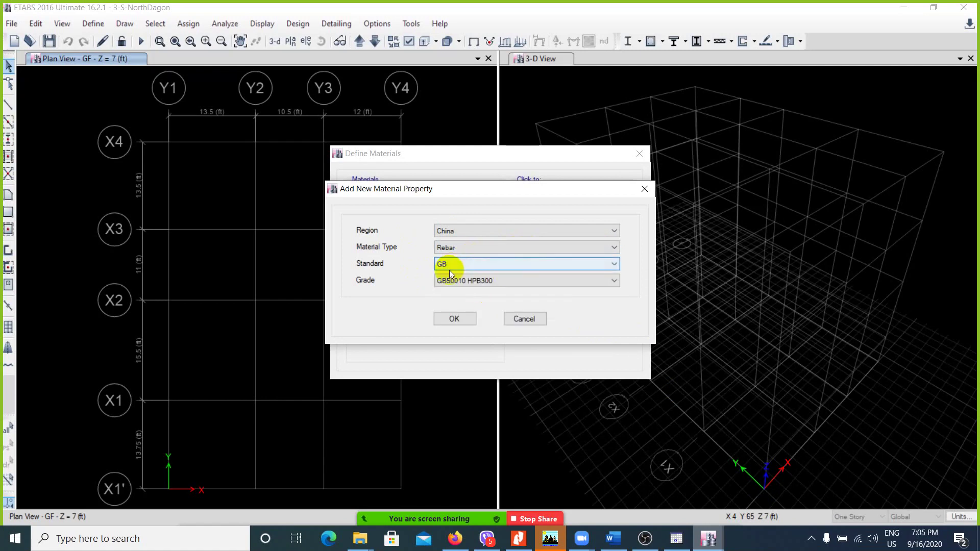
pyautogui.click(470, 264)
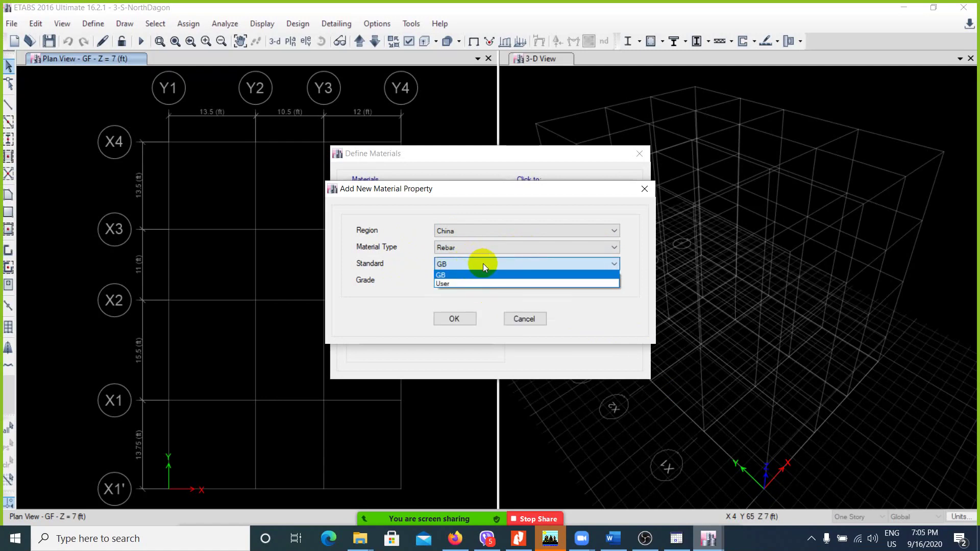
pyautogui.click(453, 273)
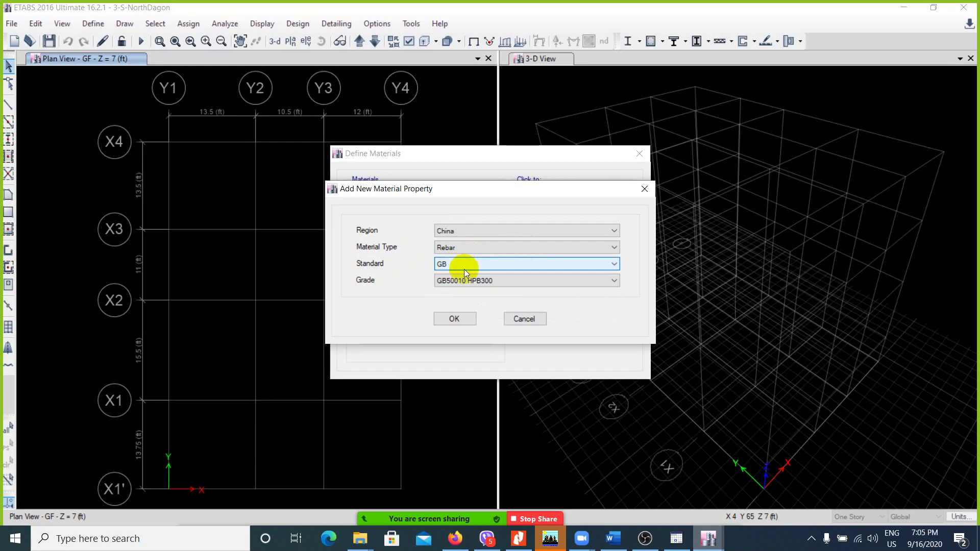
# - Switch to Firefox and check the Facebook Live Producer page of the running broadcast
pyautogui.click(455, 539)
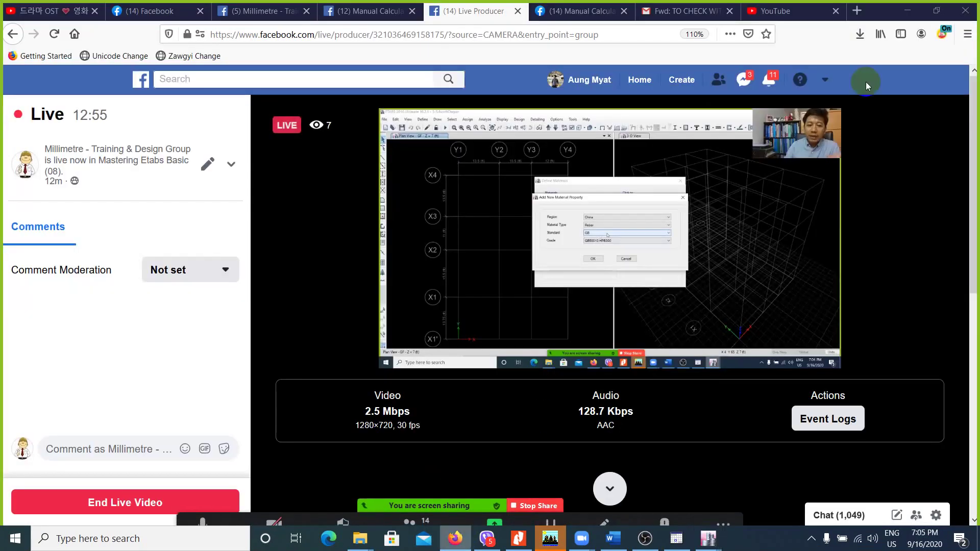
# - Search the web for "China GB" in a new browser tab and copy the word "Guobiao" from the first result
pyautogui.click(859, 11)
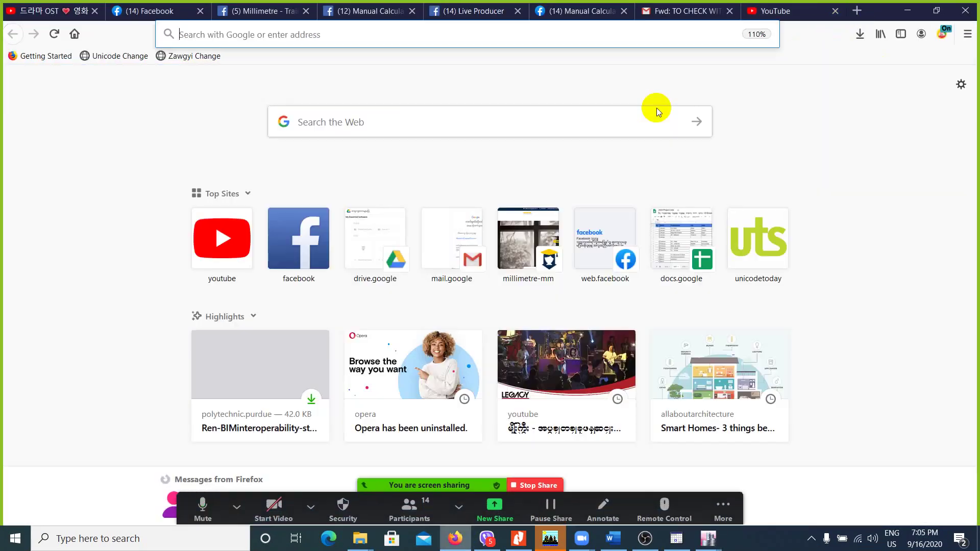
pyautogui.click(337, 126)
pyautogui.write('c')
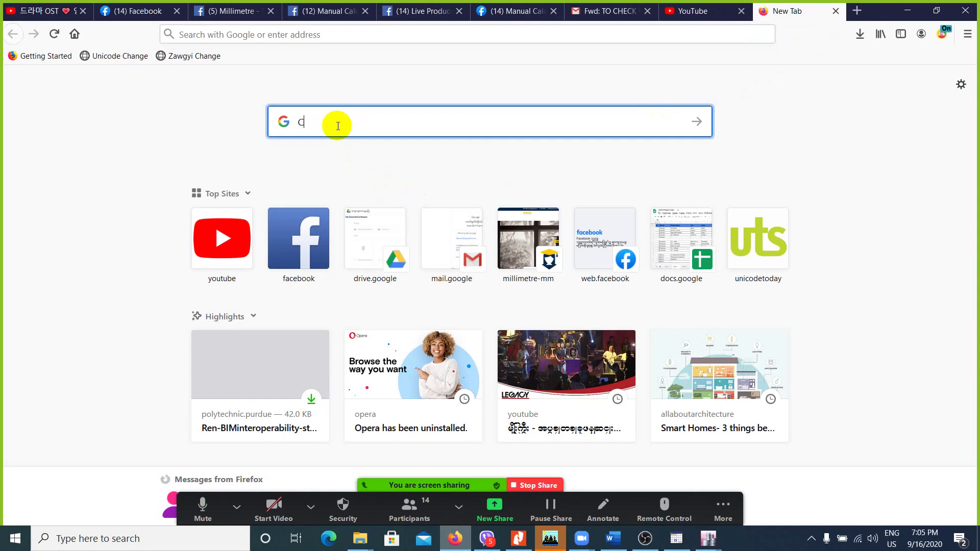
pyautogui.write('hina')
pyautogui.write(' GD')
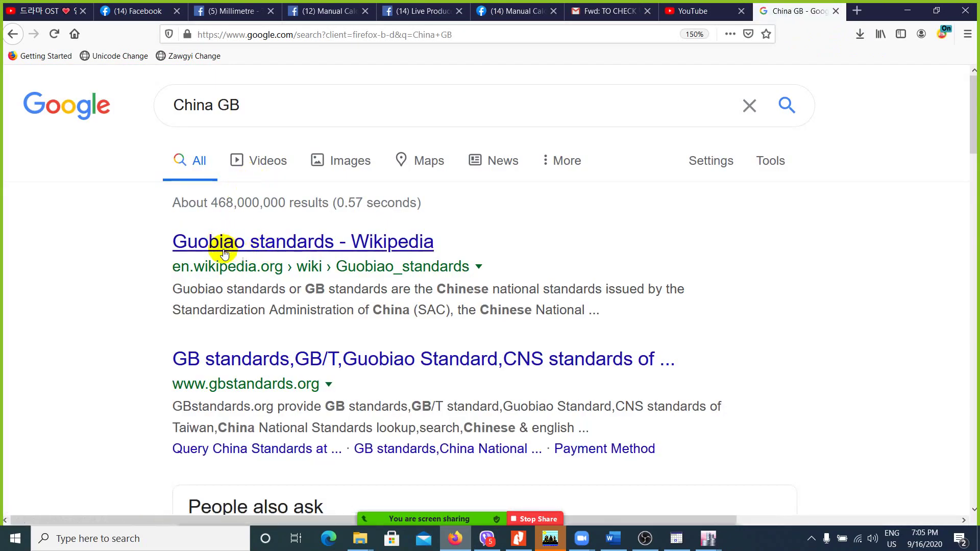
pyautogui.moveTo(171, 246); pyautogui.dragTo(252, 250)
pyautogui.hotkey('ctrl', 'c')
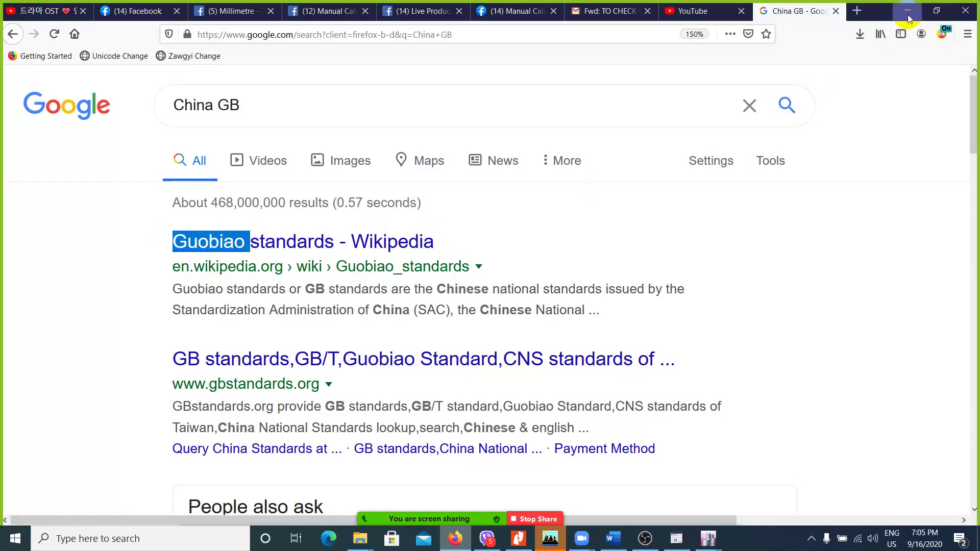
# - Look up "guobiao pronunciation" in another new tab, browse the video results and return to the ETABS 2016 material definition
pyautogui.click(857, 10)
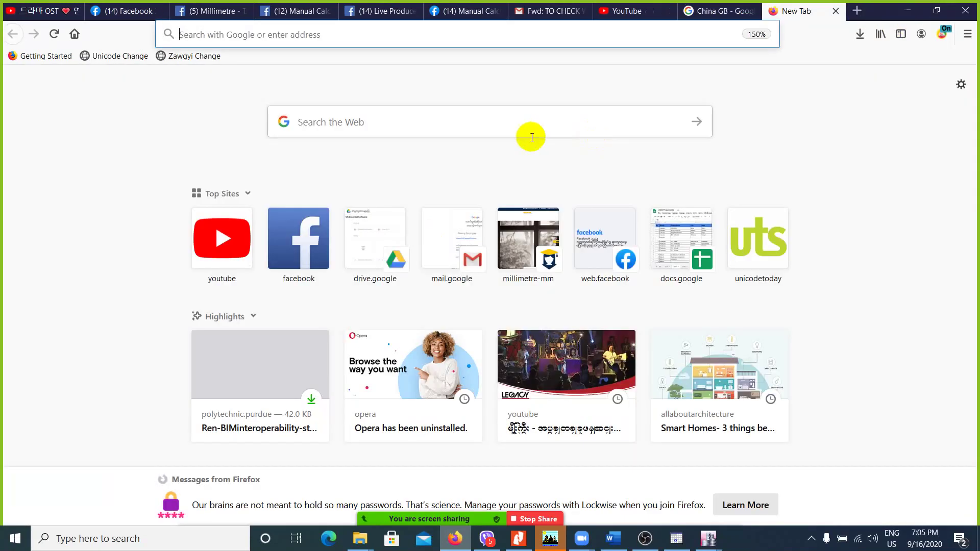
pyautogui.click(410, 126)
pyautogui.hotkey('ctrl', 'v')
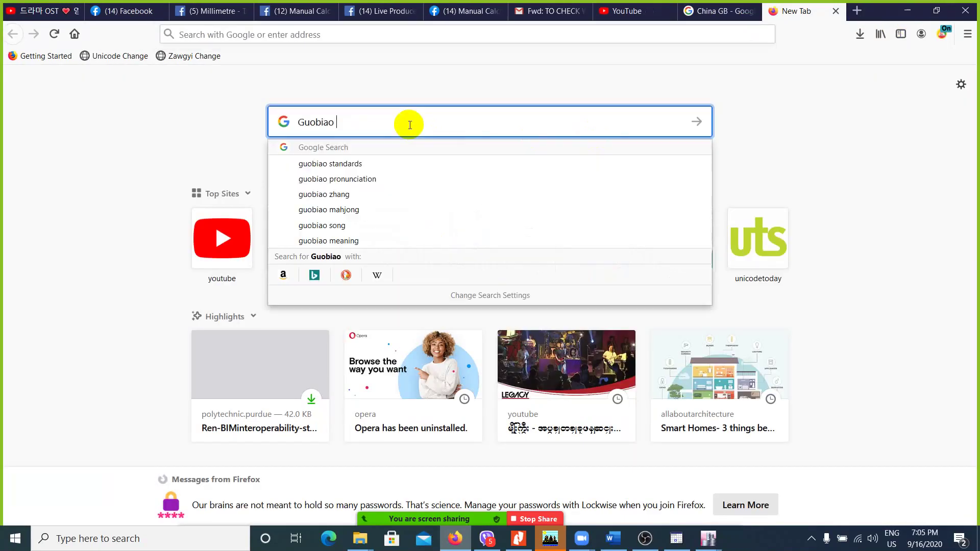
pyautogui.click(390, 179)
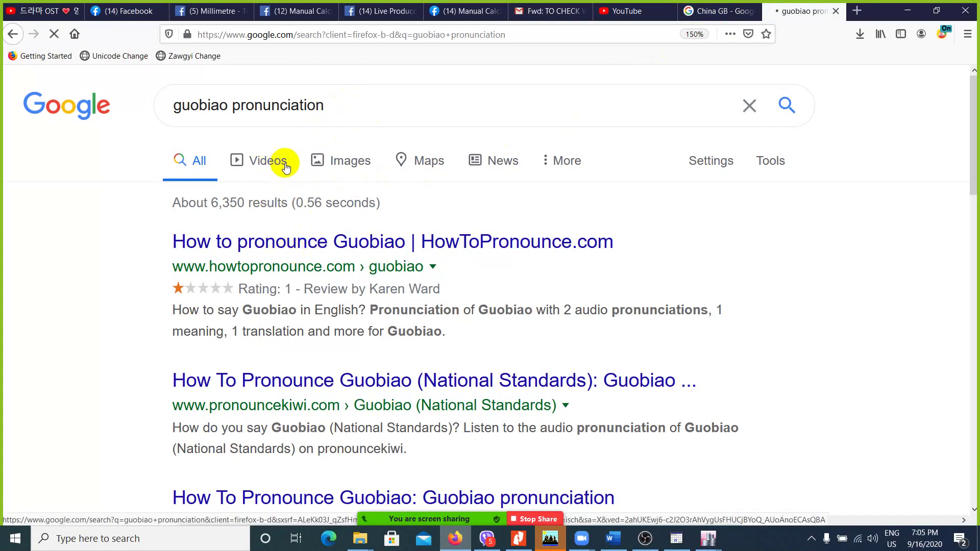
pyautogui.click(268, 163)
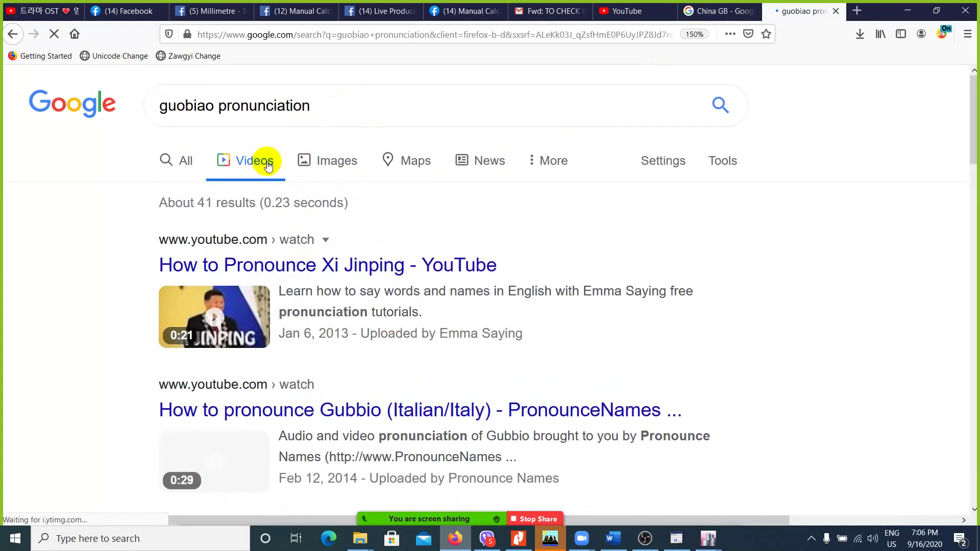
pyautogui.scroll(-3, 307, 299)
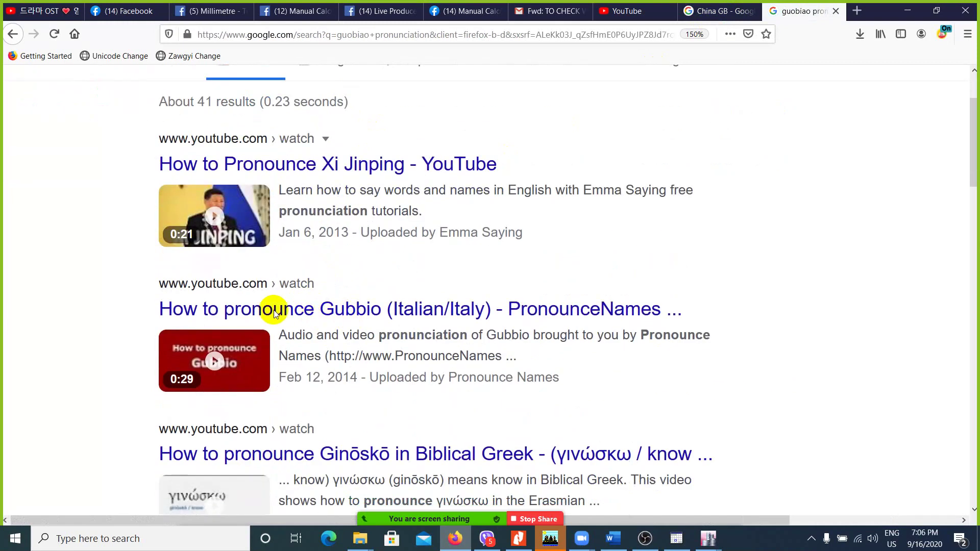
pyautogui.click(319, 306)
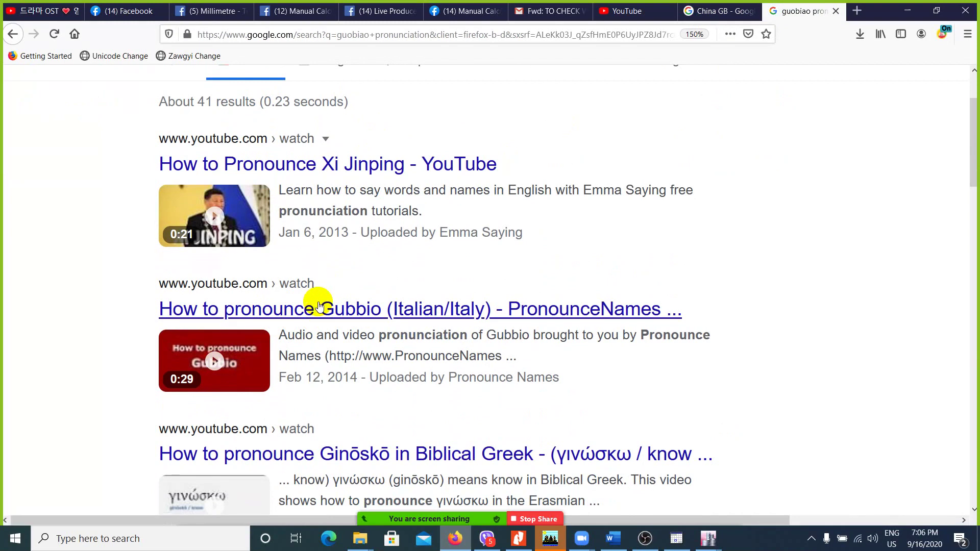
pyautogui.click(908, 10)
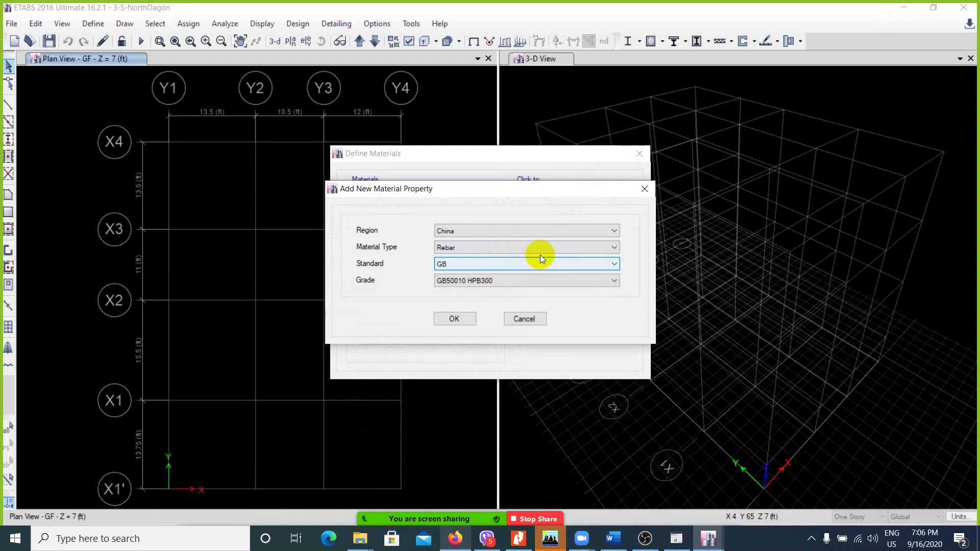
# - Examine the standard and grade choices offered for the new China rebar material
pyautogui.click(537, 279)
pyautogui.click(550, 265)
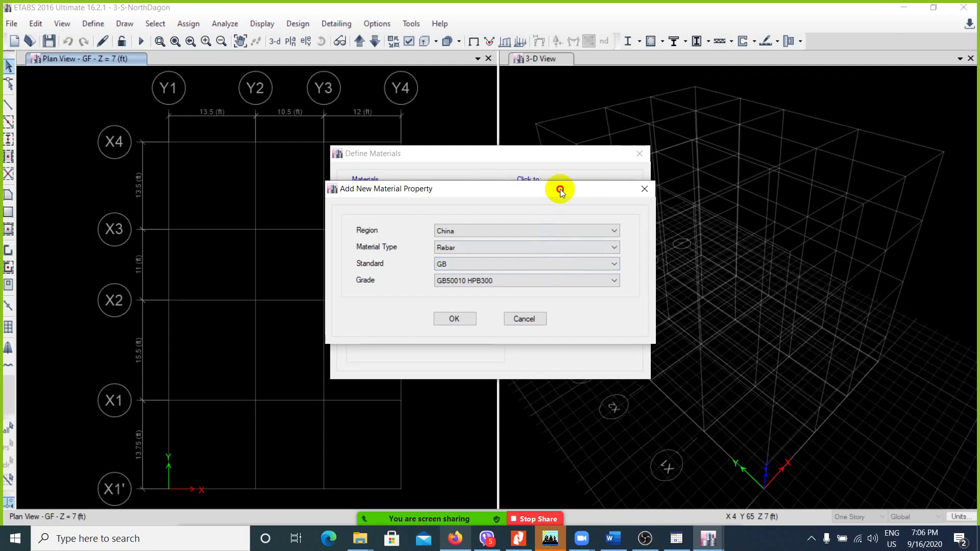
pyautogui.moveTo(559, 189); pyautogui.dragTo(566, 176)
pyautogui.click(546, 417)
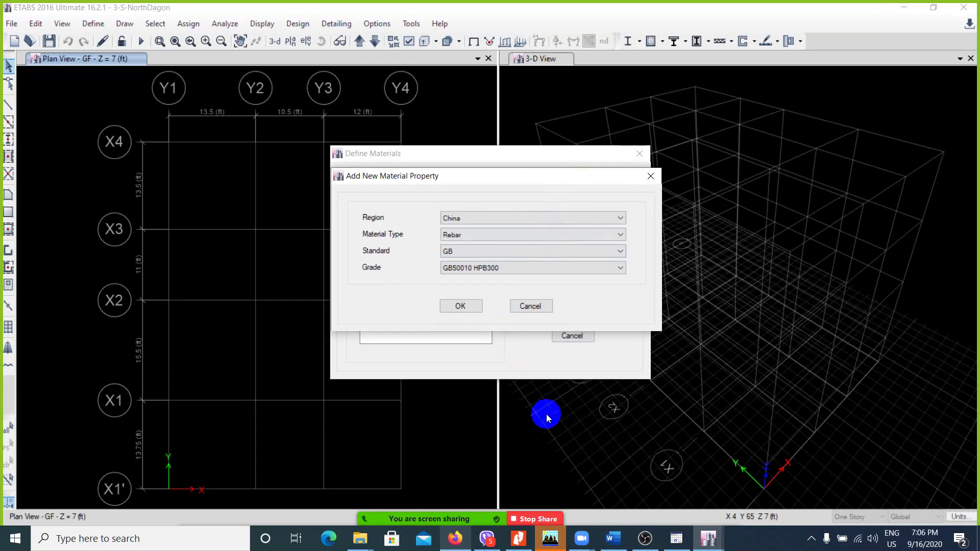
pyautogui.click(582, 265)
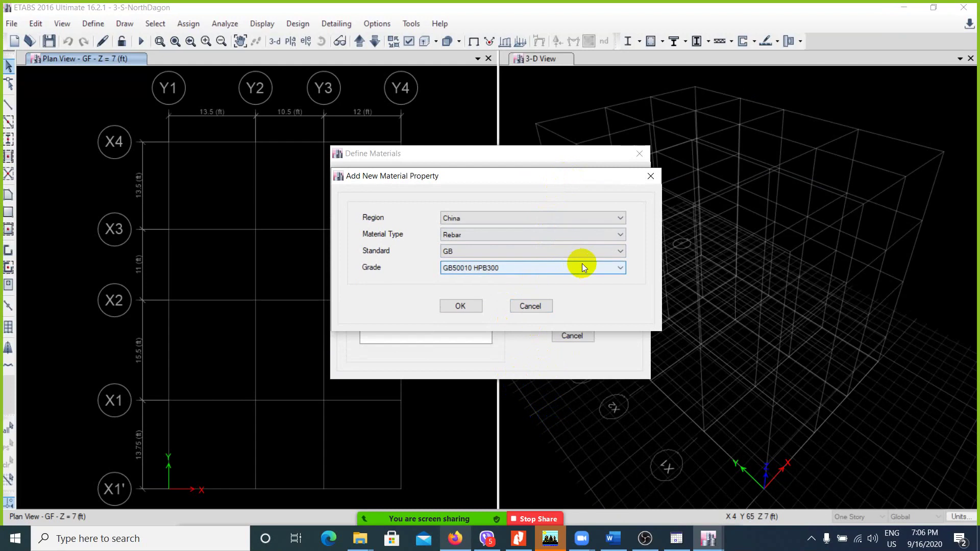
pyautogui.click(560, 443)
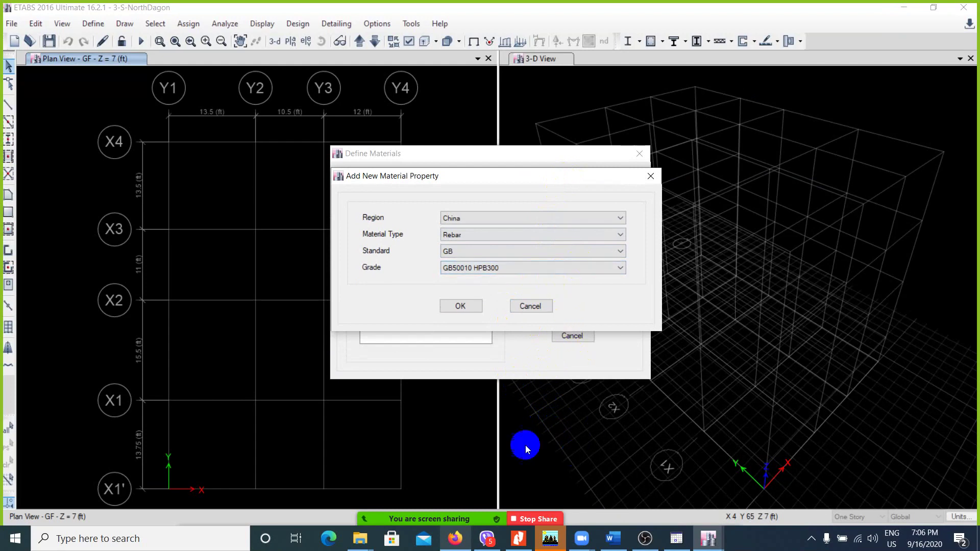
# - Switch to Nitro Pro and view the CQHP (2003) Guidelines V reinforcing bar requirements in the 2020 Published Book
pyautogui.click(519, 539)
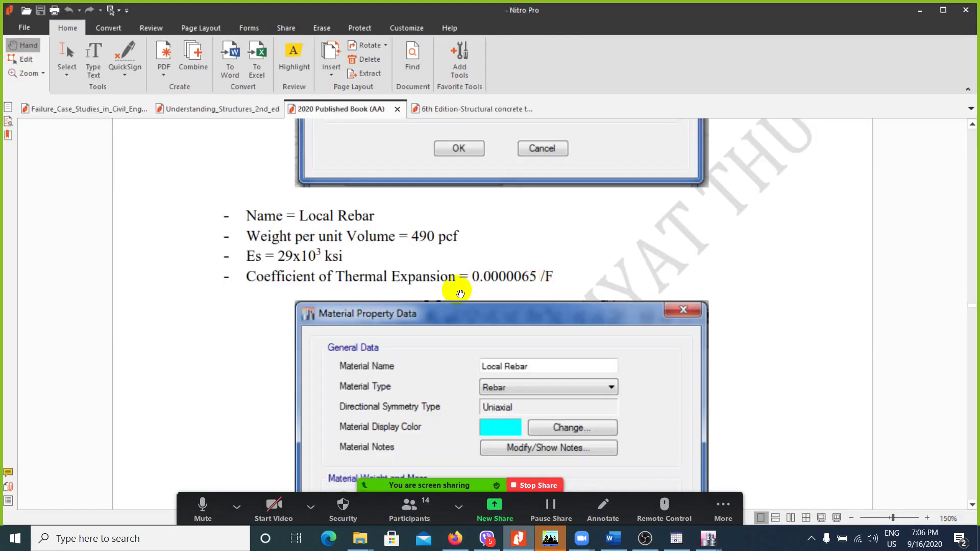
pyautogui.scroll(-10, 460, 294)
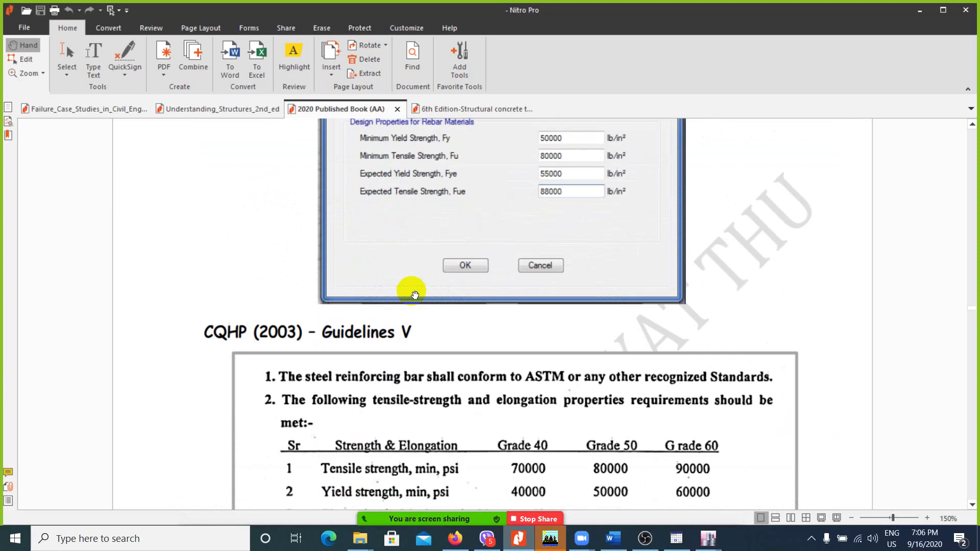
pyautogui.scroll(-5, 414, 286)
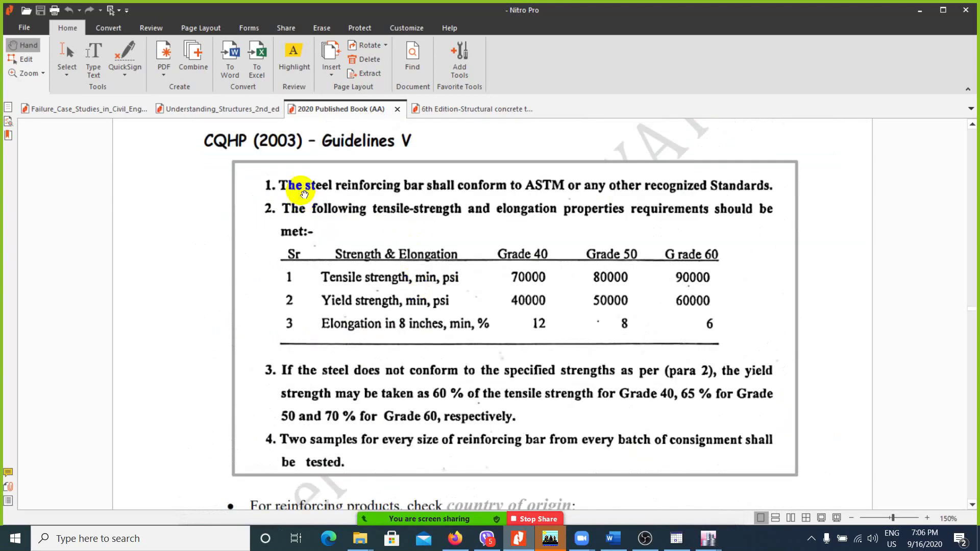
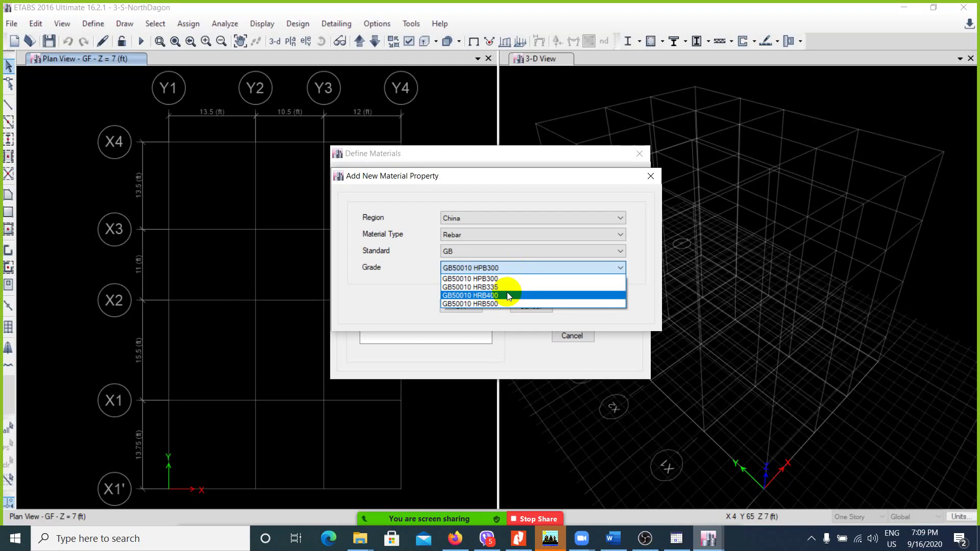
# - Set the China rebar material's grade to GB50010 HRB400 and add it to open its property data
pyautogui.click(507, 293)
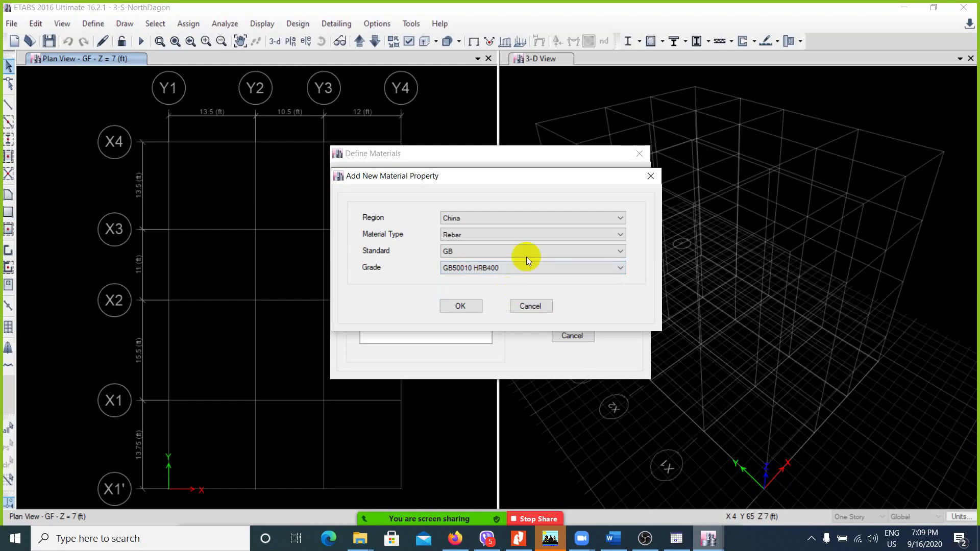
pyautogui.moveTo(541, 172); pyautogui.dragTo(529, 174)
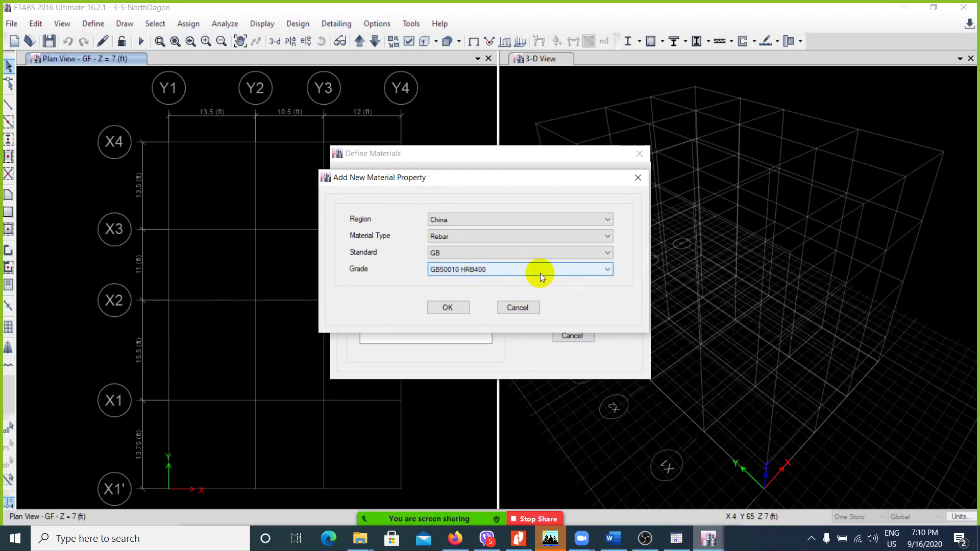
pyautogui.click(452, 307)
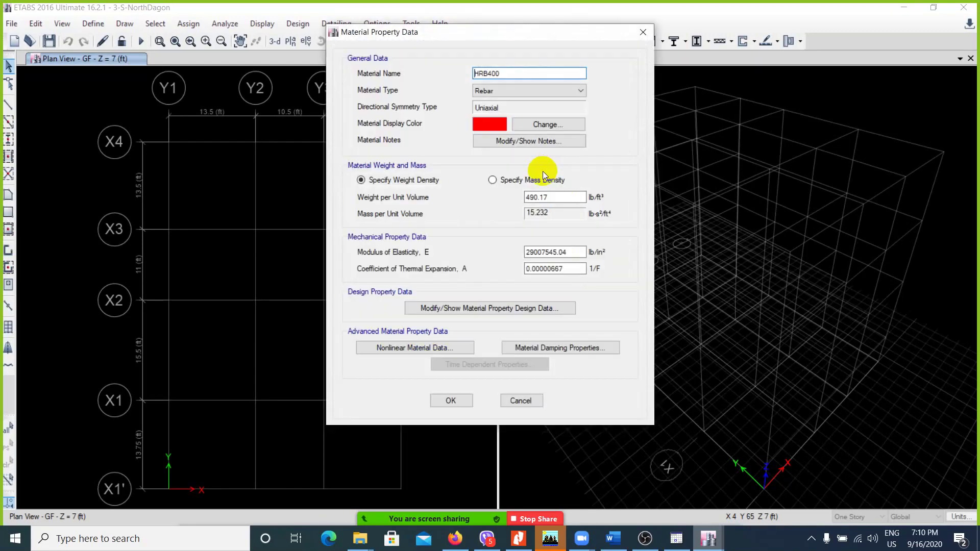
pyautogui.click(516, 76)
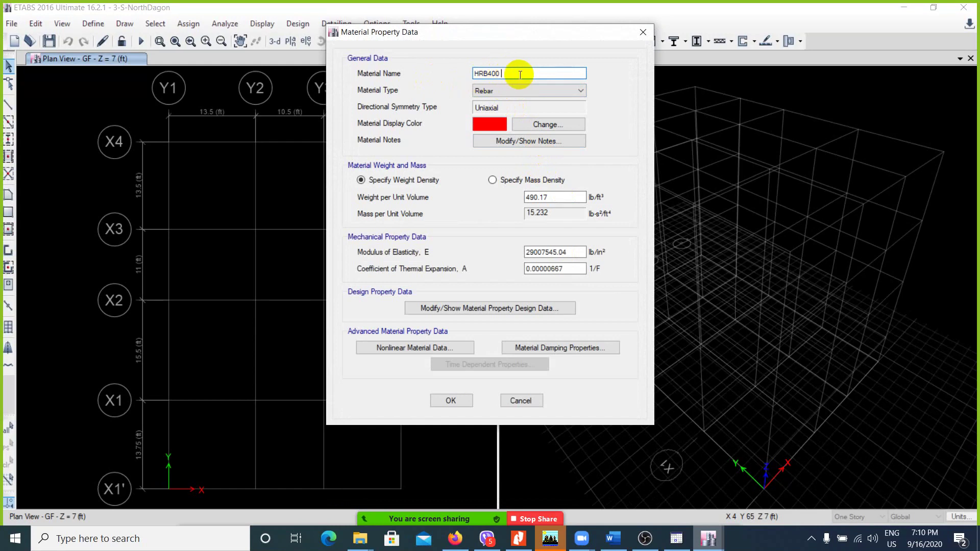
pyautogui.write('Rebar')
pyautogui.press('BackSpace')
pyautogui.press('BackSpace')
pyautogui.press('BackSpace')
pyautogui.press('BackSpace')
pyautogui.press('BackSpace')
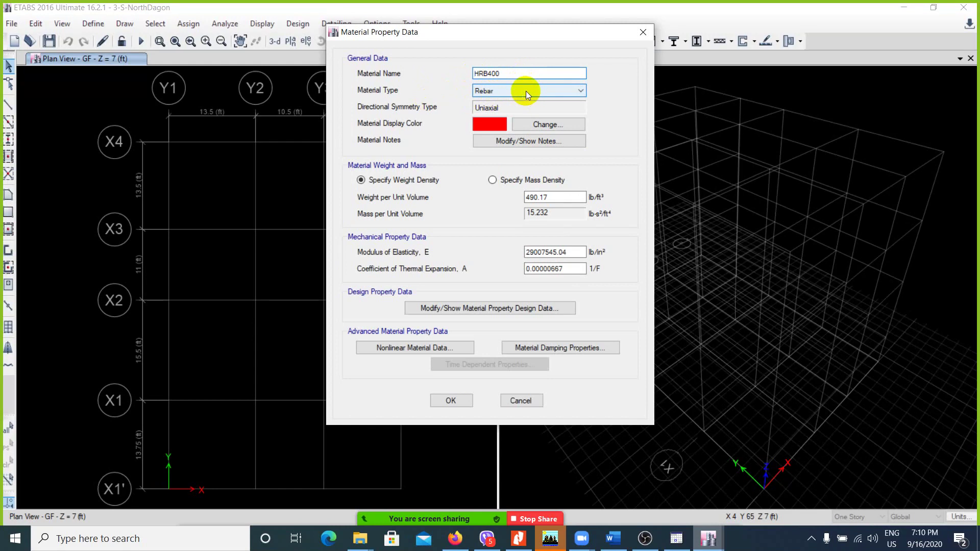
# - Change the HRB400 material's type to Steel and compare the Isotropic and Orthotropic directional symmetry types, leaving Isotropic selected
pyautogui.click(510, 108)
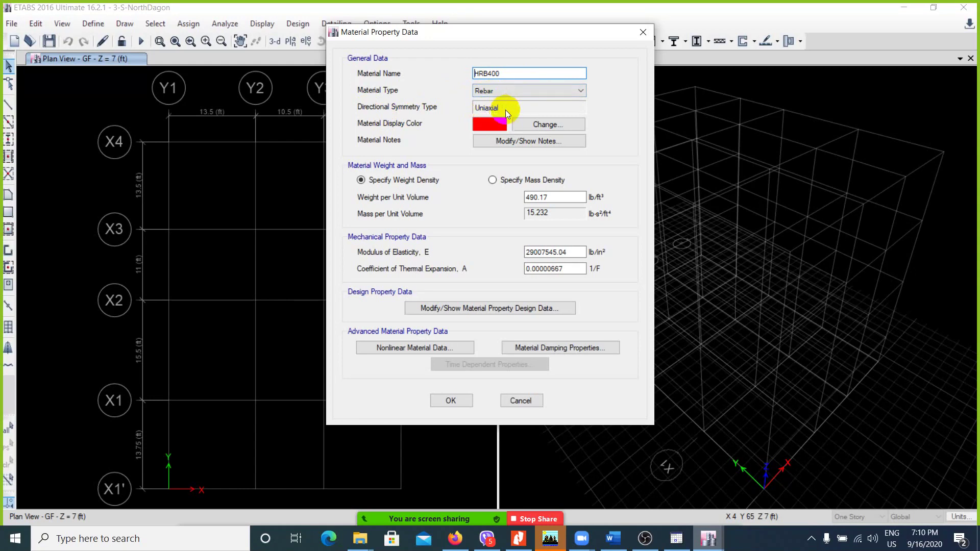
pyautogui.click(562, 91)
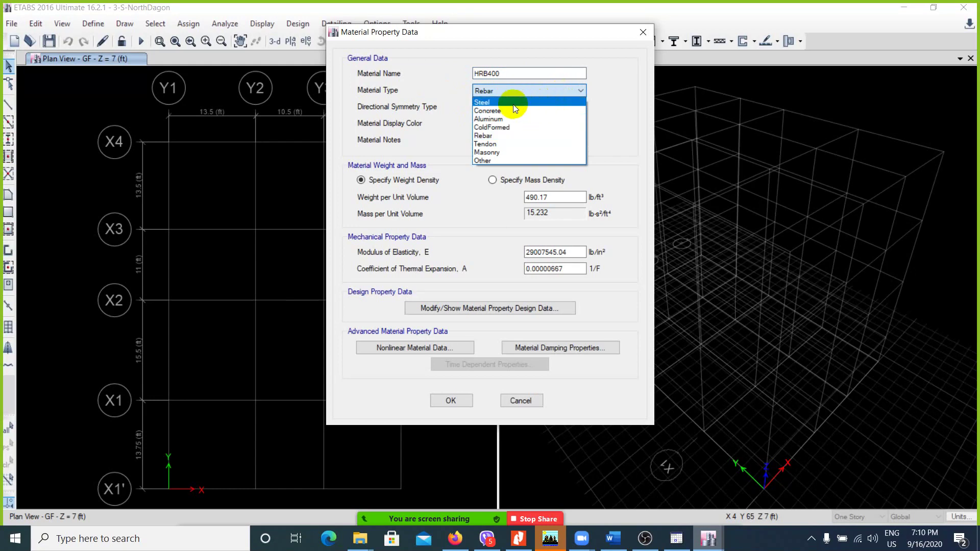
pyautogui.click(493, 102)
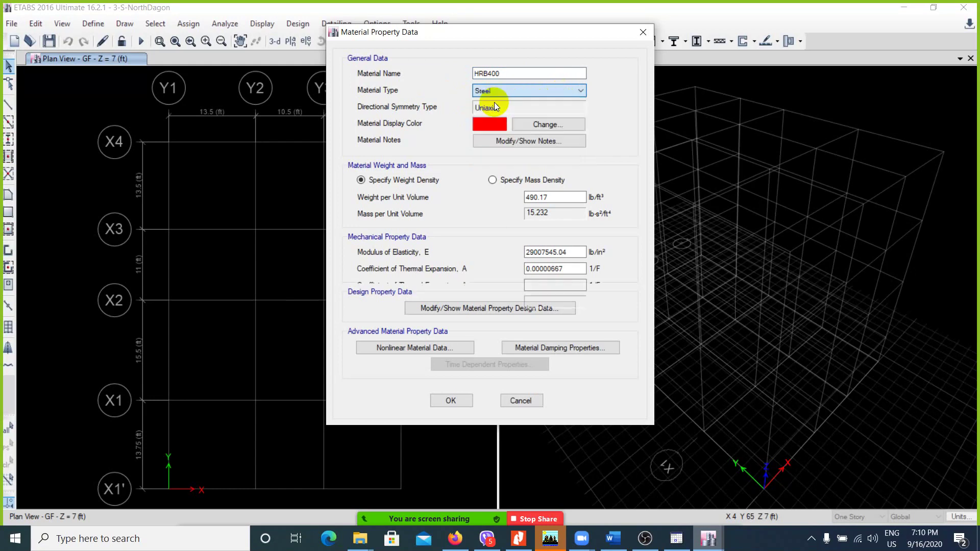
pyautogui.click(540, 108)
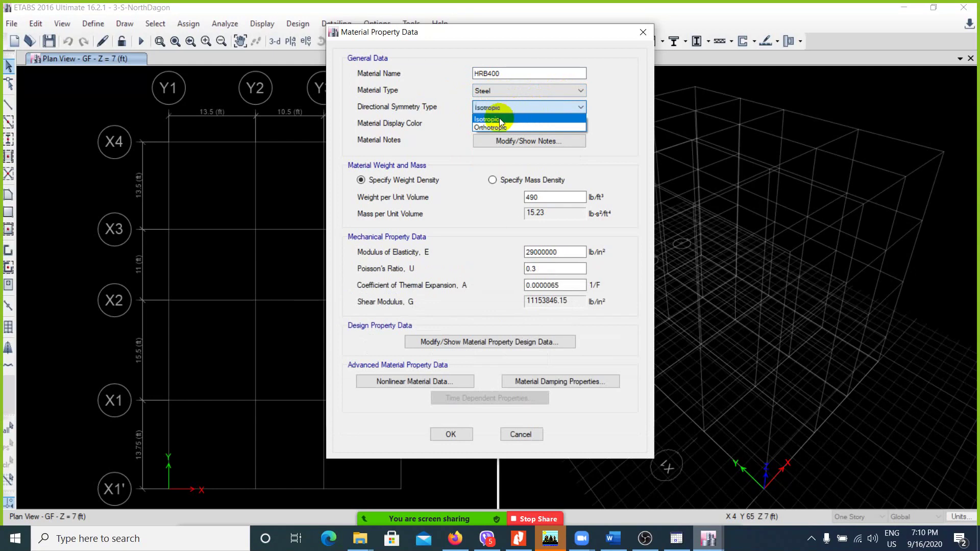
pyautogui.click(500, 119)
pyautogui.click(540, 108)
pyautogui.click(510, 126)
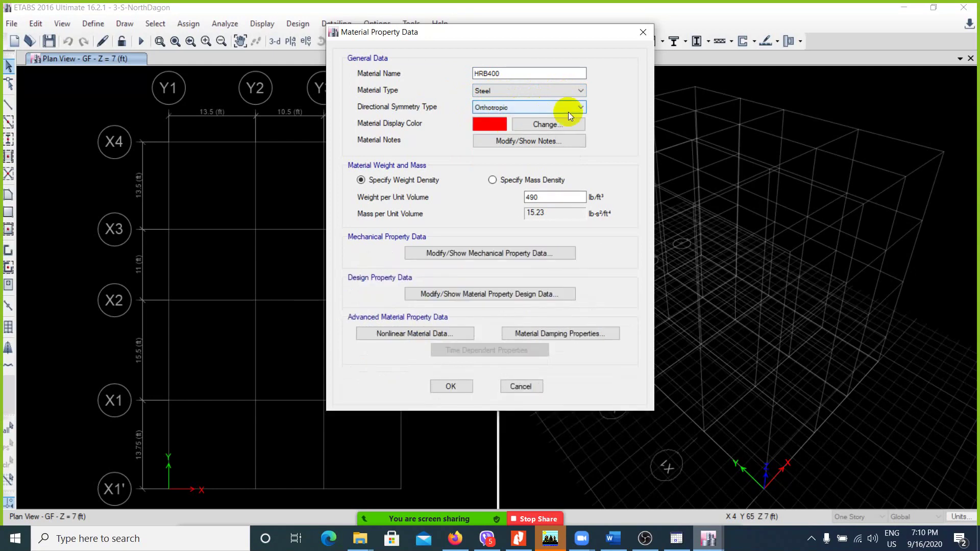
pyautogui.click(568, 109)
pyautogui.click(533, 120)
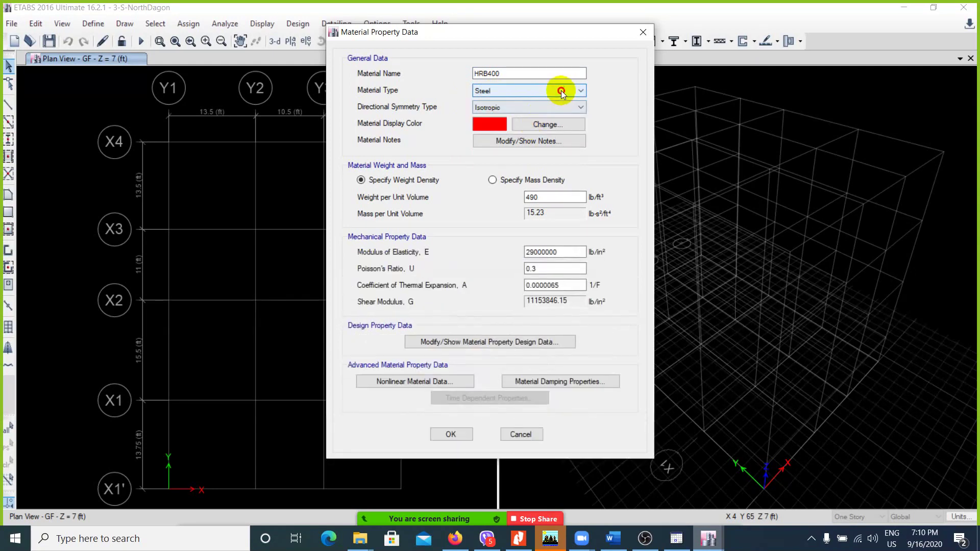
# - Set the HRB400 material's type back to Rebar and open its weight per unit volume for editing
pyautogui.click(561, 91)
pyautogui.click(510, 136)
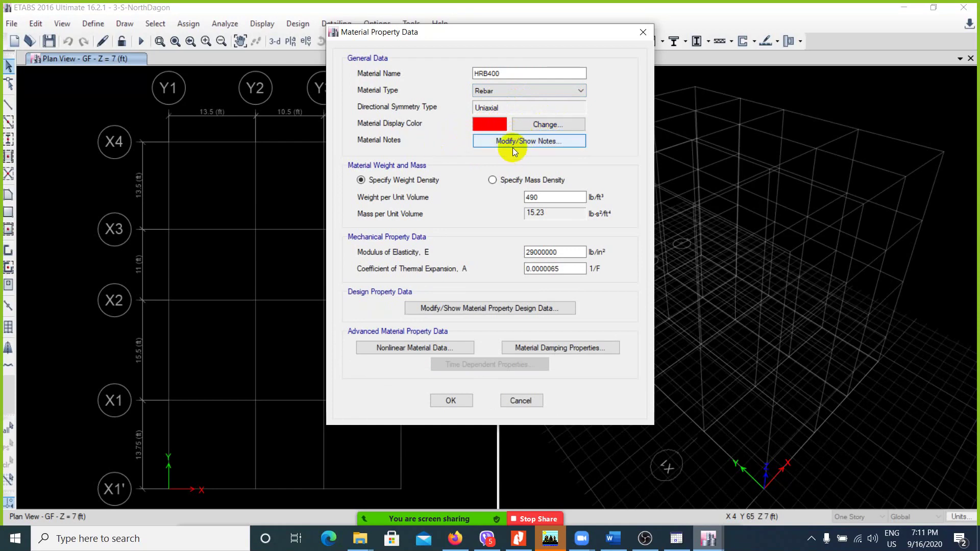
pyautogui.click(553, 198)
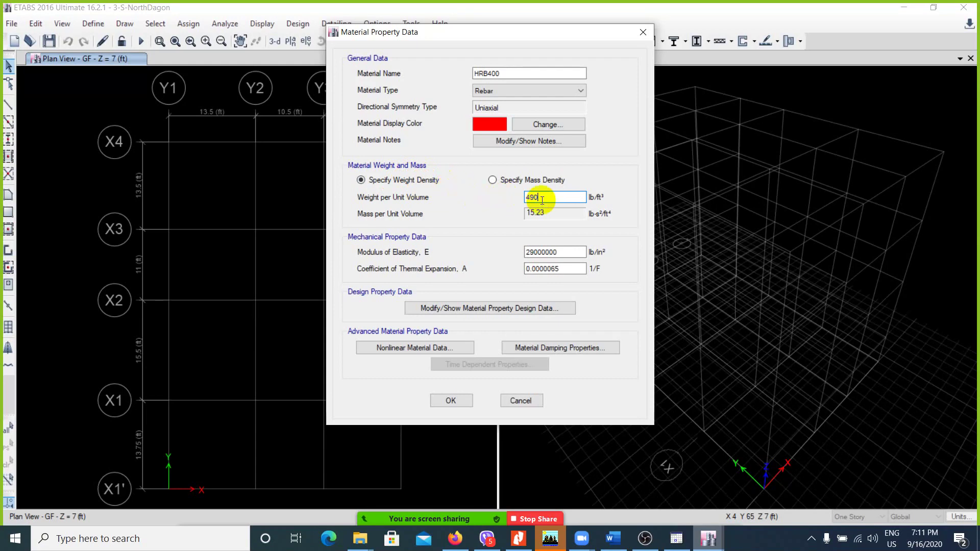
# - Switch to Word and create a new blank document
pyautogui.click(614, 549)
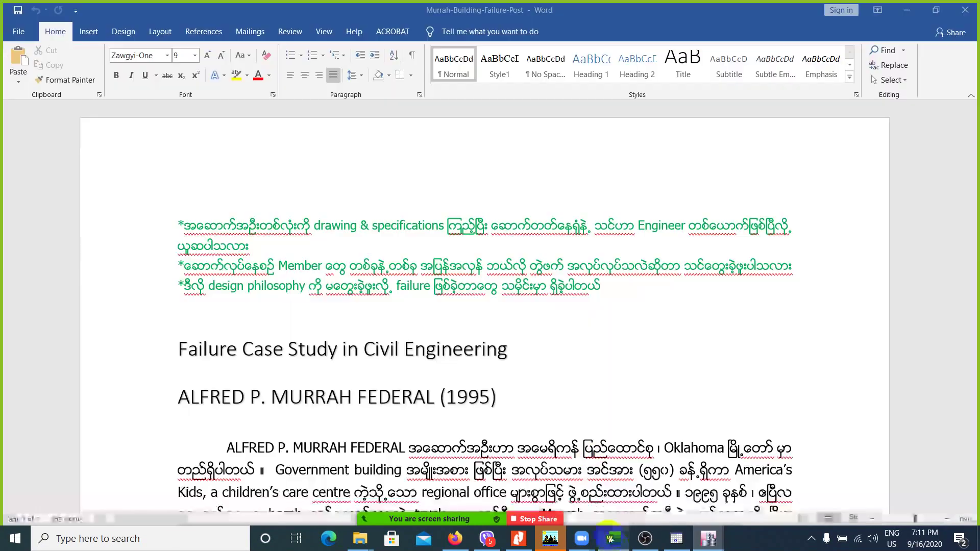
pyautogui.click(19, 33)
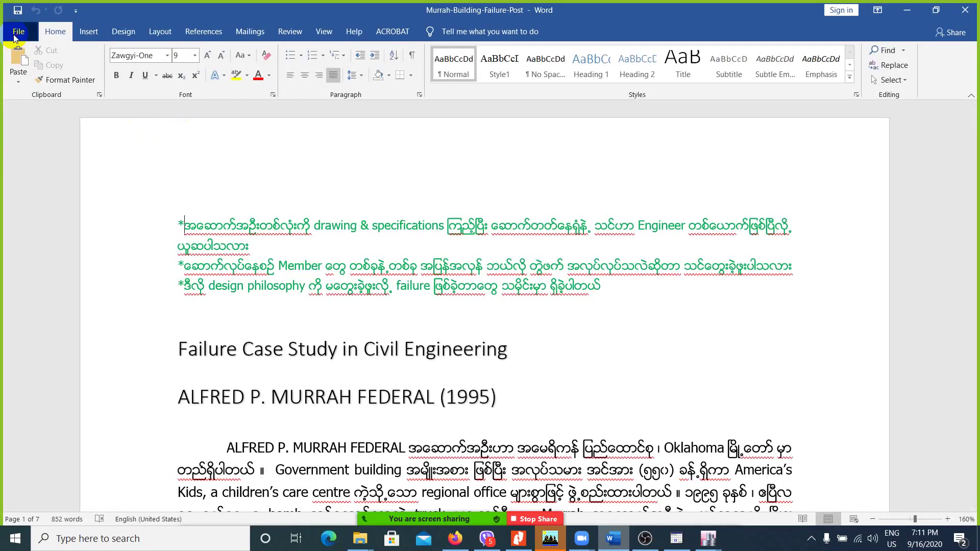
pyautogui.click(19, 33)
pyautogui.click(167, 136)
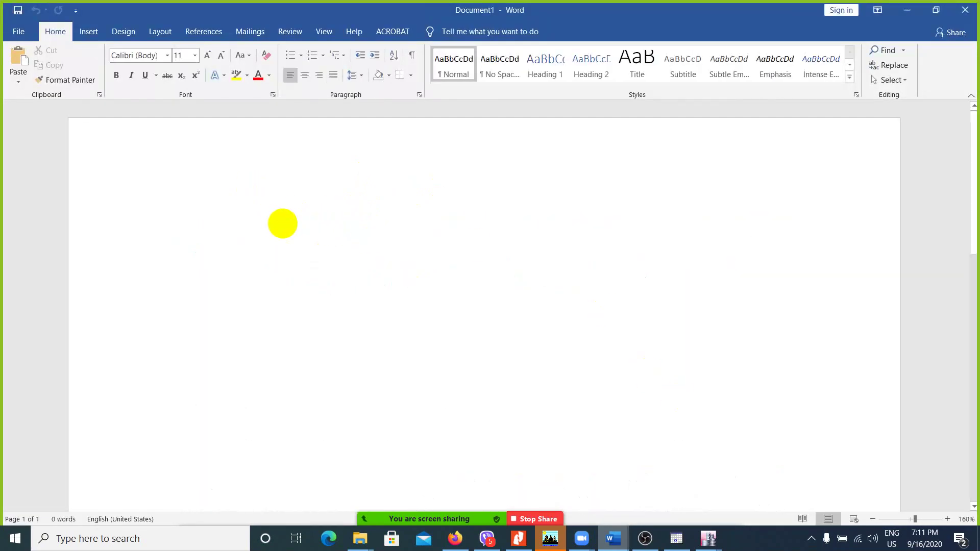
# - Write the formula "W = mxg" on the first line of the document and start a new line
pyautogui.write('W = m')
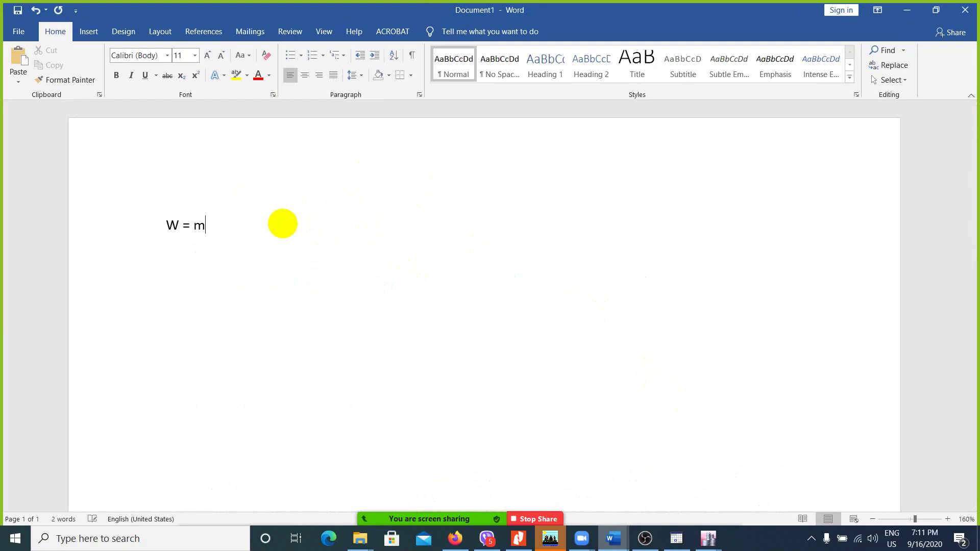
pyautogui.write('xg')
pyautogui.press('Return')
# - Format all the document text in Times New Roman at 18 pt
pyautogui.hotkey('ctrl', 'a')
pyautogui.click(153, 55)
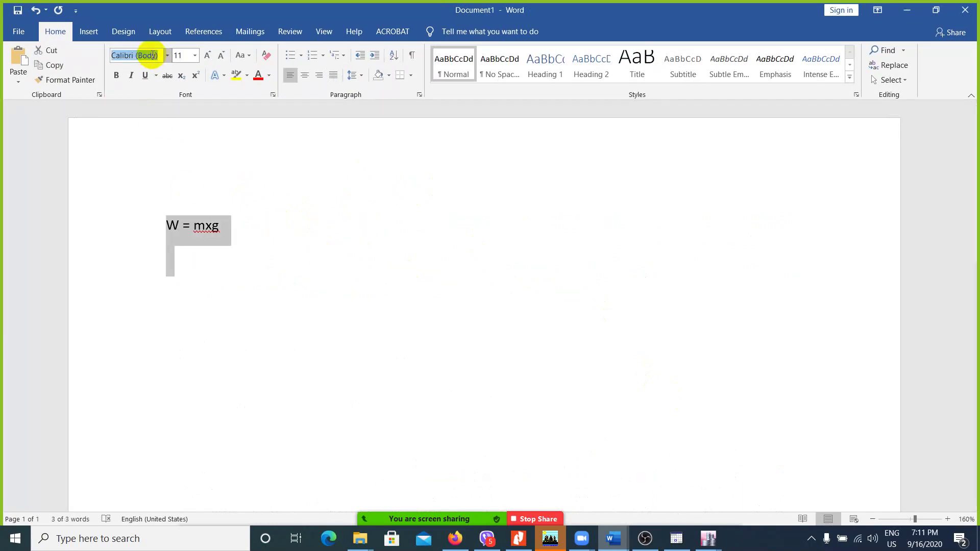
pyautogui.write('Times New Roman')
pyautogui.press('Return')
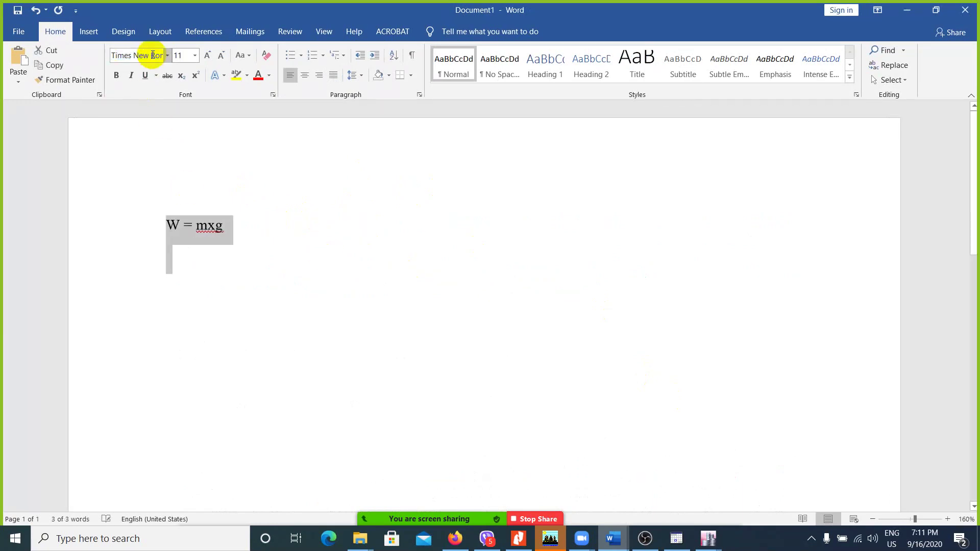
pyautogui.click(207, 55)
pyautogui.click(208, 55)
pyautogui.click(208, 55)
pyautogui.click(207, 55)
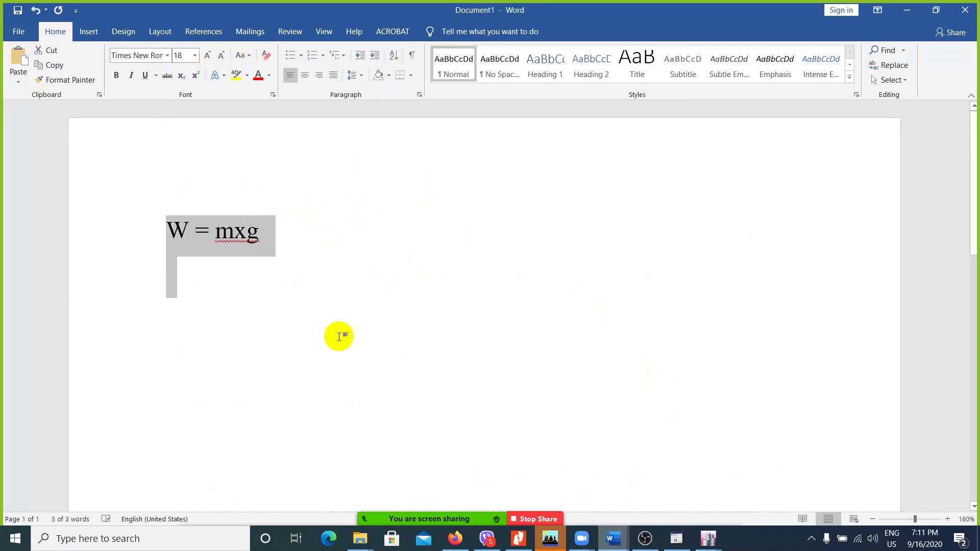
# - Write "490 pcf = mass x 32.2" on the line below the formula
pyautogui.click(313, 289)
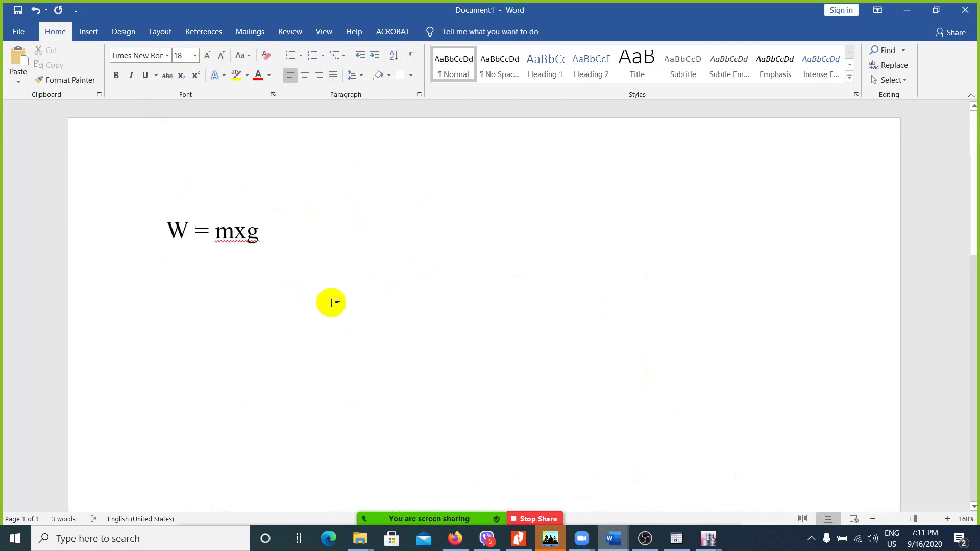
pyautogui.write('49')
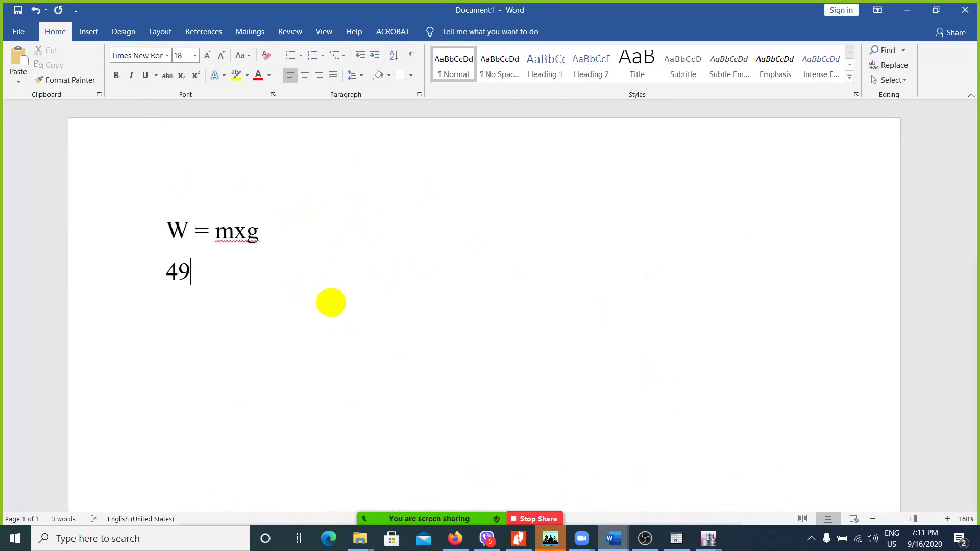
pyautogui.write('0 pcf ')
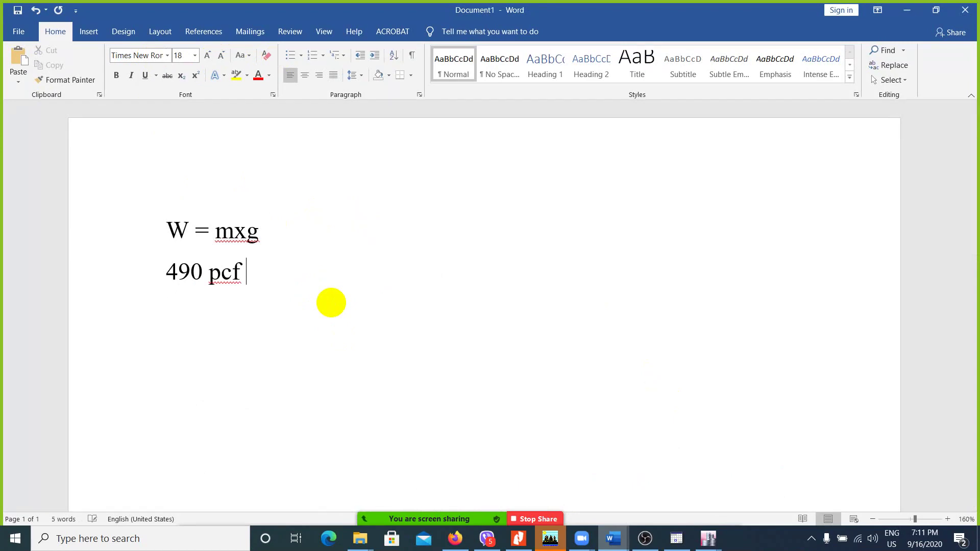
pyautogui.write('= mass x ')
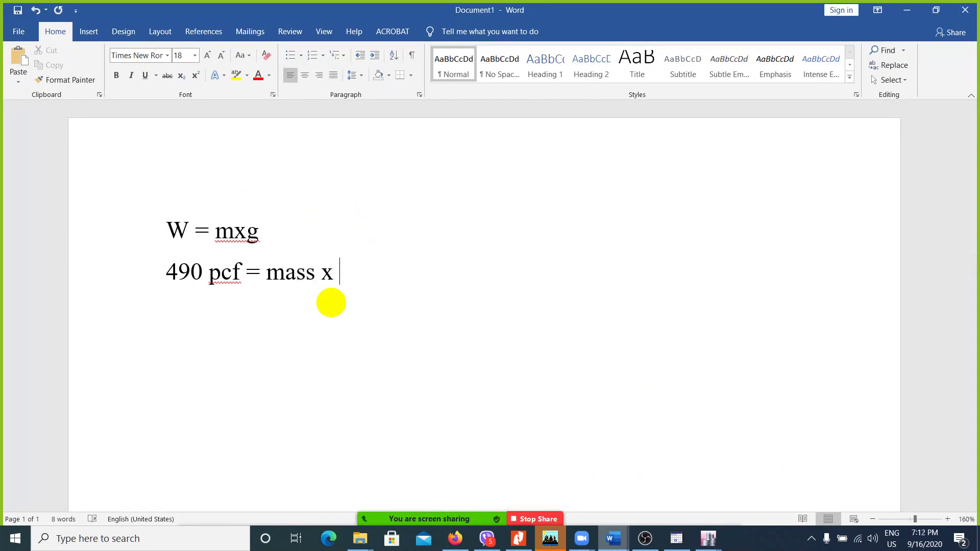
pyautogui.write('g')
pyautogui.press('BackSpace')
pyautogui.write('32.2')
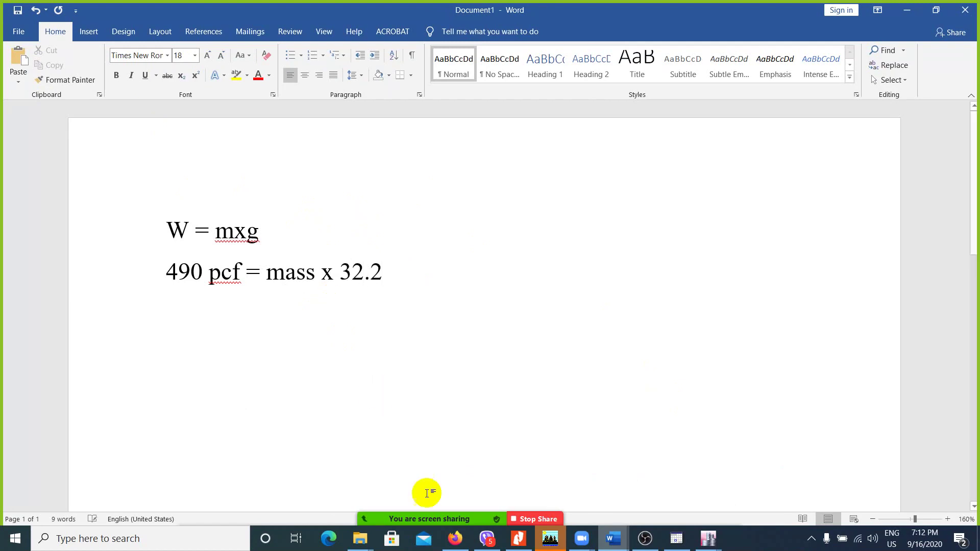
# - Switch to Firefox, search for "acceleration due to gravity" in a new tab and read its standard value in ft/s²
pyautogui.click(454, 541)
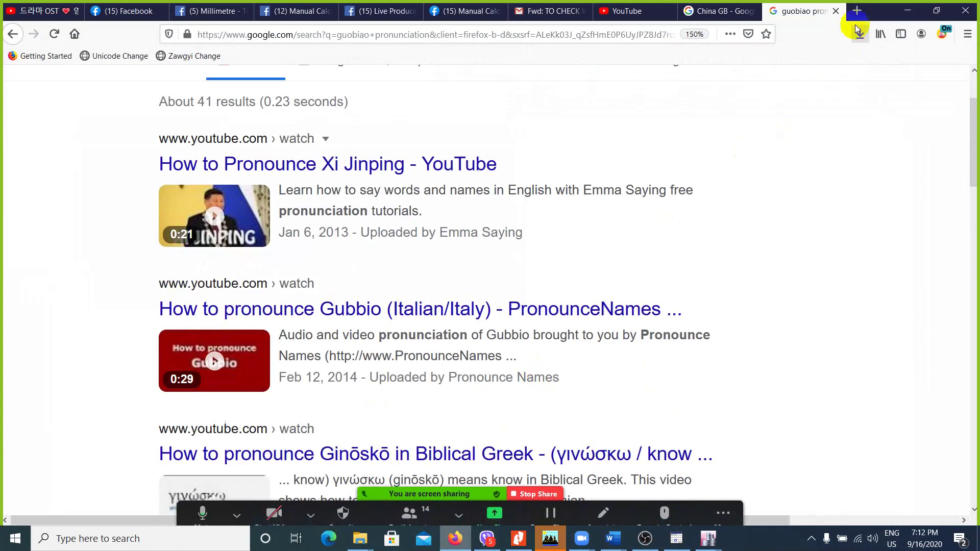
pyautogui.click(857, 11)
pyautogui.click(404, 118)
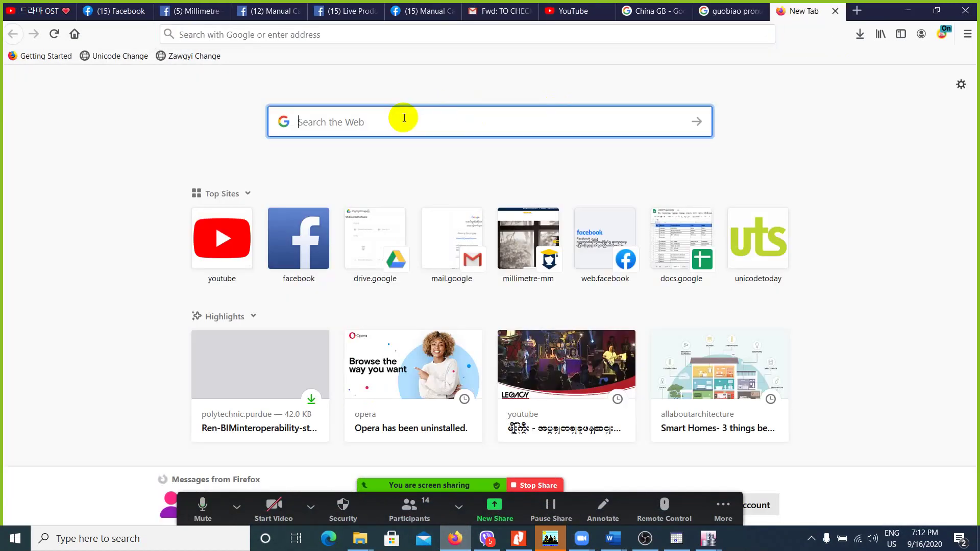
pyautogui.write('acc')
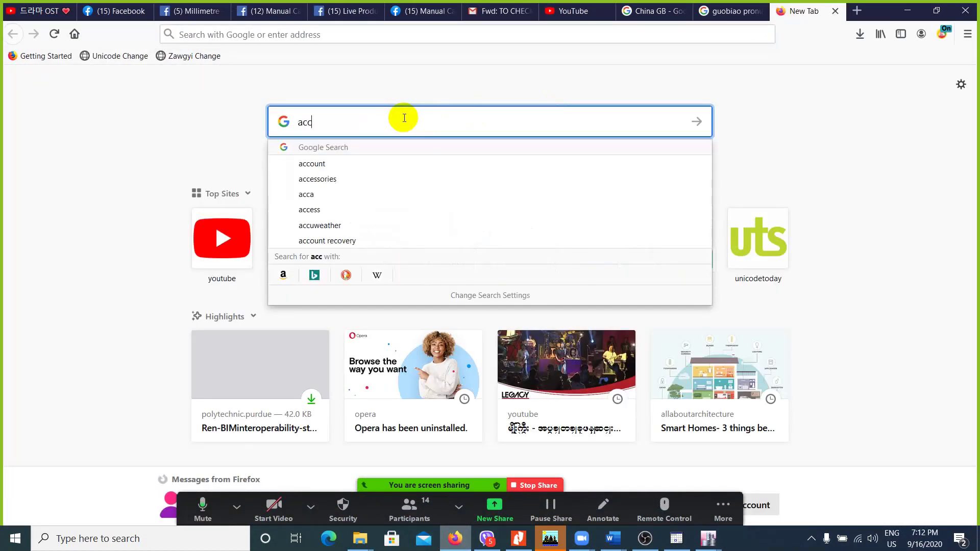
pyautogui.write('ele')
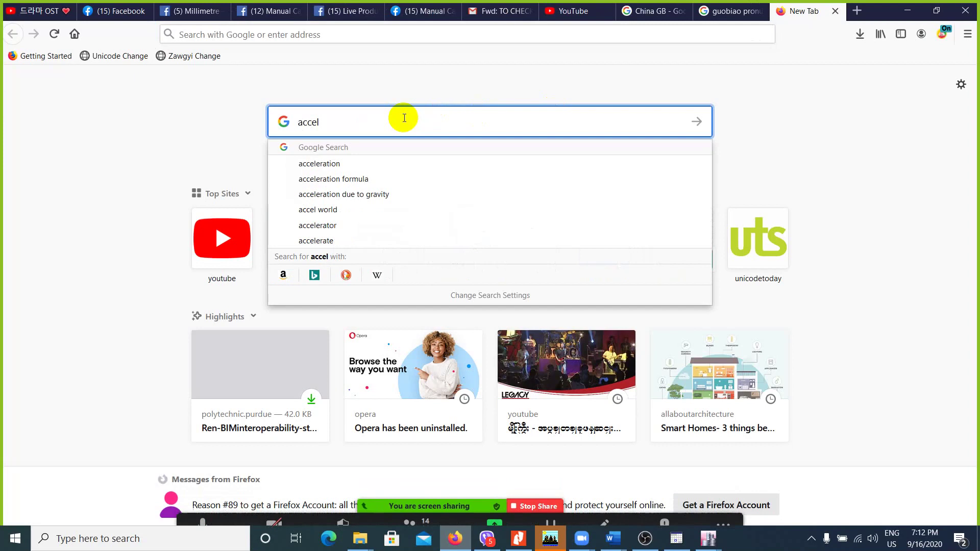
pyautogui.click(391, 194)
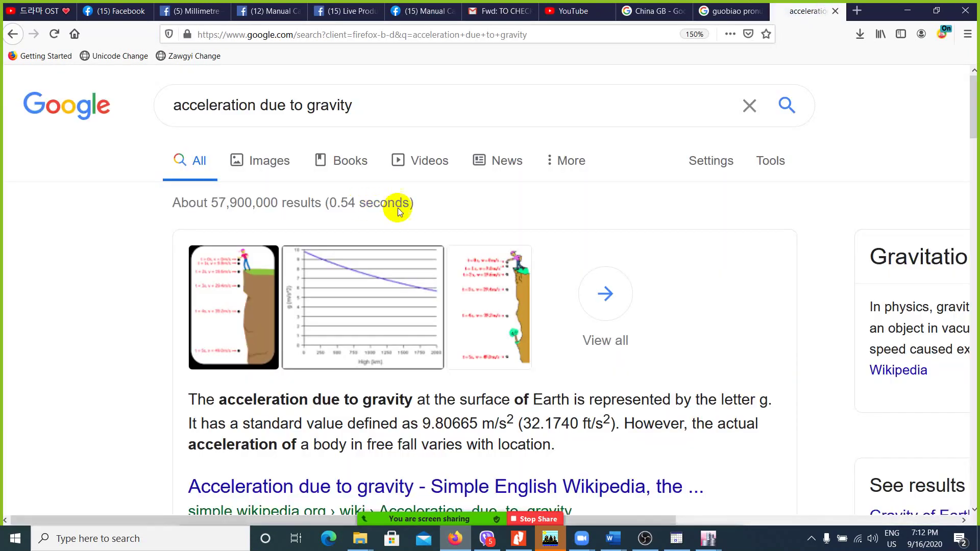
pyautogui.scroll(-5, 466, 291)
pyautogui.click(466, 288)
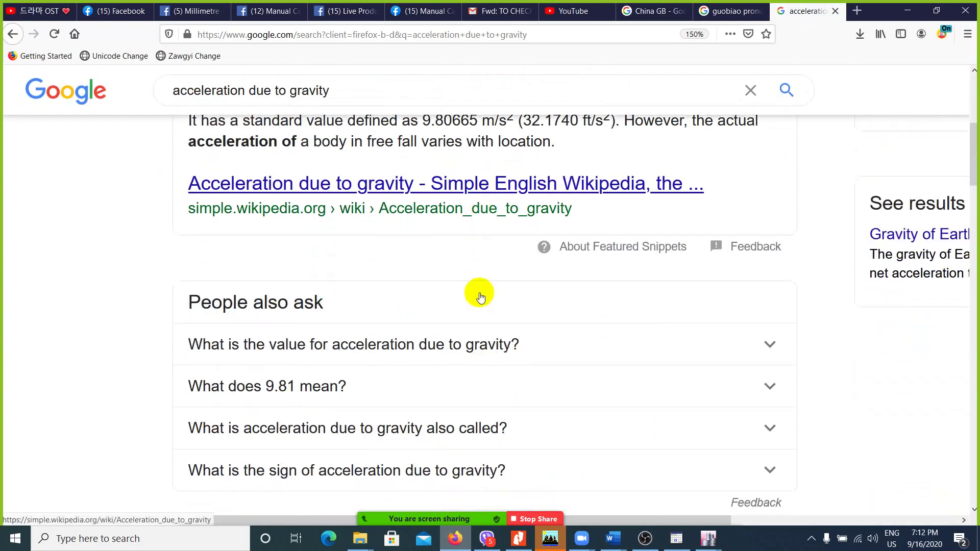
pyautogui.scroll(3, 474, 288)
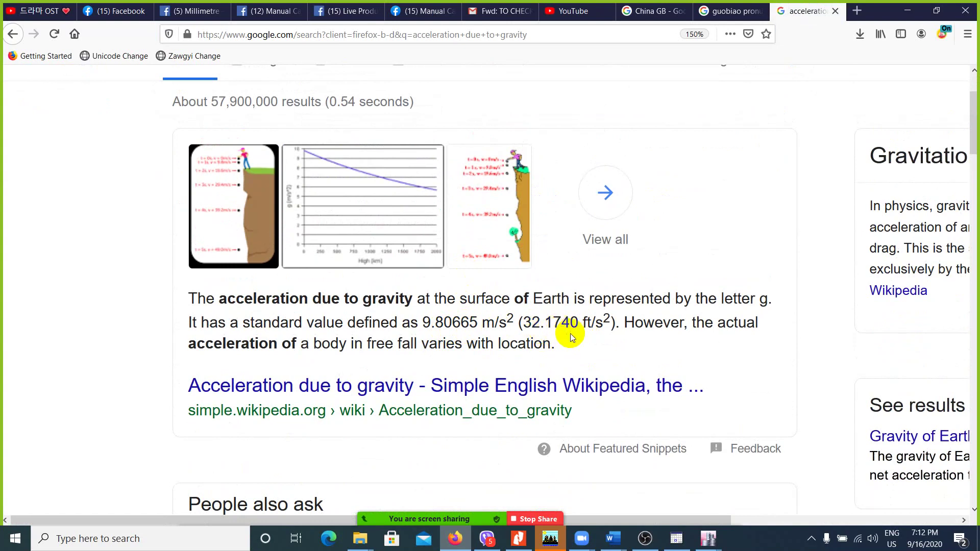
# - Return to the Word document, replace the gravity value with 32.1740 and add a line reading "Mass ="
pyautogui.click(619, 539)
pyautogui.click(674, 486)
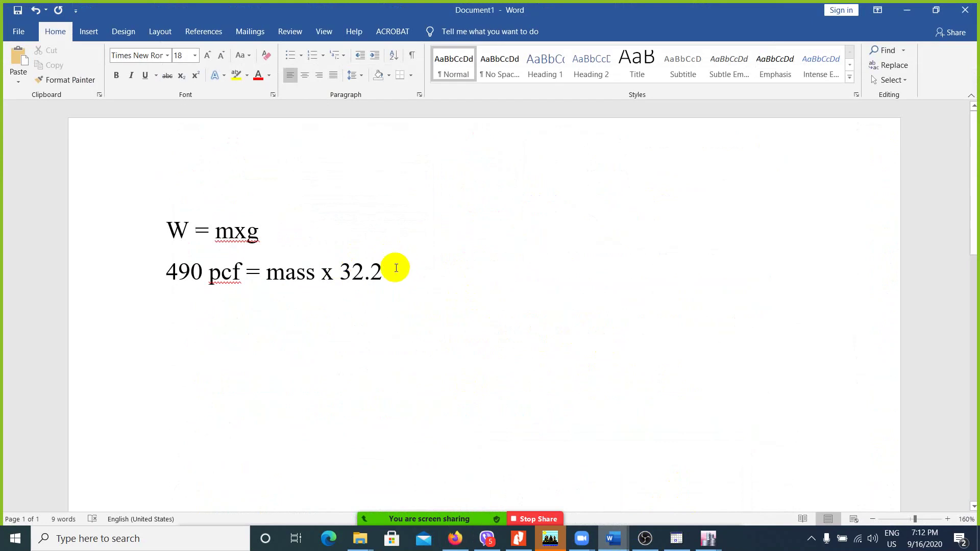
pyautogui.press('BackSpace')
pyautogui.press('BackSpace')
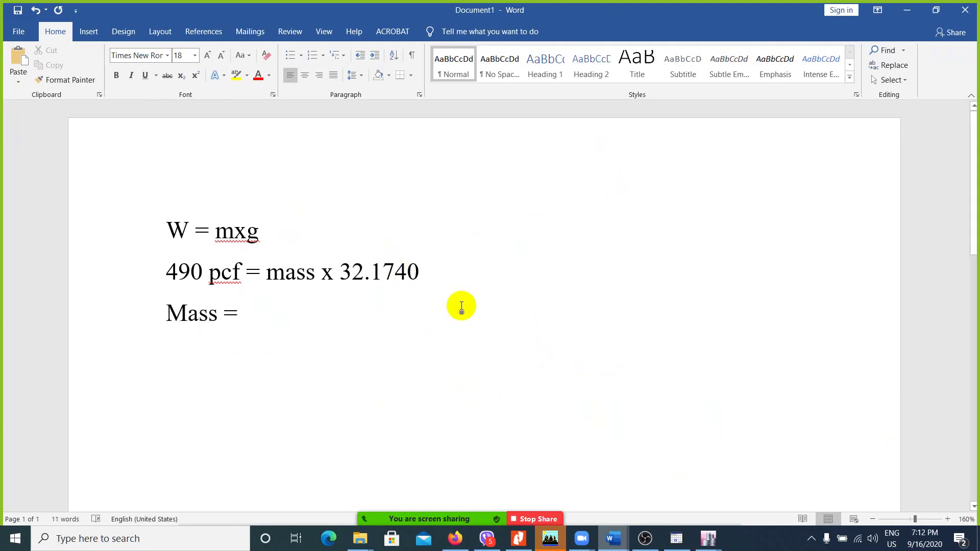
# - Switch to Firefox and search YouTube for "see you one minutes equodor"
pyautogui.moveTo(531, 539)
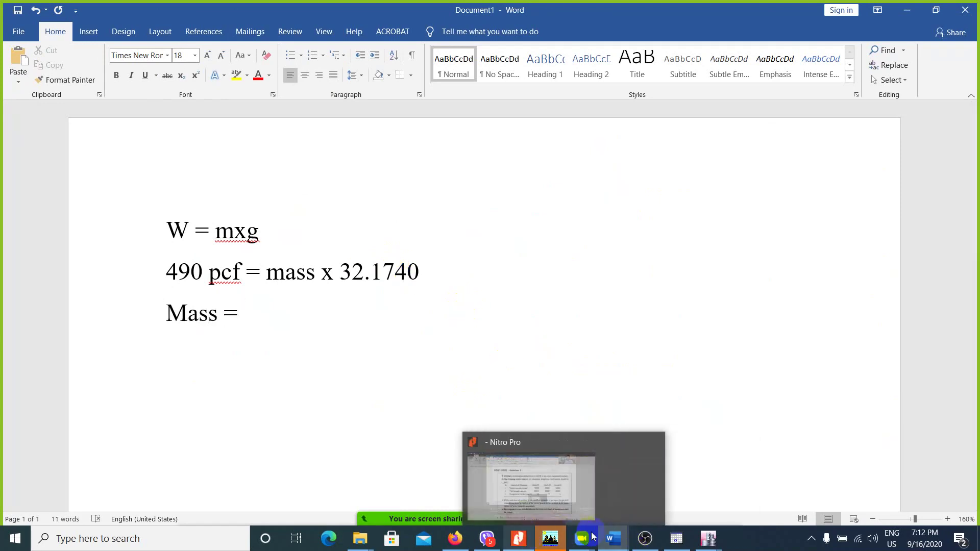
pyautogui.click(461, 545)
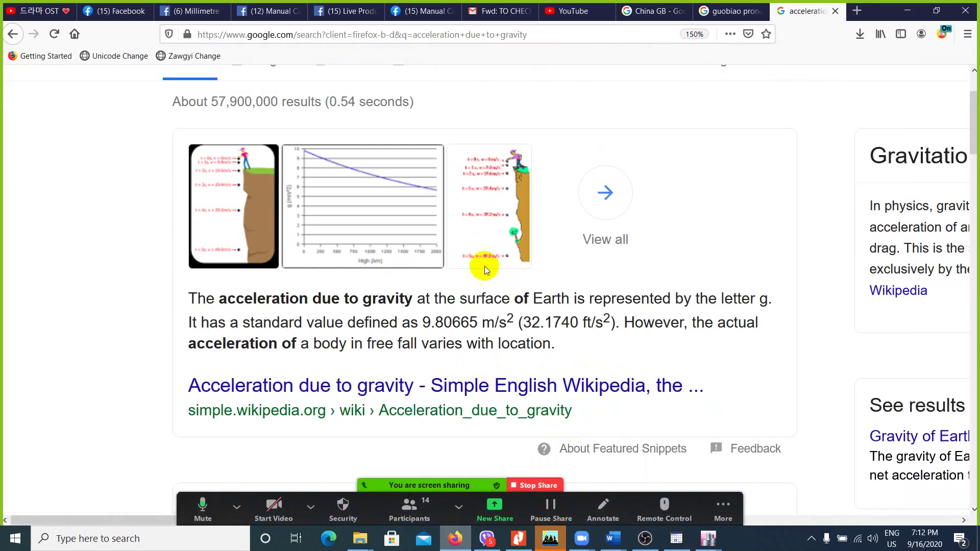
pyautogui.scroll(3, 641, 149)
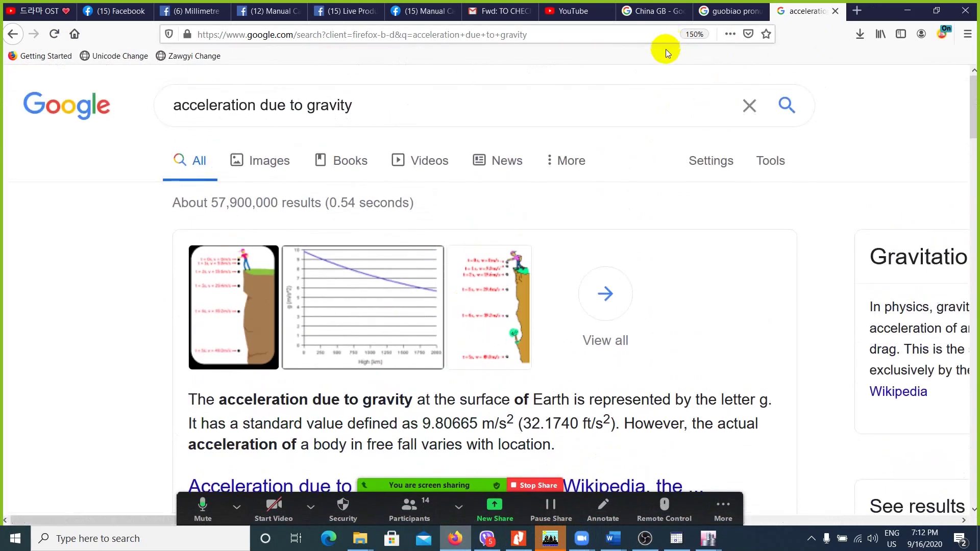
pyautogui.click(578, 10)
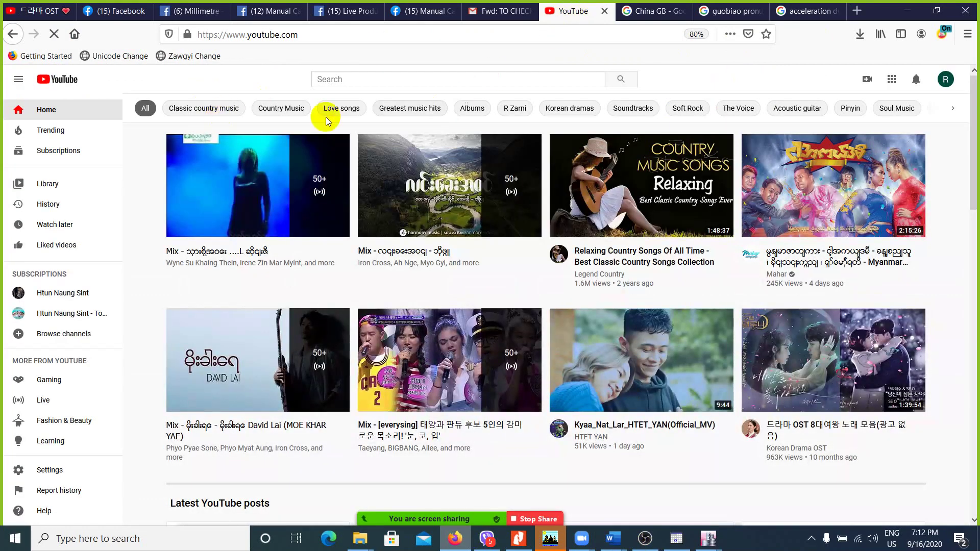
pyautogui.click(463, 79)
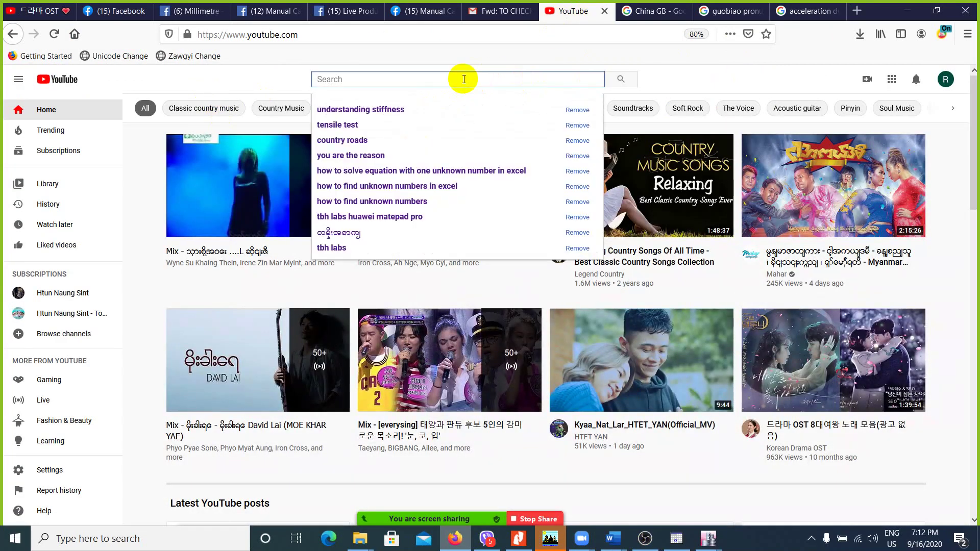
pyautogui.write('one m')
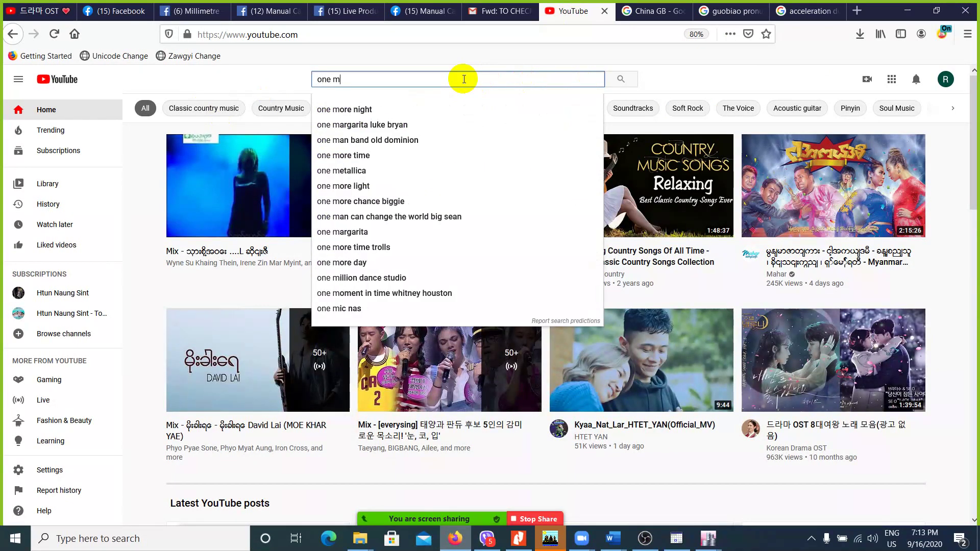
pyautogui.write('inutes')
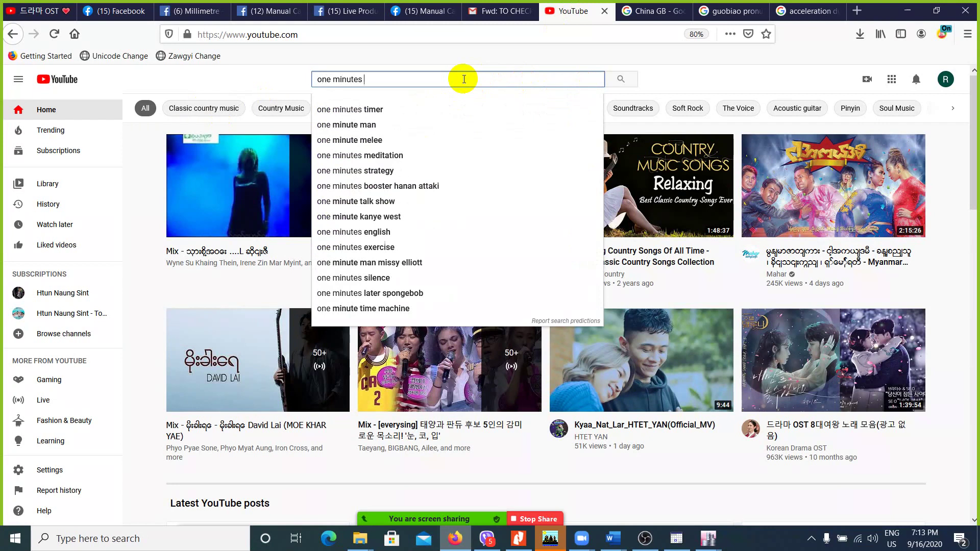
pyautogui.press('Home')
pyautogui.write('see ')
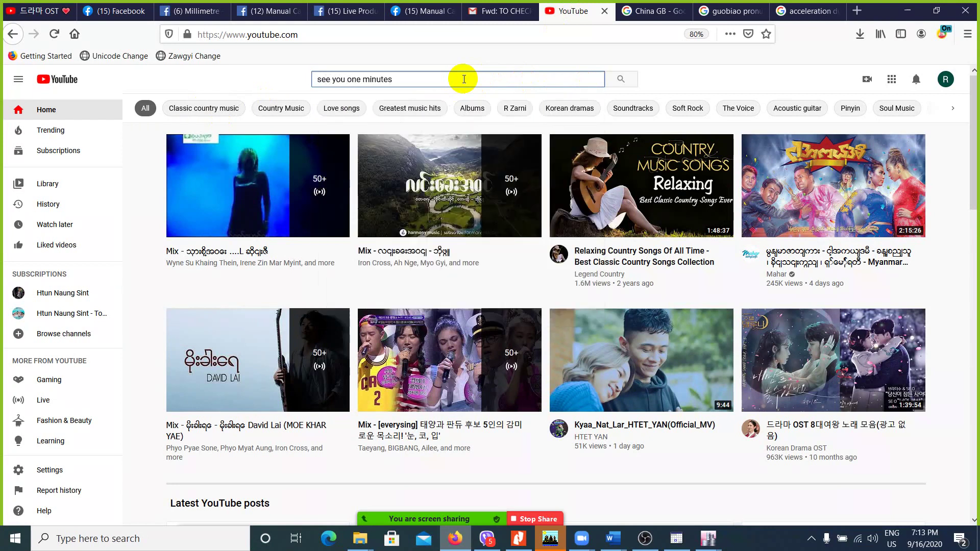
pyautogui.write('equodor')
pyautogui.press('Return')
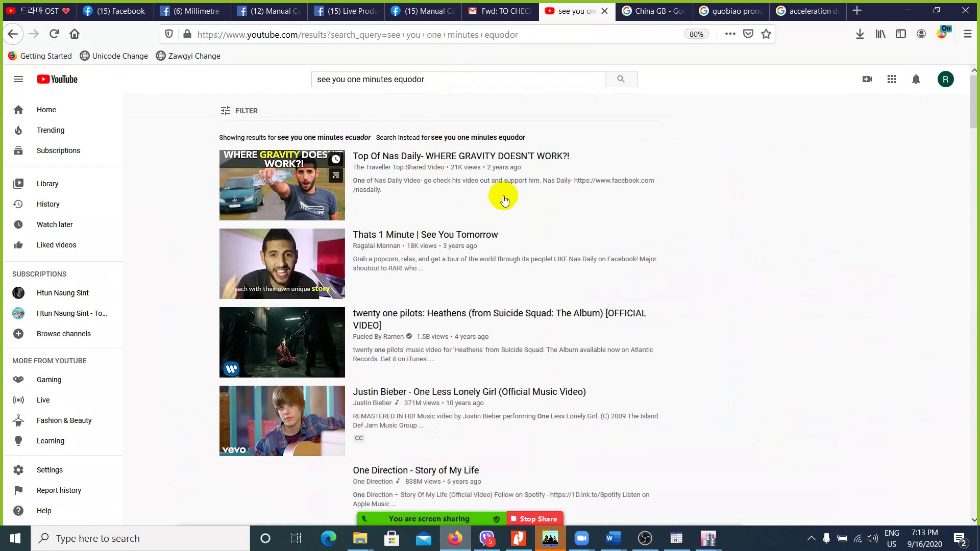
# - Open the video "Top Of Nas Daily- WHERE GRAVITY DOESN'T WORK?!" in a new tab, watch part of it and pause it
pyautogui.rightClick(410, 167)
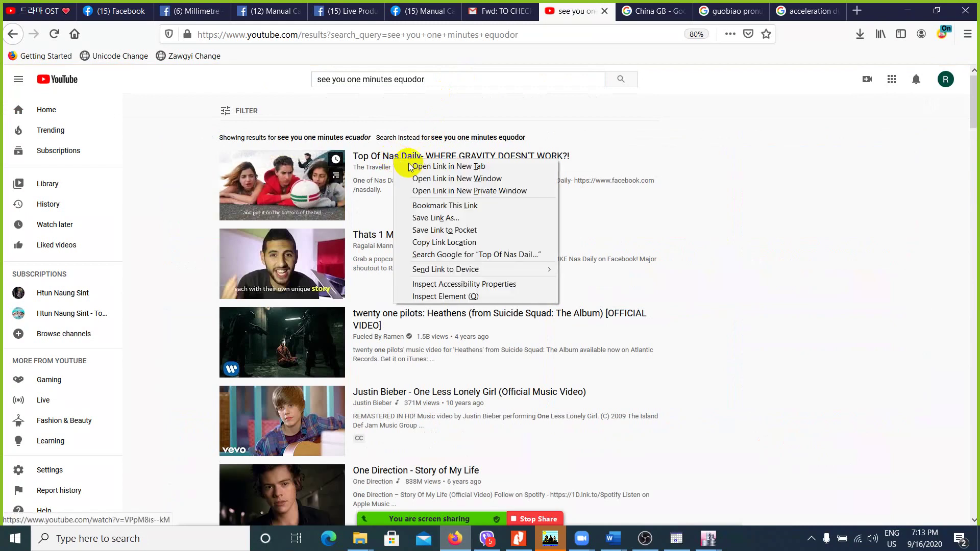
pyautogui.click(444, 167)
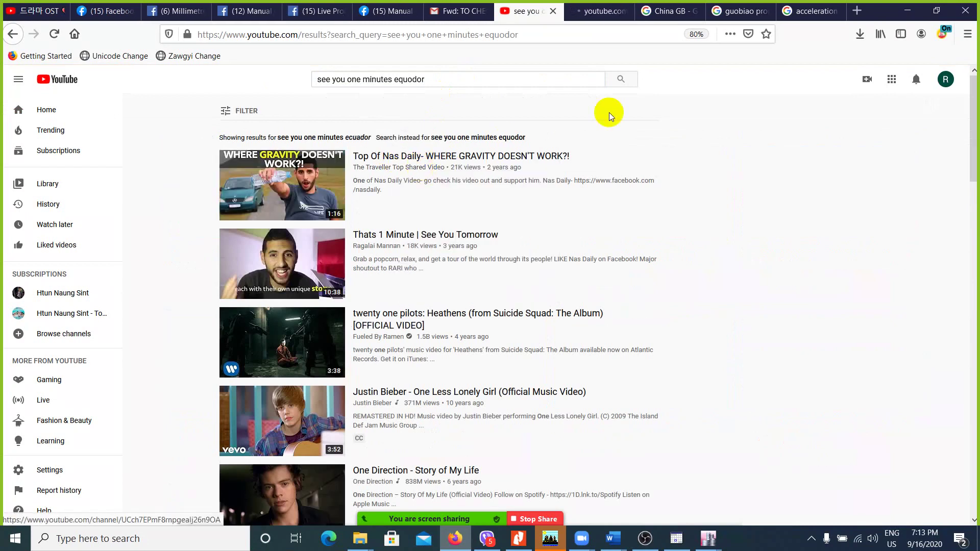
pyautogui.click(605, 11)
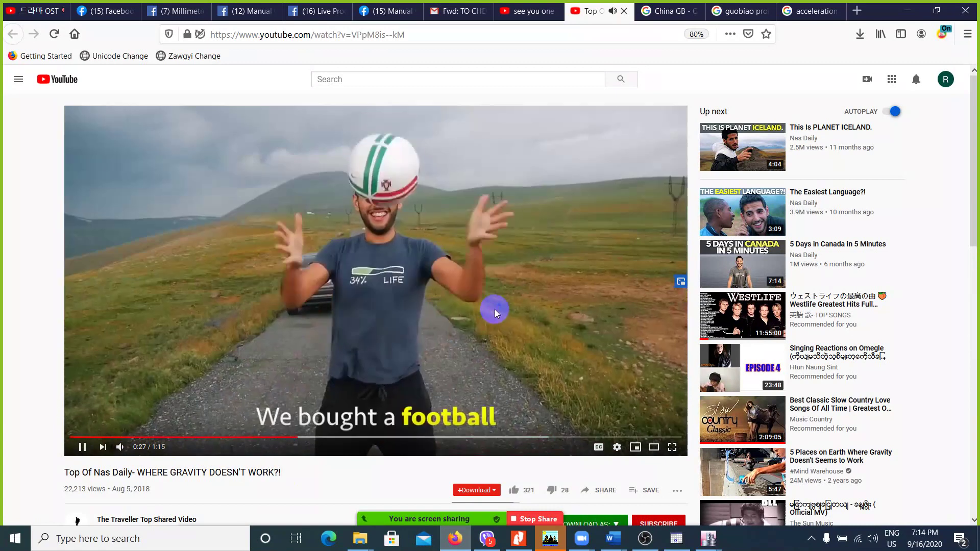
pyautogui.click(587, 227)
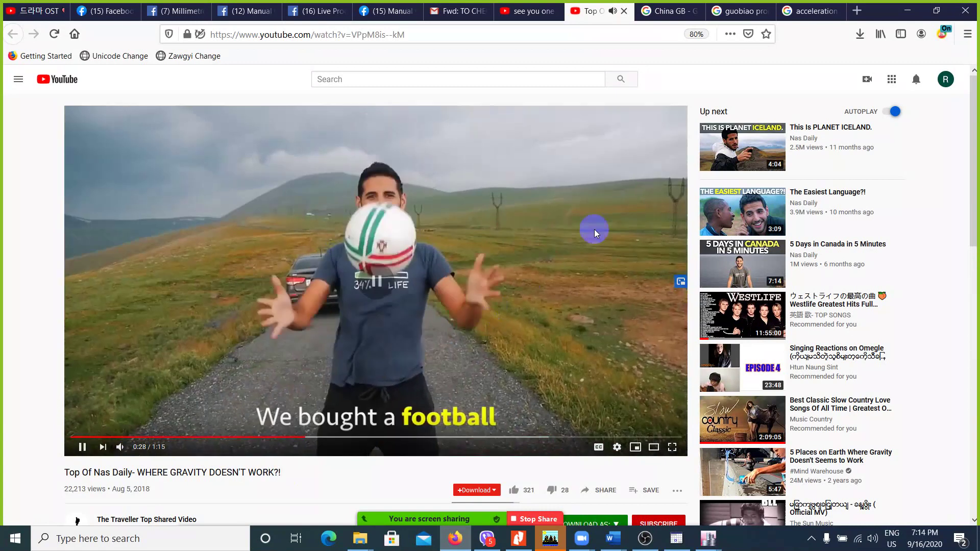
pyautogui.click(599, 193)
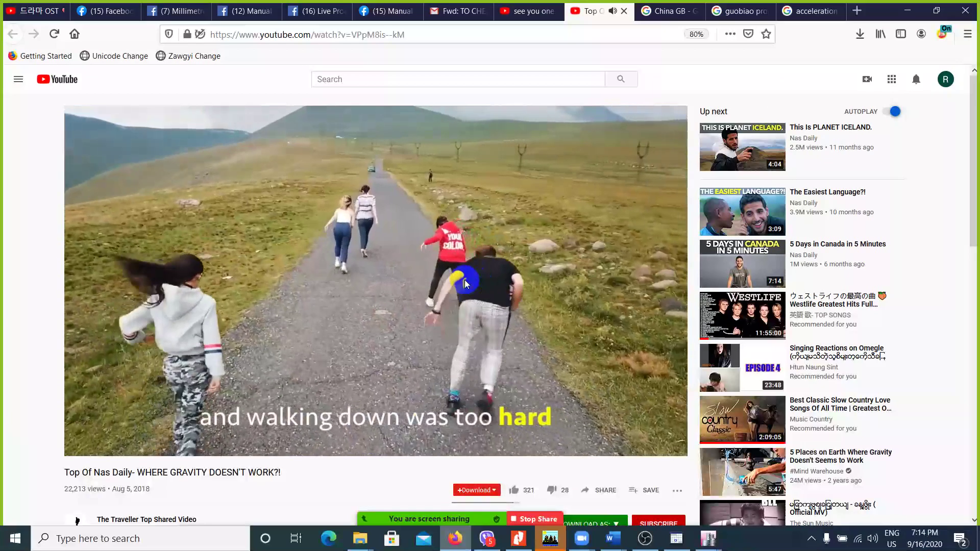
pyautogui.click(465, 284)
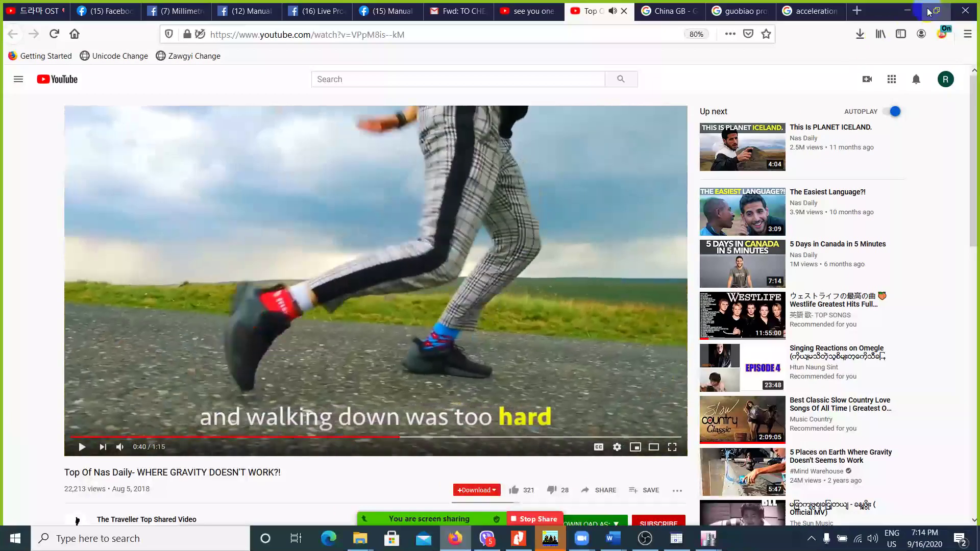
# - Leave Firefox, open the Windows Calculator and divide 490 by 32.1740 to work out the rebar mass
pyautogui.click(907, 10)
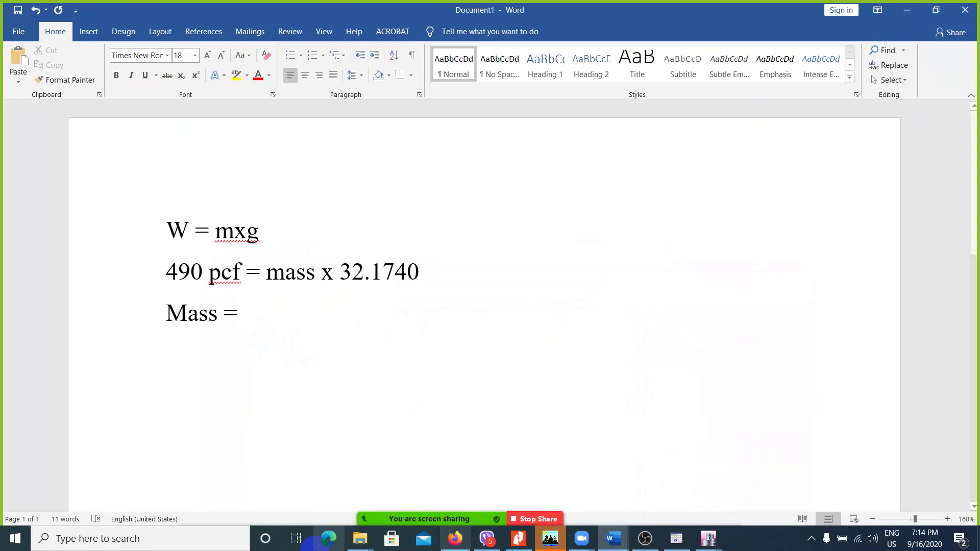
pyautogui.click(200, 540)
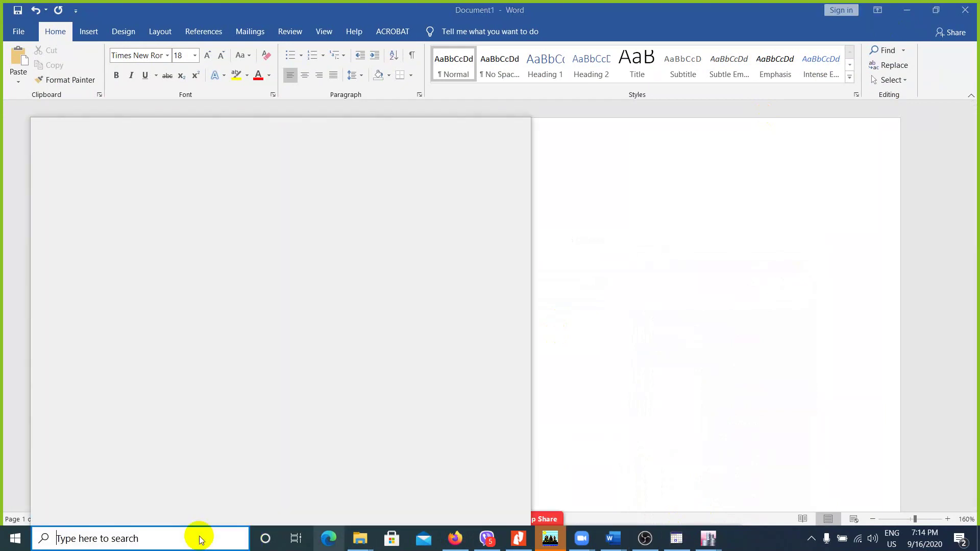
pyautogui.write('cal')
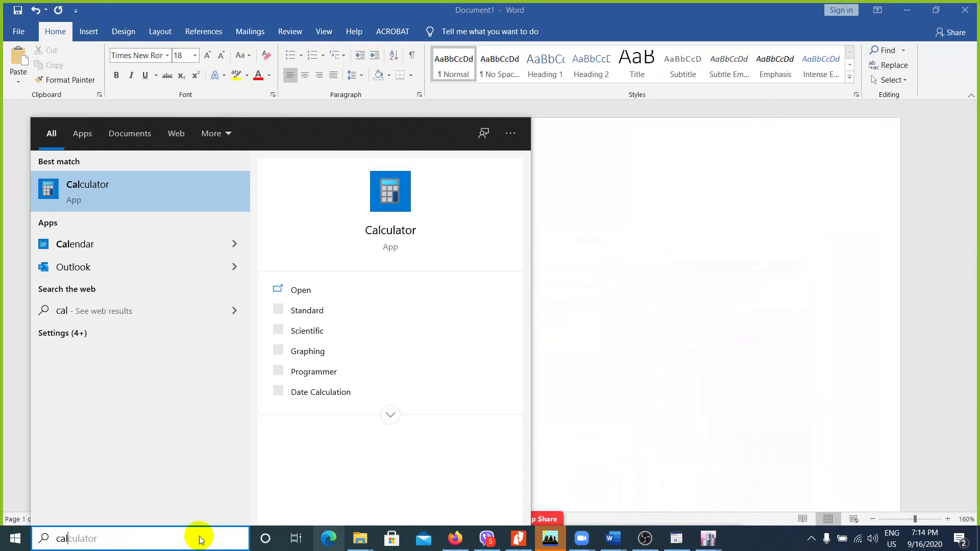
pyautogui.press('Return')
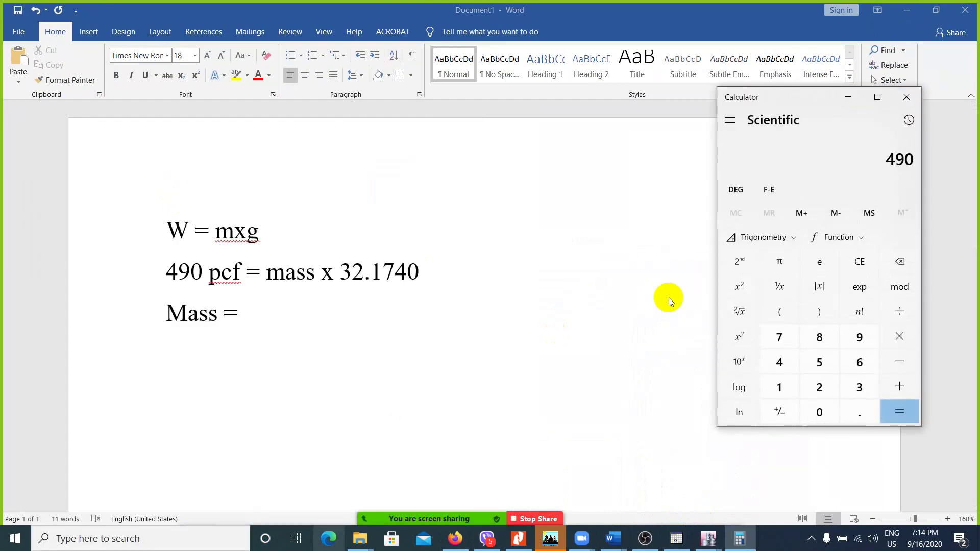
pyautogui.write('/32.17')
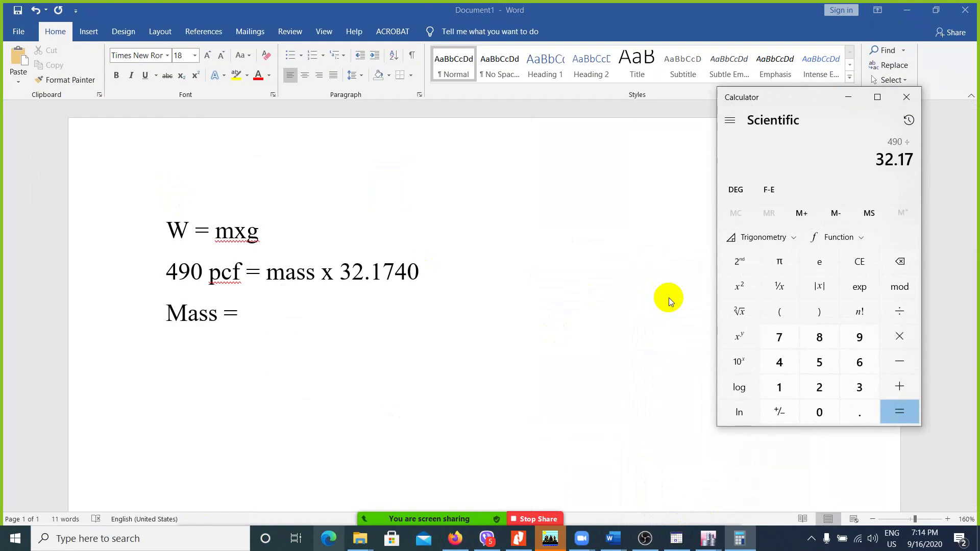
pyautogui.write('40')
pyautogui.press('Return')
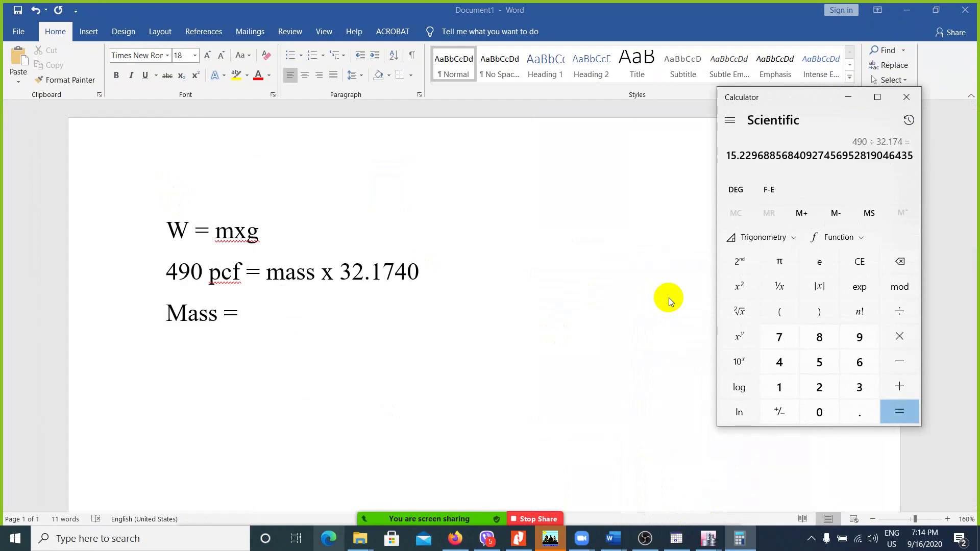
pyautogui.moveTo(728, 155); pyautogui.dragTo(746, 159)
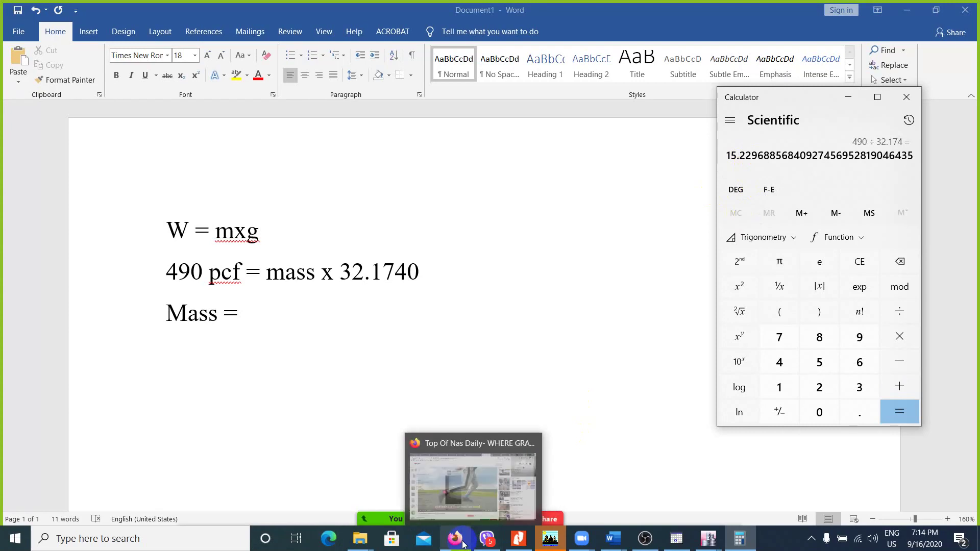
# - Switch to the ETABS 2016 3-5-NorthDagon model and compare the HRB400 mass per unit volume with the Calculator result
pyautogui.moveTo(721, 546)
pyautogui.click(715, 485)
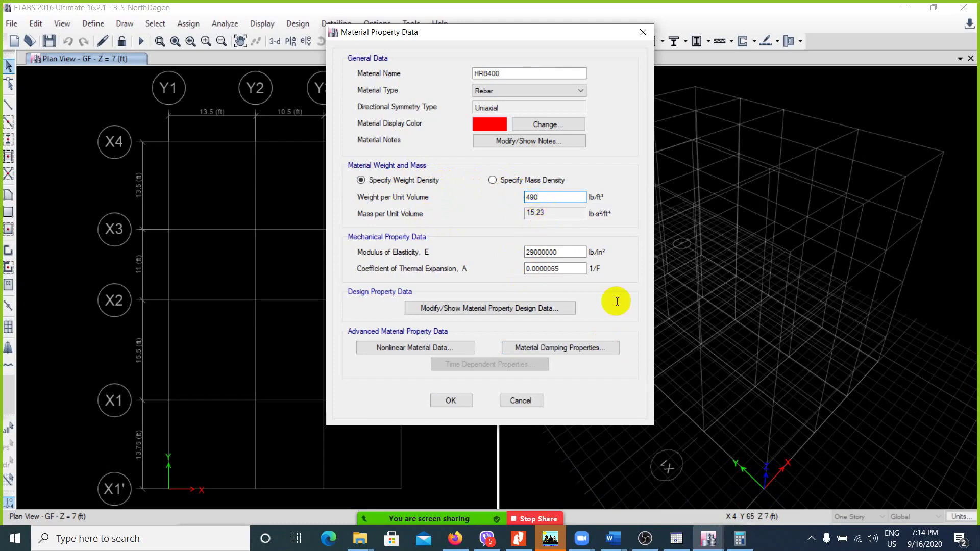
pyautogui.click(740, 538)
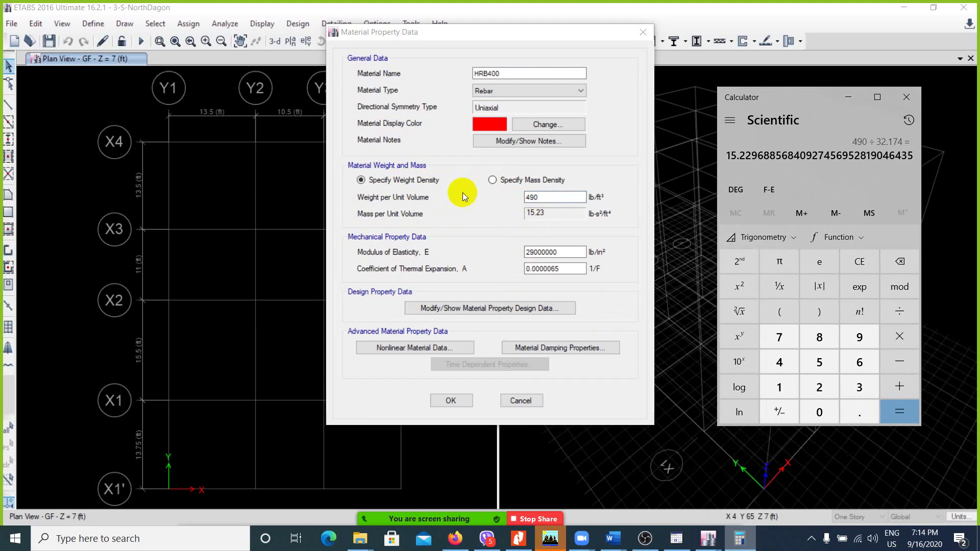
pyautogui.click(534, 201)
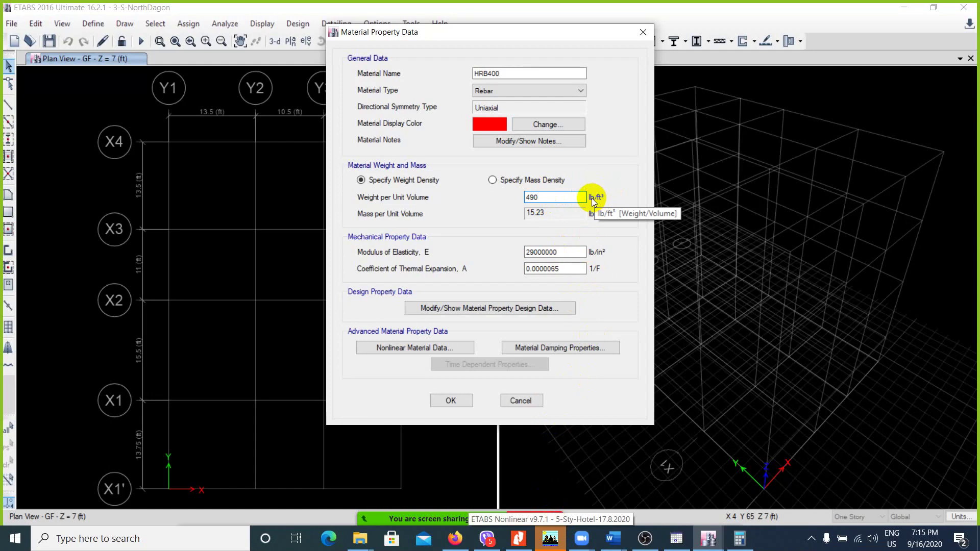
# - Switch to ETABS v9.7.1, open the C3000PSI material's properties and examine its weight per unit volume and design strengths
pyautogui.click(549, 539)
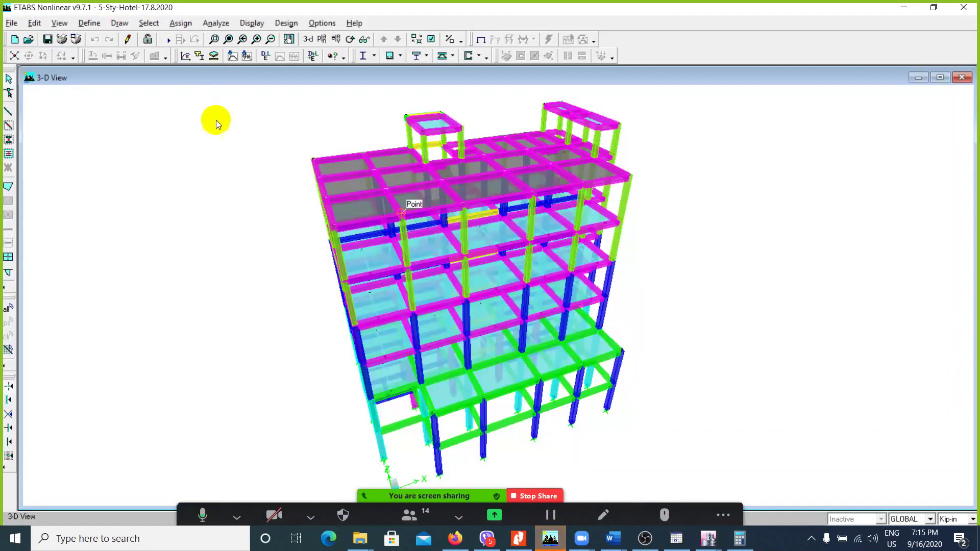
pyautogui.click(89, 23)
pyautogui.click(96, 37)
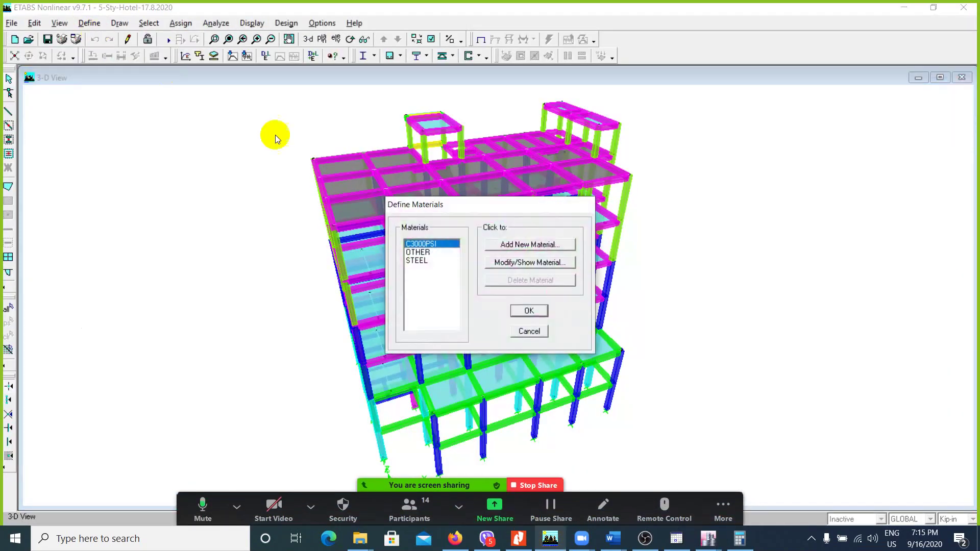
pyautogui.click(502, 264)
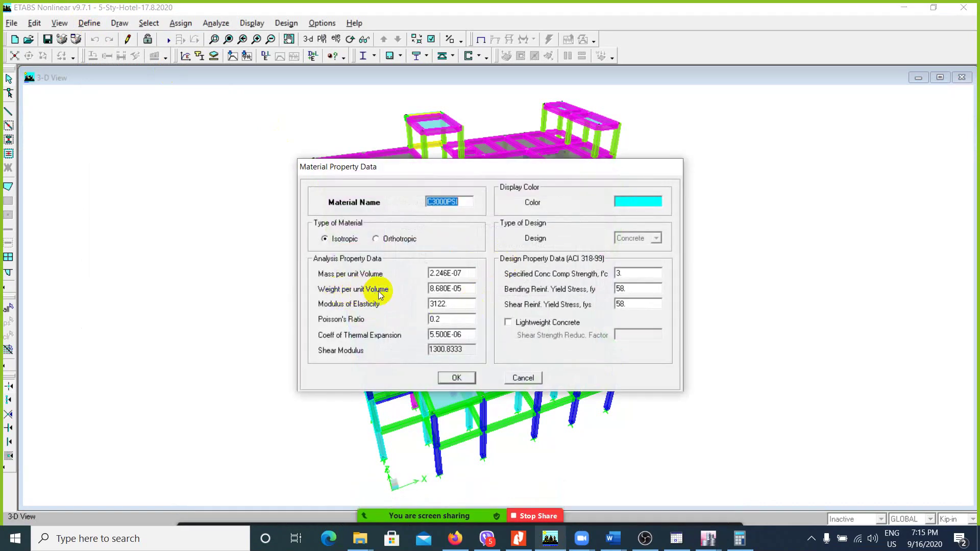
pyautogui.doubleClick(464, 289)
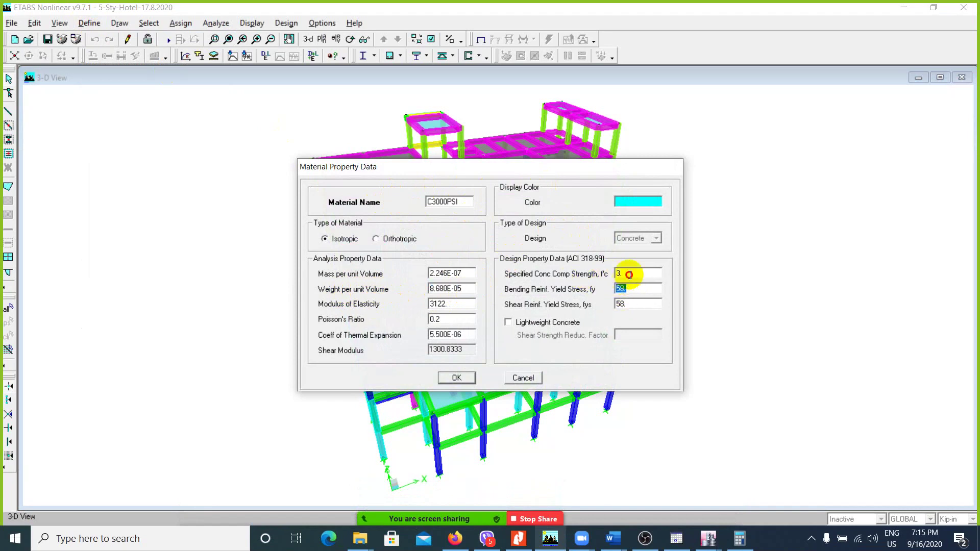
pyautogui.press('Tab')
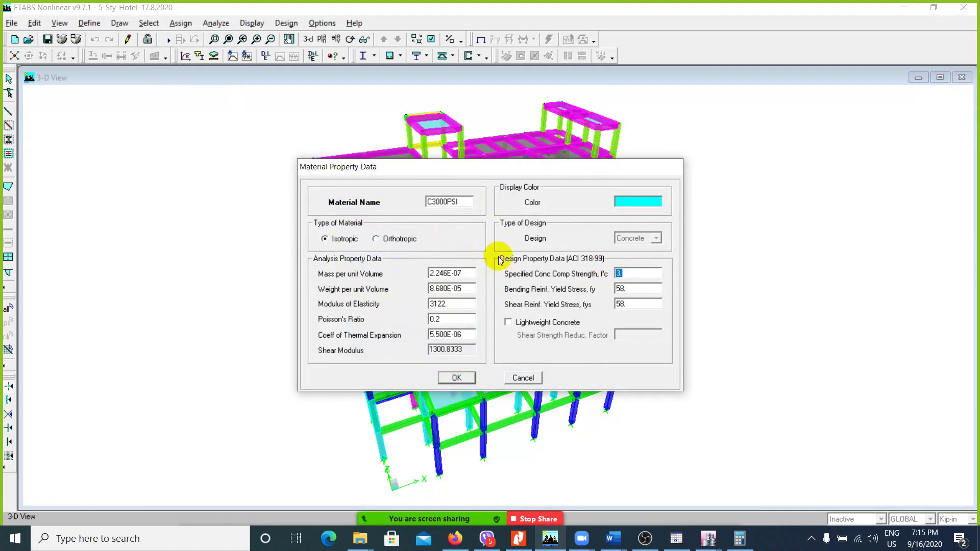
pyautogui.doubleClick(460, 289)
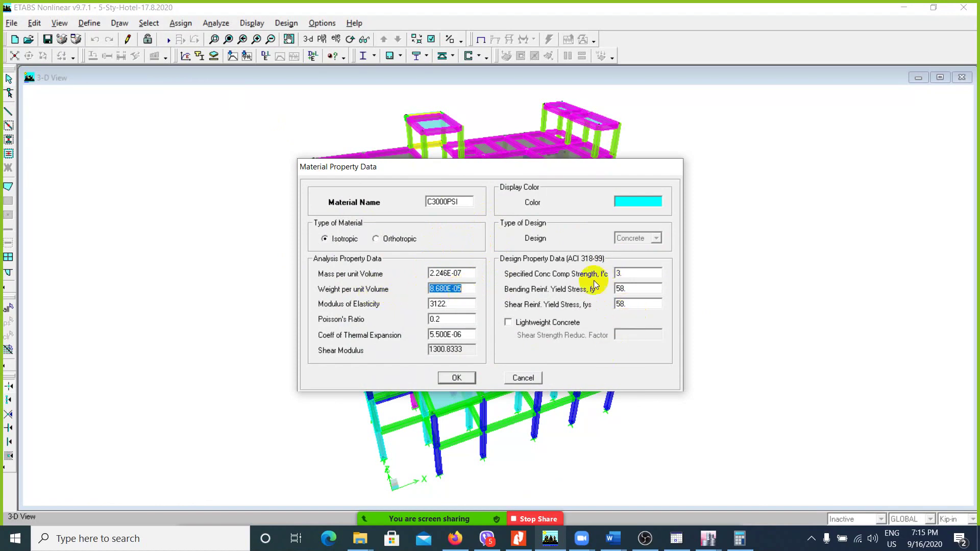
# - Return to the ETABS 2016 3-5-NorthDagon model and accept the HRB400 rebar material properties
pyautogui.click(709, 539)
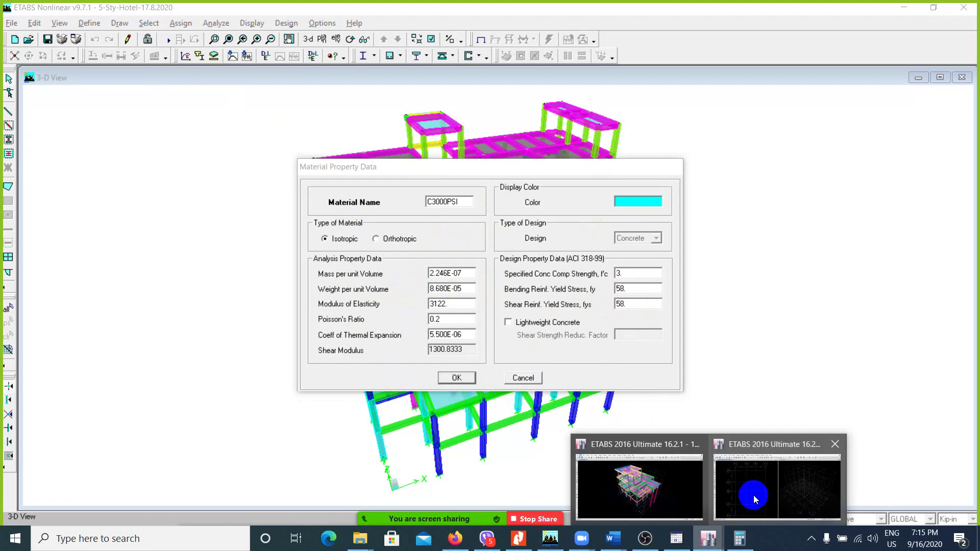
pyautogui.click(755, 500)
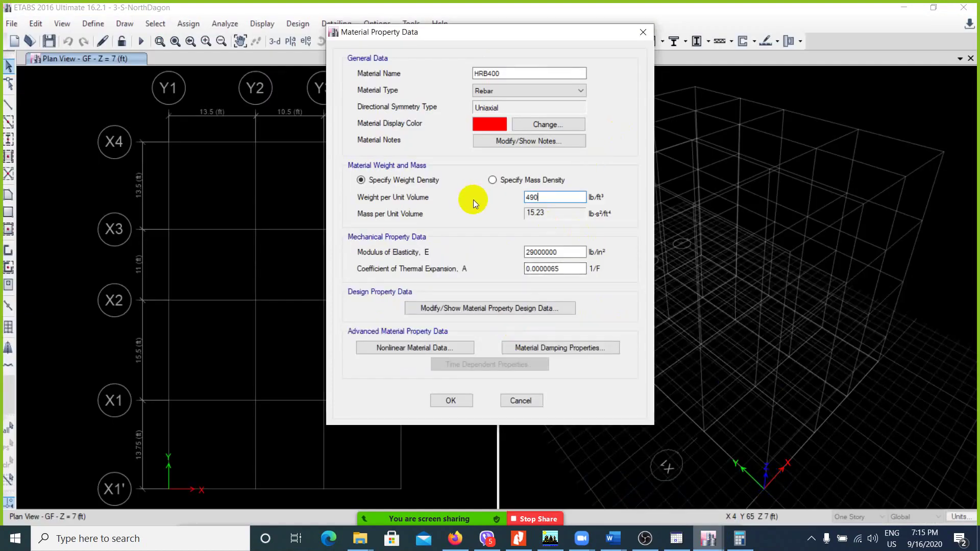
pyautogui.moveTo(544, 37); pyautogui.dragTo(519, 48)
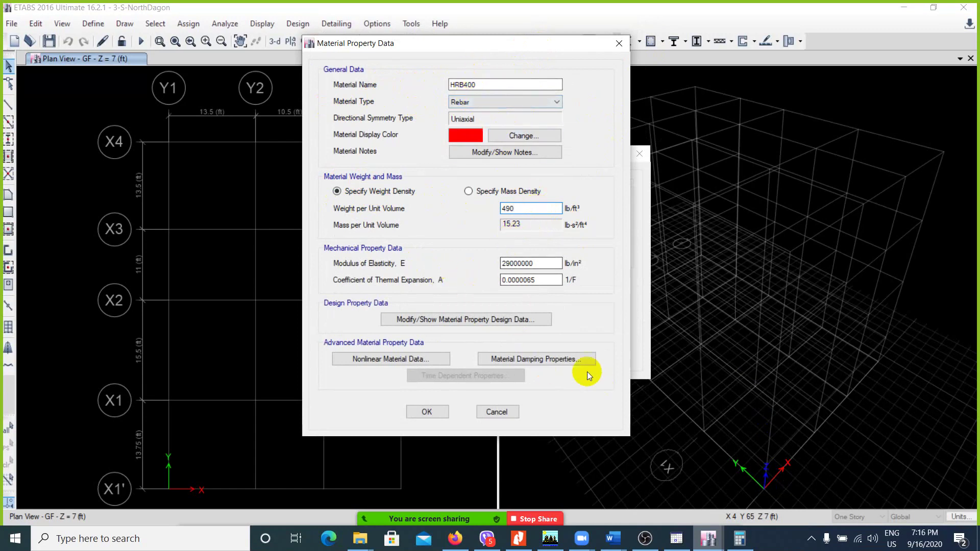
pyautogui.click(442, 413)
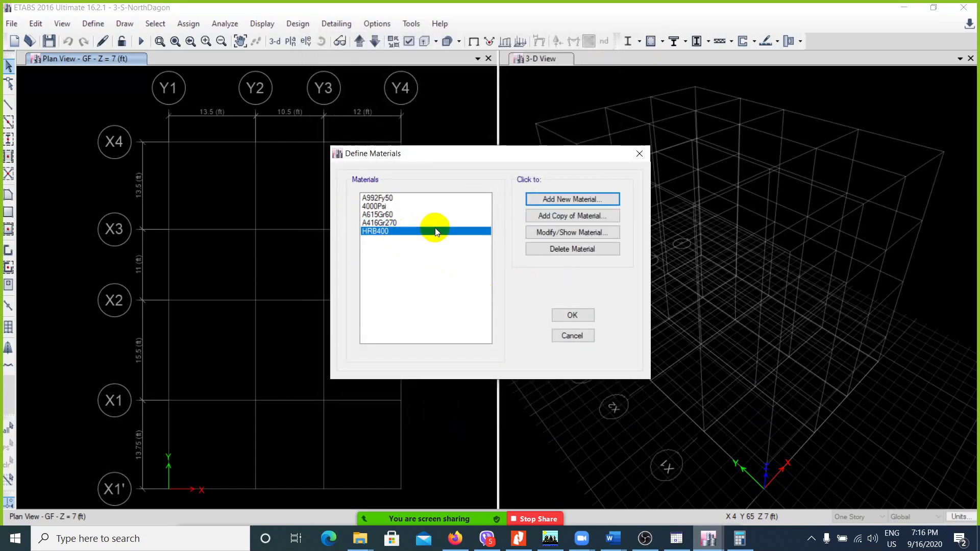
# - Check the region, standard and grade options for a new material without adding one, and reopen the HRB400 properties
pyautogui.click(567, 200)
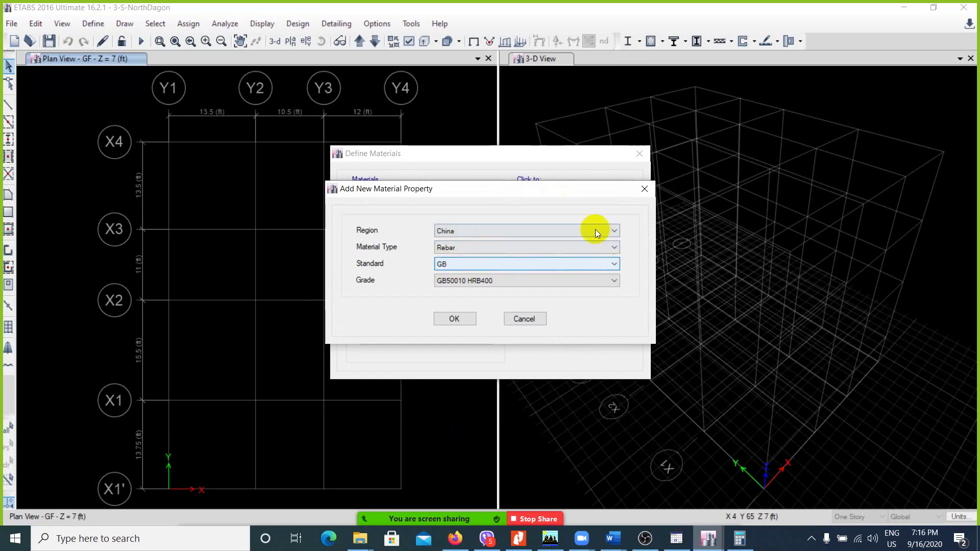
pyautogui.click(525, 317)
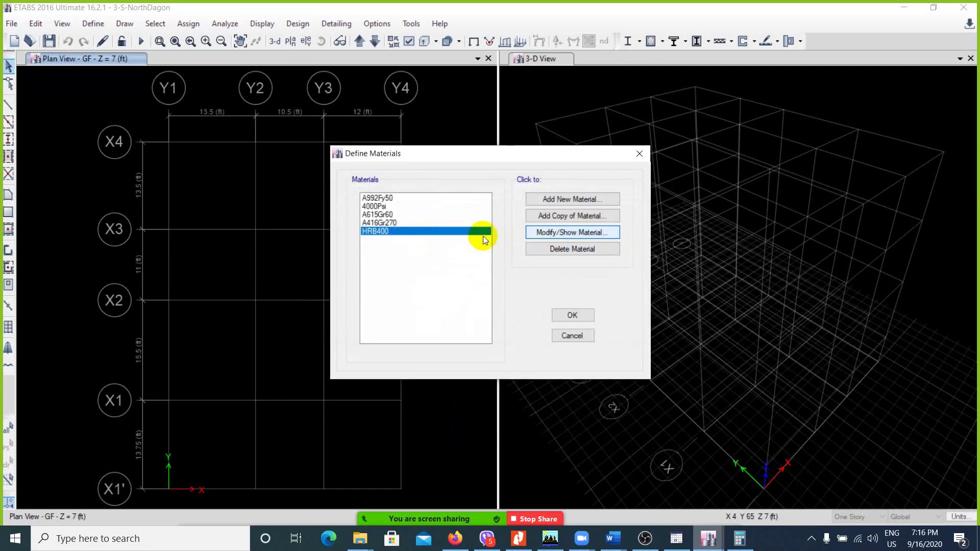
pyautogui.click(536, 233)
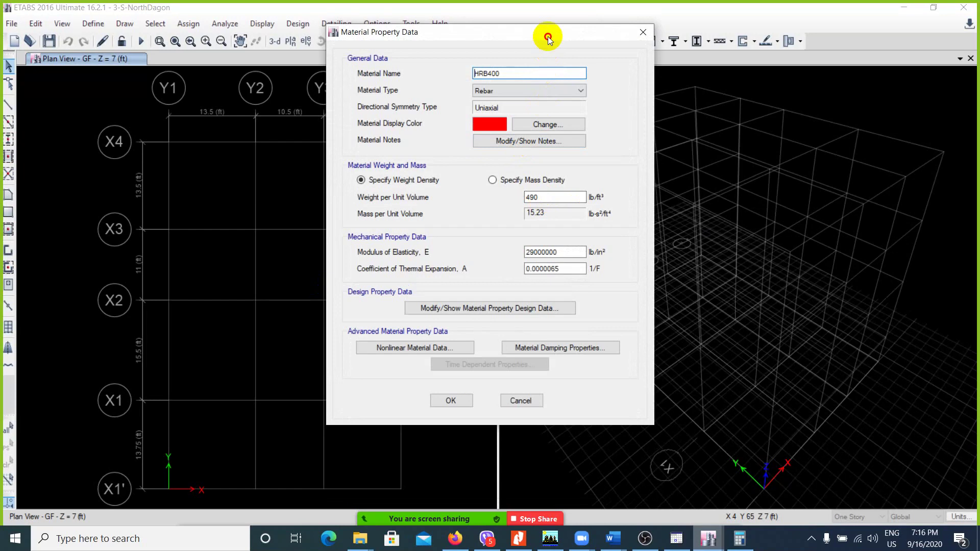
pyautogui.moveTo(547, 36); pyautogui.dragTo(547, 53)
pyautogui.click(545, 215)
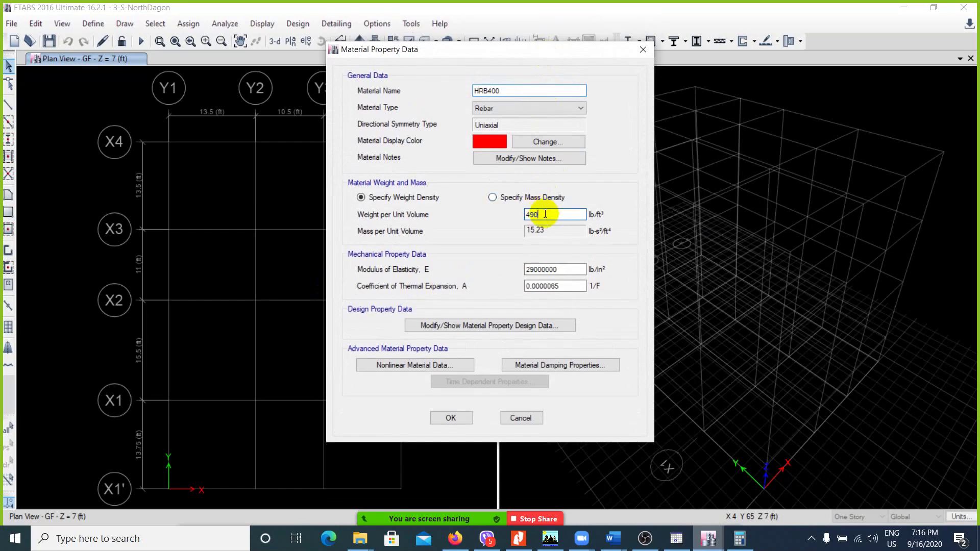
# - Examine the modulus of elasticity and coefficient of thermal expansion of the HRB400 material
pyautogui.click(567, 270)
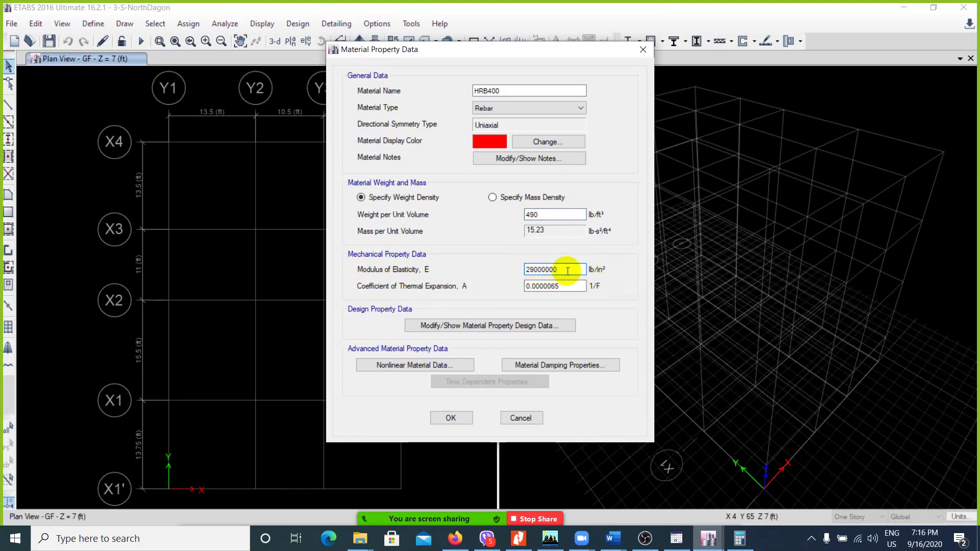
pyautogui.moveTo(558, 270); pyautogui.dragTo(535, 271)
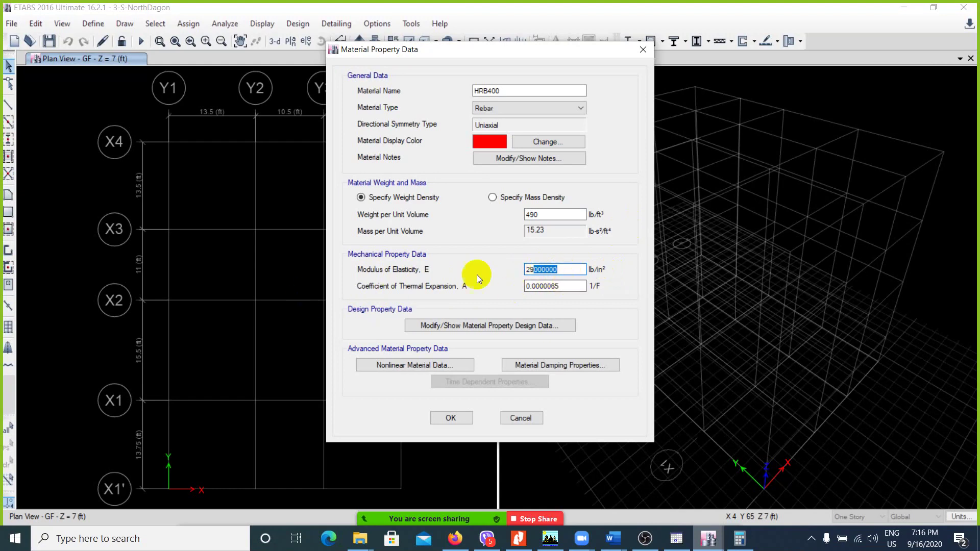
pyautogui.click(572, 286)
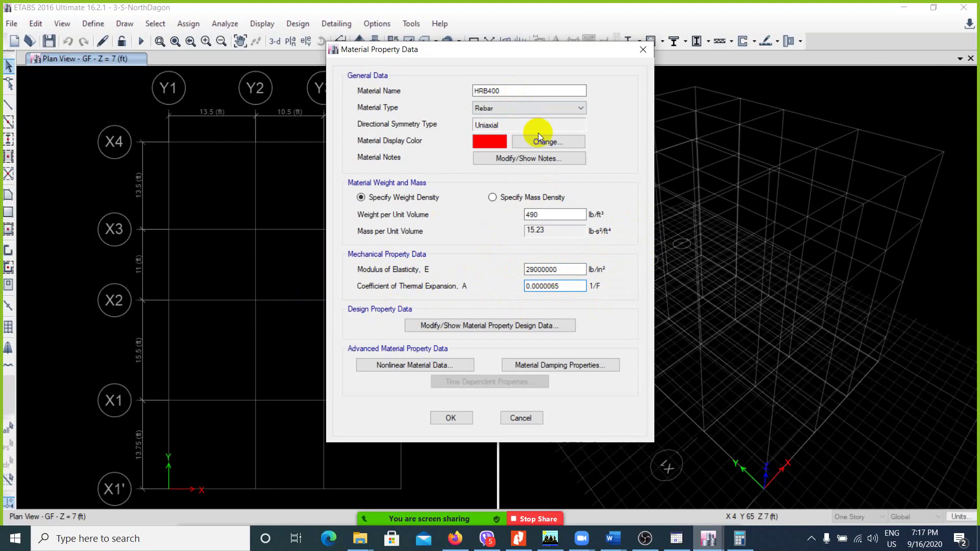
pyautogui.click(570, 275)
pyautogui.click(571, 274)
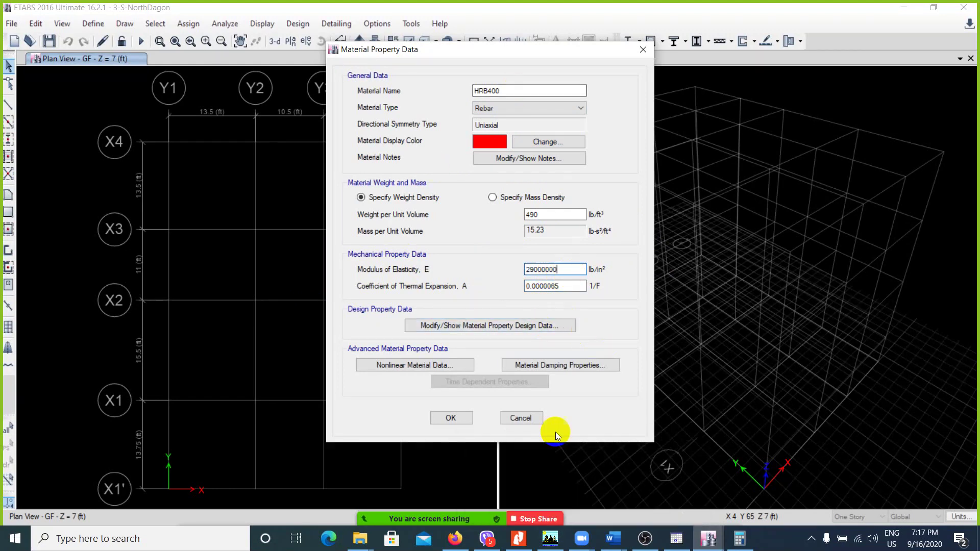
# - Switch to Nitro Pro and read the Local Rebar weight, elastic modulus and thermal expansion data in the 2020 Published Book (AA)
pyautogui.click(518, 538)
pyautogui.scroll(5, 491, 271)
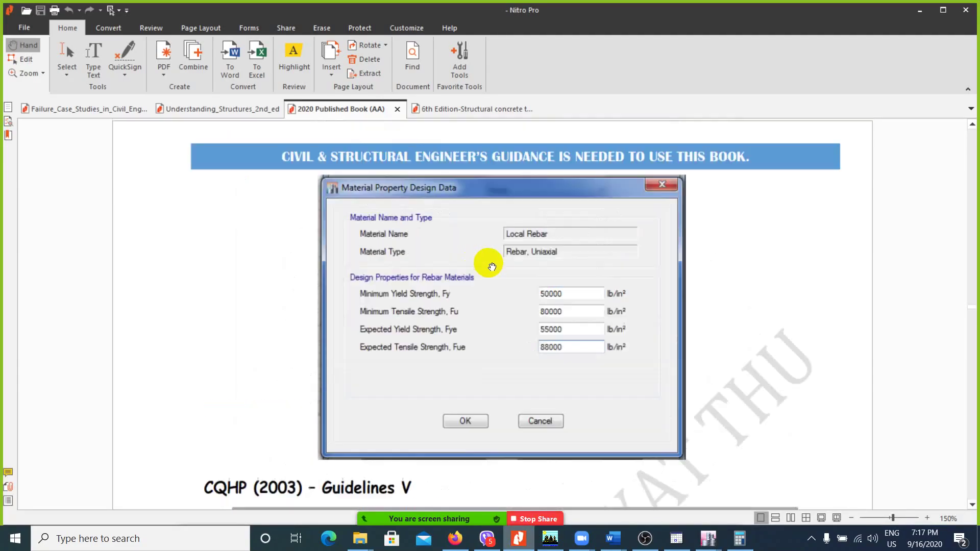
pyautogui.scroll(5, 492, 267)
pyautogui.scroll(3, 494, 268)
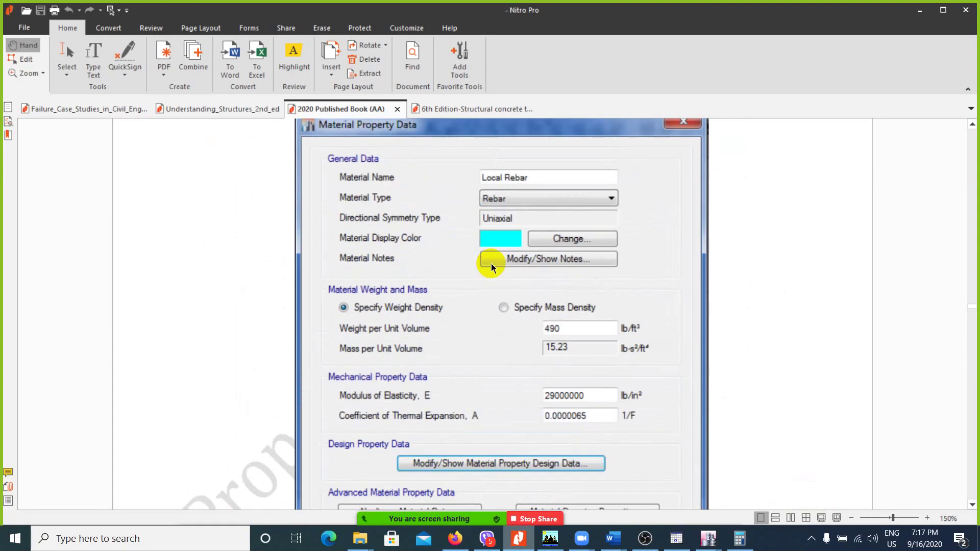
pyautogui.keyDown('ctrl'); pyautogui.scroll(-2, 492, 267); pyautogui.keyUp('ctrl')
pyautogui.keyDown('ctrl'); pyautogui.scroll(-1, 492, 260); pyautogui.keyUp('ctrl')
pyautogui.keyDown('ctrl'); pyautogui.scroll(1, 482, 236); pyautogui.keyUp('ctrl')
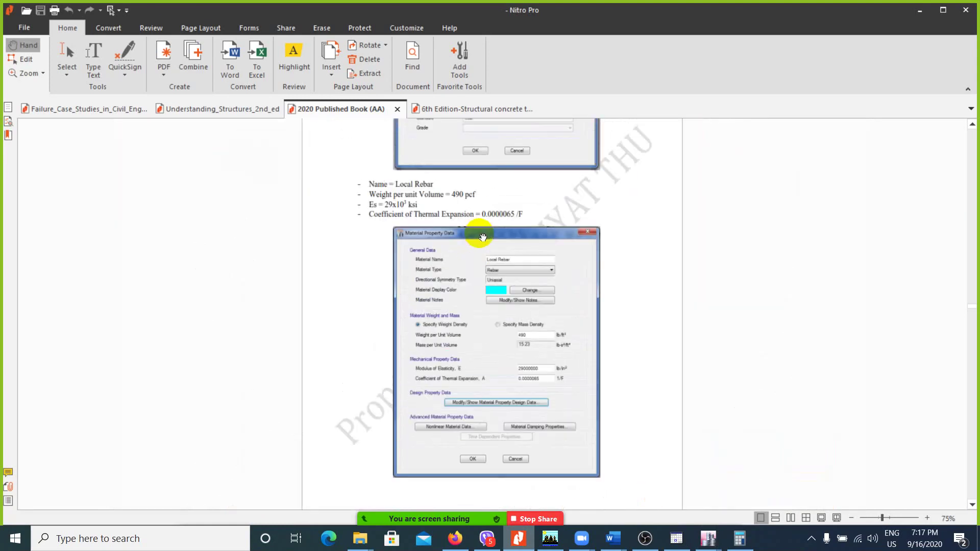
pyautogui.keyDown('ctrl'); pyautogui.scroll(4, 435, 201); pyautogui.keyUp('ctrl')
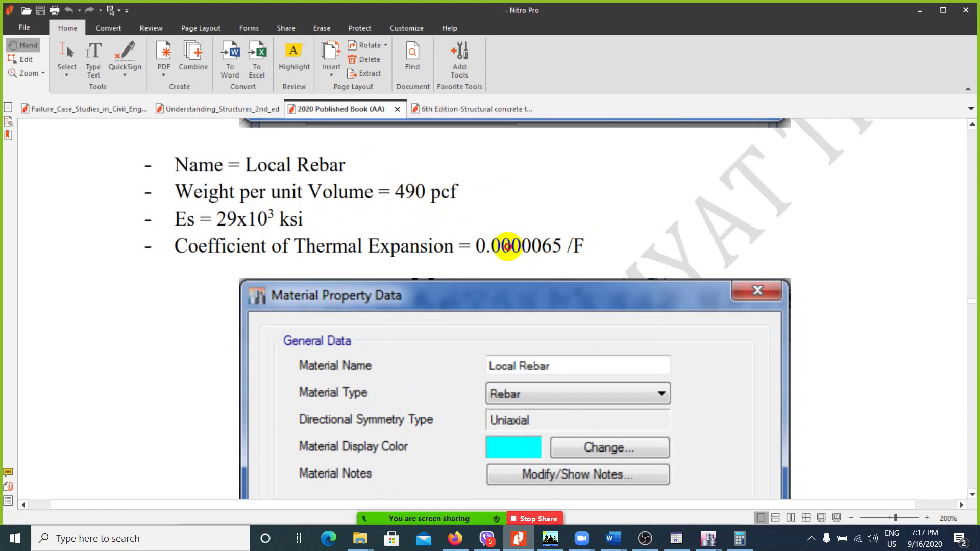
pyautogui.moveTo(486, 248); pyautogui.dragTo(525, 249)
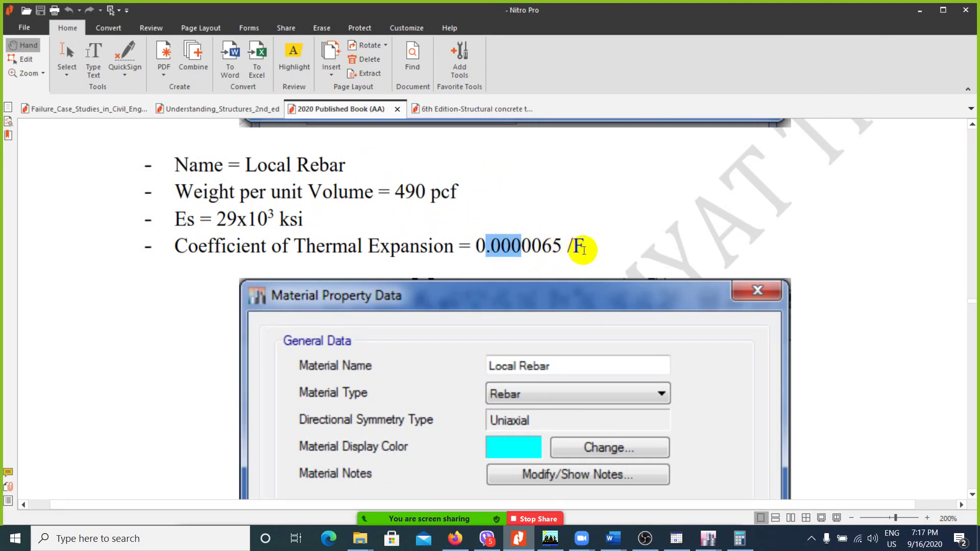
pyautogui.scroll(-1, 570, 240)
pyautogui.scroll(-8, 561, 237)
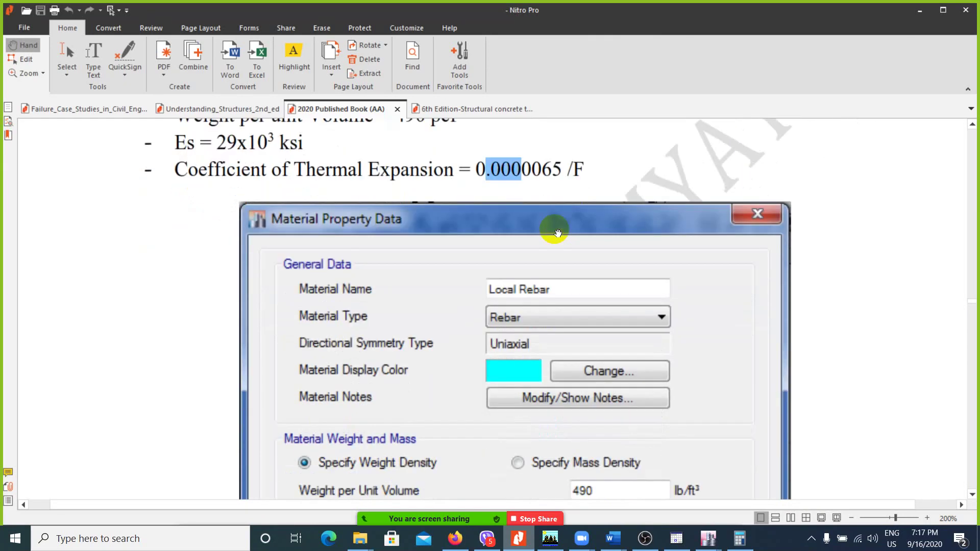
pyautogui.scroll(-15, 551, 237)
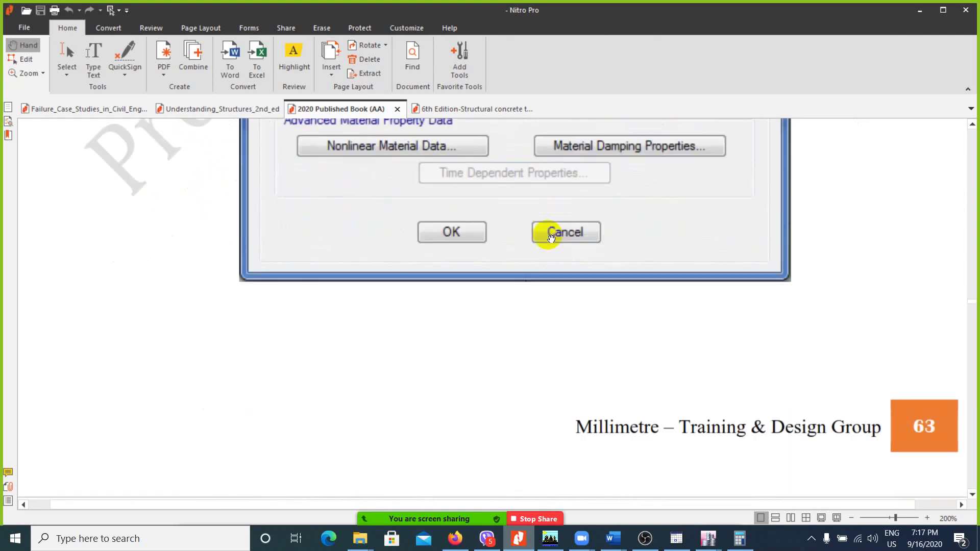
# - Read the Local Rebar design strengths in the book, return to the ETABS 3-5-NorthDagon model and open the HRB400 design property data
pyautogui.scroll(5, 551, 238)
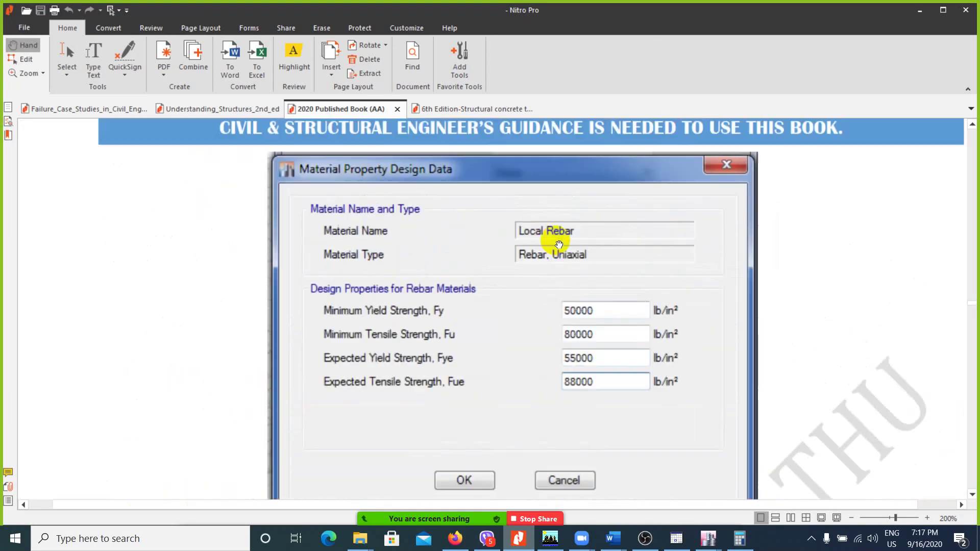
pyautogui.moveTo(713, 544)
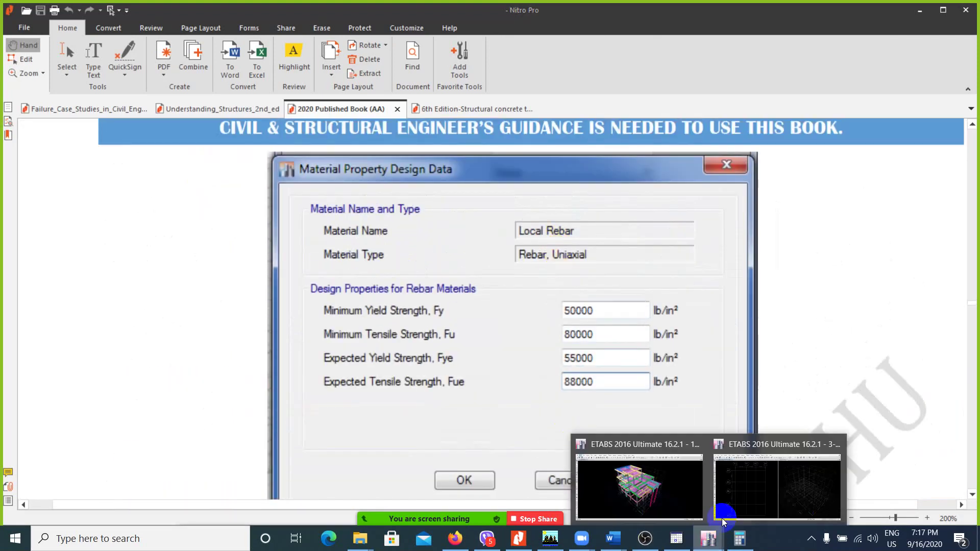
pyautogui.click(759, 487)
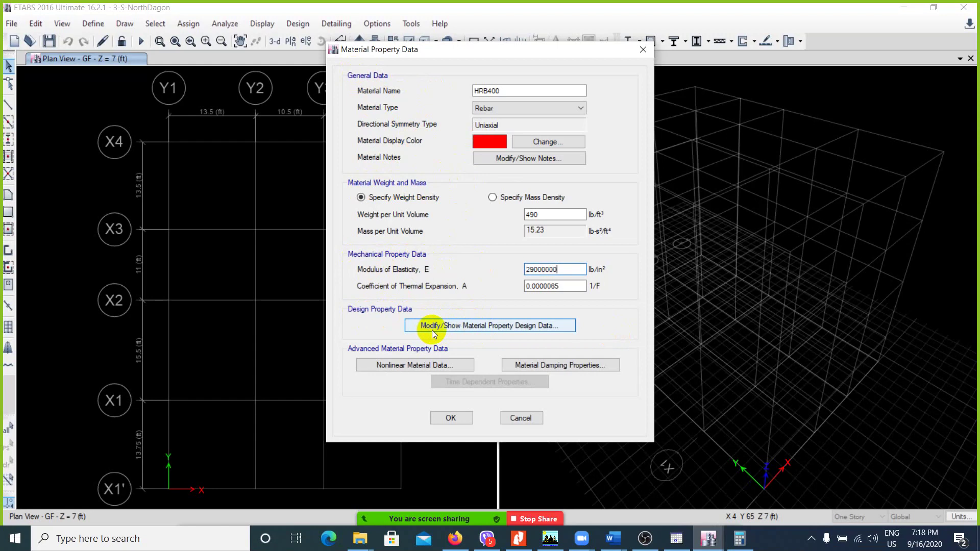
pyautogui.click(468, 327)
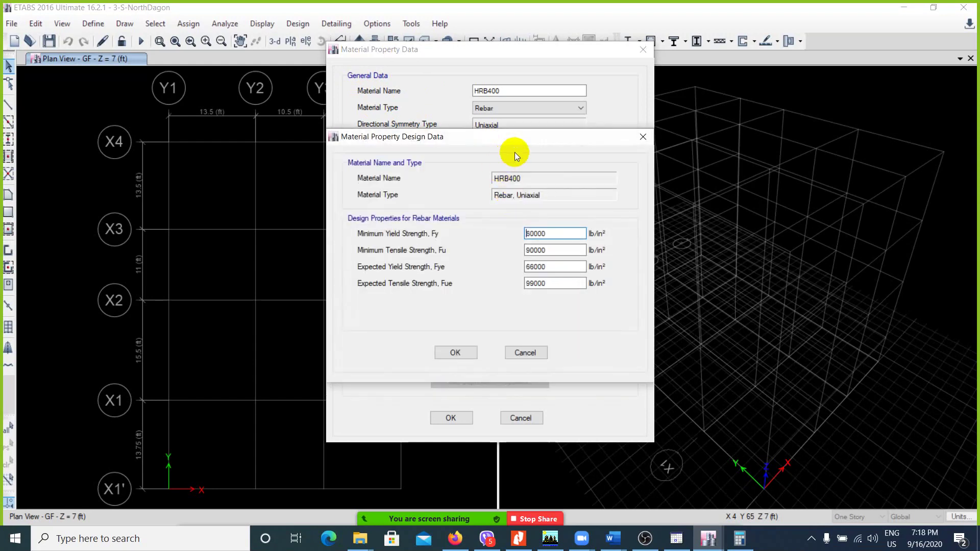
pyautogui.moveTo(522, 141); pyautogui.dragTo(535, 111)
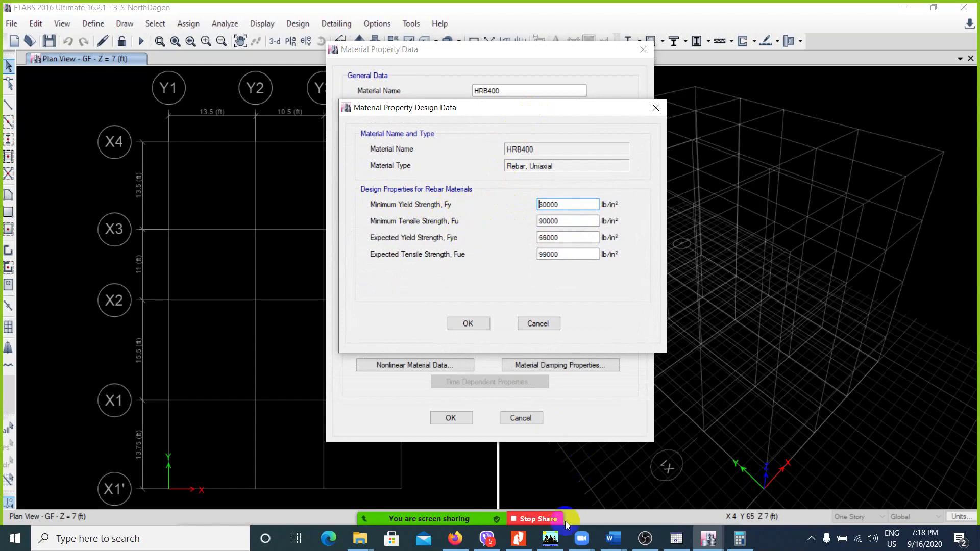
# - Compare the HRB400 minimum yield strength with the book's Local Rebar data in Nitro Pro and close the design data without changes
pyautogui.click(518, 540)
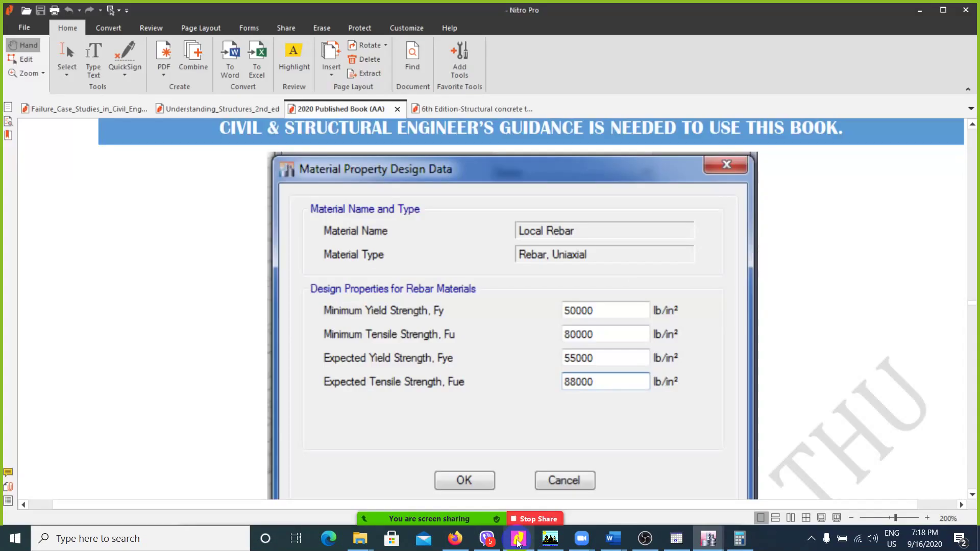
pyautogui.click(519, 540)
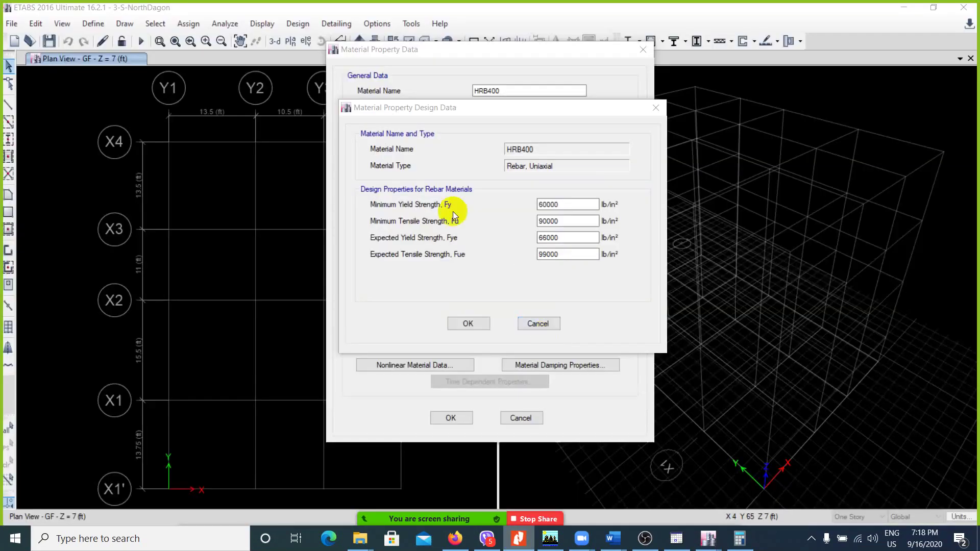
pyautogui.doubleClick(547, 204)
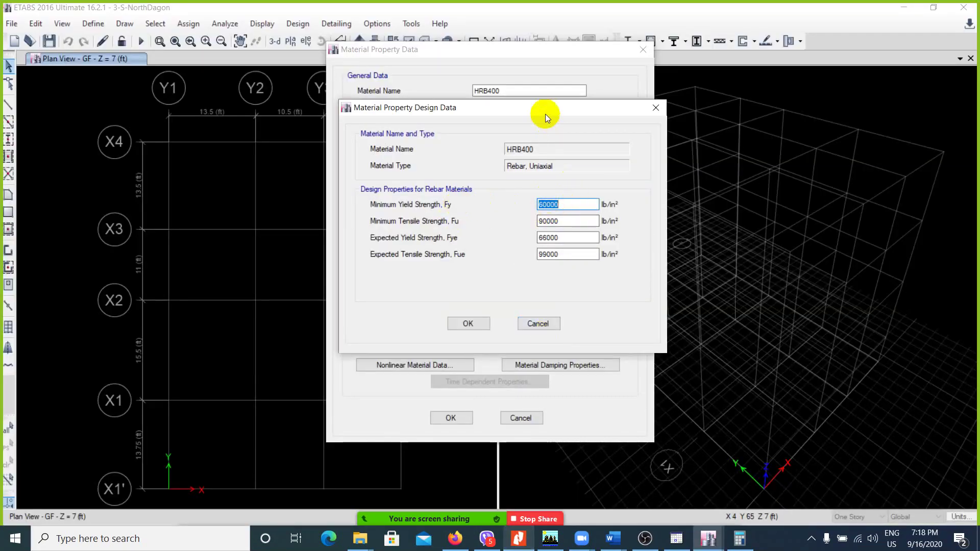
pyautogui.moveTo(545, 115); pyautogui.dragTo(531, 136)
pyautogui.click(574, 225)
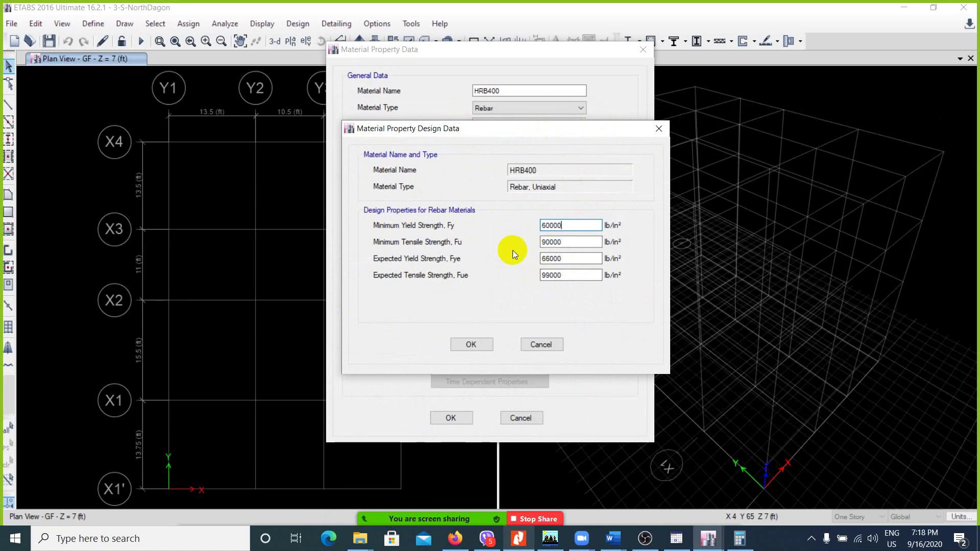
pyautogui.click(542, 344)
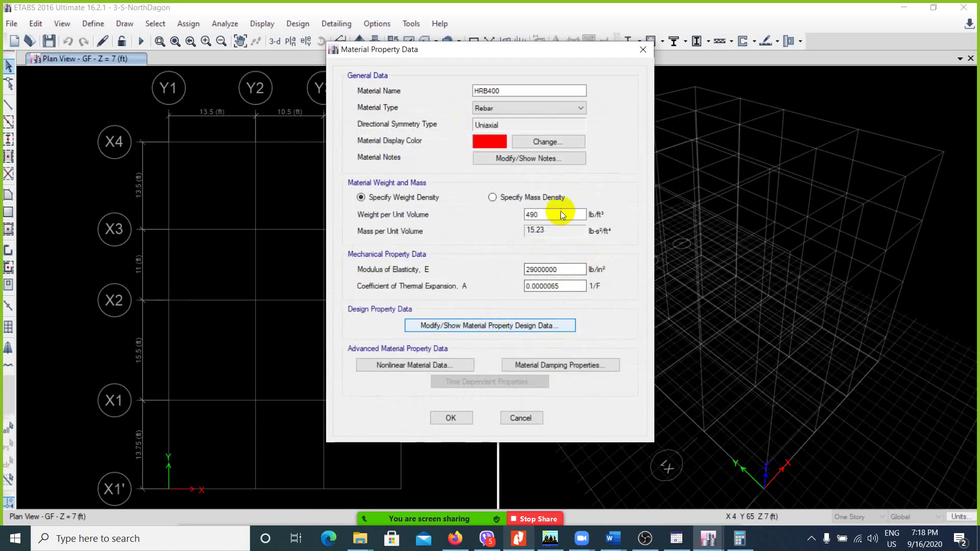
# - Reopen the HRB400 design data, examine the minimum yield and tensile strengths, and check them against the Local Rebar values in Nitro Pro
pyautogui.press('Return')
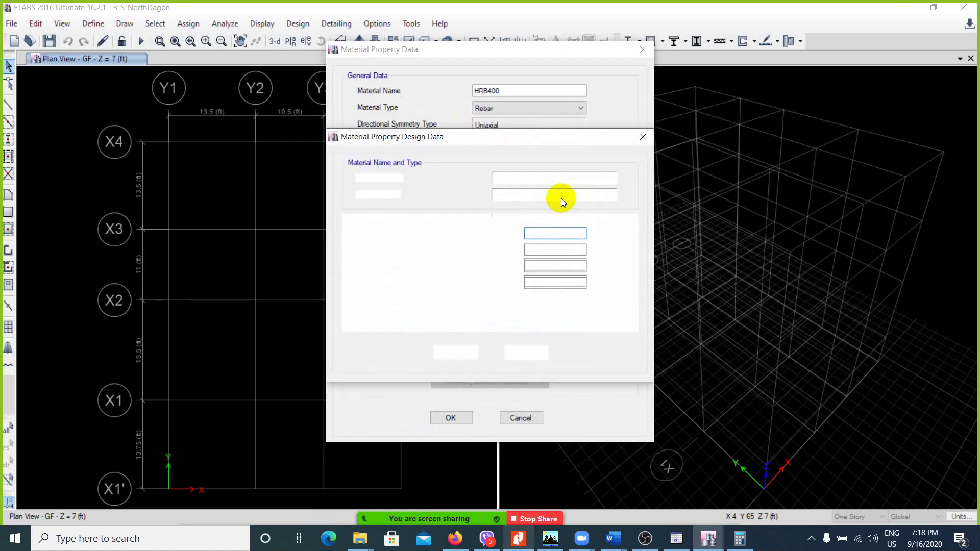
pyautogui.doubleClick(561, 234)
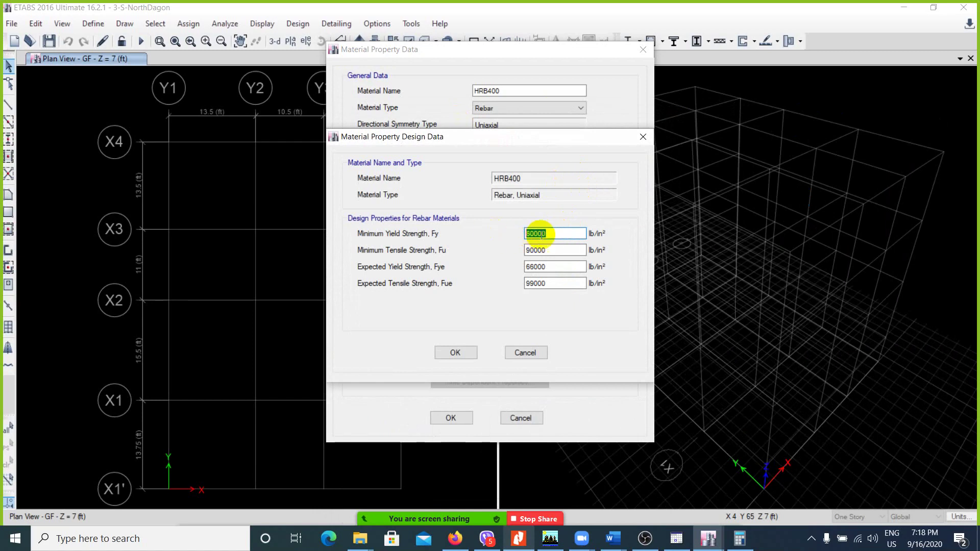
pyautogui.click(534, 234)
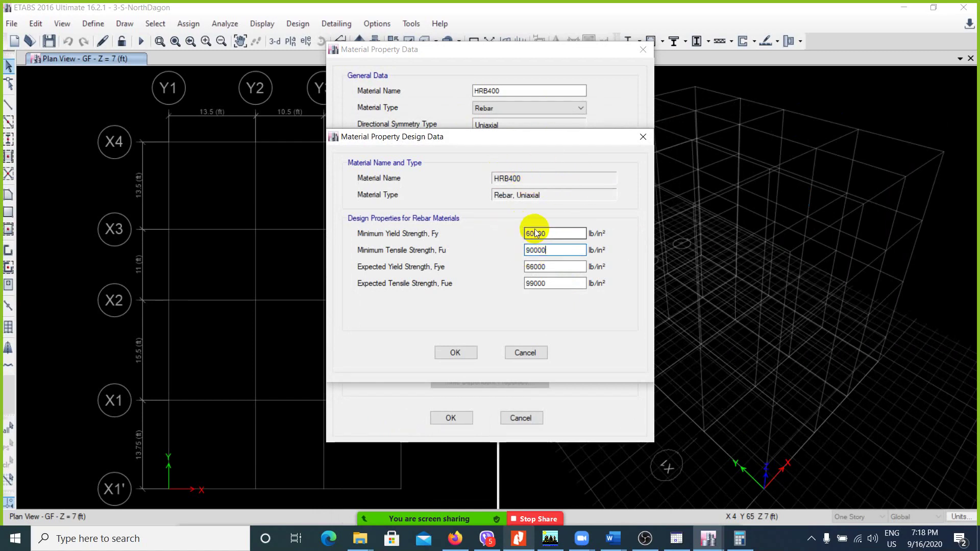
pyautogui.click(541, 249)
pyautogui.click(536, 233)
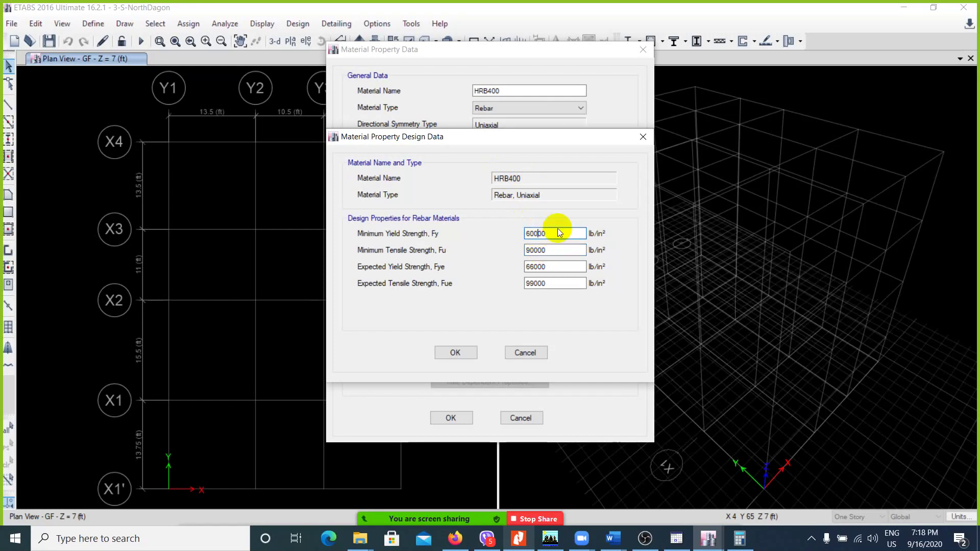
pyautogui.moveTo(553, 232); pyautogui.dragTo(525, 234)
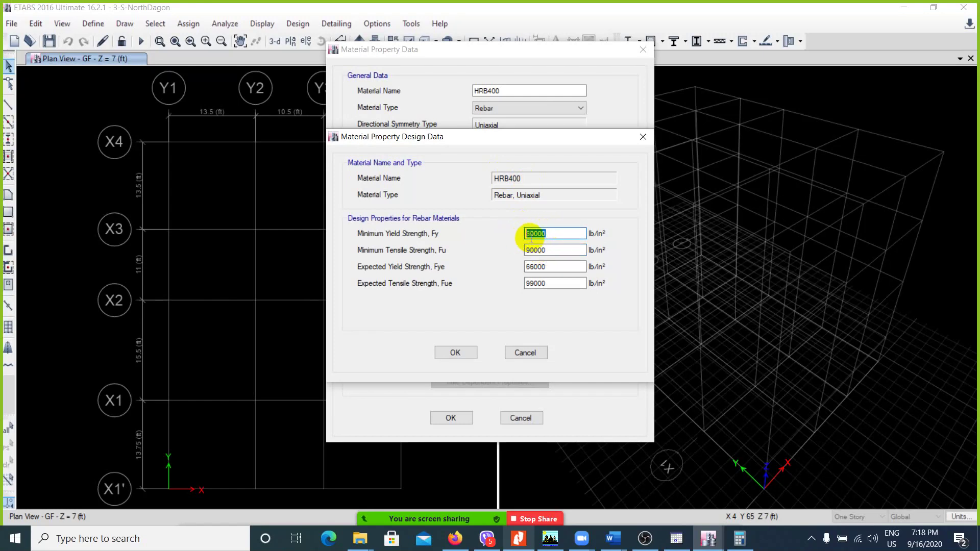
pyautogui.click(549, 250)
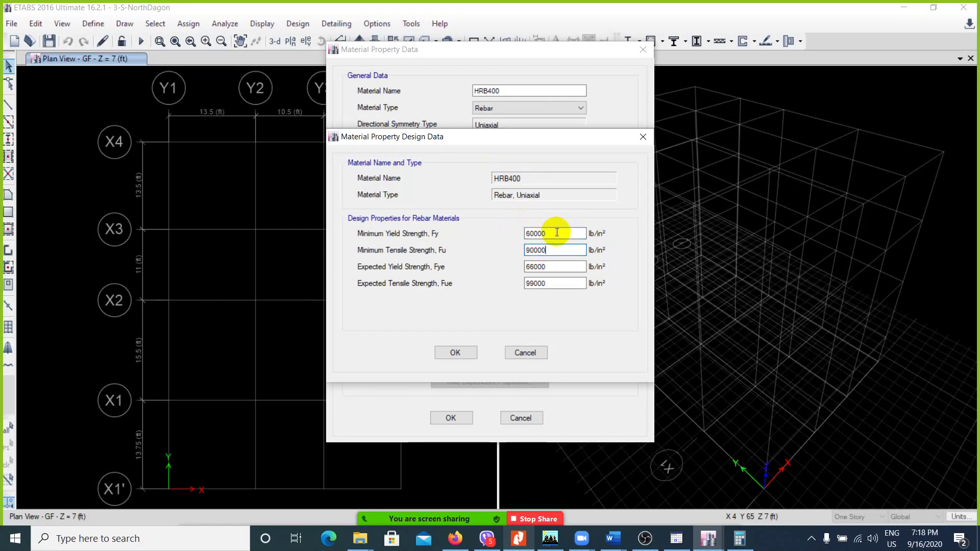
pyautogui.moveTo(558, 230); pyautogui.dragTo(521, 233)
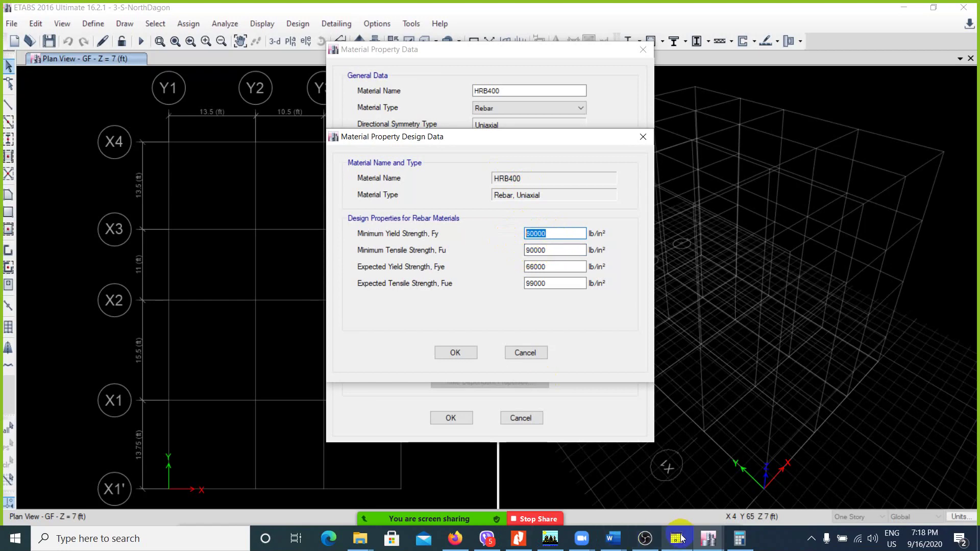
pyautogui.click(518, 540)
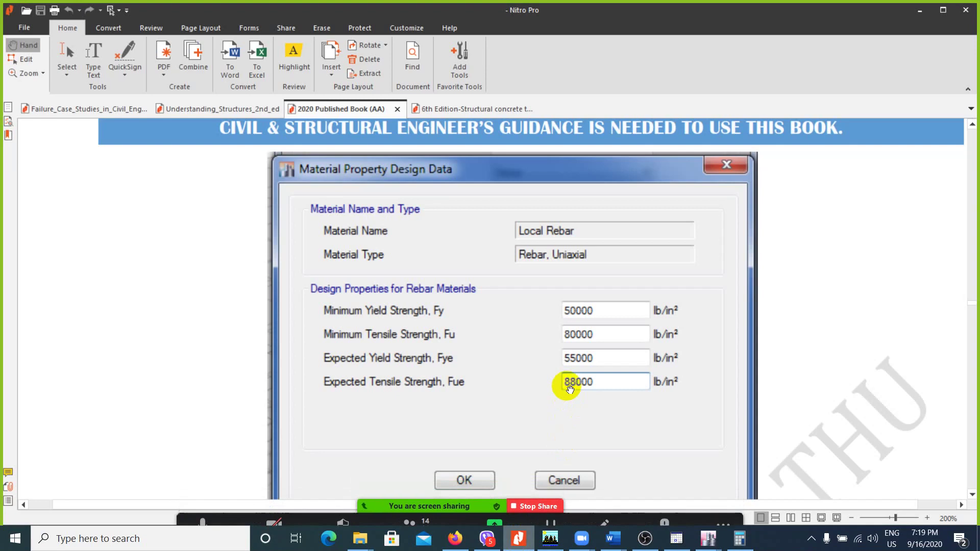
pyautogui.click(518, 539)
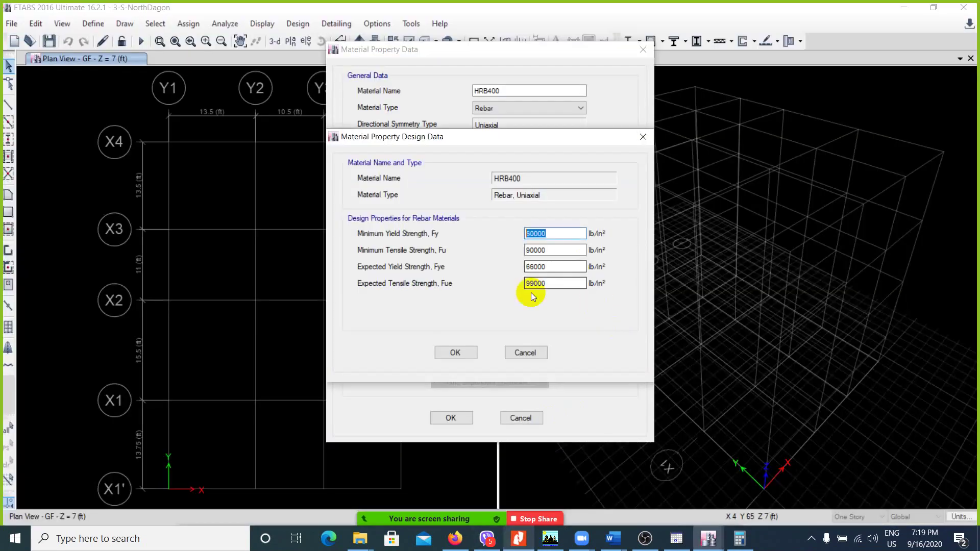
# - Close the HRB400 property data without changes and delete the HRB400 material from the model
pyautogui.click(531, 354)
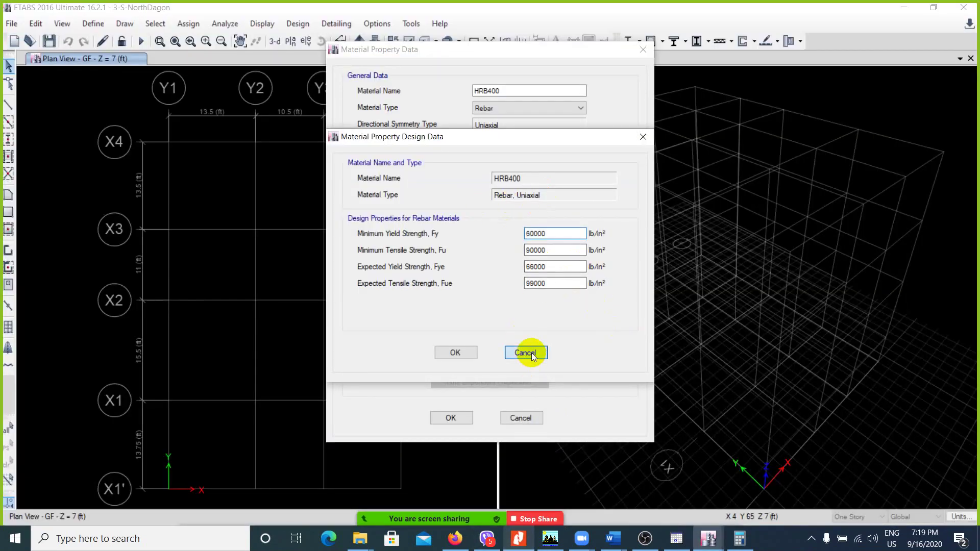
pyautogui.click(528, 423)
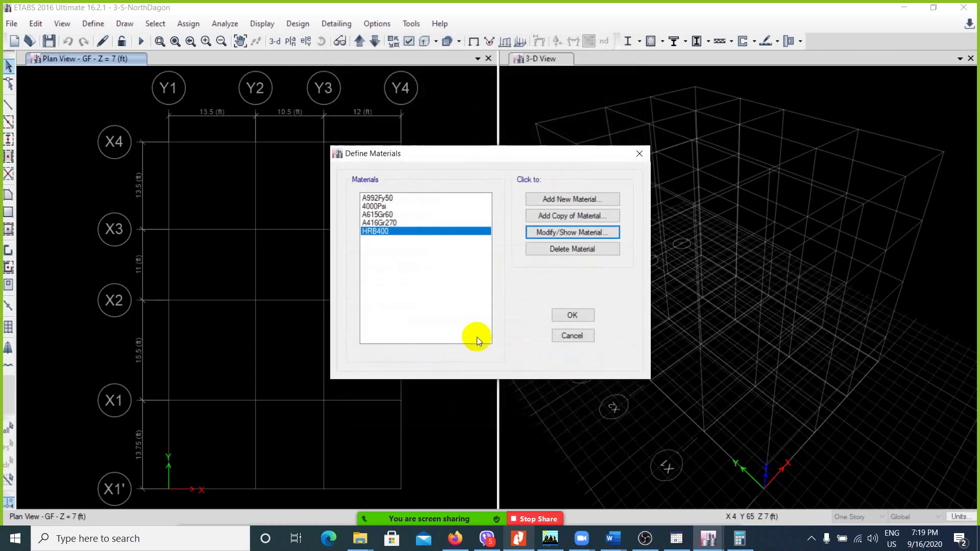
pyautogui.click(561, 249)
pyautogui.click(494, 310)
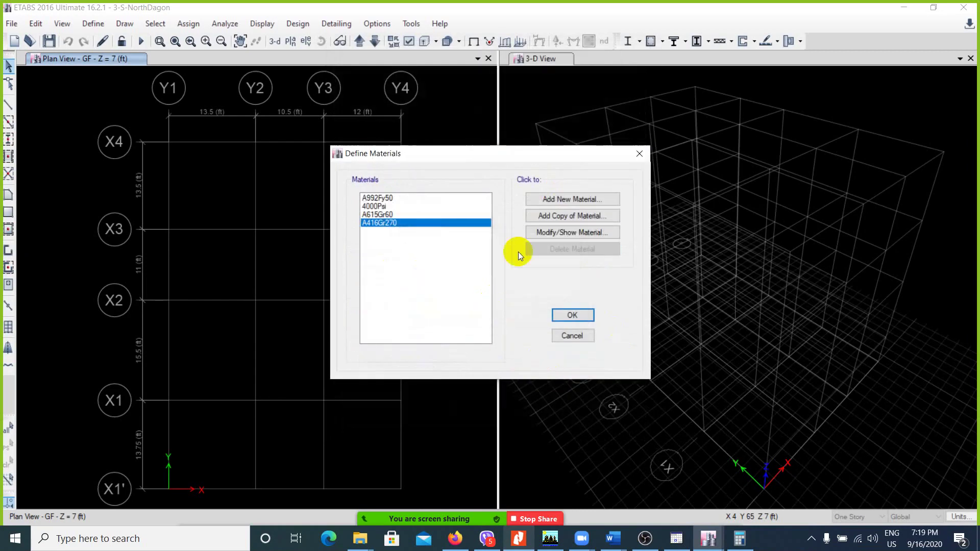
# - Add a new China rebar material using the GB standard and grade GB50010 HRB400, and name it HRB400
pyautogui.click(572, 197)
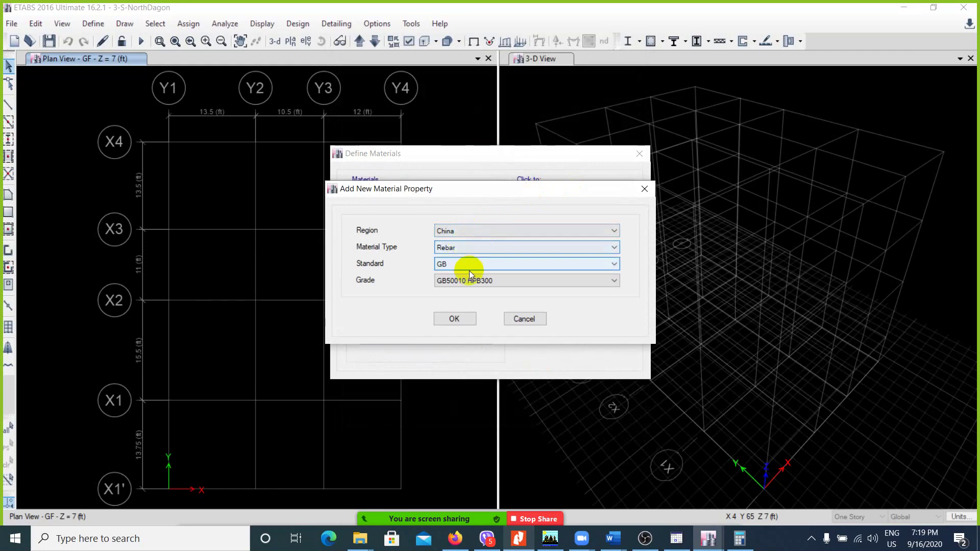
pyautogui.click(514, 280)
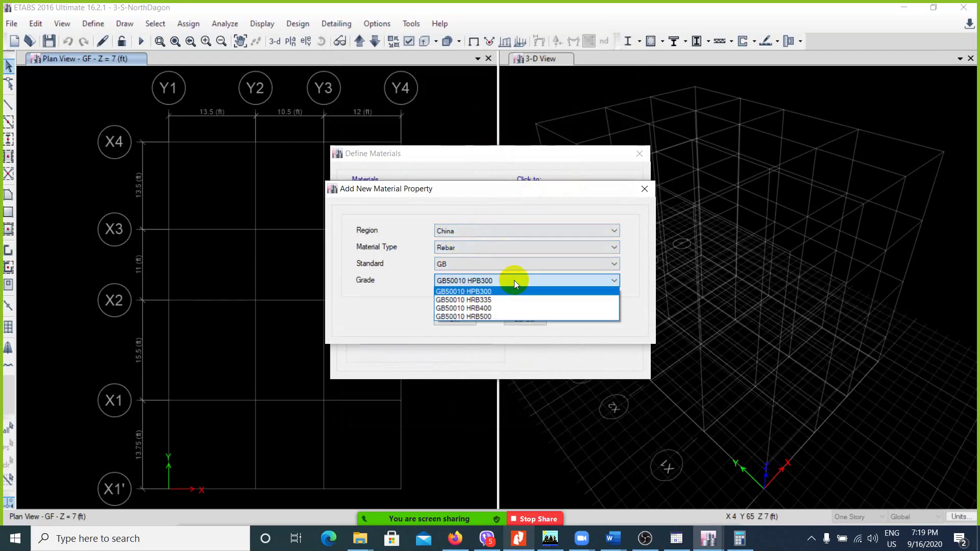
pyautogui.click(488, 308)
pyautogui.click(468, 322)
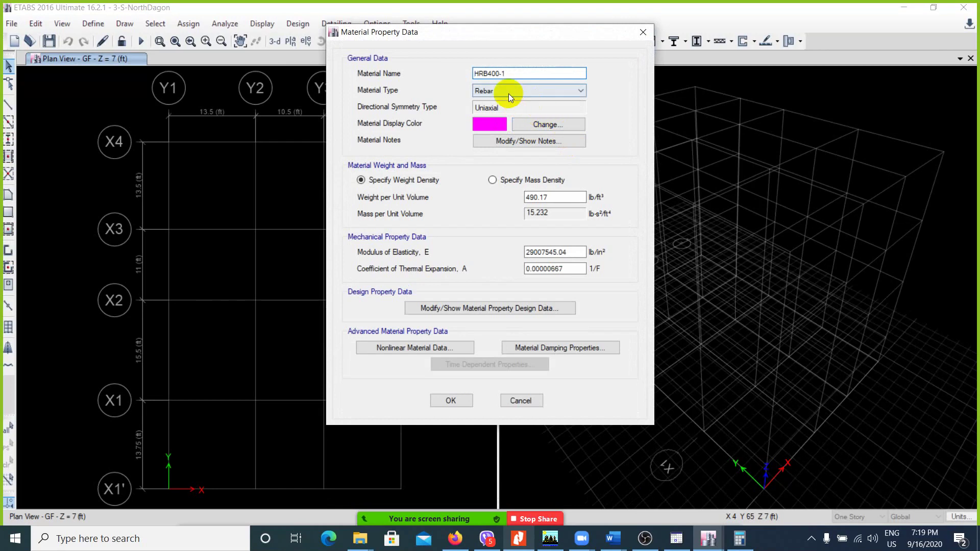
pyautogui.click(512, 73)
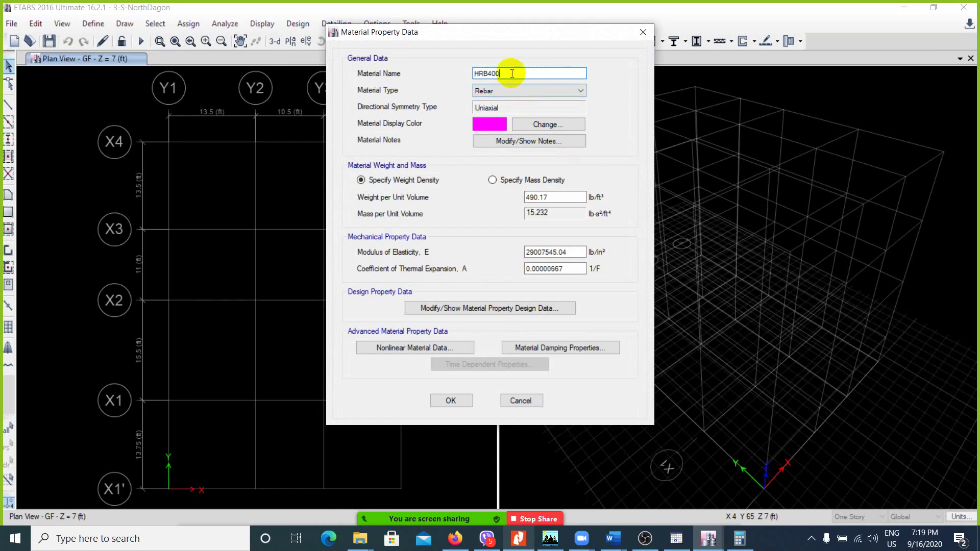
pyautogui.moveTo(493, 36); pyautogui.dragTo(588, 54)
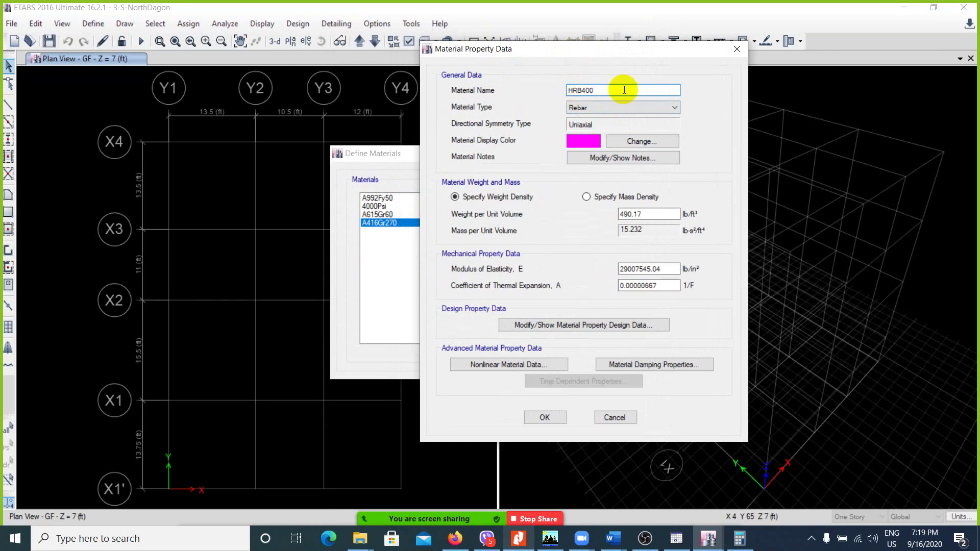
# - Examine the default unit weight, modulus of elasticity and thermal expansion coefficient of the new HRB400 material
pyautogui.doubleClick(634, 215)
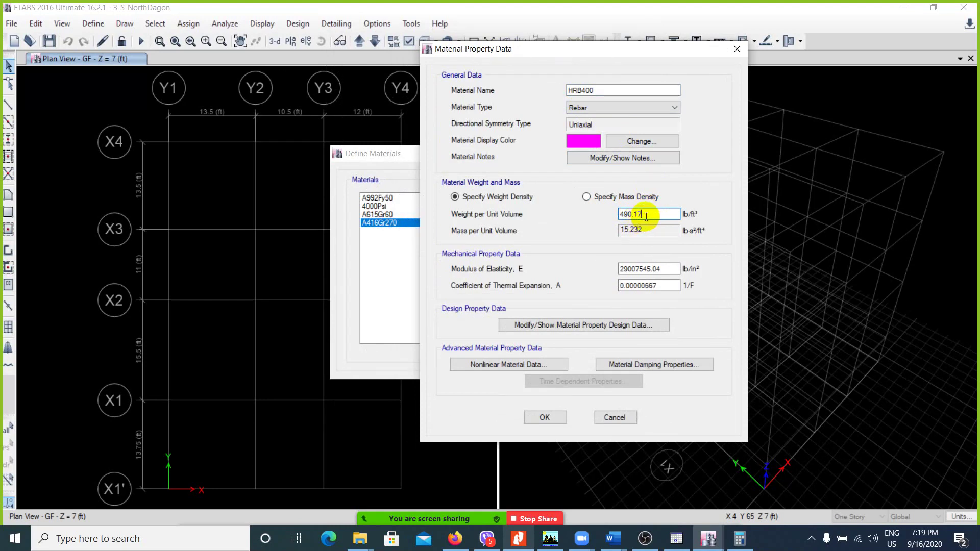
pyautogui.click(662, 269)
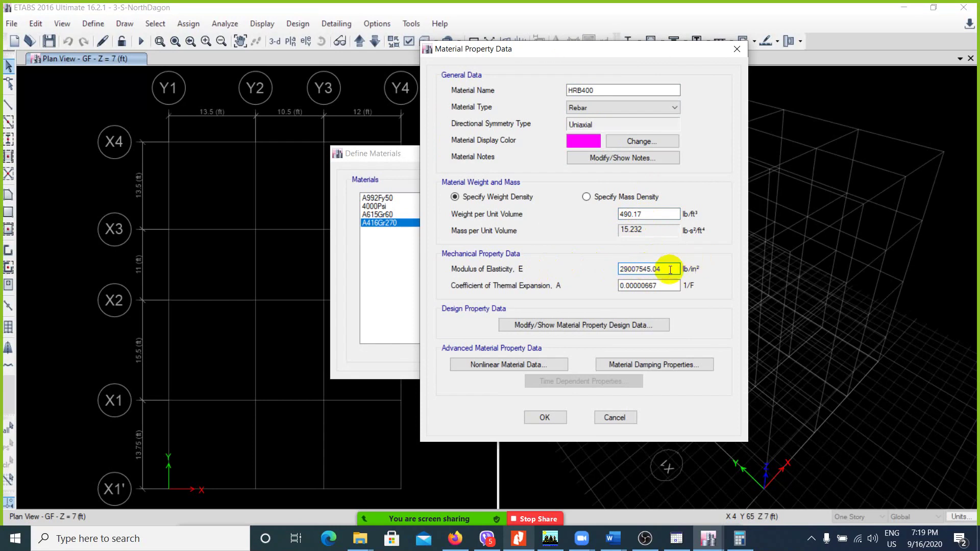
pyautogui.moveTo(659, 269); pyautogui.dragTo(625, 271)
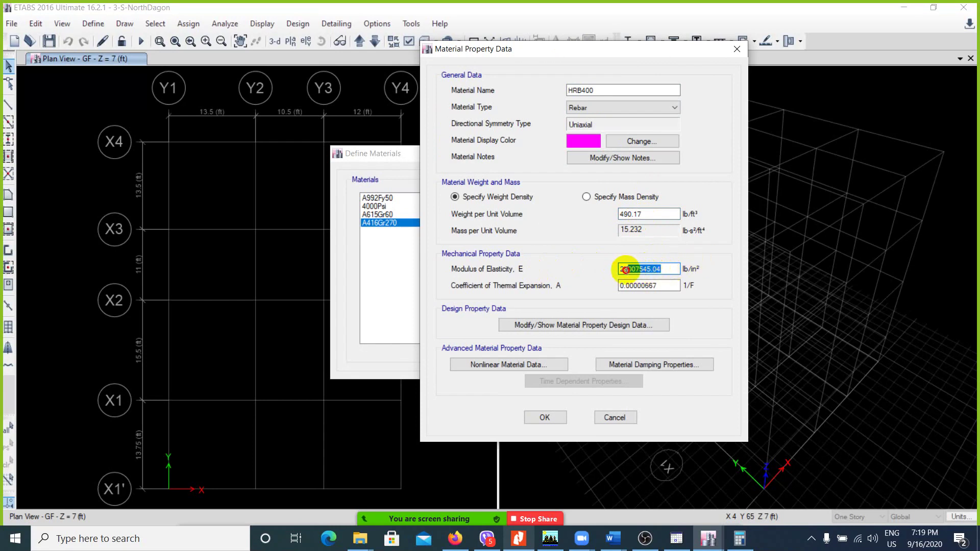
pyautogui.click(664, 285)
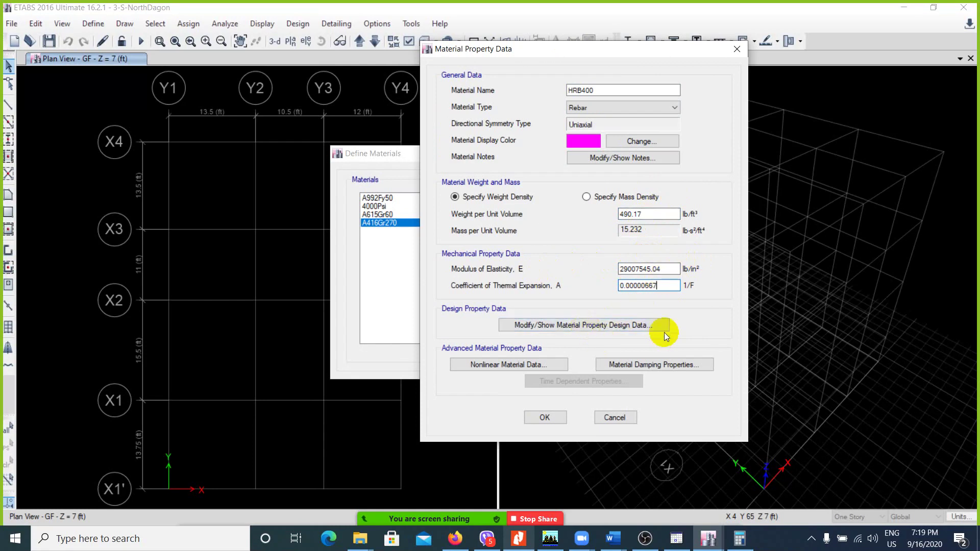
# - Open the new HRB400 material's design property data and examine its default minimum yield and tensile strengths
pyautogui.click(590, 329)
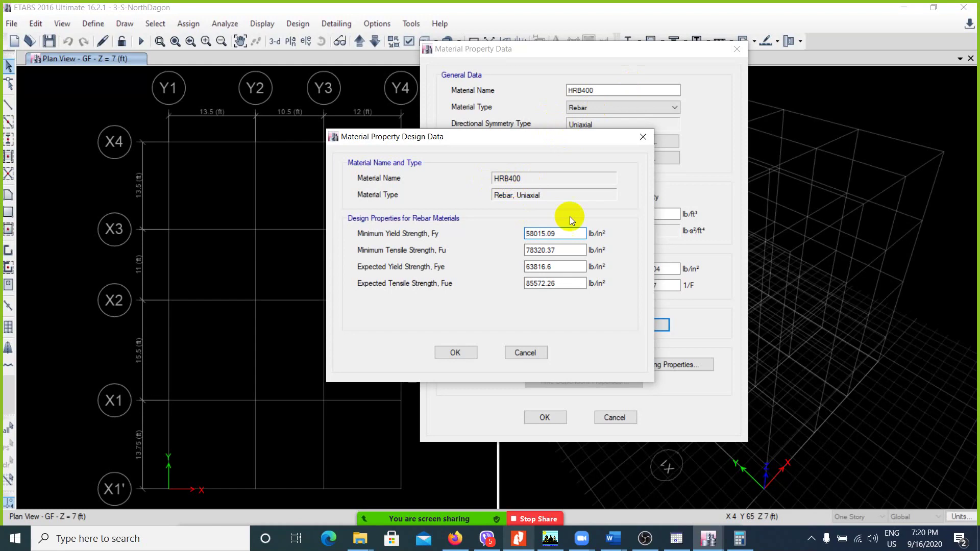
pyautogui.moveTo(567, 234); pyautogui.dragTo(507, 231)
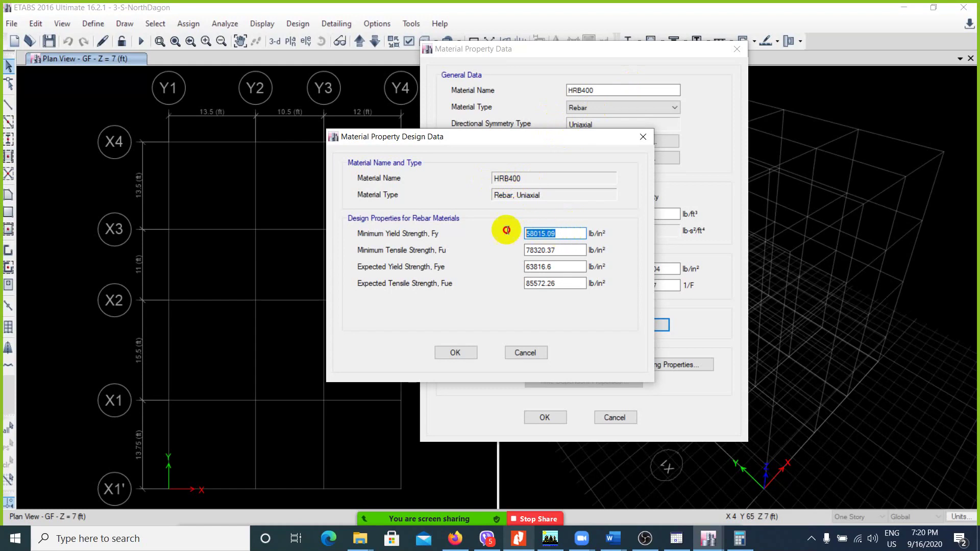
pyautogui.click(566, 249)
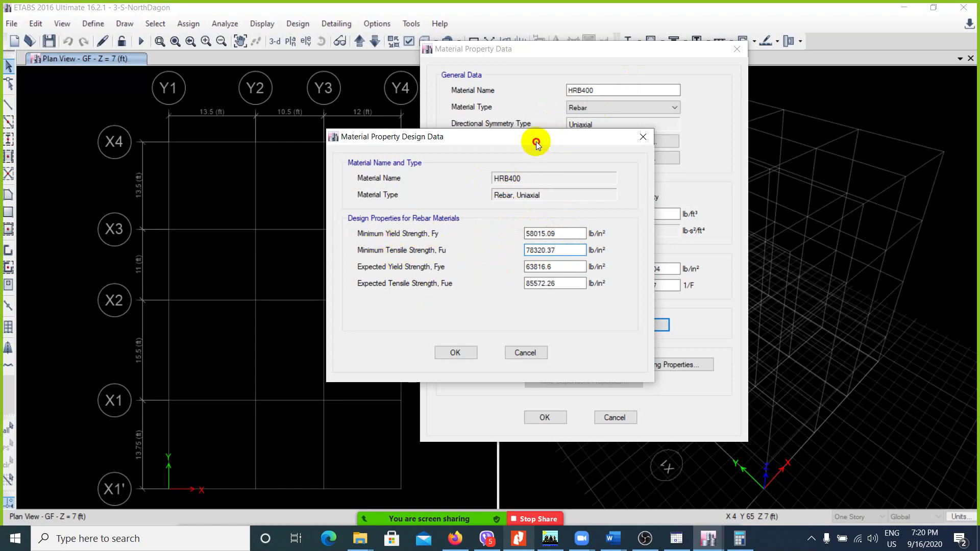
pyautogui.moveTo(536, 142); pyautogui.dragTo(640, 140)
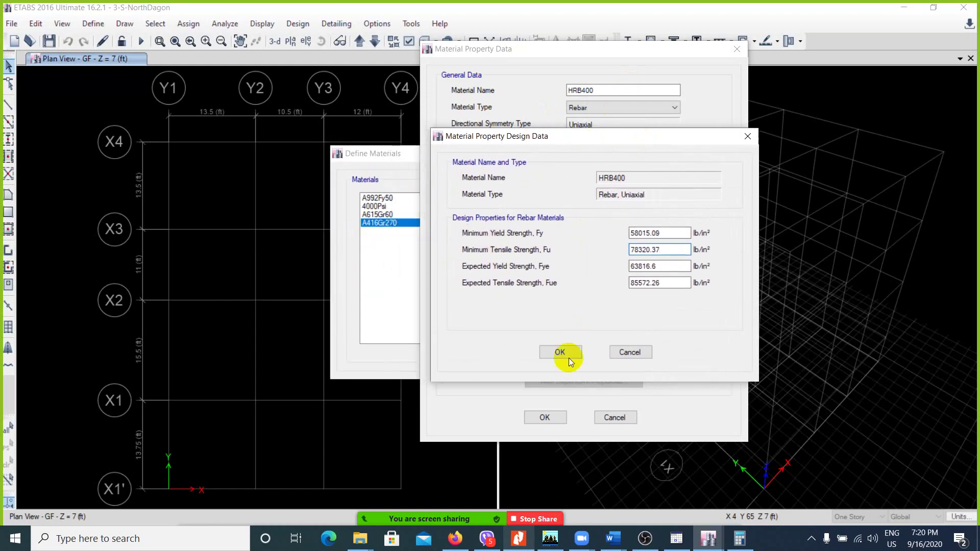
# - Switch to the reference book in Nitro Pro and read the CQHP (2003) tensile, yield and elongation requirements for Grades 40, 50 and 60
pyautogui.click(518, 538)
pyautogui.scroll(-3, 573, 276)
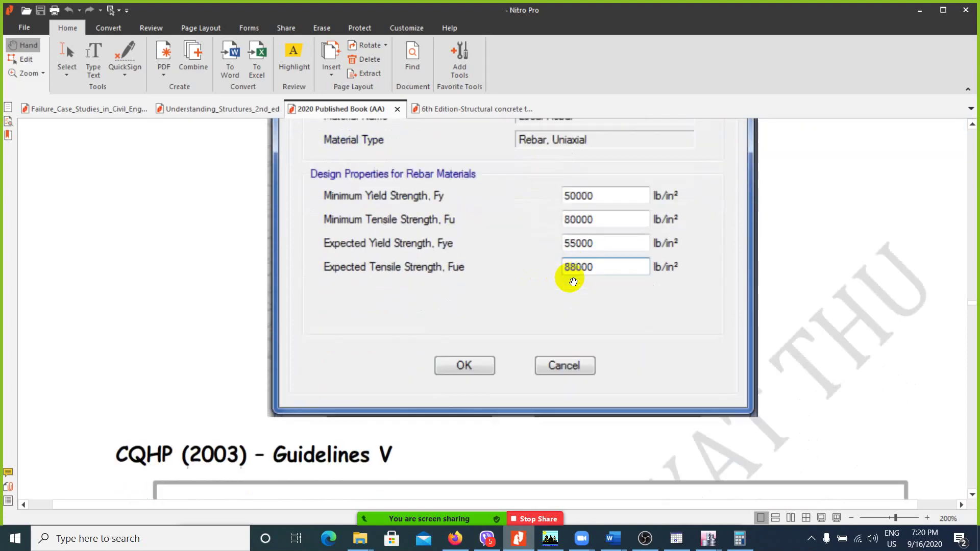
pyautogui.scroll(-1, 569, 281)
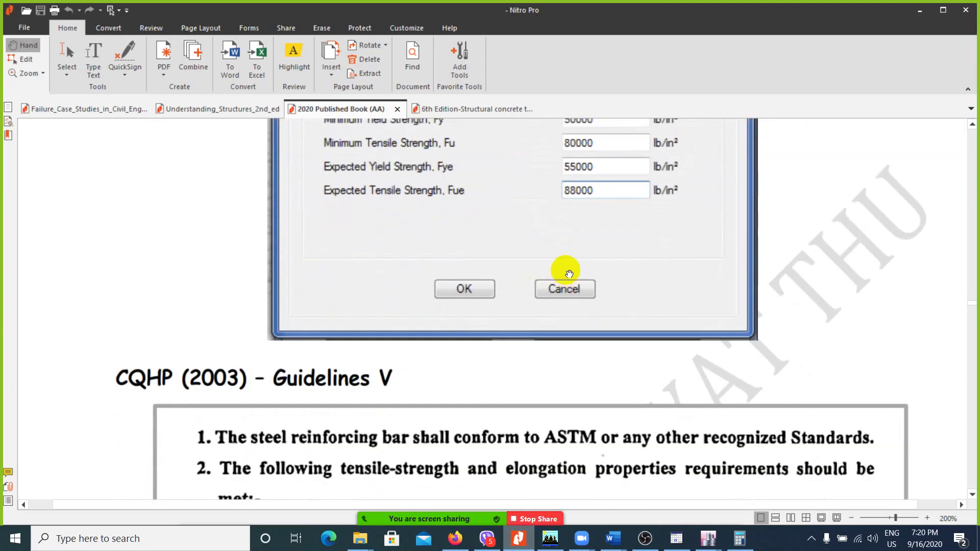
pyautogui.scroll(-1, 565, 278)
pyautogui.scroll(-4, 547, 250)
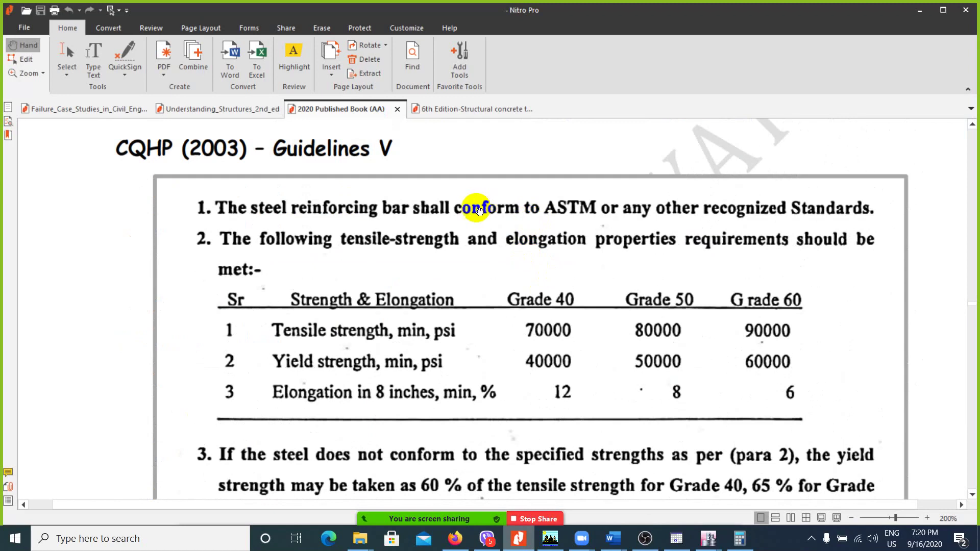
pyautogui.scroll(-1, 374, 198)
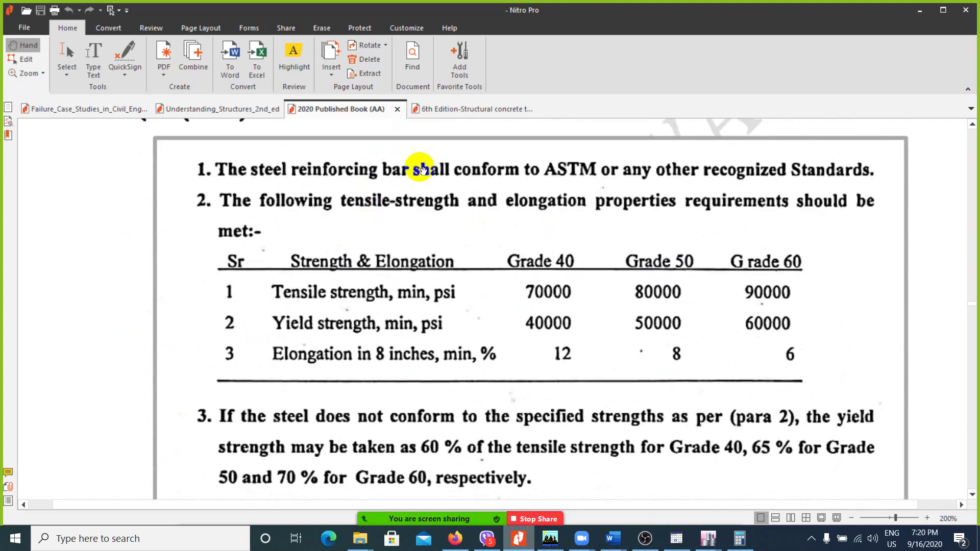
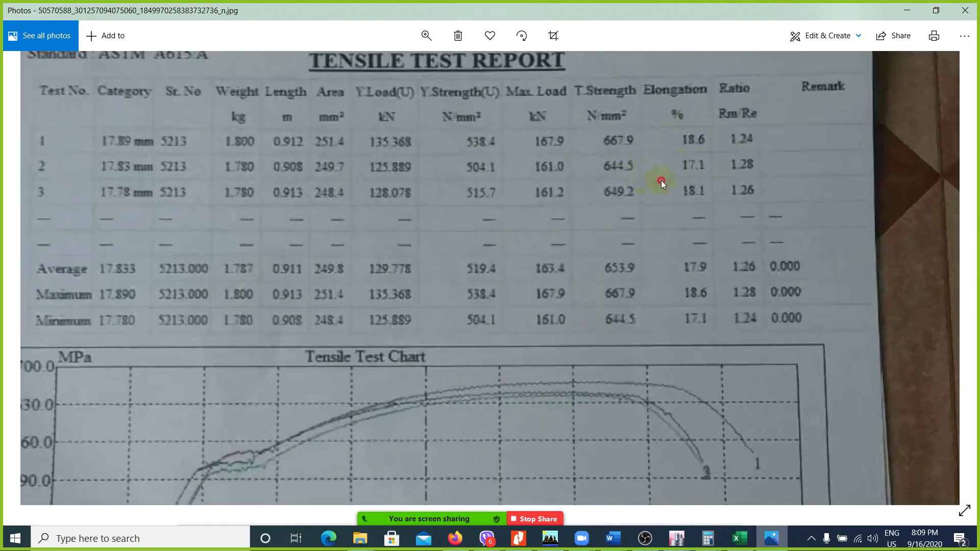
# - Examine the yield strength, tensile strength, elongation and Rm/Re ratio in the Myanmar Engineering Society tensile test report, and put the photo away
pyautogui.moveTo(661, 180); pyautogui.dragTo(569, 301)
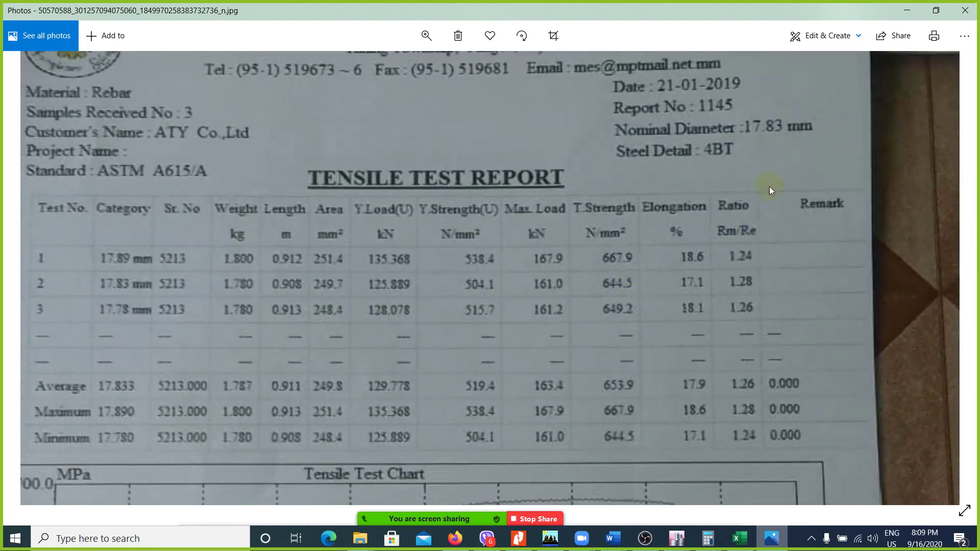
pyautogui.moveTo(770, 186)
pyautogui.mouseDown()
pyautogui.moveTo(755, 198)
pyautogui.moveTo(779, 178)
pyautogui.mouseUp()
pyautogui.scroll(3, 771, 253)
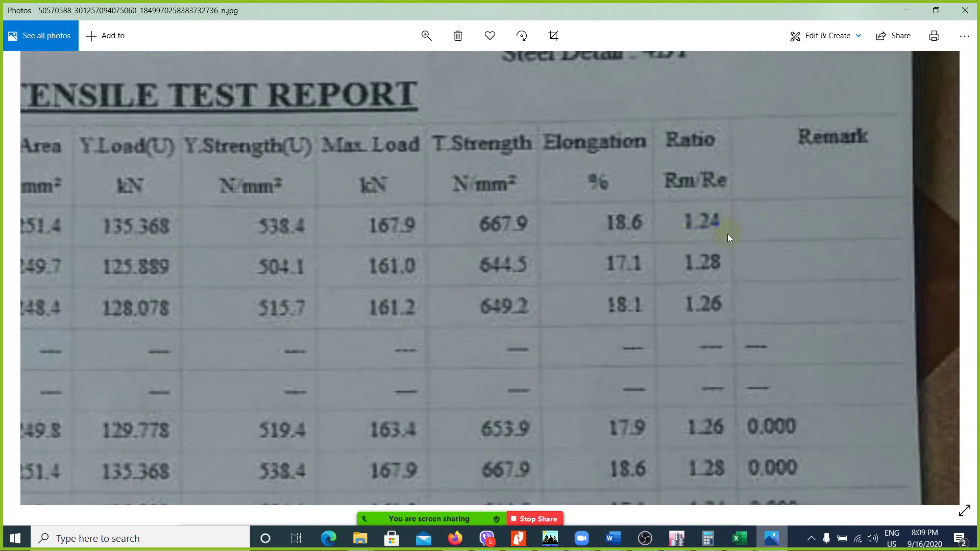
pyautogui.moveTo(728, 235); pyautogui.dragTo(724, 231)
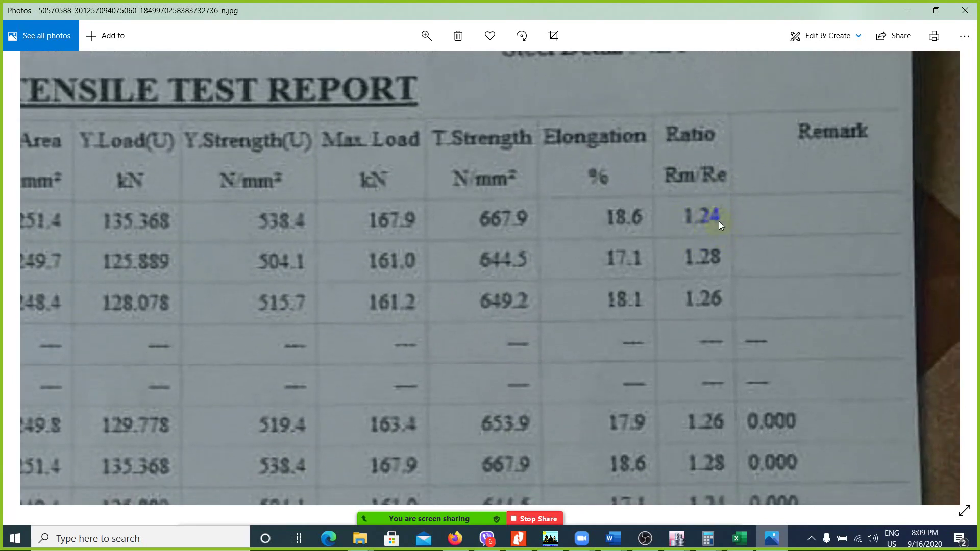
pyautogui.moveTo(719, 222)
pyautogui.mouseDown()
pyautogui.moveTo(739, 235)
pyautogui.moveTo(736, 217)
pyautogui.mouseUp()
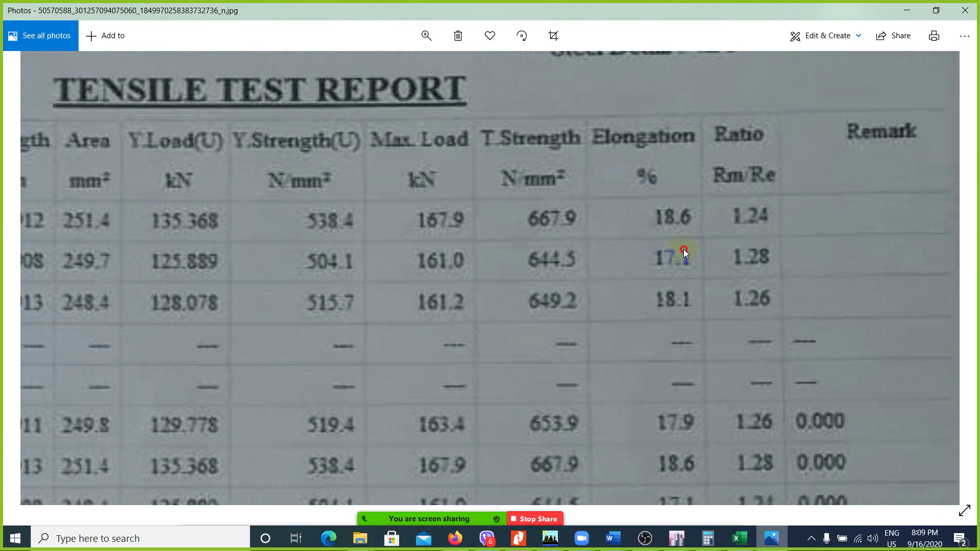
pyautogui.moveTo(684, 249); pyautogui.dragTo(696, 249)
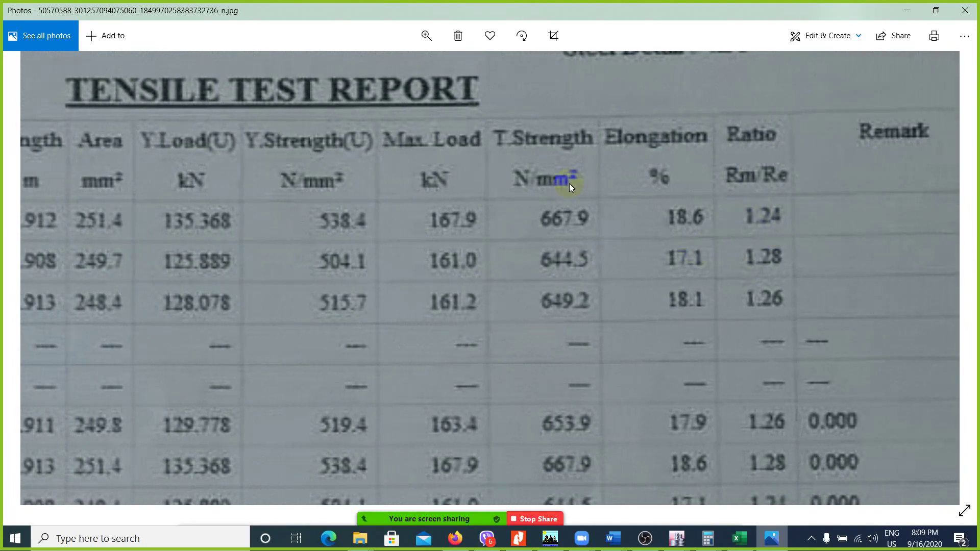
pyautogui.scroll(-5, 552, 204)
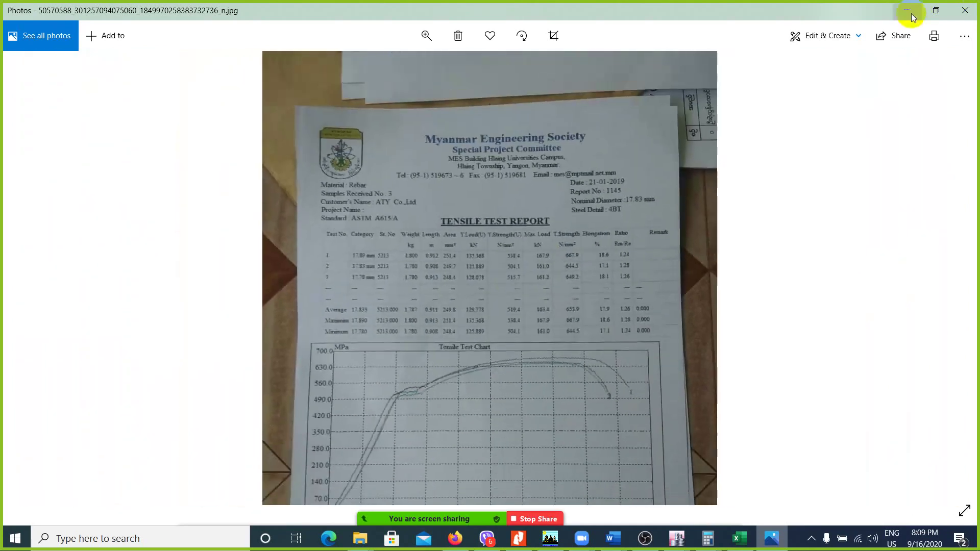
pyautogui.click(912, 16)
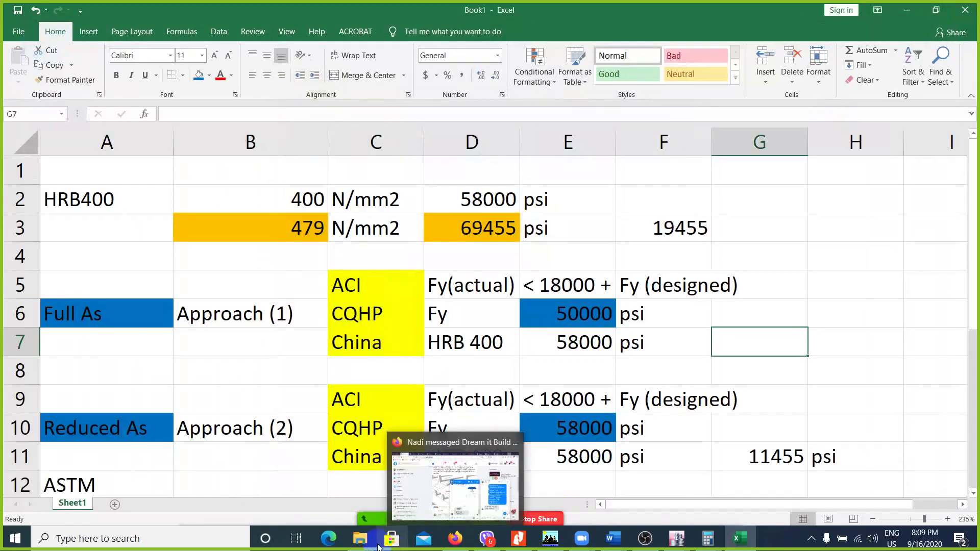
# - Switch to File Explorer, go to the Rebar 2 folder inside Inspector, and open the third image, the ISO Tech tensile test certificate
pyautogui.moveTo(362, 541)
pyautogui.click(485, 493)
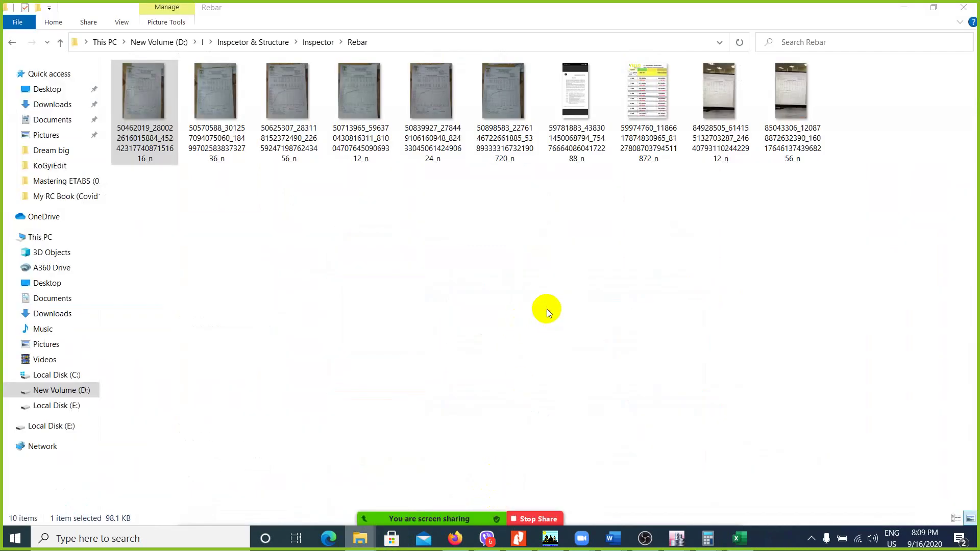
pyautogui.click(357, 57)
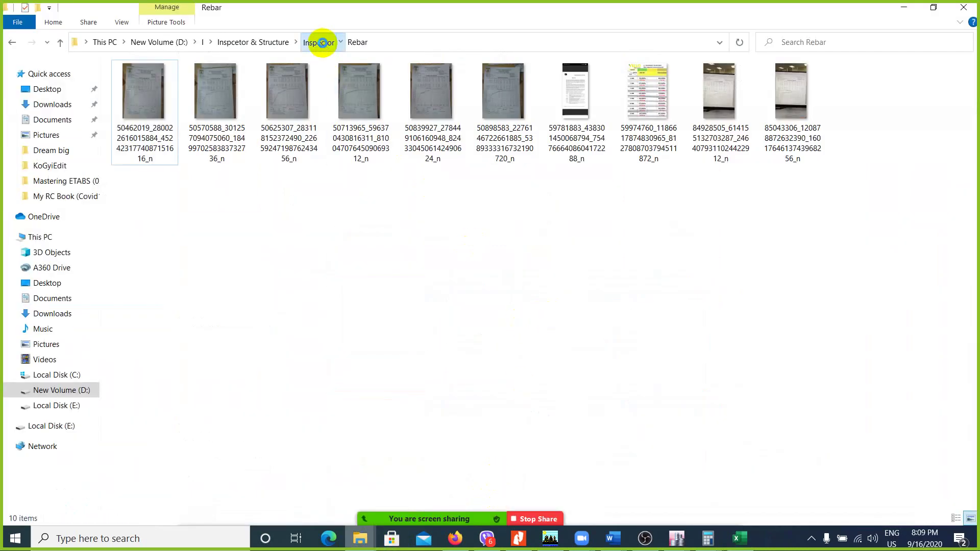
pyautogui.click(323, 43)
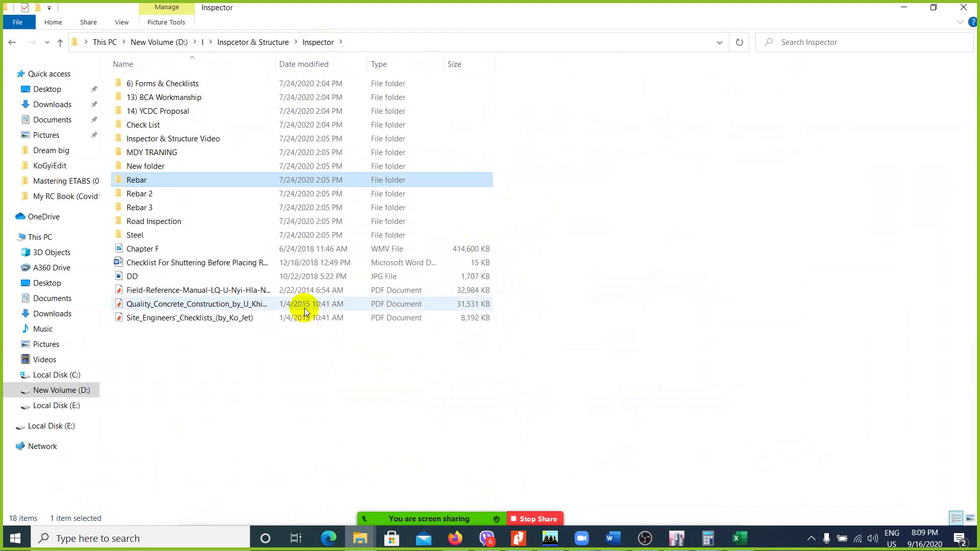
pyautogui.doubleClick(173, 196)
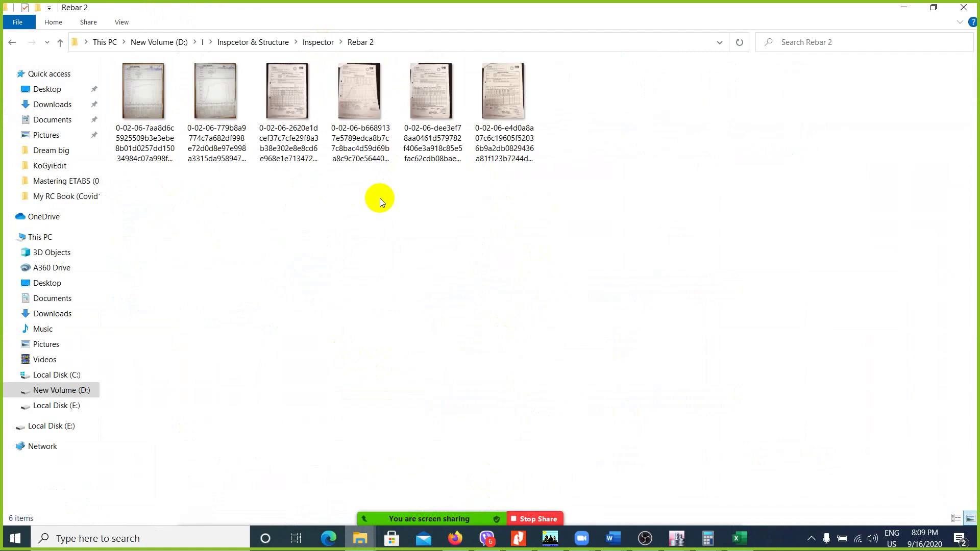
pyautogui.click(286, 111)
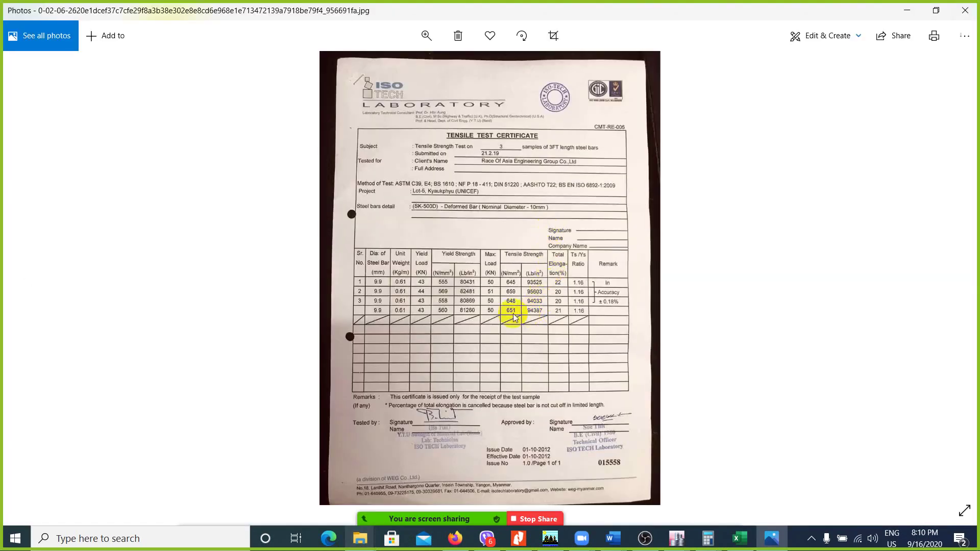
# - Examine the yield strength, tensile strength, elongation and Ts/Ys ratio of the SK-500D bar samples in the certificate's results table
pyautogui.scroll(5, 510, 306)
pyautogui.scroll(1, 469, 259)
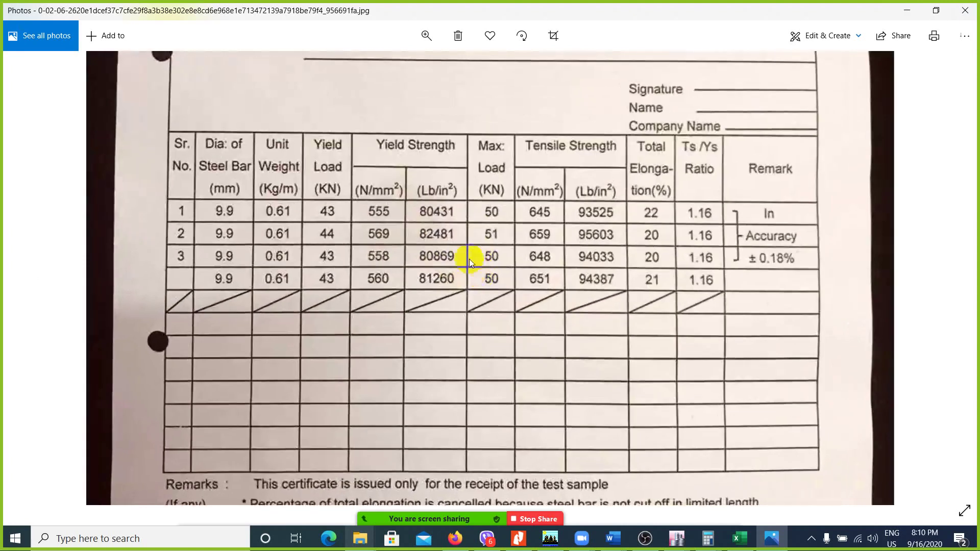
pyautogui.scroll(1, 508, 248)
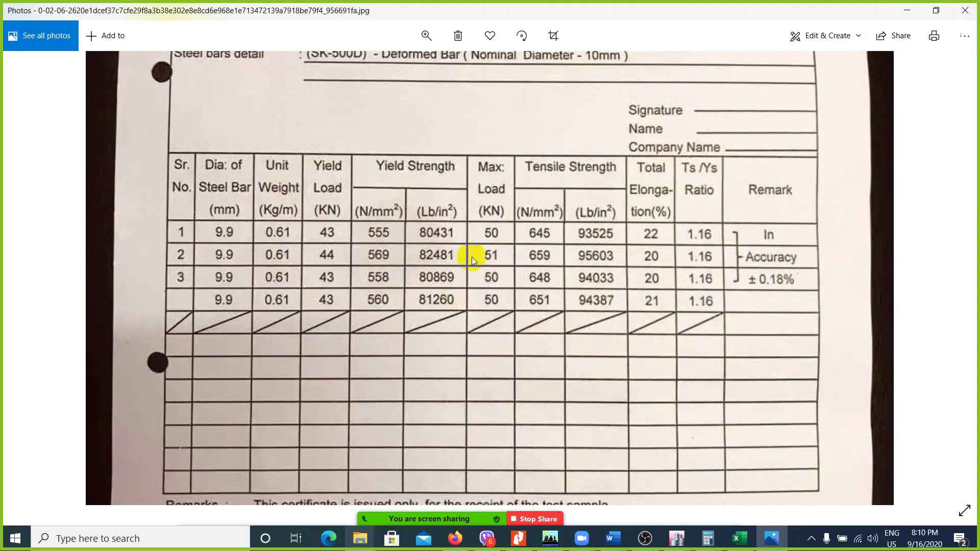
pyautogui.scroll(2, 405, 262)
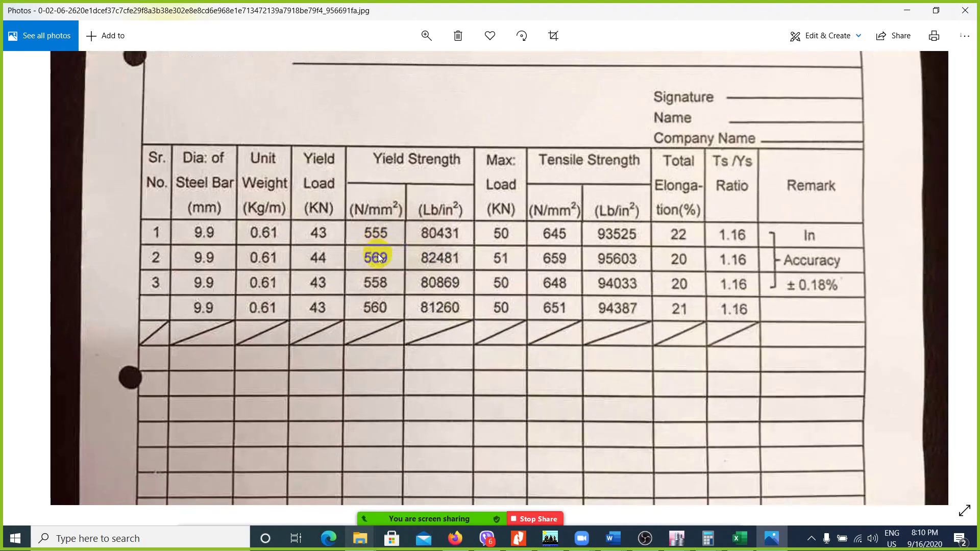
pyautogui.scroll(1, 374, 228)
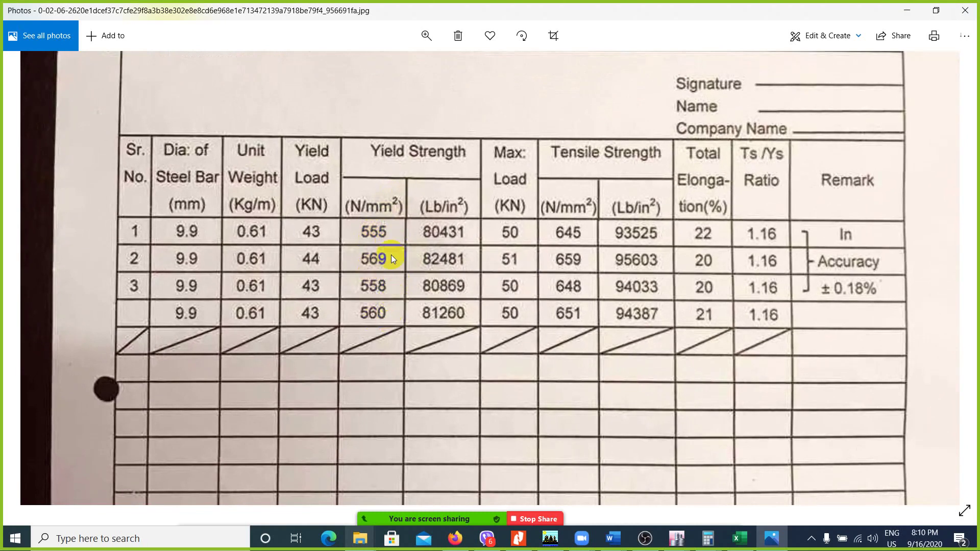
pyautogui.scroll(1, 384, 293)
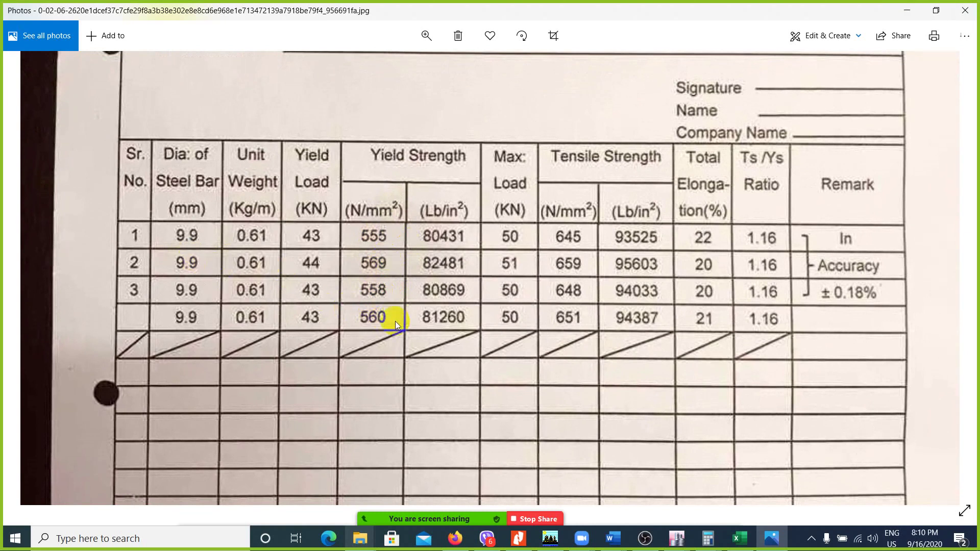
pyautogui.moveTo(395, 321); pyautogui.dragTo(386, 330)
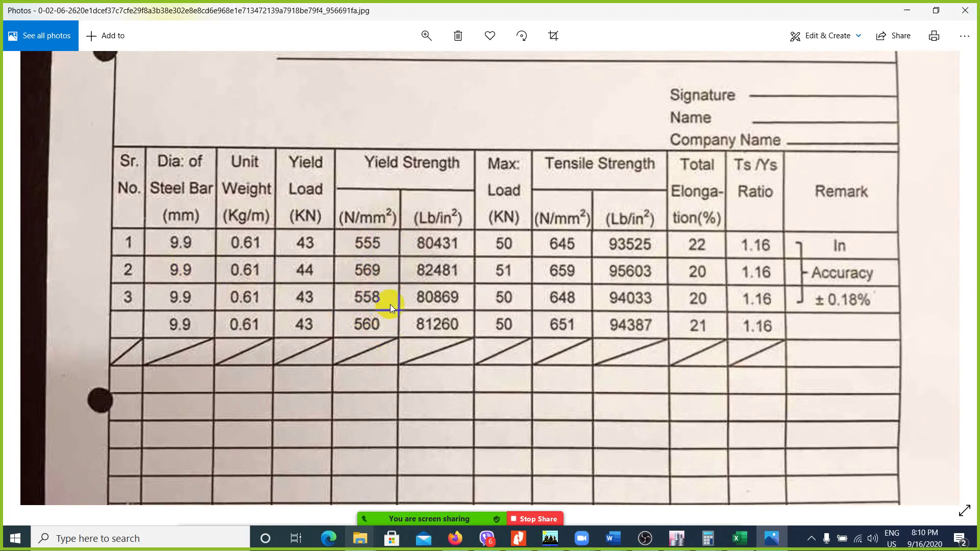
pyautogui.moveTo(408, 277); pyautogui.dragTo(379, 285)
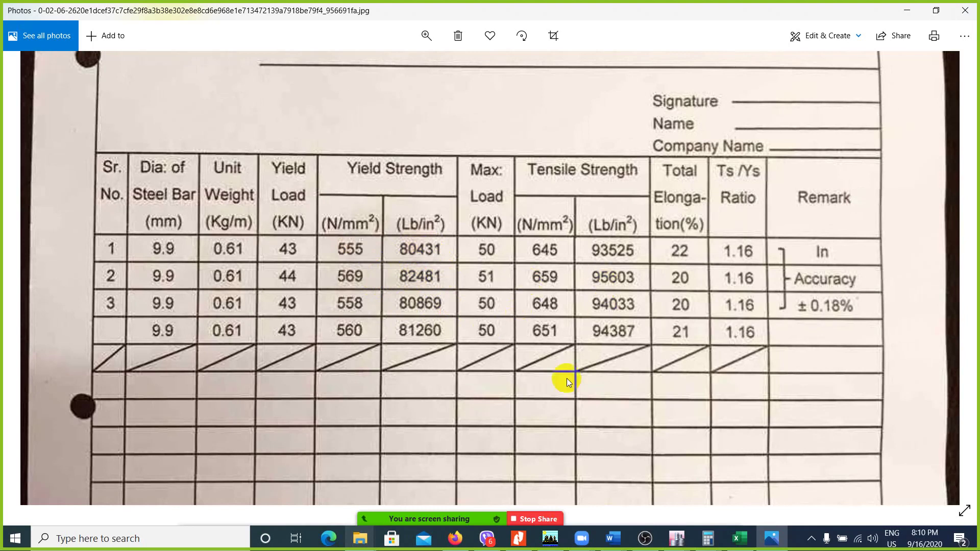
# - Switch to the Excel workbook, review the Fy values of both design approaches and the ASTM grades, and recheck the test certificate
pyautogui.click(739, 536)
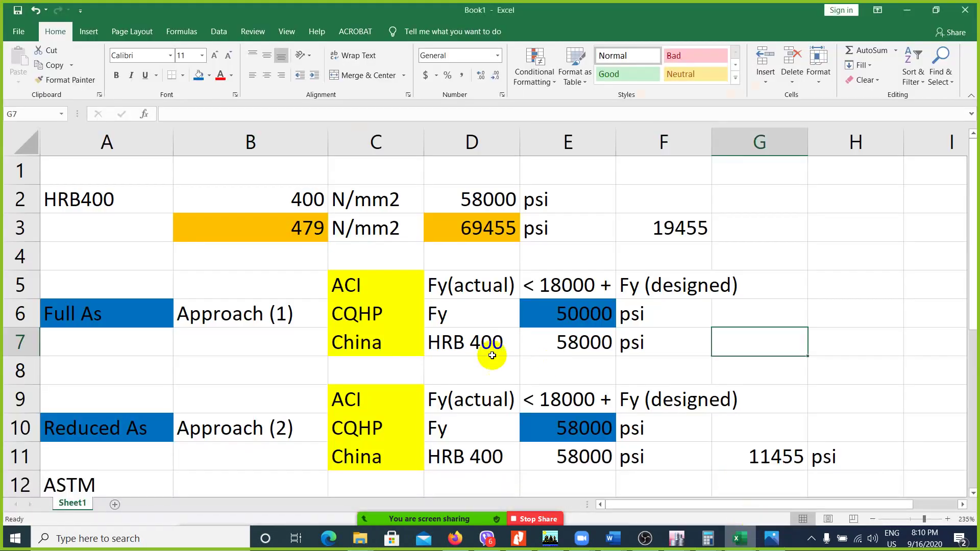
pyautogui.click(572, 325)
pyautogui.click(576, 430)
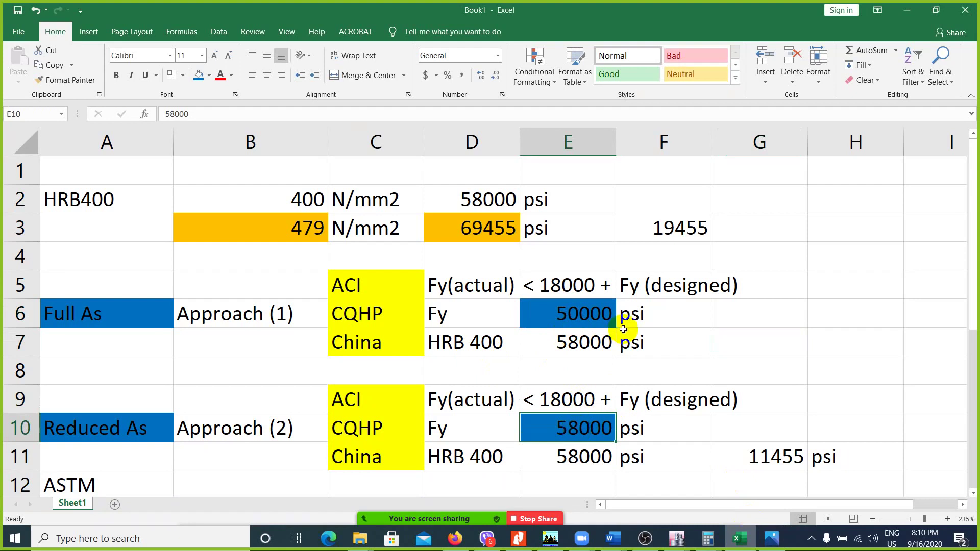
pyautogui.scroll(-1, 577, 393)
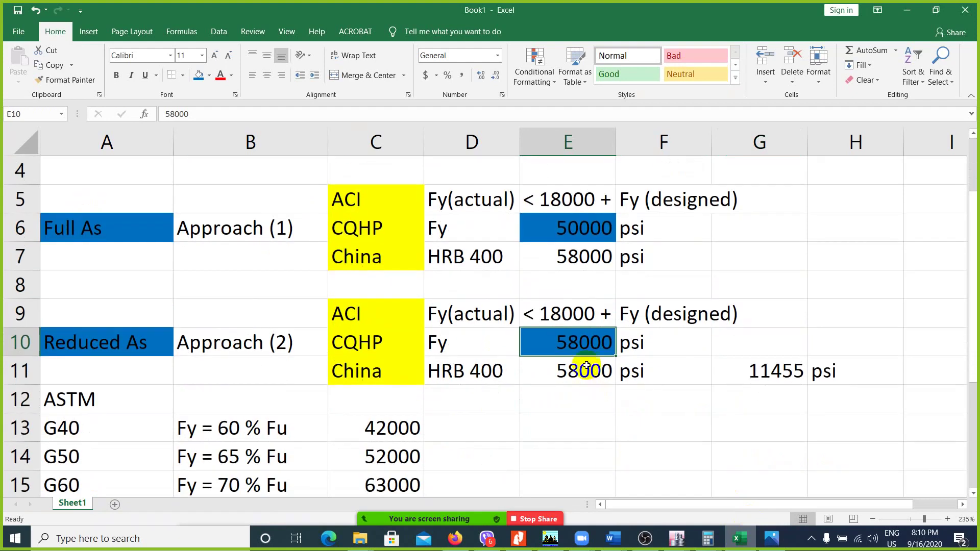
pyautogui.scroll(-1, 579, 362)
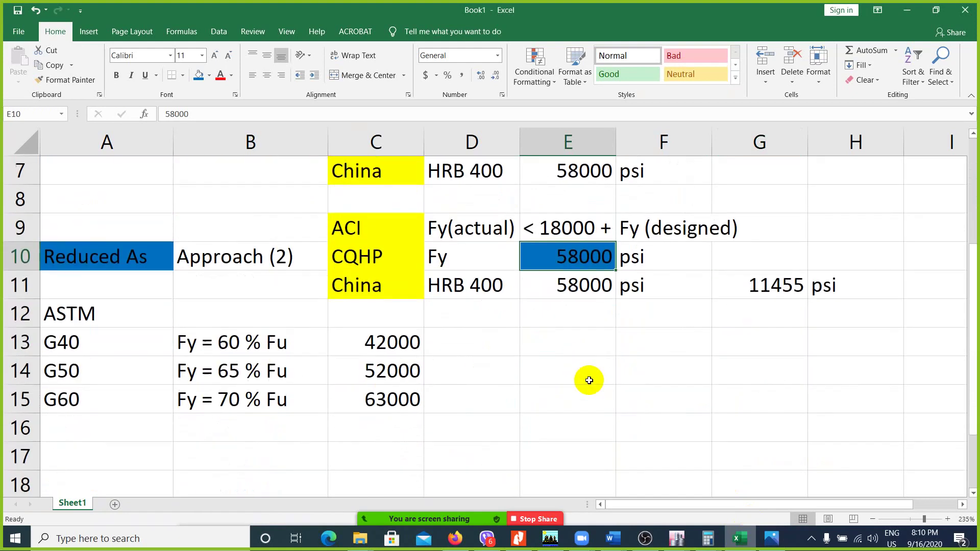
pyautogui.click(584, 429)
pyautogui.click(776, 540)
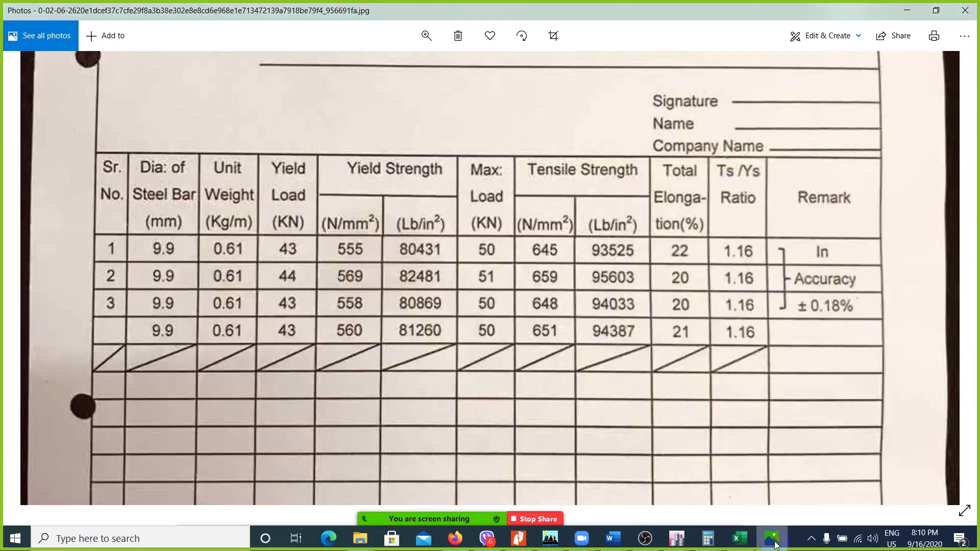
pyautogui.click(774, 542)
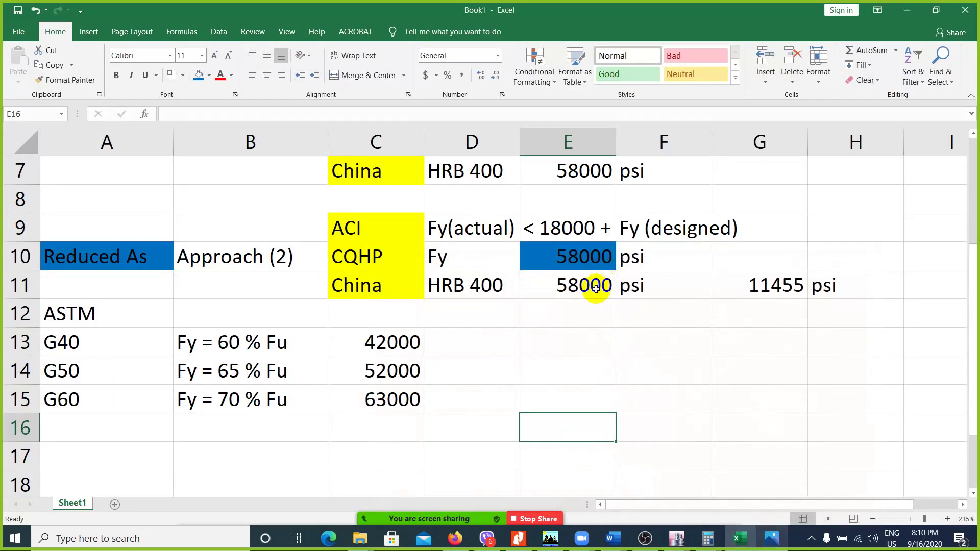
# - Label cell C17 as HRB 500 and enter the strength value 550 beside it in D17
pyautogui.press('Down')
pyautogui.press('Left')
pyautogui.press('Left')
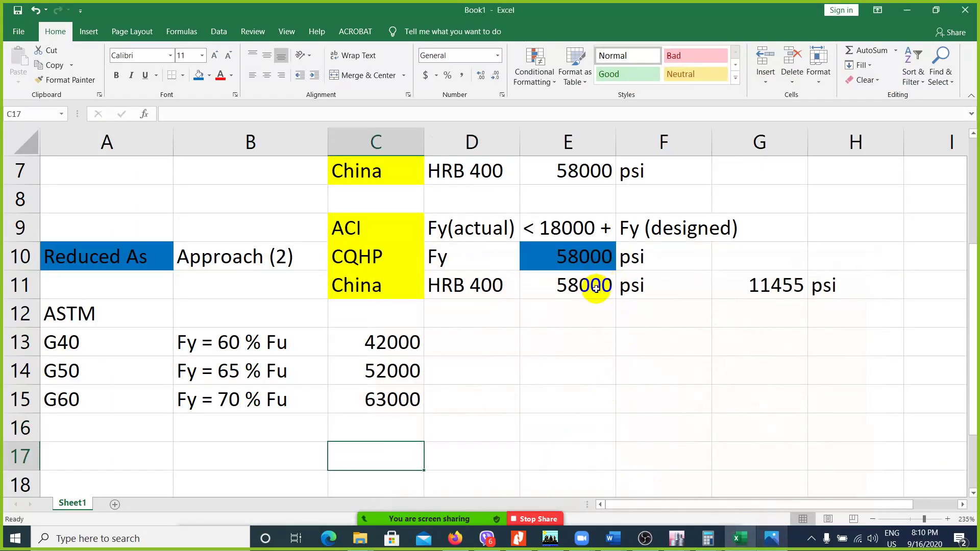
pyautogui.write('HRB')
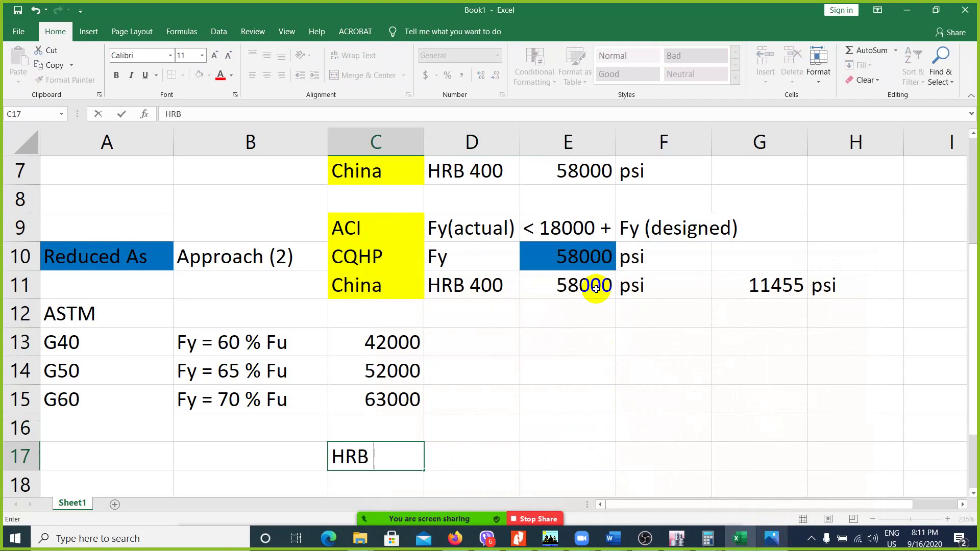
pyautogui.write(' 500')
pyautogui.press('Tab')
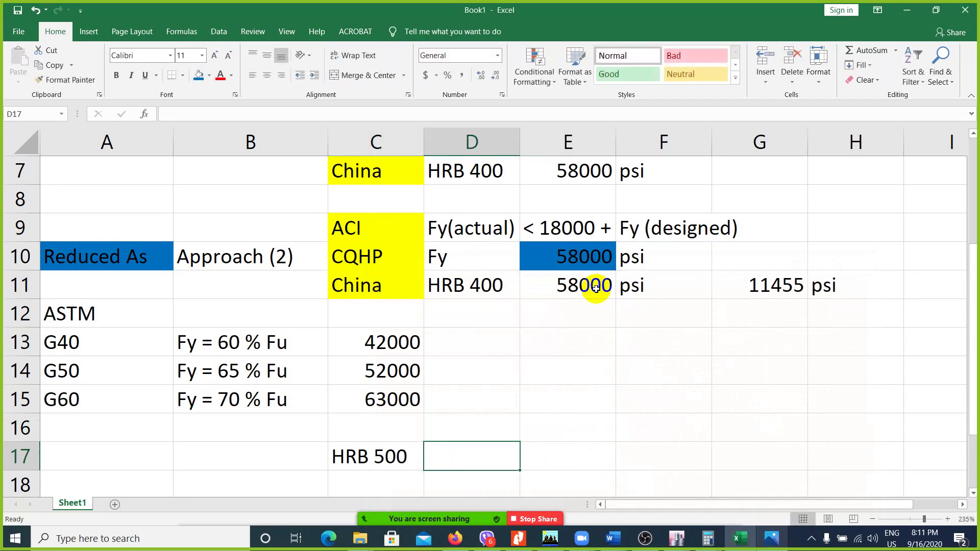
pyautogui.write('550')
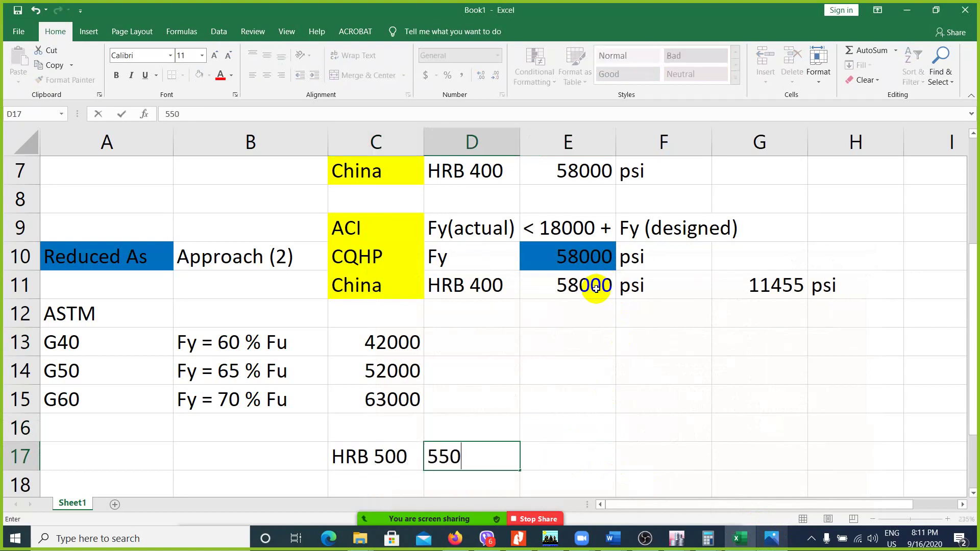
# - Convert the HRB 500 strength in E17 with the formula =550*145 and add the unit psi in F17
pyautogui.press('Tab')
pyautogui.write('=55')
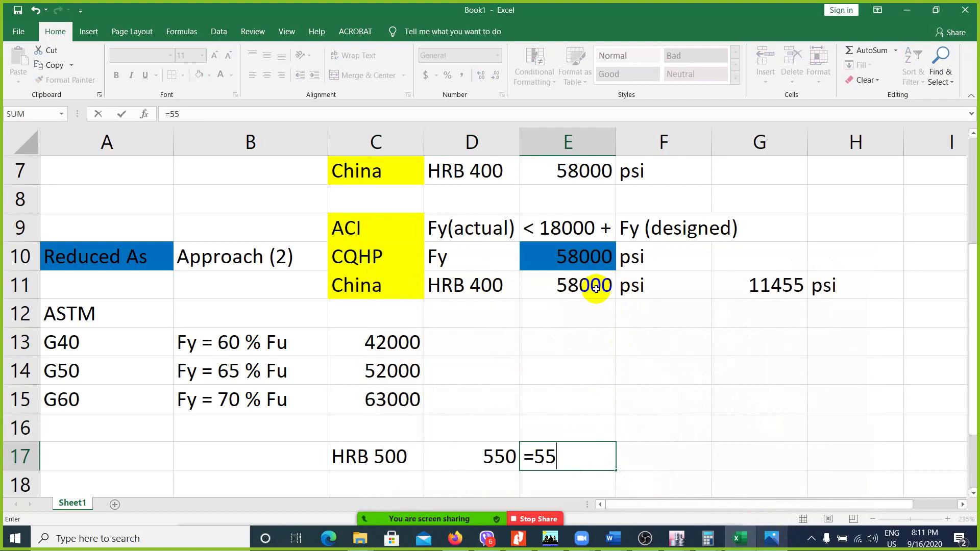
pyautogui.write('0*145')
pyautogui.press('Return')
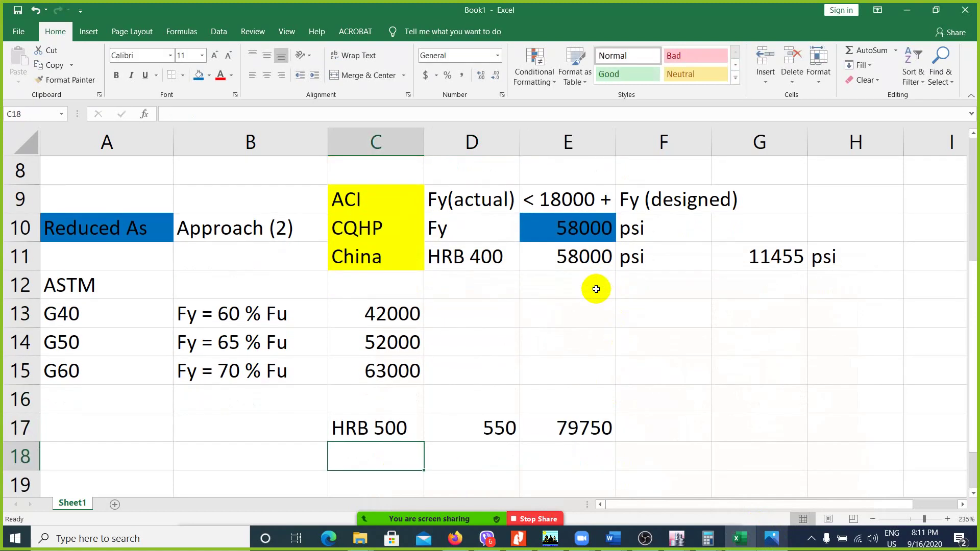
pyautogui.click(672, 423)
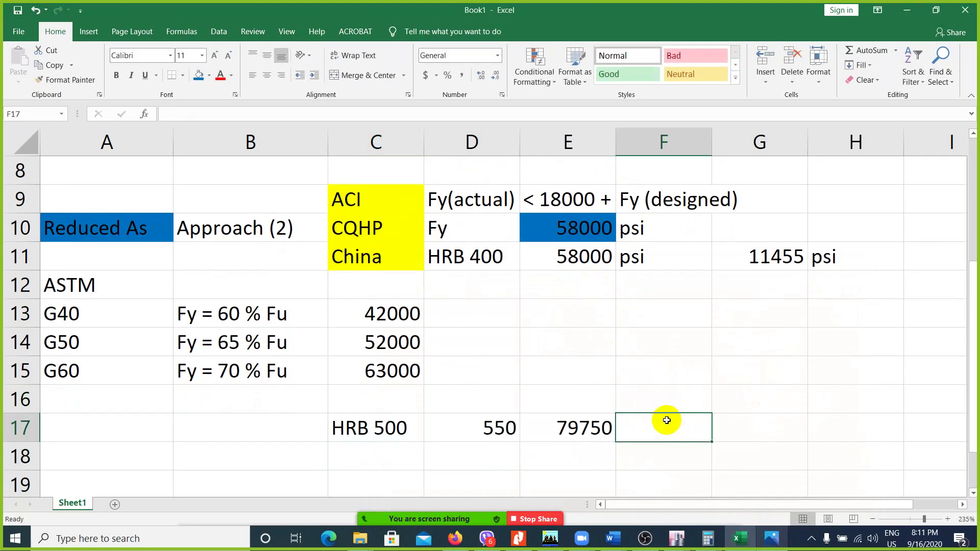
pyautogui.write('psi')
pyautogui.press('Return')
# - Enter the formula =E17*E10 in G17, combining the HRB 500 strength with the CQHP Fy
pyautogui.click(759, 425)
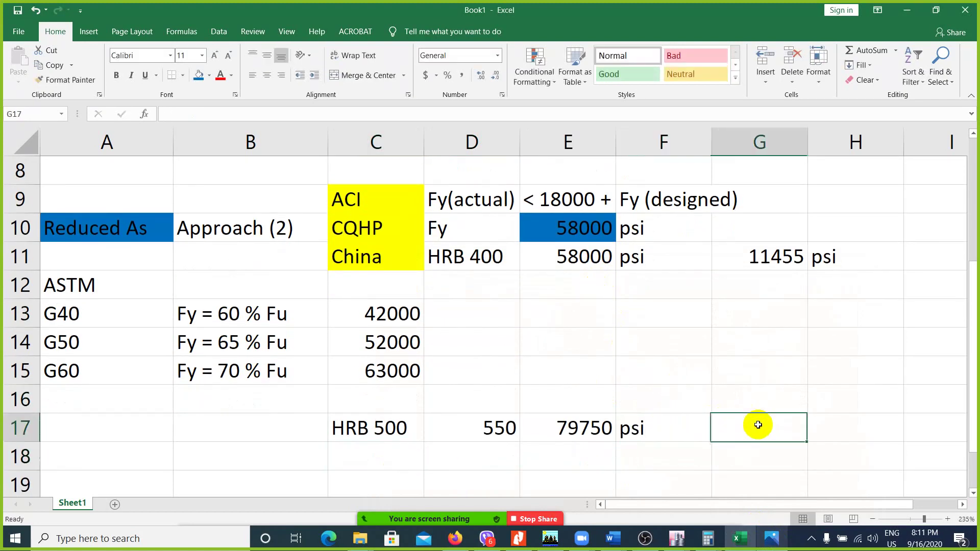
pyautogui.write('=')
pyautogui.click(607, 427)
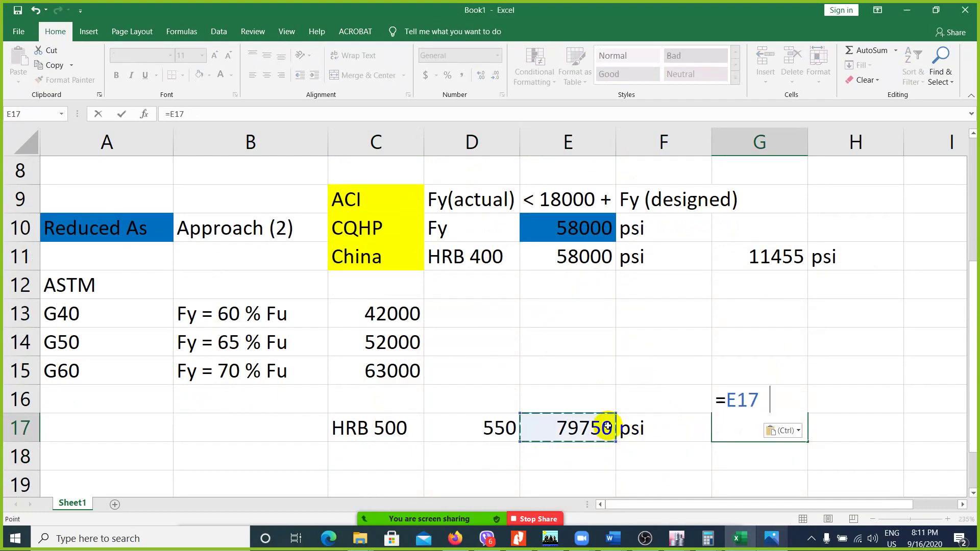
pyautogui.write('*')
pyautogui.click(583, 235)
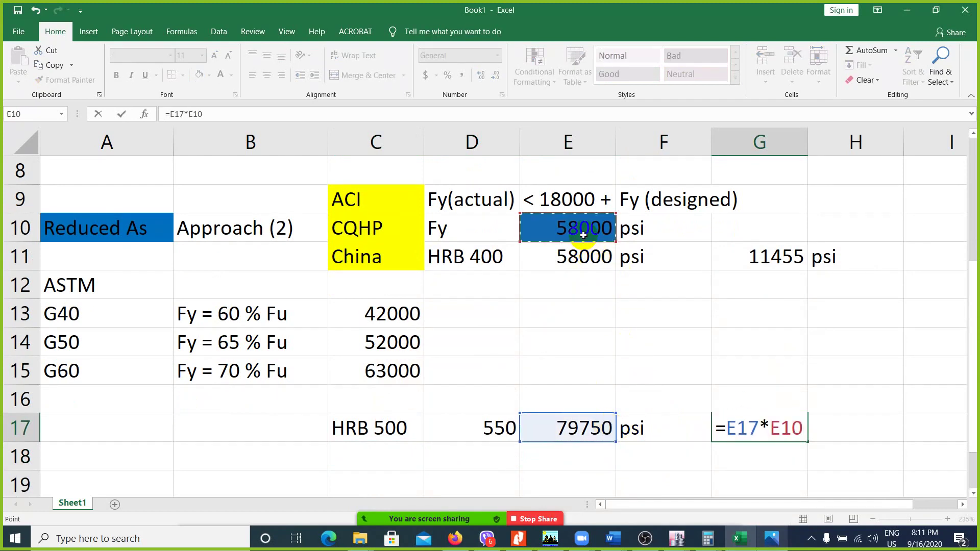
pyautogui.press('Return')
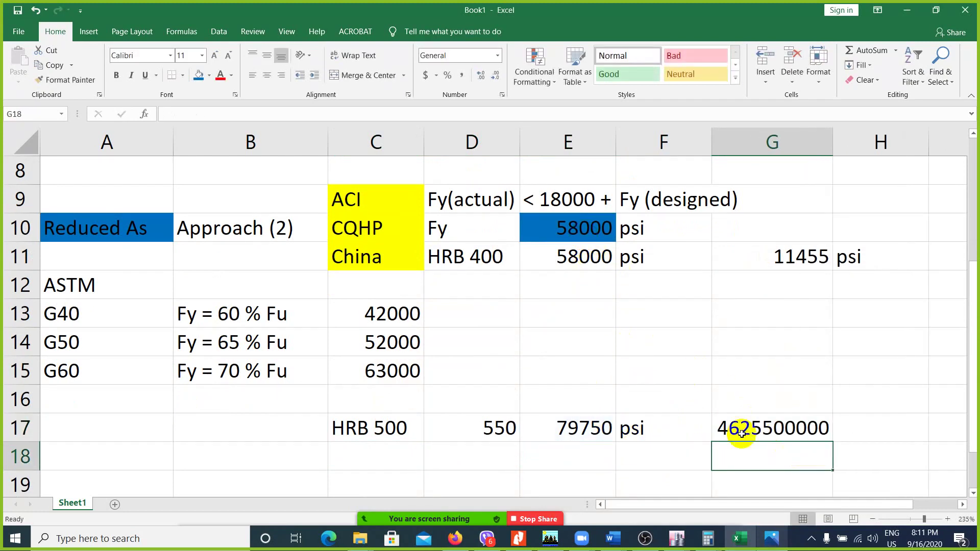
# - Correct the formula in G17 to =E17-E10 so it subtracts the CQHP Fy from the HRB 500 strength
pyautogui.click(760, 434)
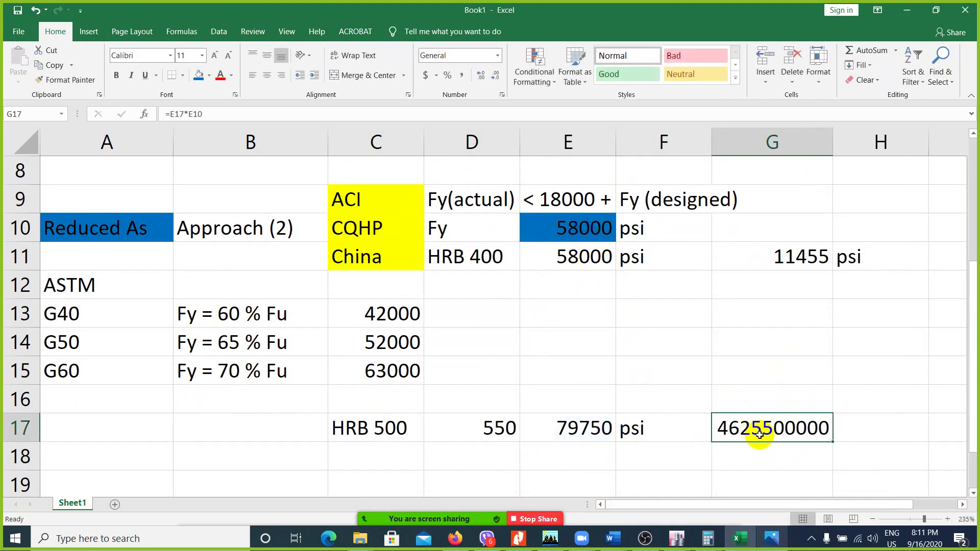
pyautogui.click(189, 113)
pyautogui.press('BackSpace')
pyautogui.write('-')
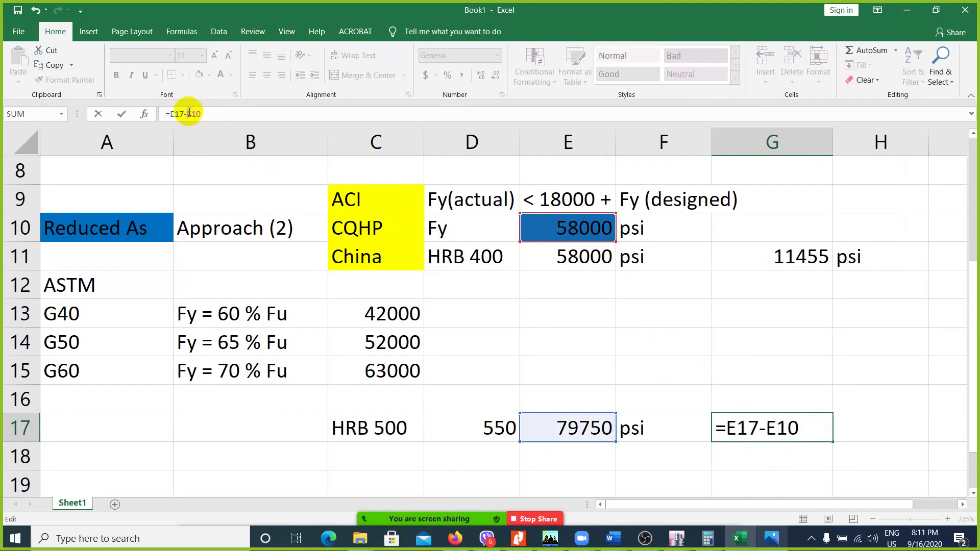
pyautogui.press('Return')
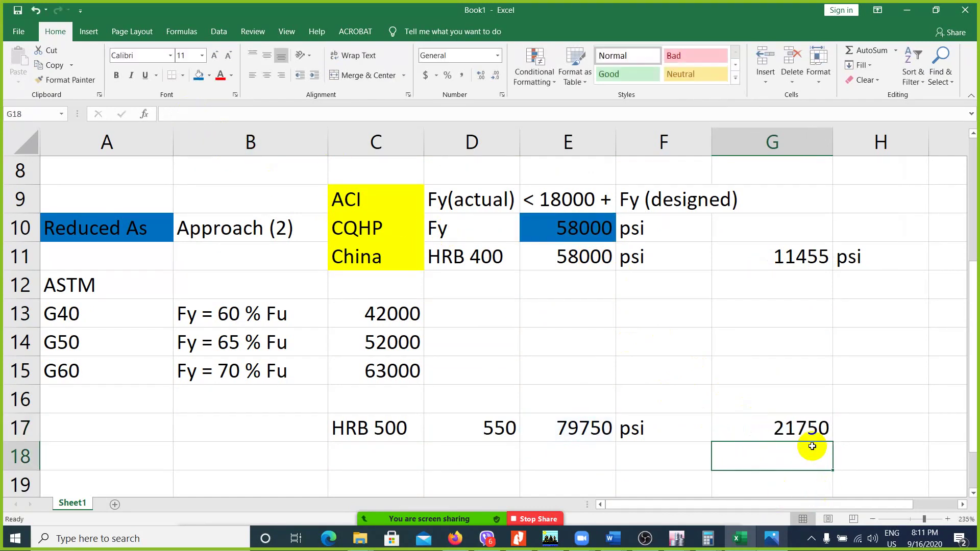
# - Recheck the ISO Tech tensile test certificate in Photos, and return to the Excel workbook
pyautogui.click(855, 431)
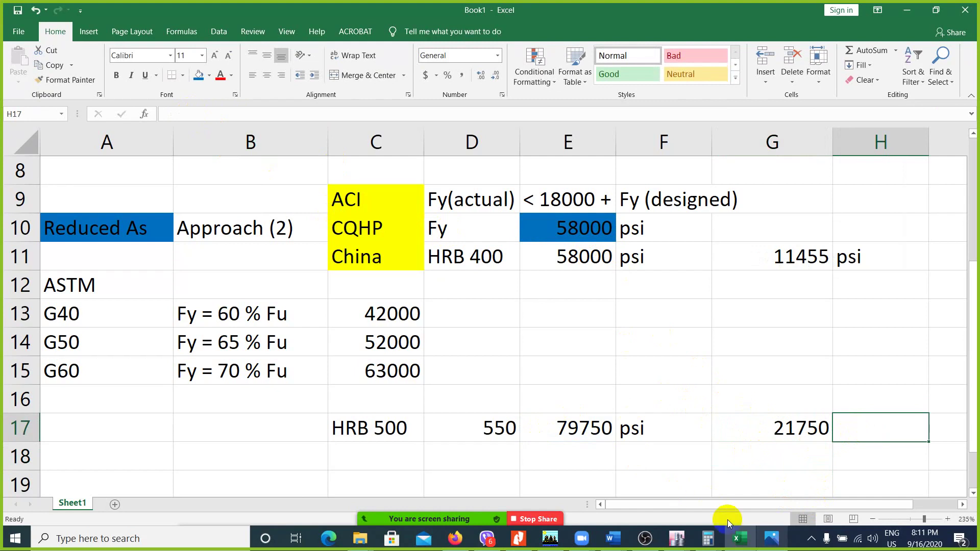
pyautogui.click(773, 539)
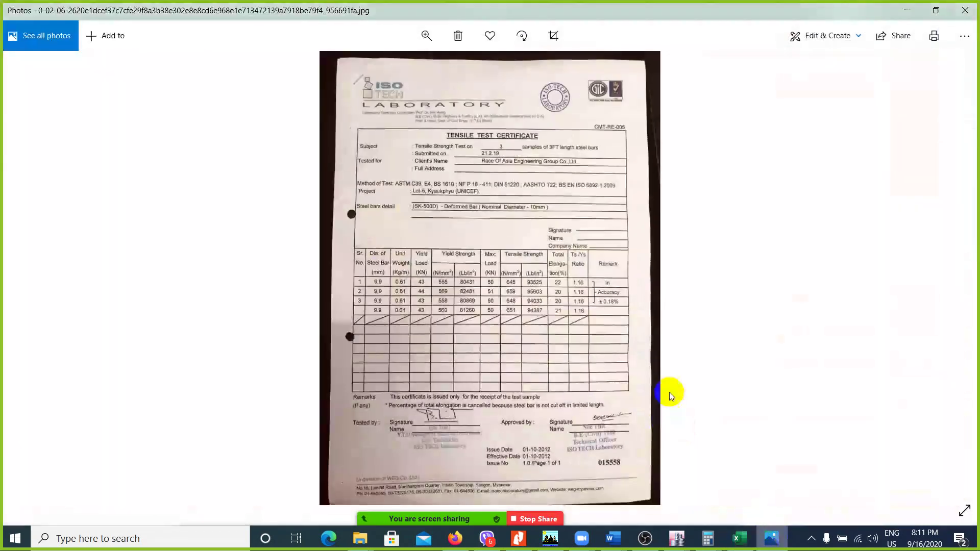
pyautogui.click(740, 538)
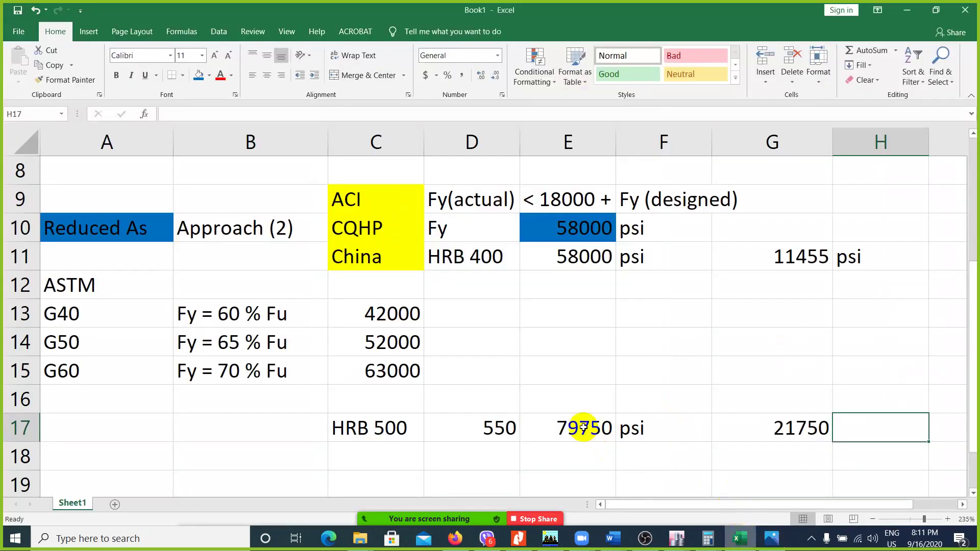
# - Start a new label beginning with "Des" in cell C20, below the HRB 500 row
pyautogui.scroll(-1, 529, 414)
pyautogui.scroll(-1, 529, 414)
pyautogui.click(396, 350)
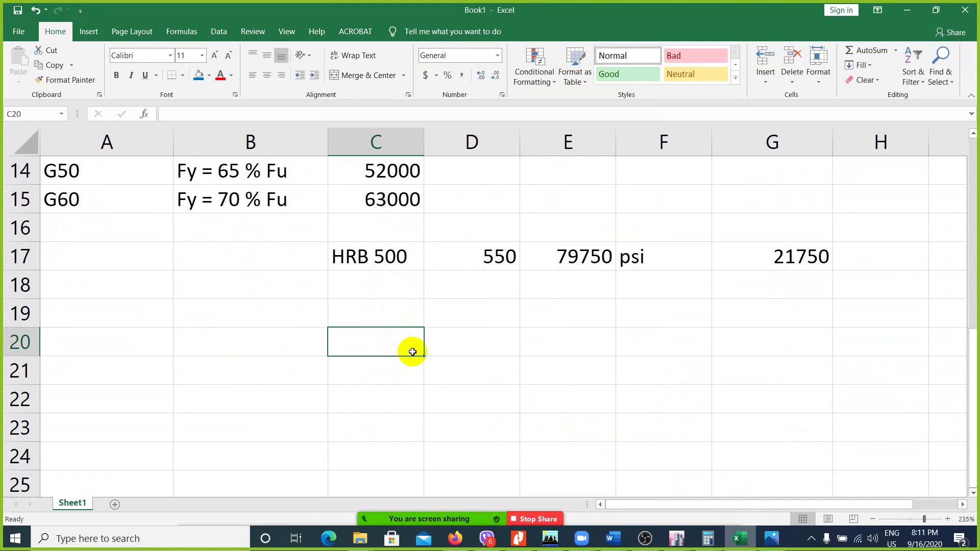
pyautogui.write('Des')
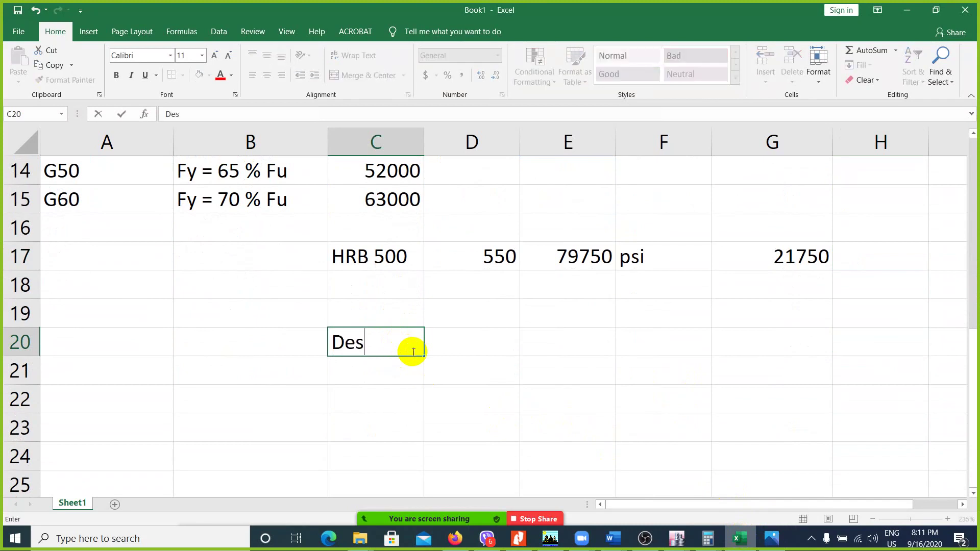
# - Discard the unfinished entry in C20 and copy the Approach (2) CQHP and China rows in C10:H11
pyautogui.press('Escape')
pyautogui.click(501, 310)
pyautogui.scroll(3, 502, 311)
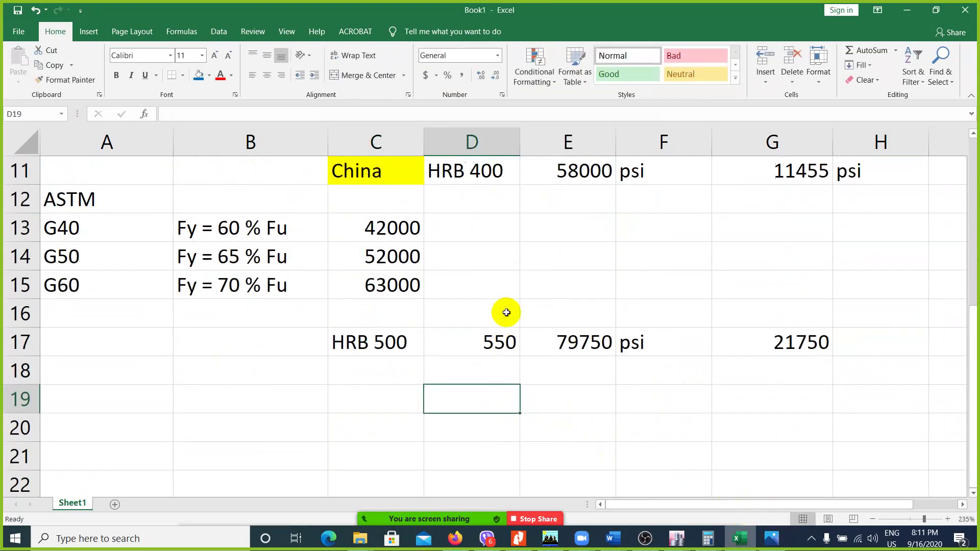
pyautogui.click(393, 307)
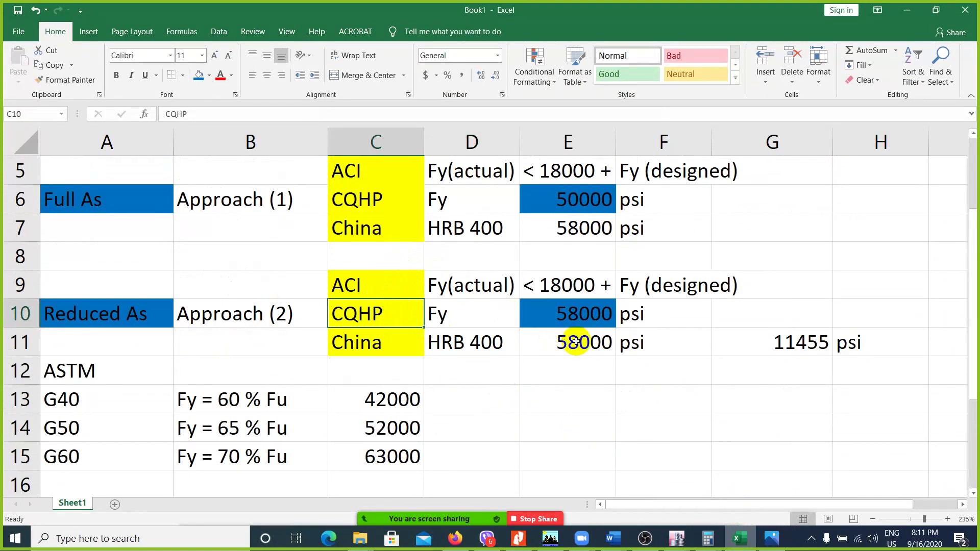
pyautogui.keyDown('shift'); pyautogui.click(853, 343); pyautogui.keyUp('shift')
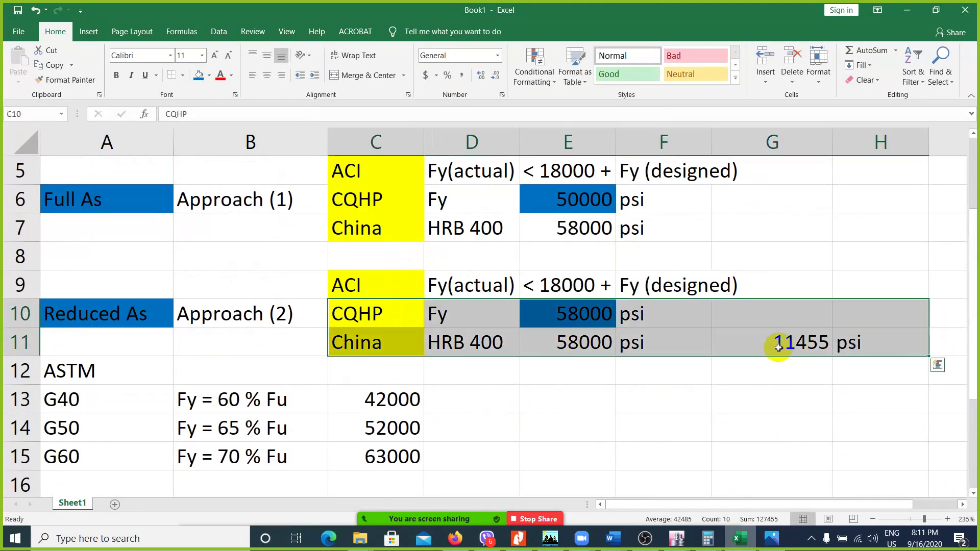
pyautogui.hotkey('ctrl', 'c')
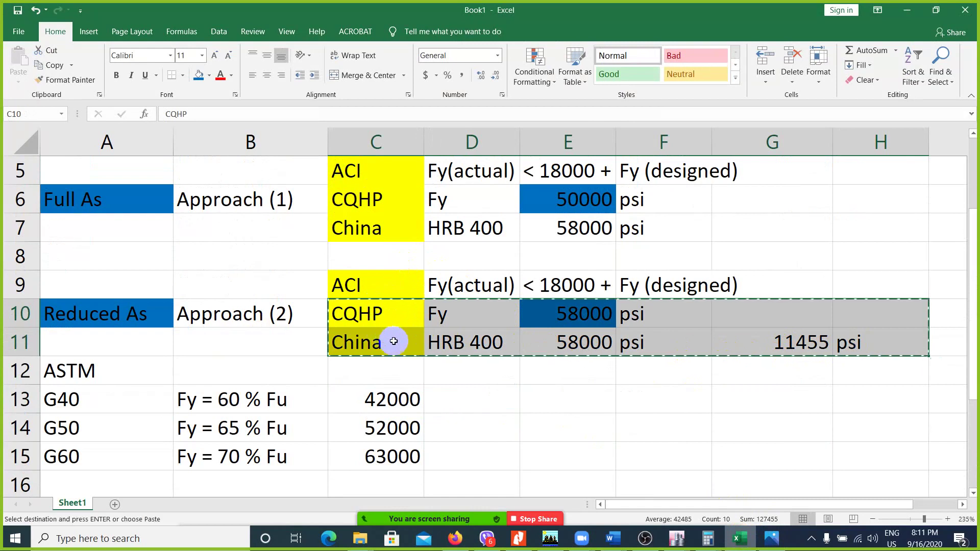
pyautogui.scroll(-3, 388, 342)
pyautogui.click(335, 360)
pyautogui.click(291, 342)
pyautogui.hotkey('ctrl', 'v')
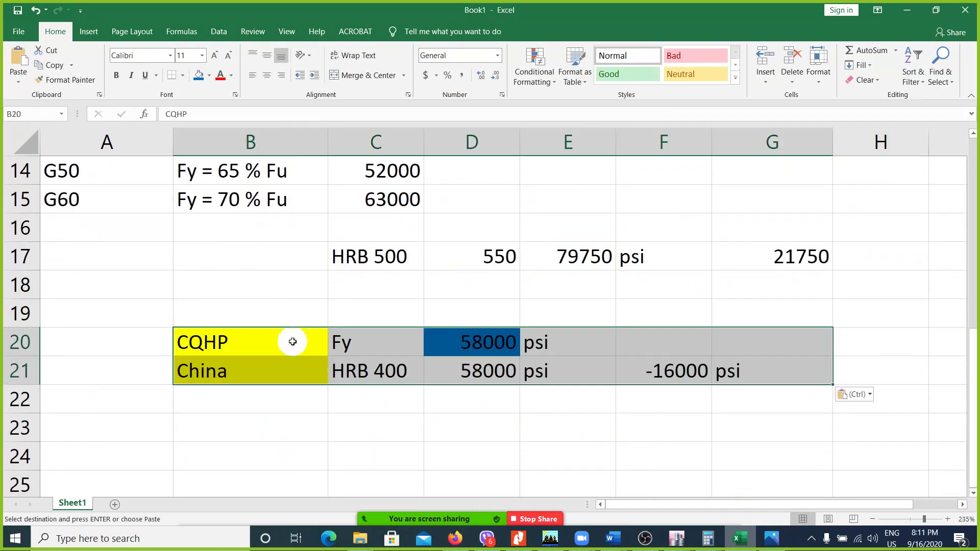
pyautogui.hotkey('ctrl', 'z')
# - Paste the copied rows starting at C20 and clear the CQHP label from the pasted block
pyautogui.click(376, 350)
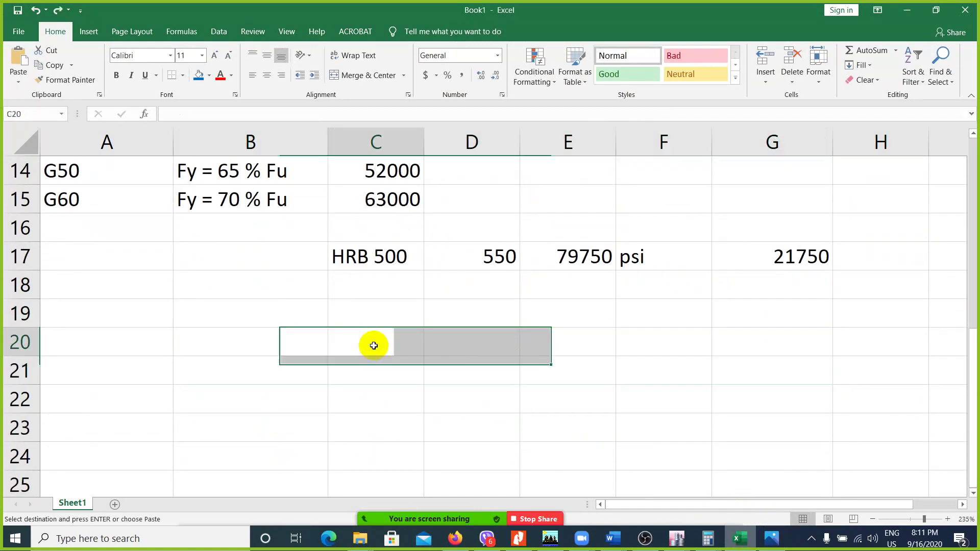
pyautogui.hotkey('ctrl', 'v')
pyautogui.click(401, 352)
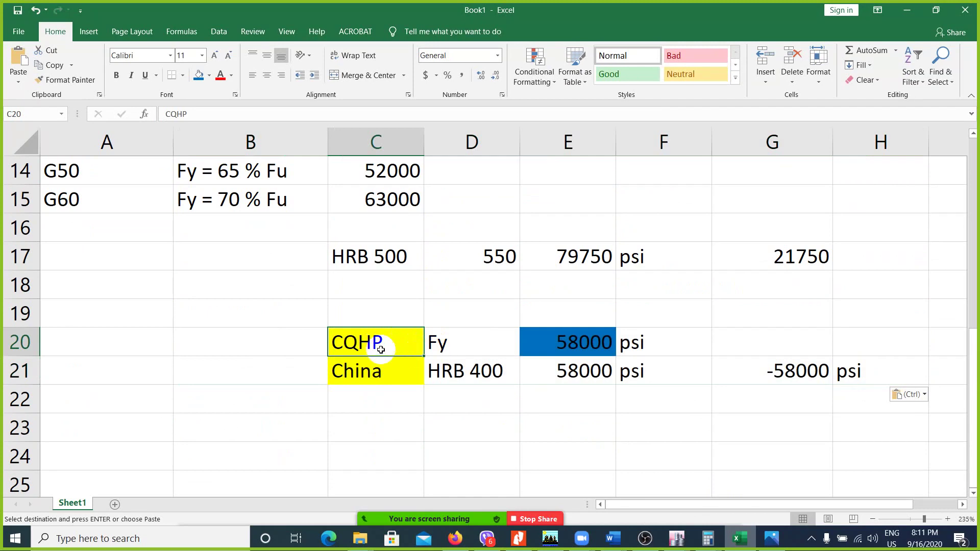
pyautogui.press('Delete')
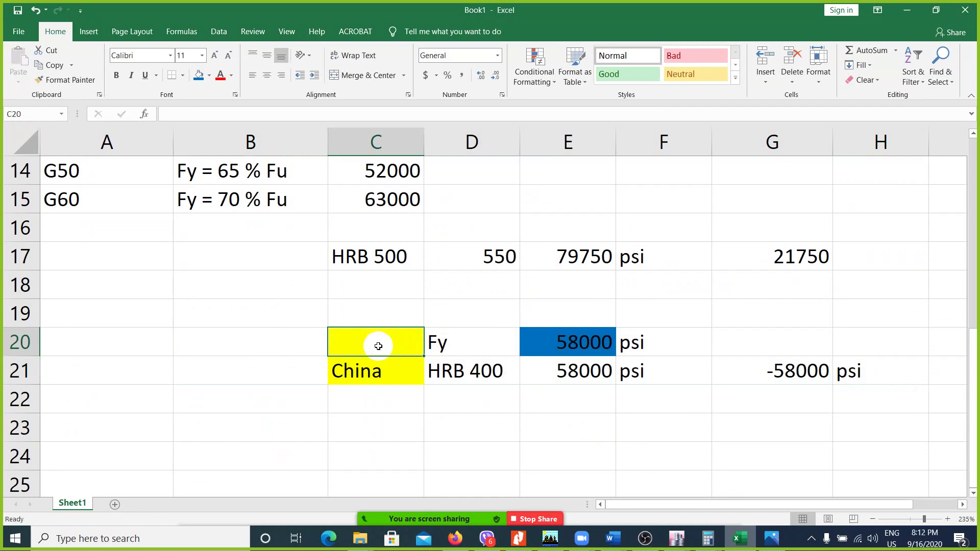
# - Change the steel grade in D21 to HRB 500
pyautogui.doubleClick(478, 370)
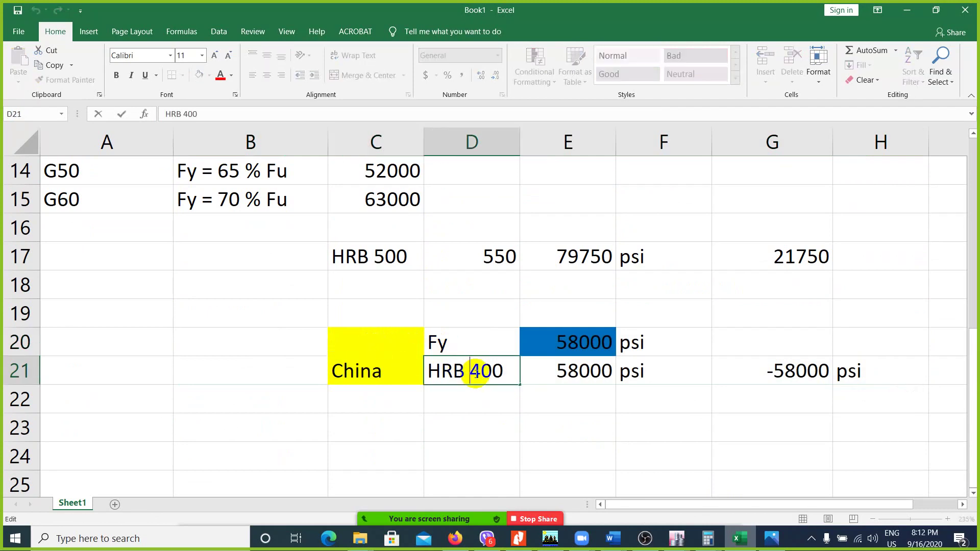
pyautogui.press('Delete')
pyautogui.write('5')
pyautogui.press('Return')
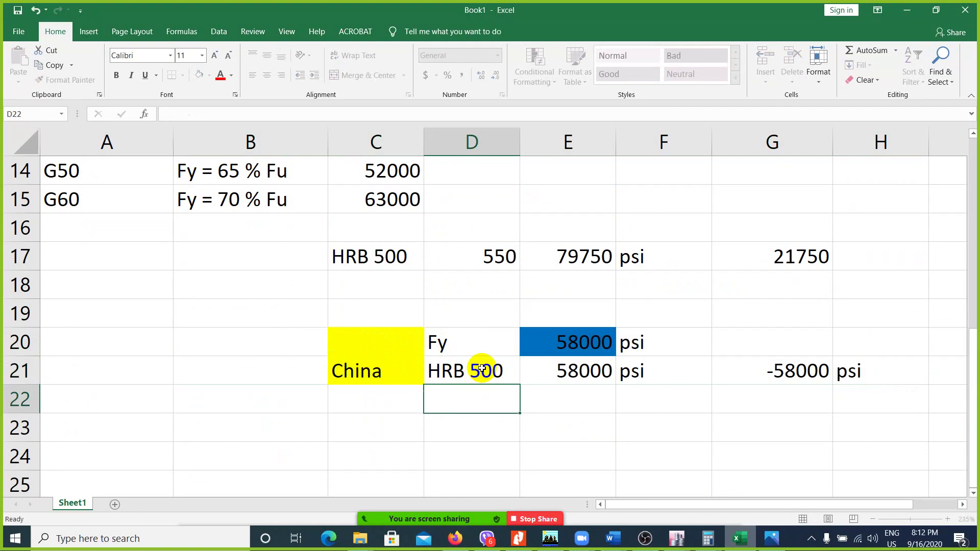
# - Set the design Fy in E20 with the formula =500*145
pyautogui.click(563, 345)
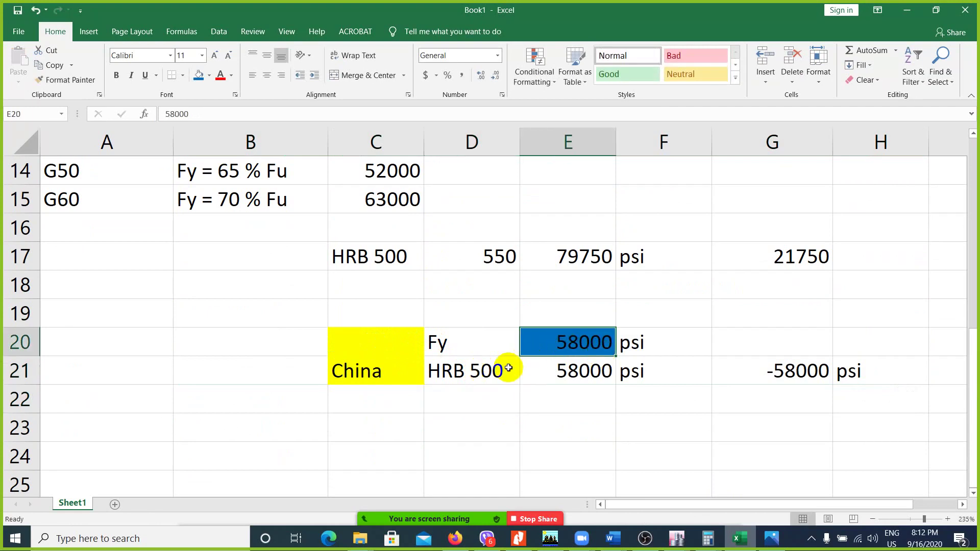
pyautogui.write('=')
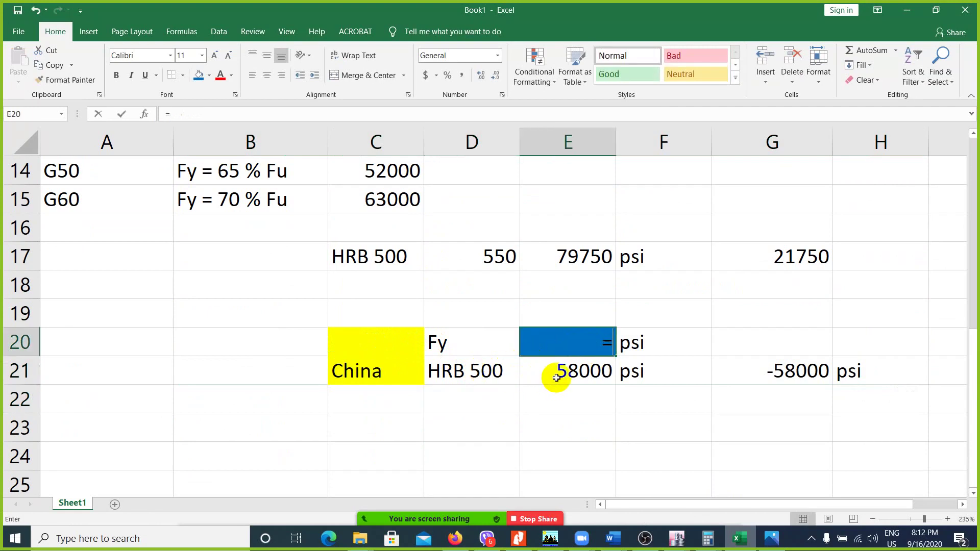
pyautogui.write('500*145')
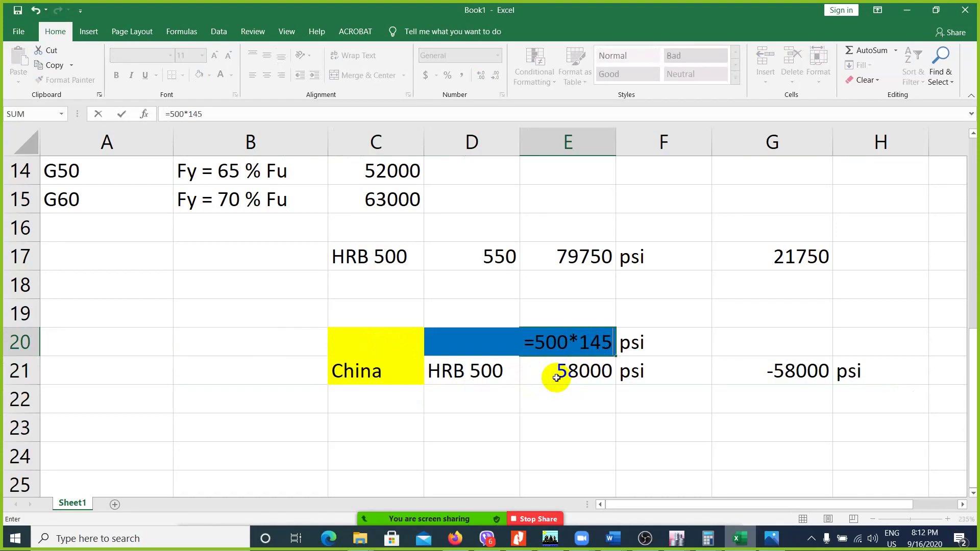
pyautogui.press('Return')
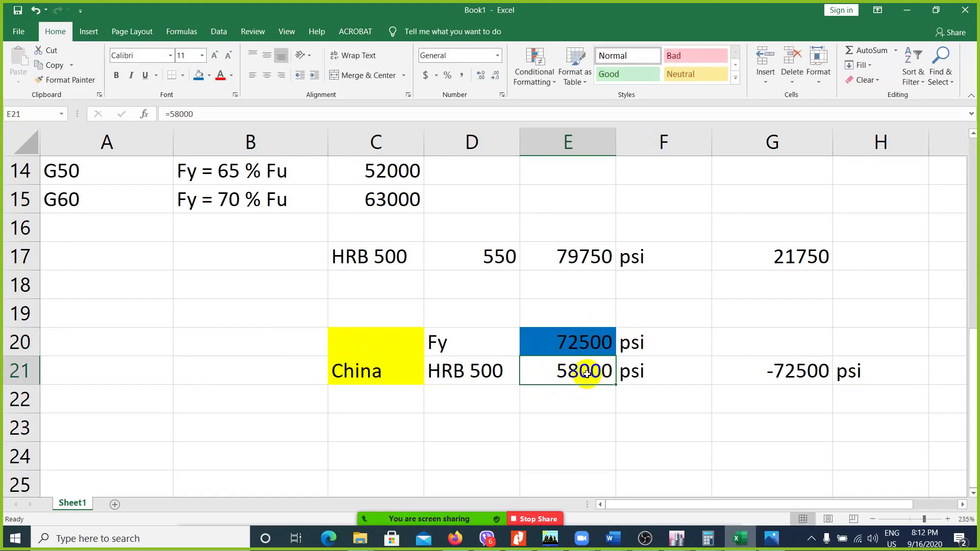
# - Link the China strength in E21 to the HRB 500 psi value with =E17
pyautogui.write('=')
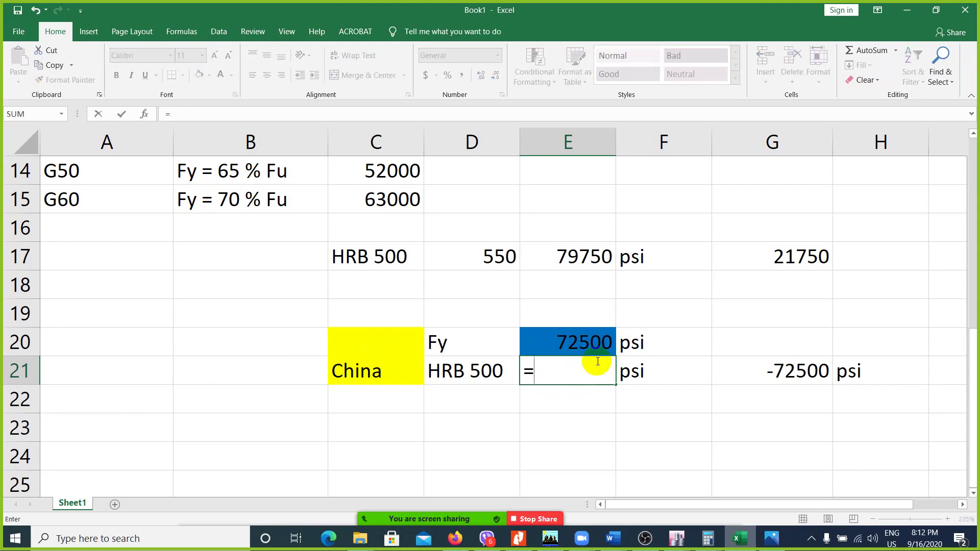
pyautogui.click(578, 256)
pyautogui.press('Return')
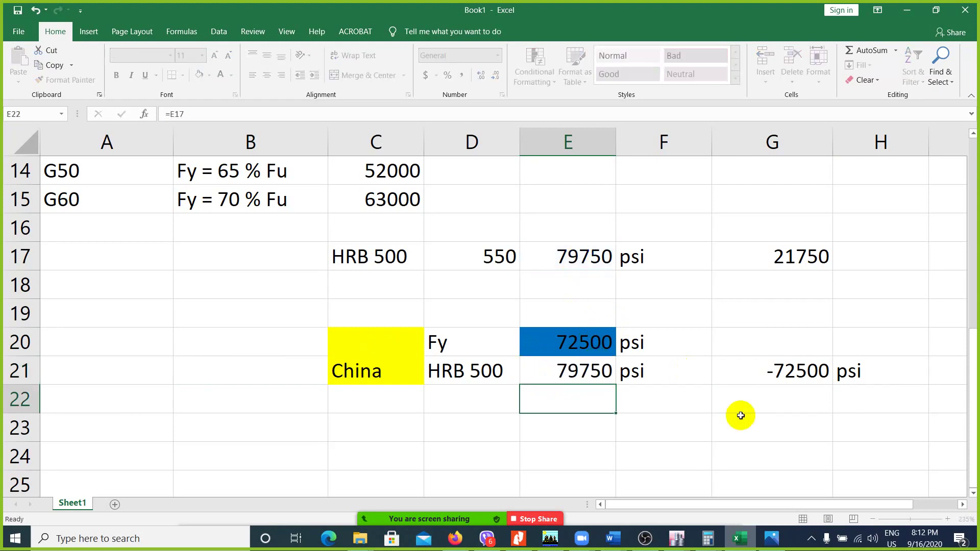
# - Rewrite the difference formula in G21 as =E21-E20
pyautogui.click(797, 371)
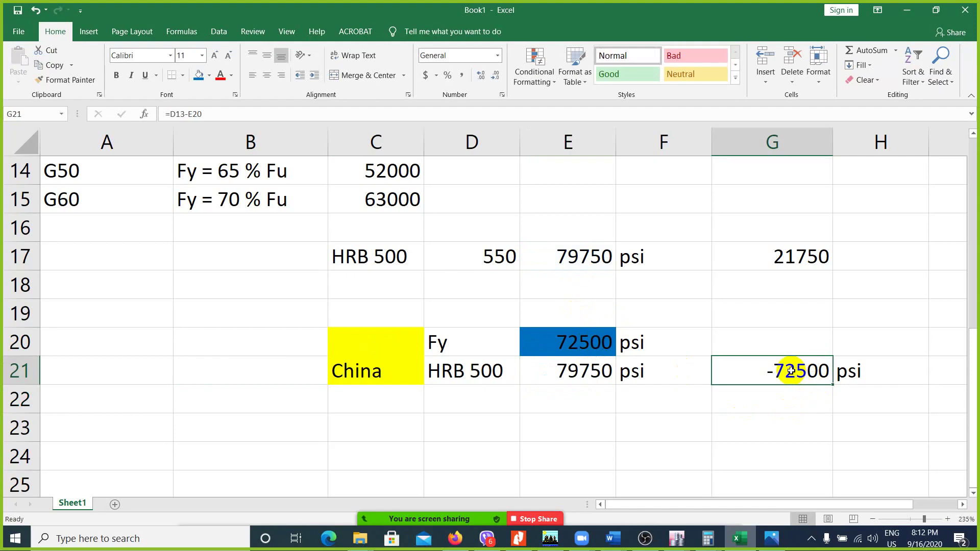
pyautogui.doubleClick(798, 371)
pyautogui.press('BackSpace')
pyautogui.press('BackSpace')
pyautogui.press('BackSpace')
pyautogui.press('BackSpace')
pyautogui.press('BackSpace')
pyautogui.press('BackSpace')
pyautogui.press('BackSpace')
pyautogui.click(596, 371)
pyautogui.write('-')
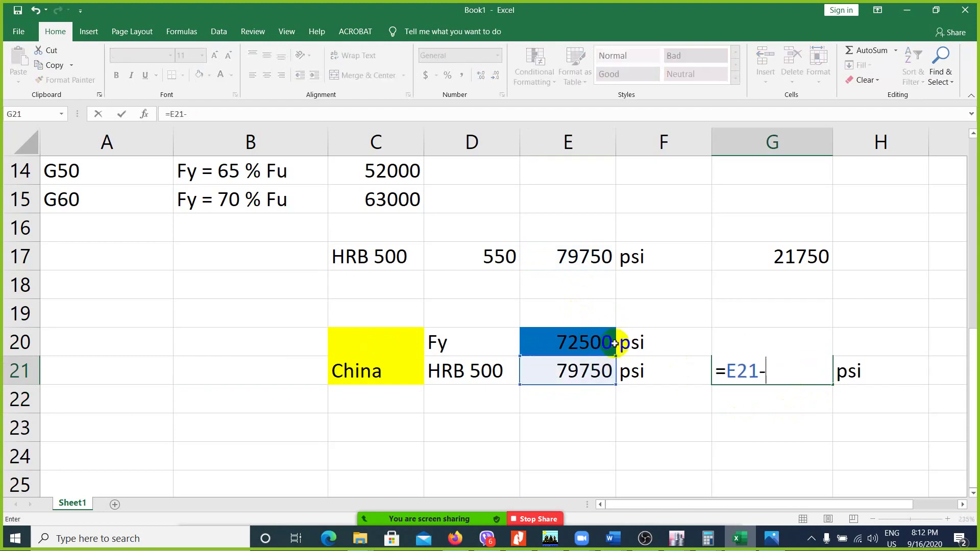
pyautogui.click(605, 341)
pyautogui.press('Return')
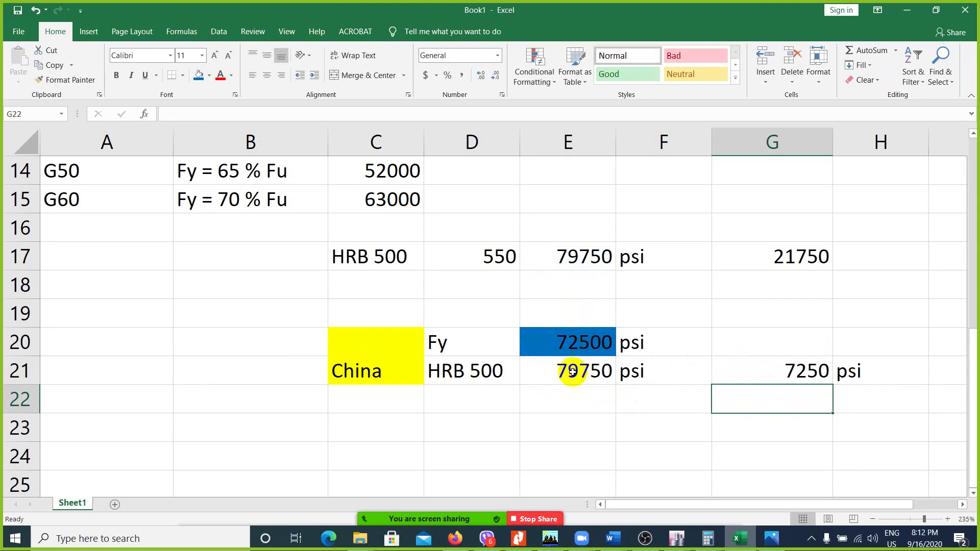
pyautogui.click(573, 375)
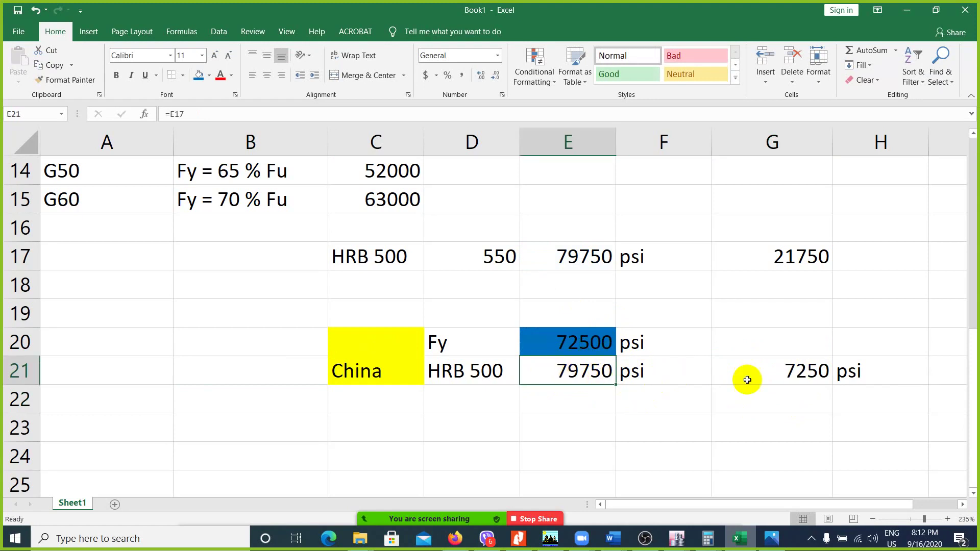
pyautogui.click(782, 380)
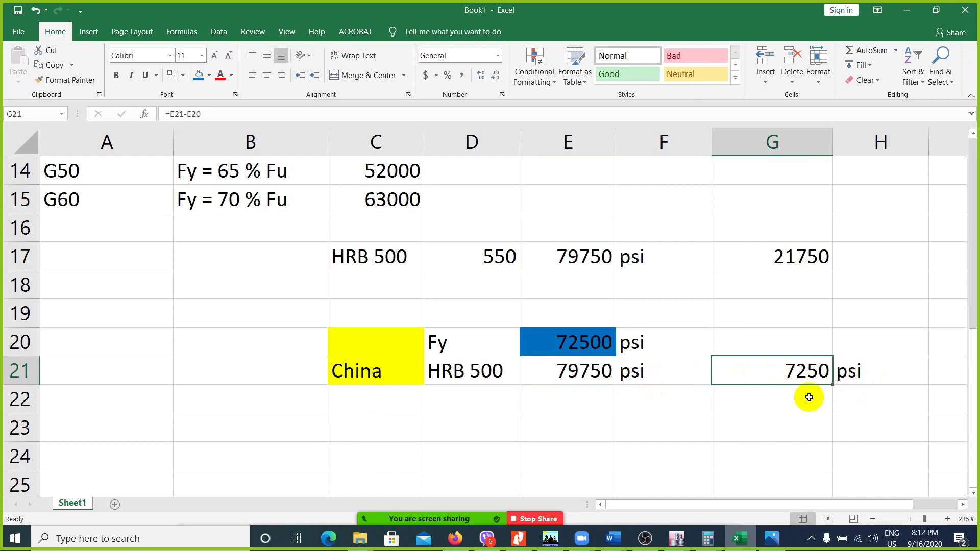
pyautogui.click(807, 397)
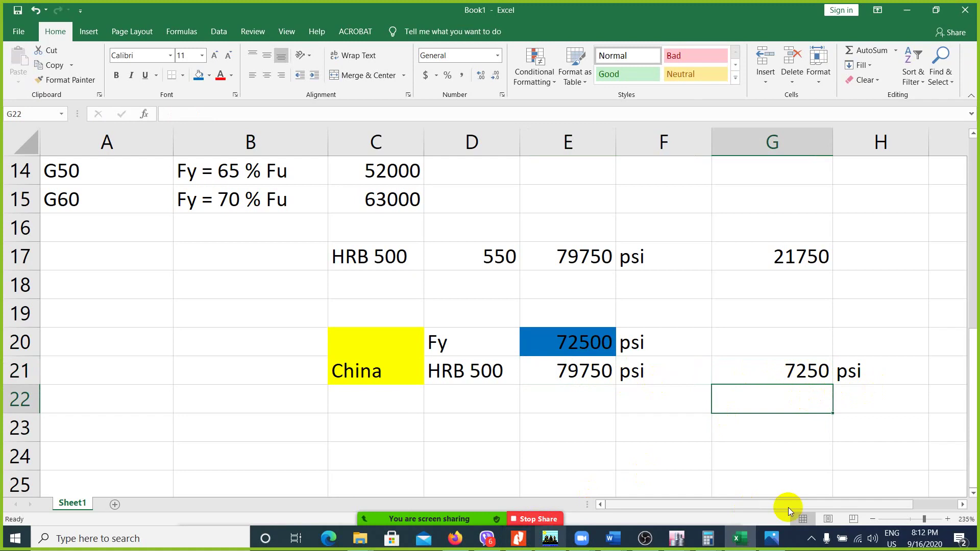
# - Switch to the tensile test certificate in Photos and examine its yield strength, tensile strength, elongation and Ts/Ys ratio columns
pyautogui.click(772, 539)
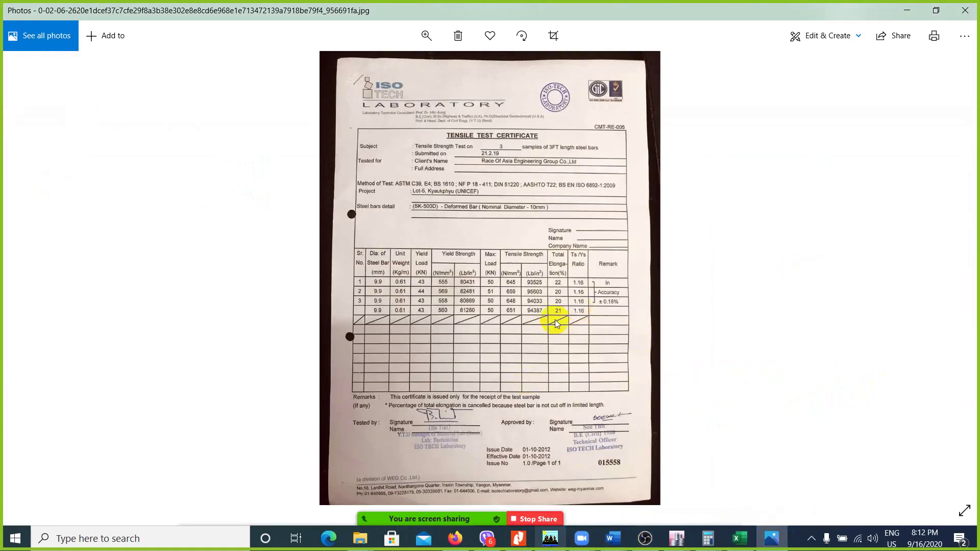
pyautogui.scroll(3, 541, 301)
pyautogui.scroll(5, 550, 268)
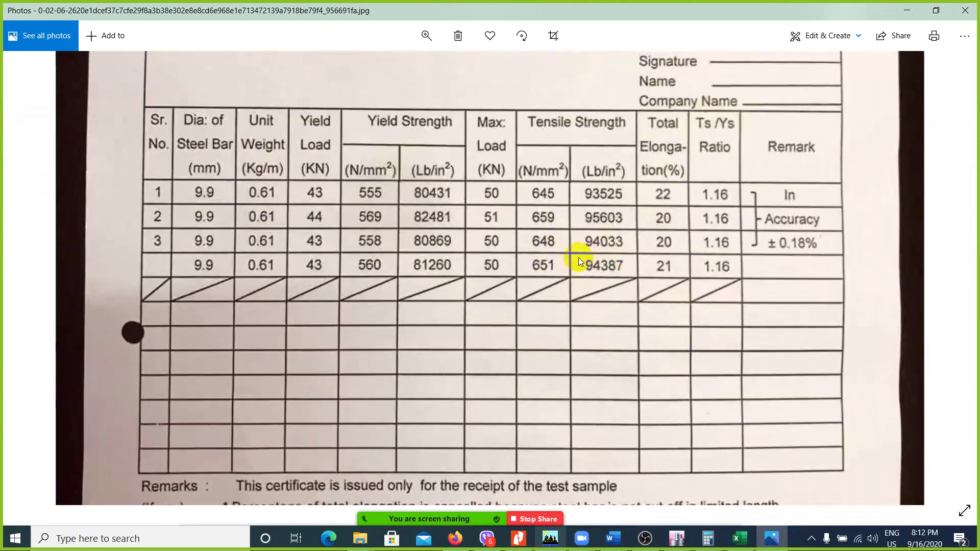
pyautogui.scroll(2, 657, 229)
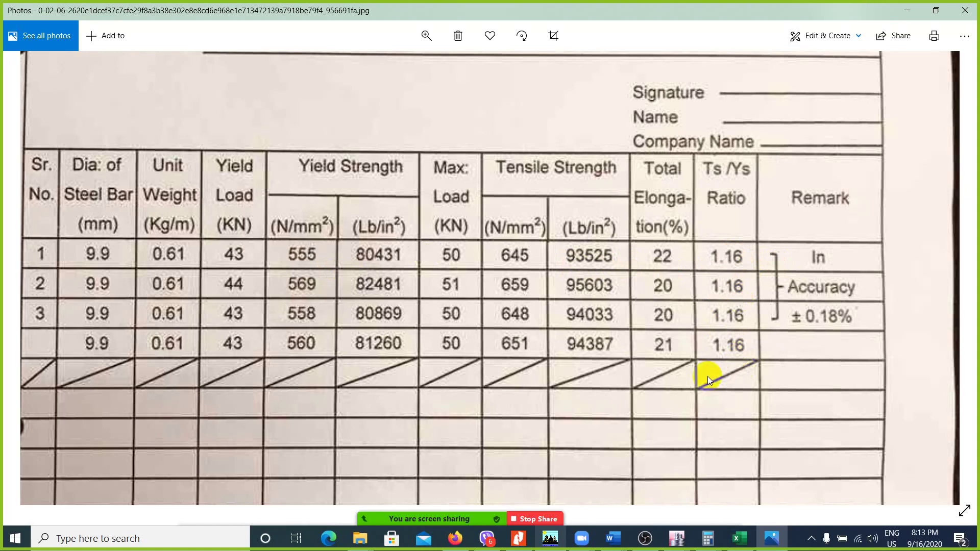
# - Switch to the 2020 Published Book in Nitro Pro and review the seismic requirements (i) to (iii) for reinforcement
pyautogui.click(519, 539)
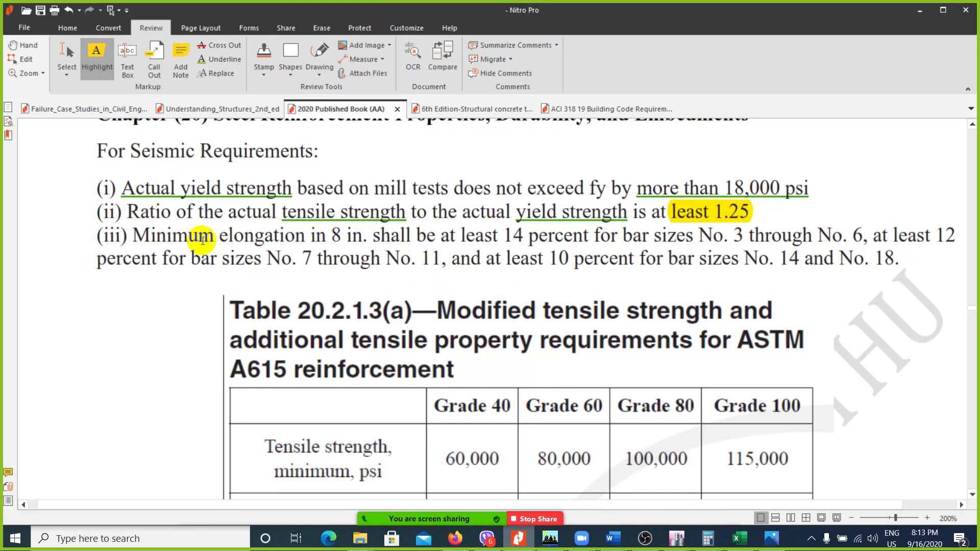
pyautogui.scroll(1, 239, 242)
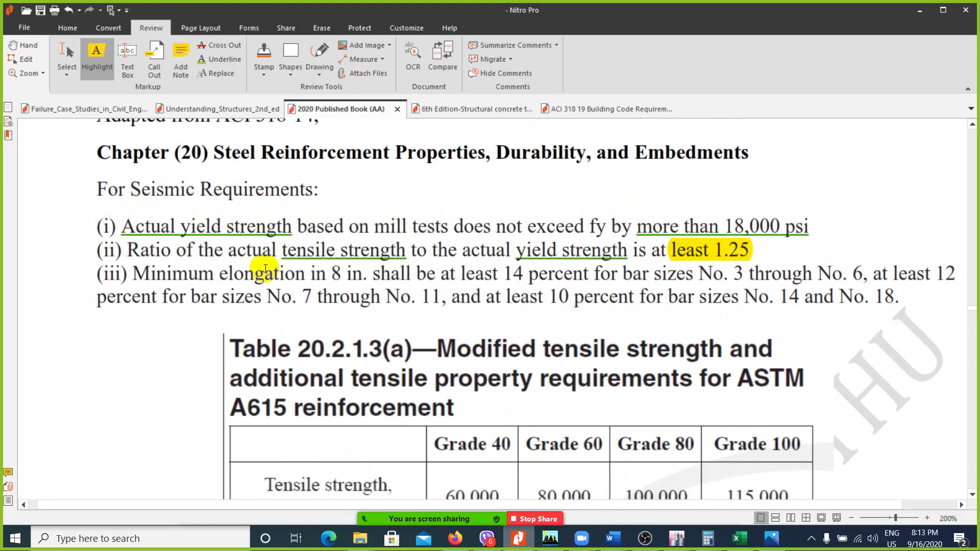
pyautogui.scroll(-1, 329, 261)
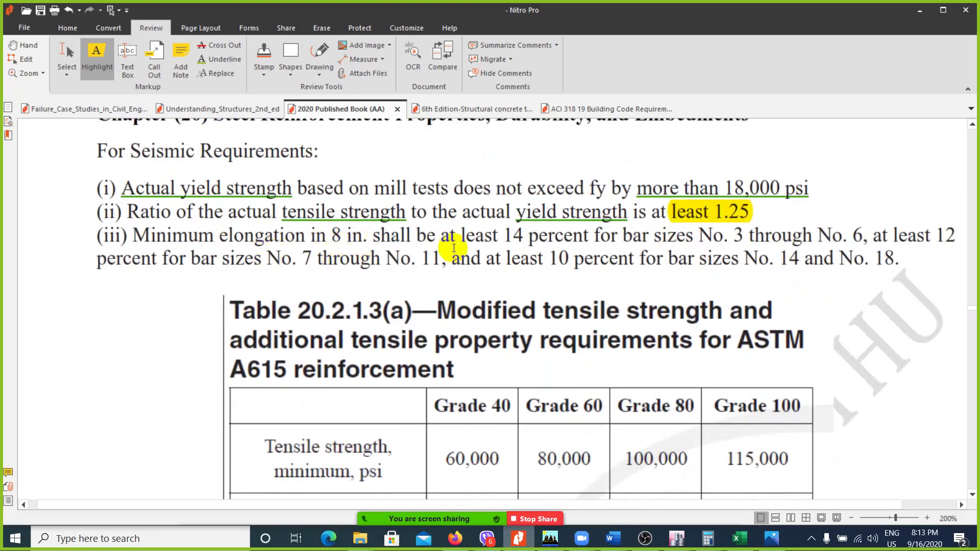
# - Highlight the 14 percent minimum elongation wording in requirement (iii), undoing the highlight each time
pyautogui.moveTo(446, 235); pyautogui.dragTo(542, 236)
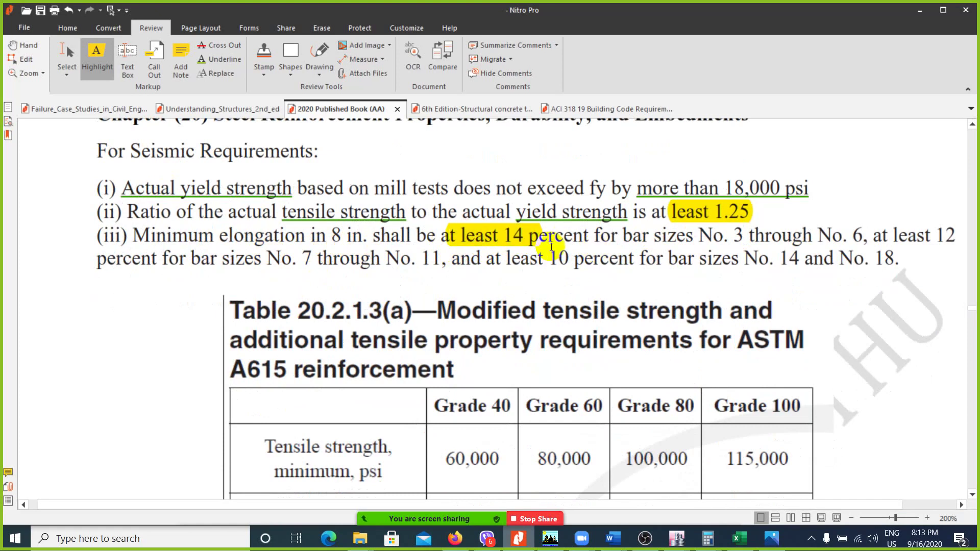
pyautogui.hotkey('ctrl', 'z')
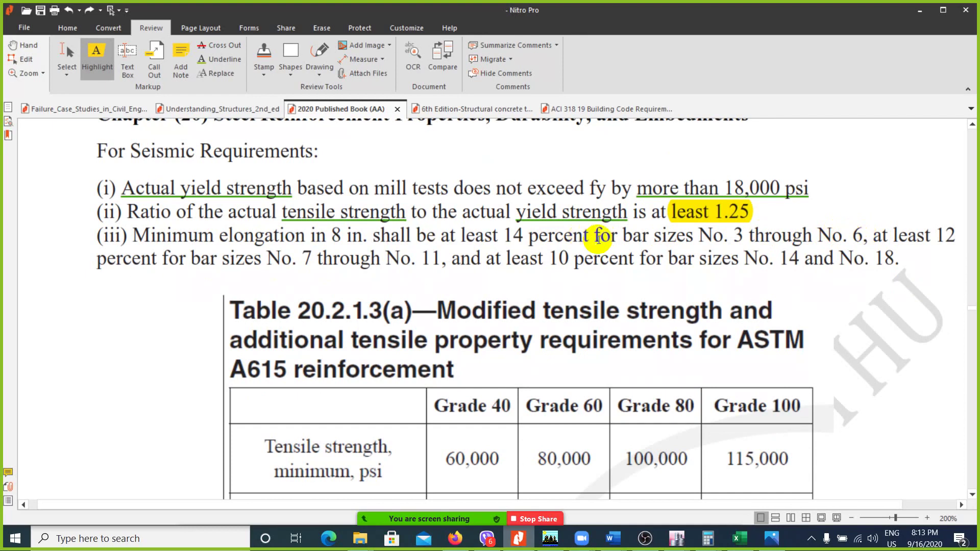
pyautogui.moveTo(601, 236); pyautogui.dragTo(459, 238)
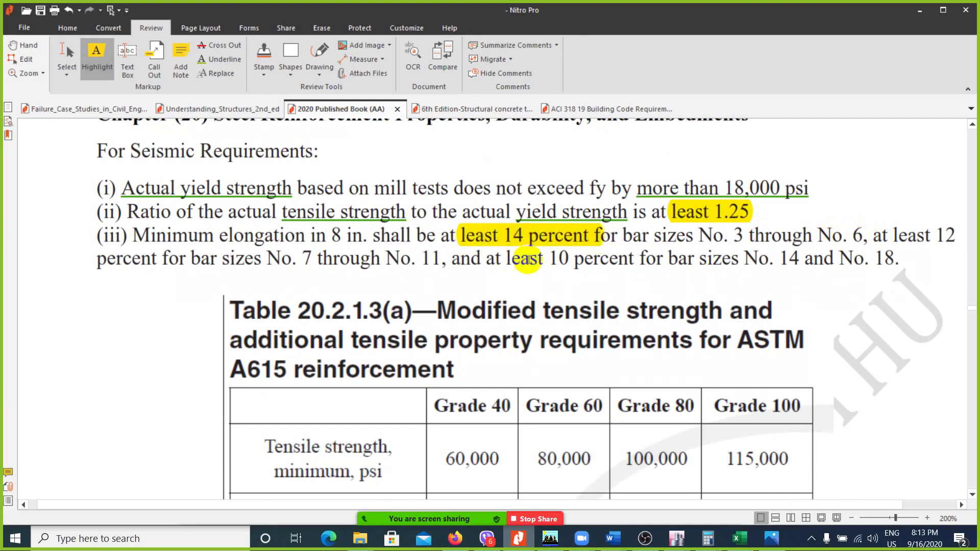
pyautogui.hotkey('ctrl', 'z')
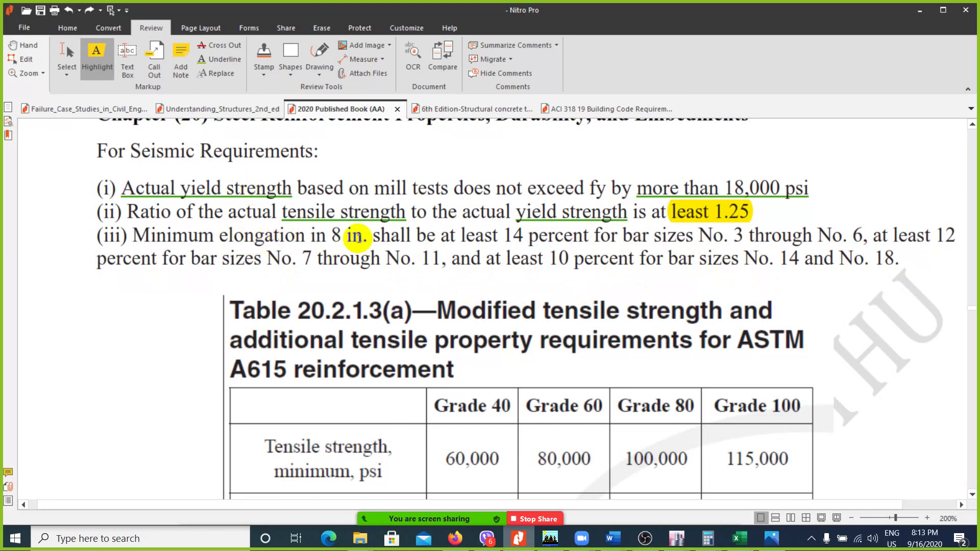
# - Highlight the Grade 40 minimum tensile-to-yield strength ratio of 1.10 in Table 20.2.1.3(a)
pyautogui.scroll(-3, 406, 229)
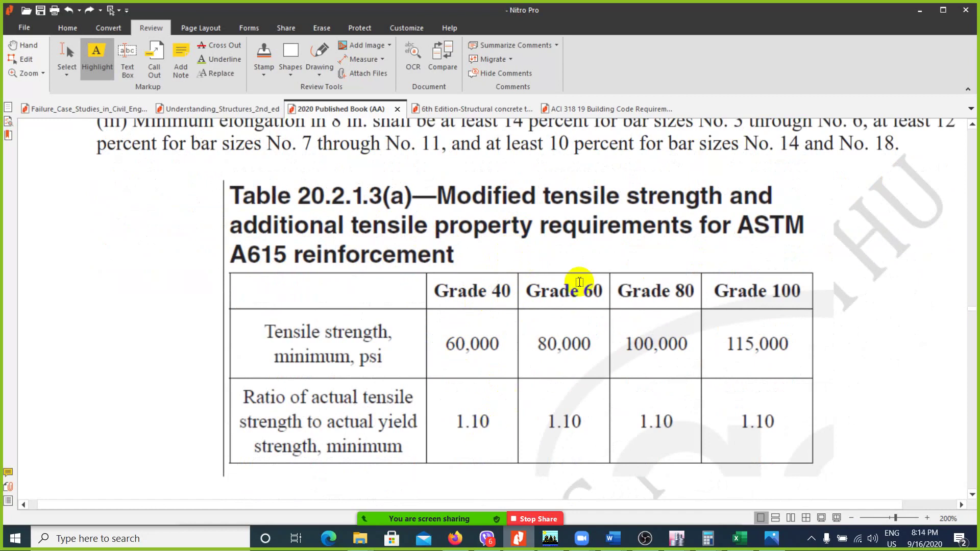
pyautogui.scroll(-1, 581, 284)
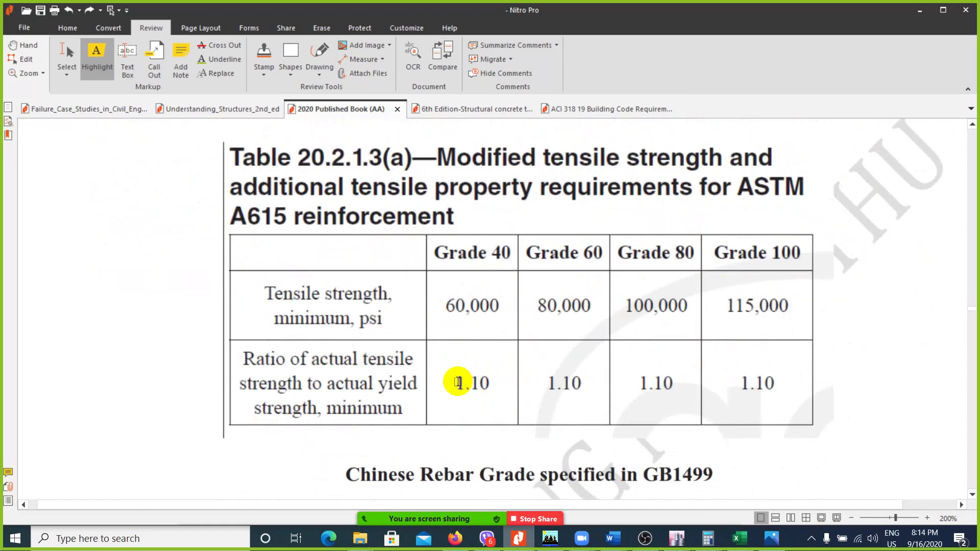
pyautogui.moveTo(447, 380); pyautogui.dragTo(501, 390)
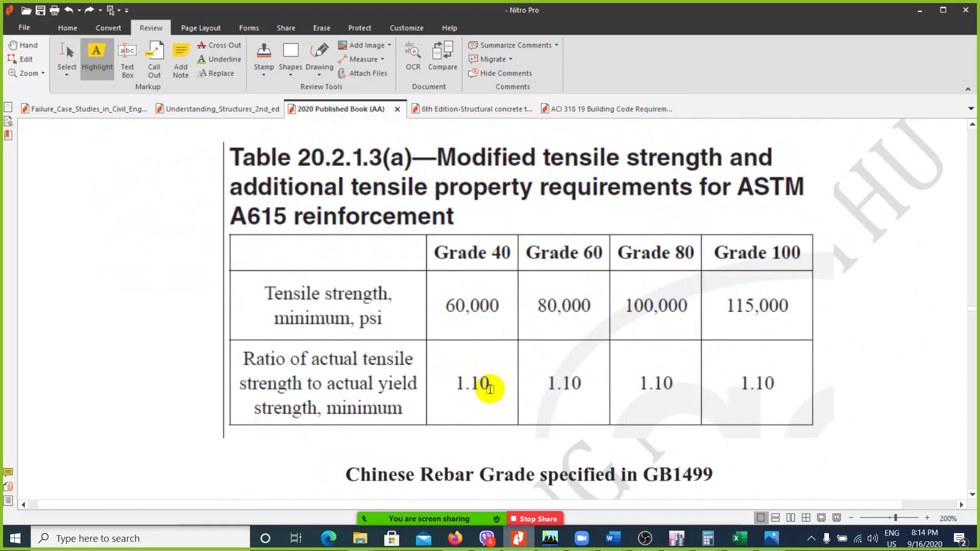
# - Review the Grade 60 tensile-to-yield ratio in Table 20.2.1.3(a) and the Chinese rebar grades specified in GB1499
pyautogui.moveTo(532, 381); pyautogui.dragTo(575, 384)
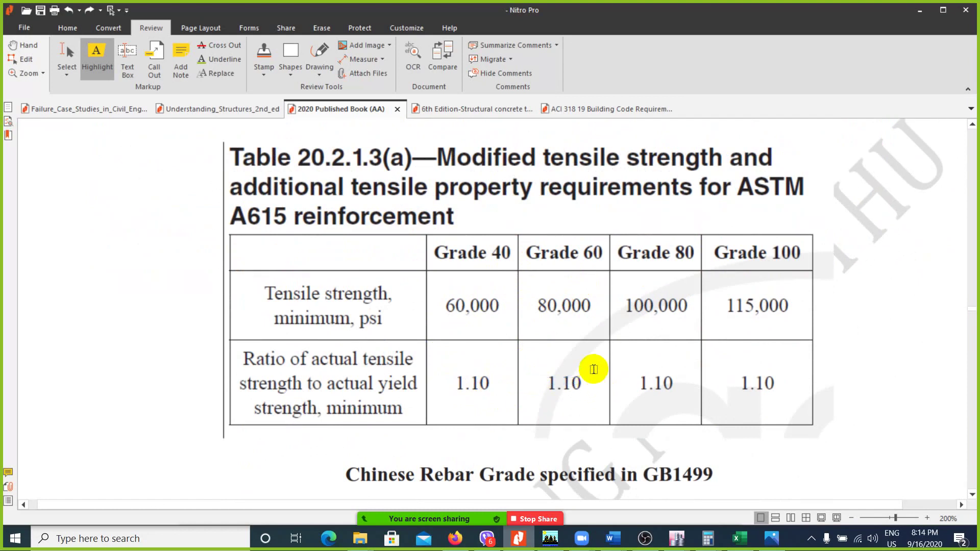
pyautogui.scroll(-3, 586, 349)
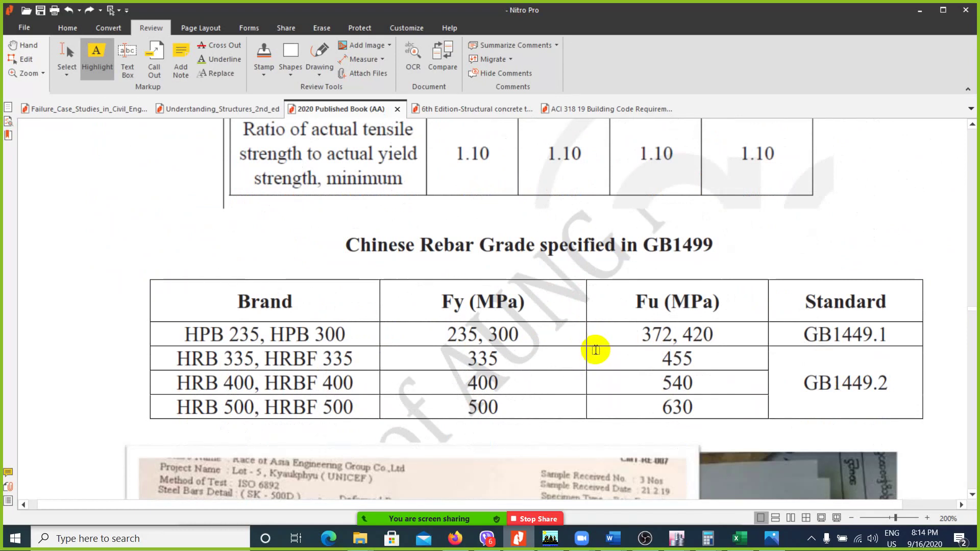
pyautogui.scroll(-1, 595, 350)
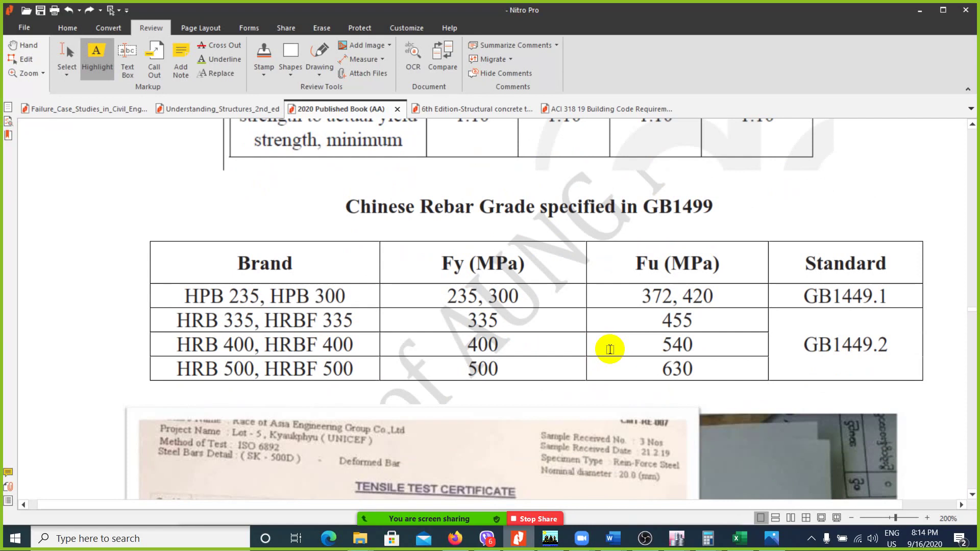
pyautogui.scroll(10, 645, 389)
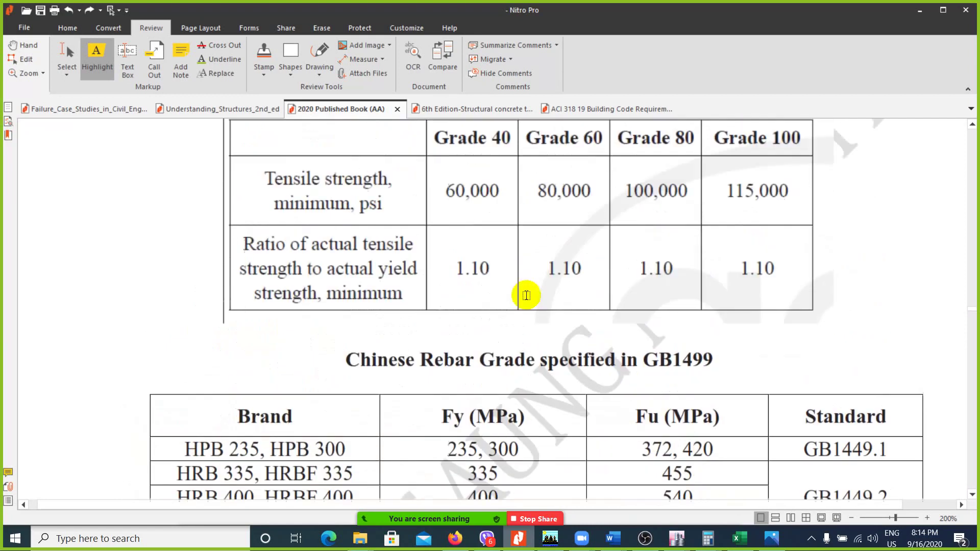
pyautogui.scroll(3, 199, 204)
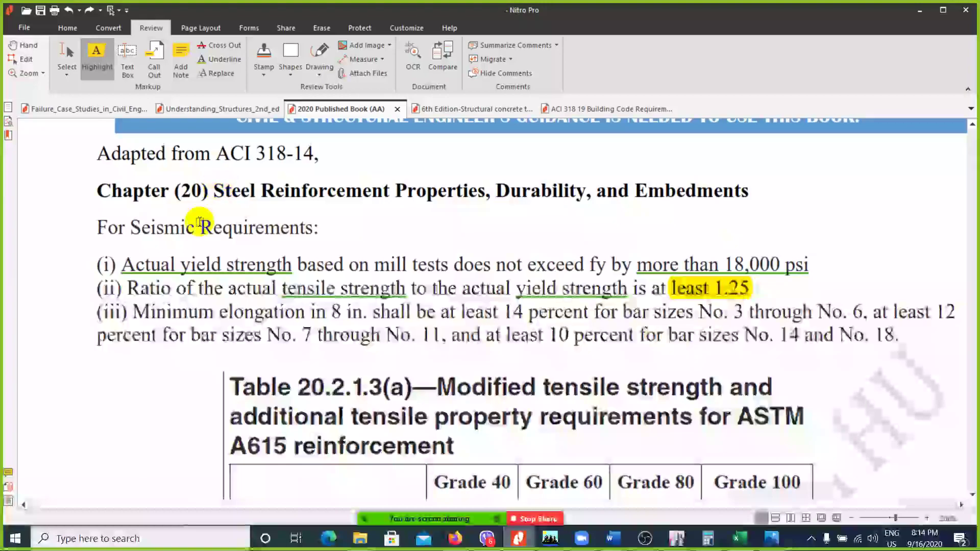
pyautogui.scroll(-12, 444, 304)
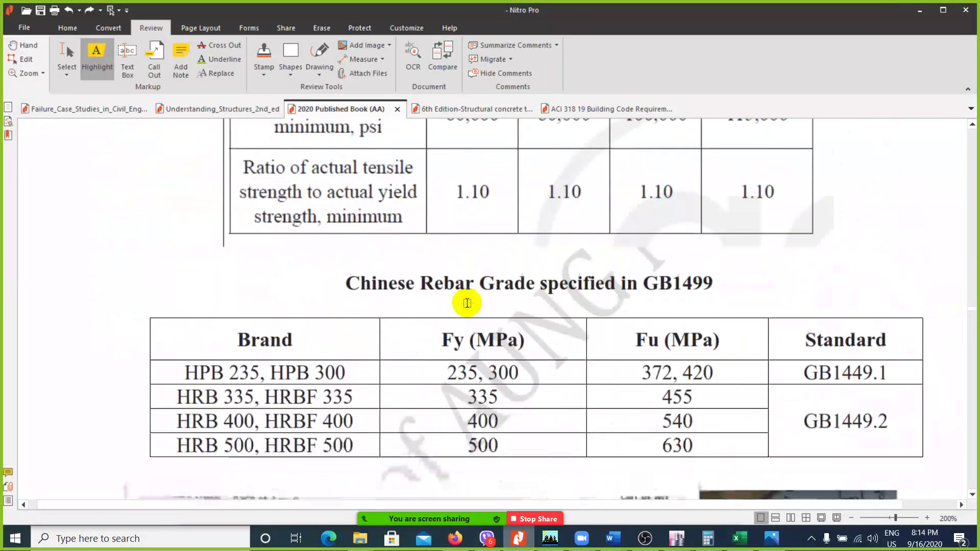
pyautogui.scroll(5, 477, 293)
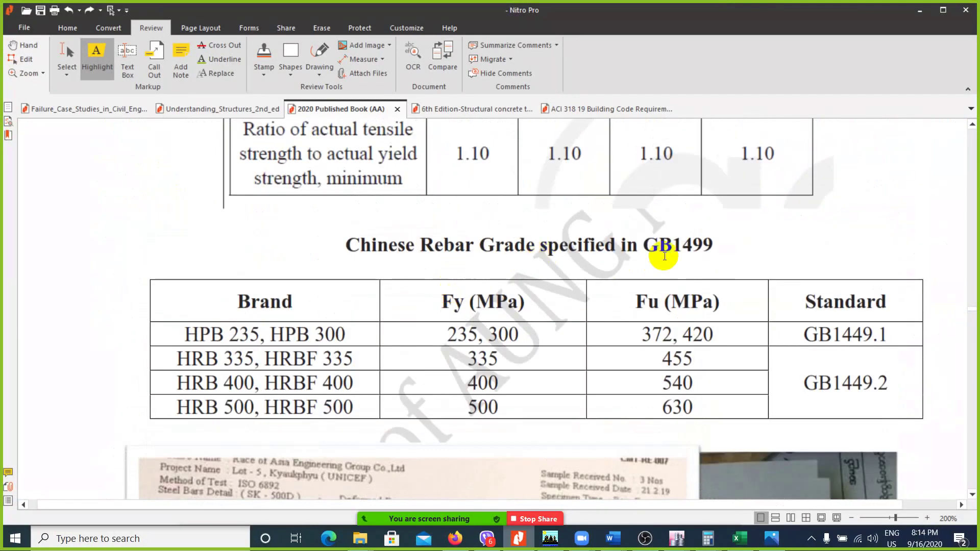
pyautogui.moveTo(673, 248); pyautogui.dragTo(703, 250)
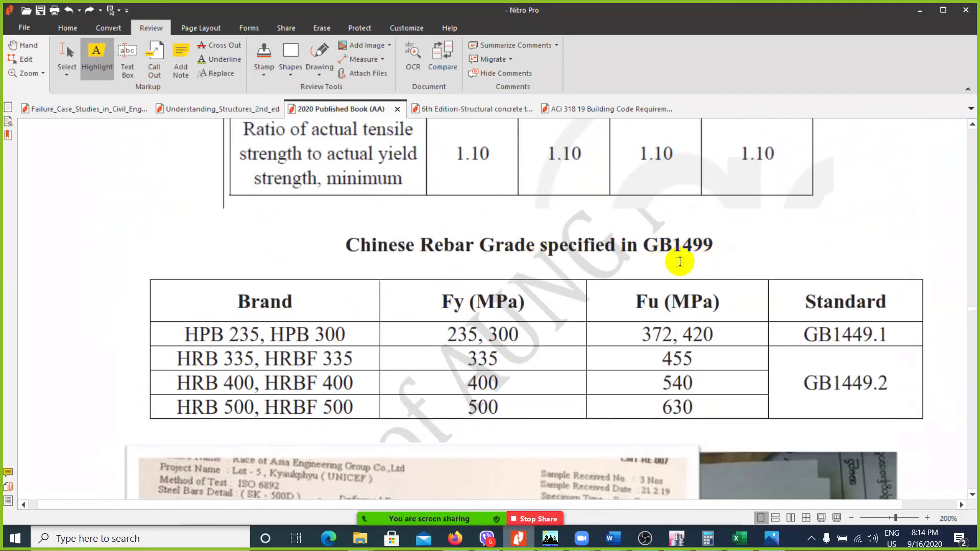
pyautogui.scroll(-1, 528, 297)
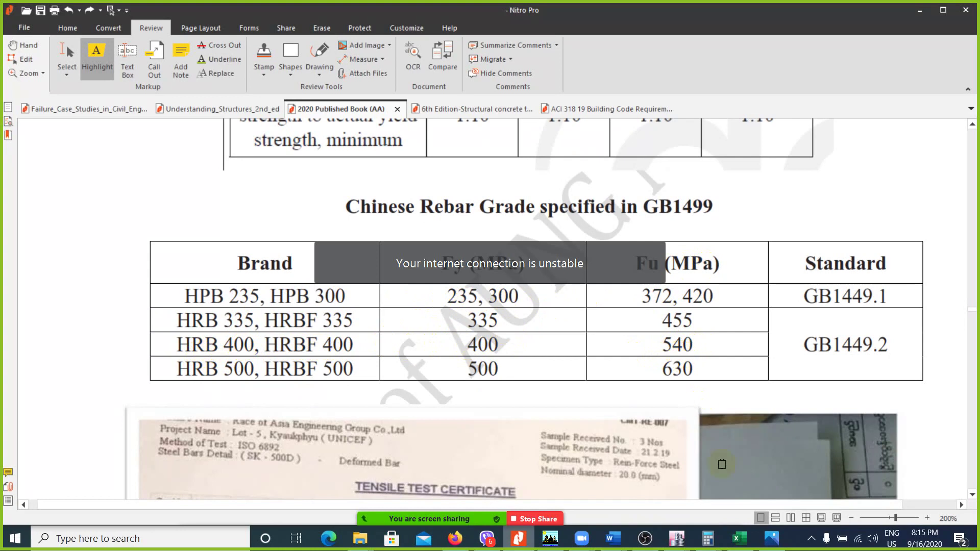
# - Switch to the Book1 worksheet in Excel and review the HRB 400 and HRB 500 yield strength comparisons
pyautogui.click(750, 539)
pyautogui.scroll(-1, 571, 407)
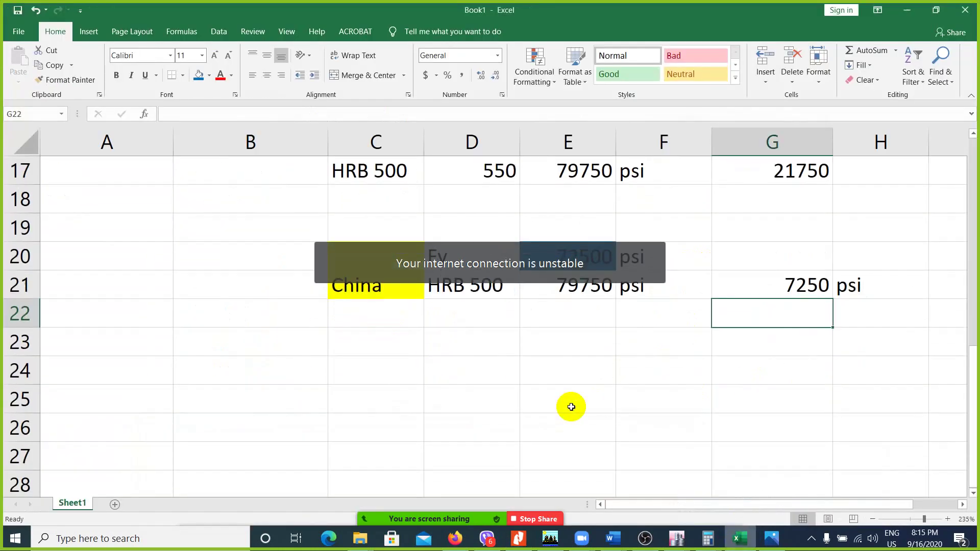
pyautogui.scroll(4, 571, 407)
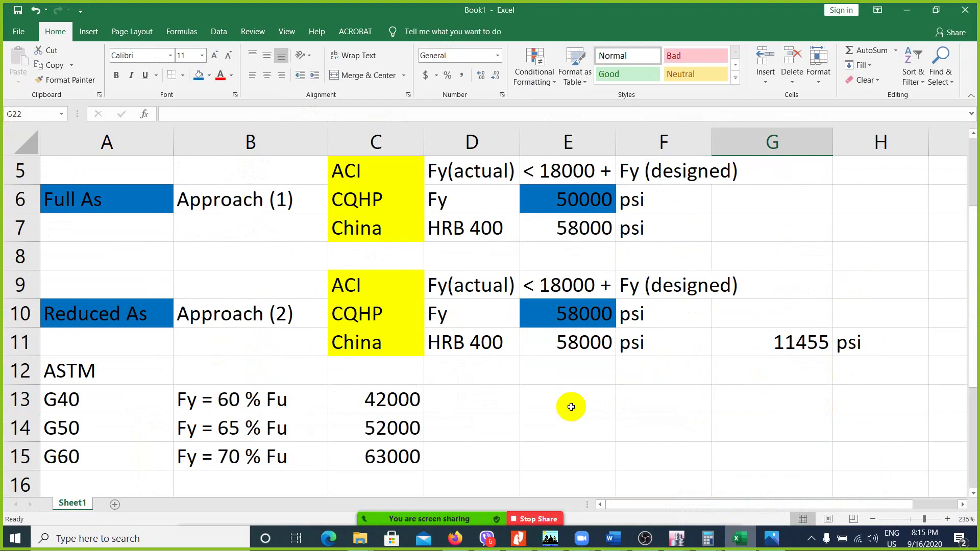
pyautogui.scroll(2, 571, 407)
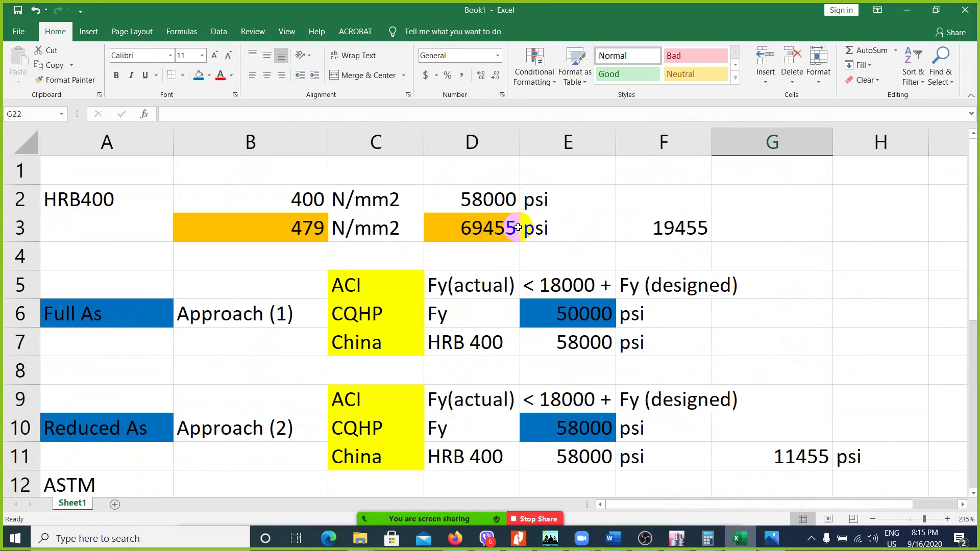
pyautogui.scroll(-5, 414, 307)
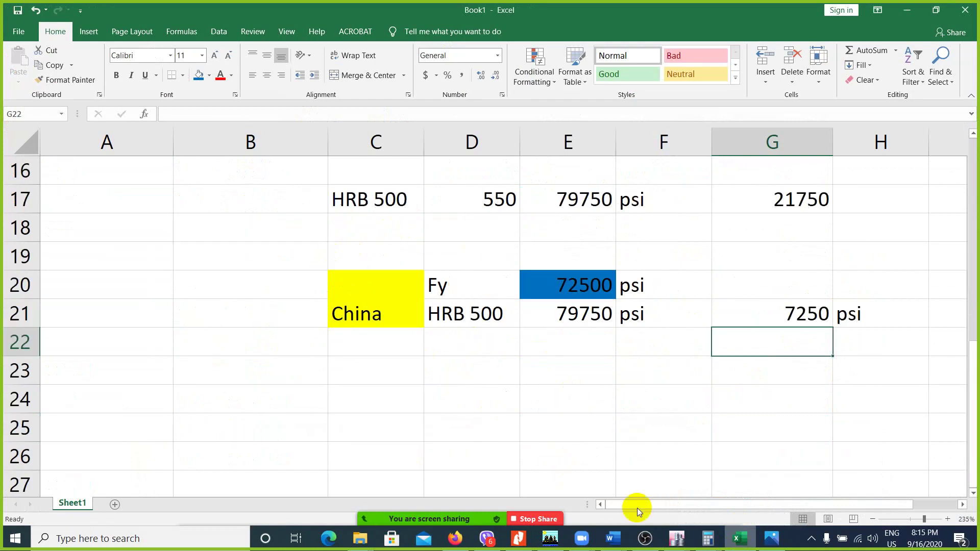
# - Switch to ETABS and set the HRB400 rebar's minimum yield strength to 400*145 and minimum tensile strength to 540*145 lb/in²
pyautogui.moveTo(677, 538)
pyautogui.click(709, 490)
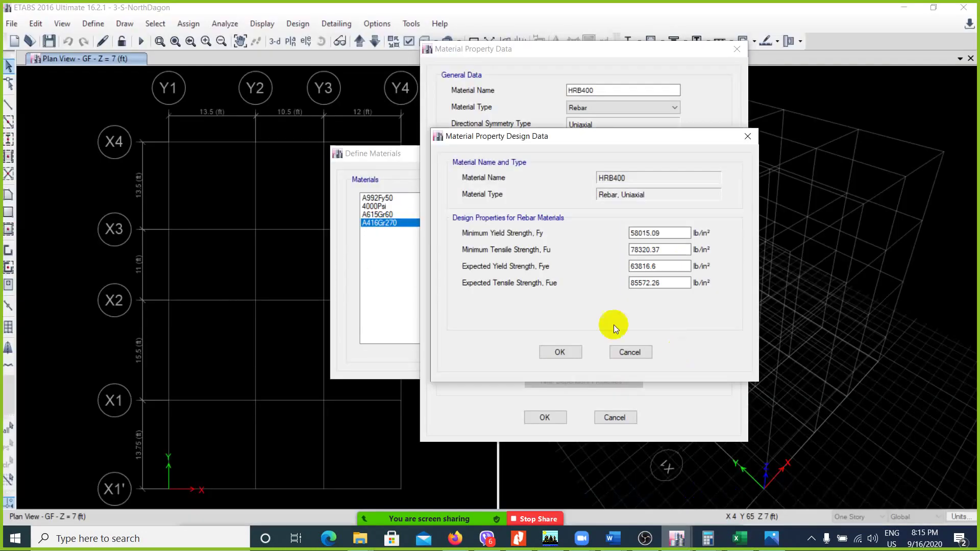
pyautogui.doubleClick(670, 233)
pyautogui.write('400*145')
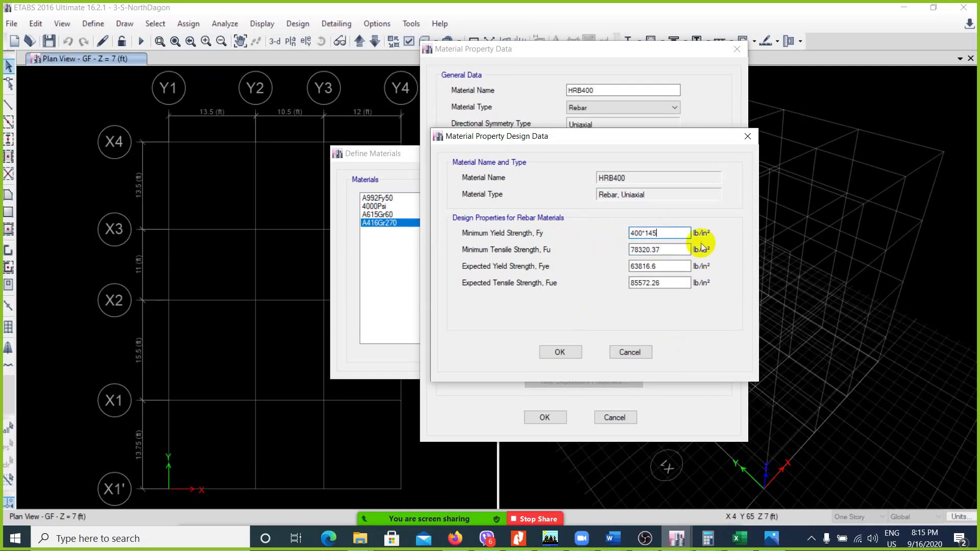
pyautogui.press('Tab')
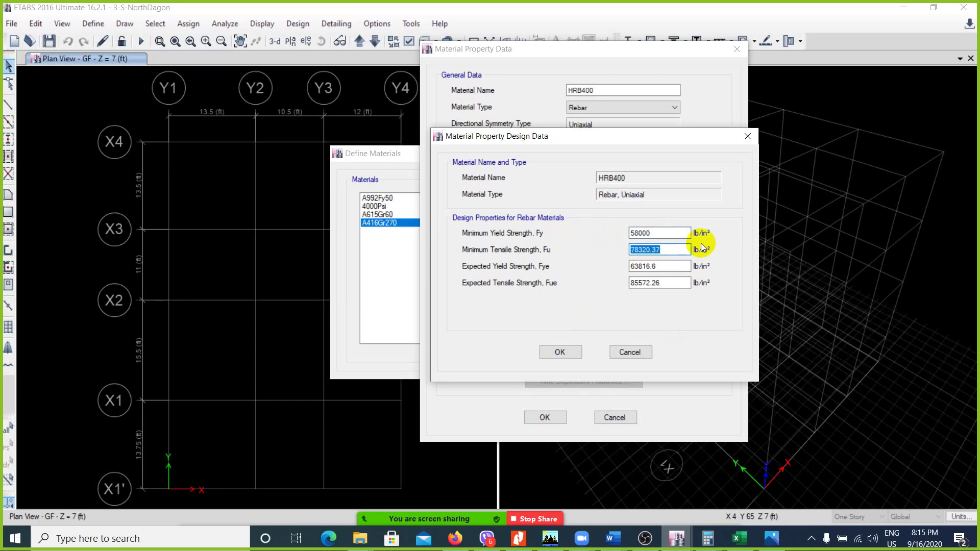
pyautogui.write('540*145')
pyautogui.press('Tab')
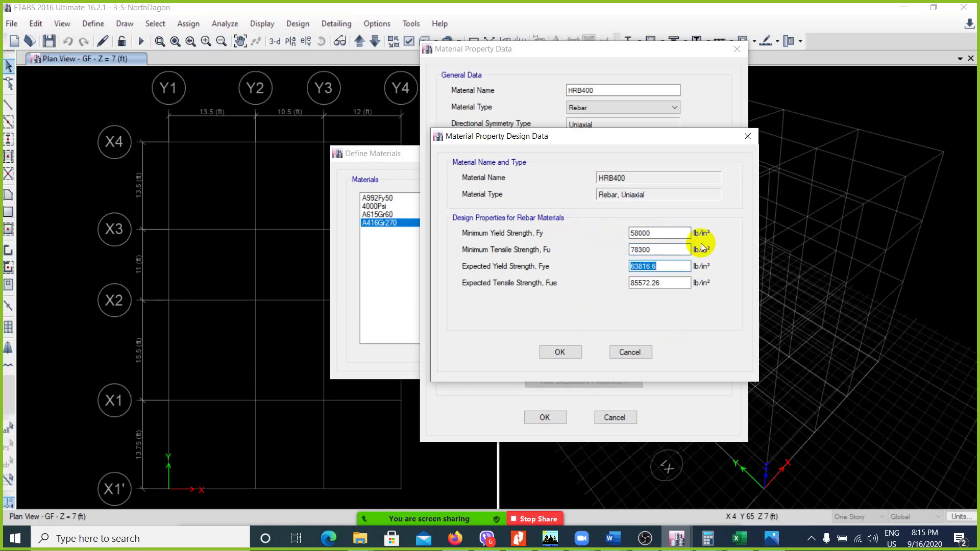
# - Check the GB1499 table in Nitro Pro, and switch to Firefox to search for "hrb400 specification" in a new tab
pyautogui.click(528, 549)
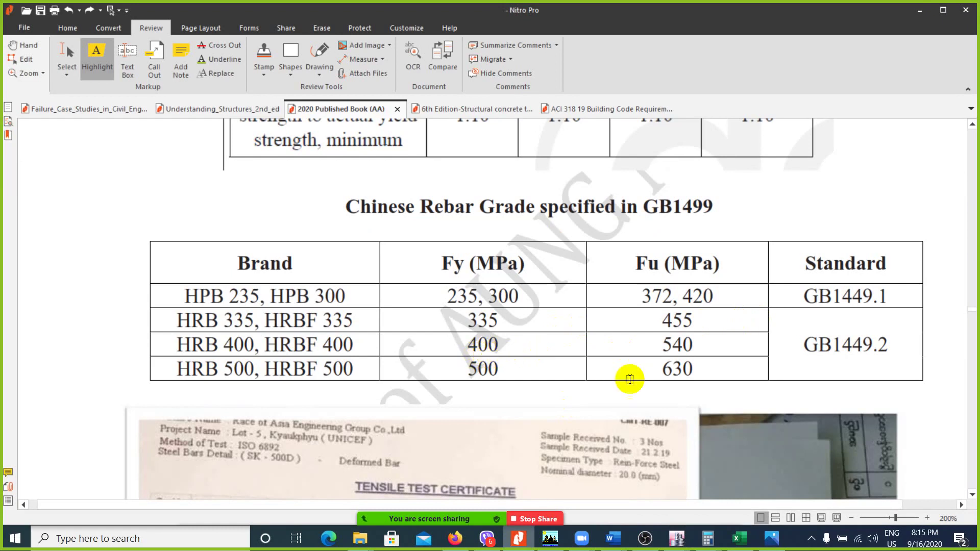
pyautogui.click(456, 541)
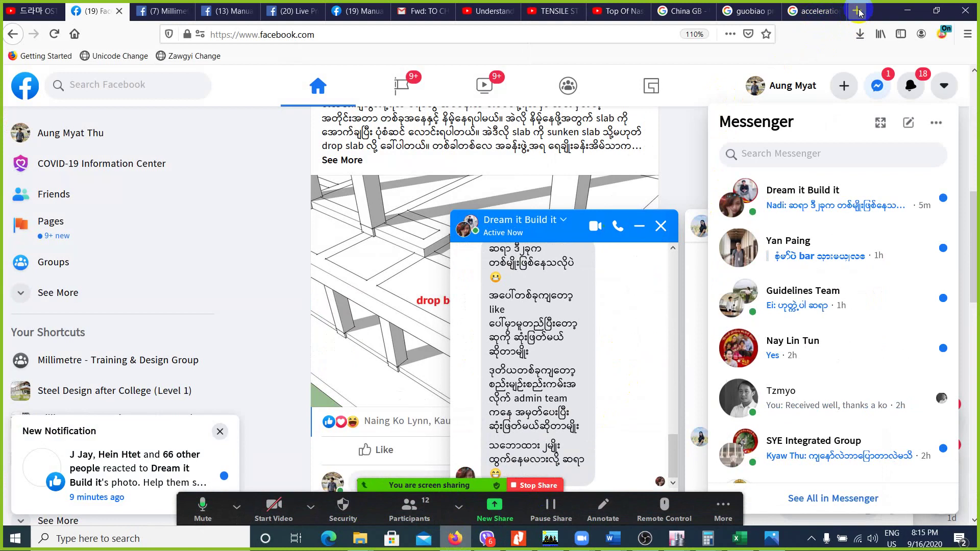
pyautogui.click(857, 10)
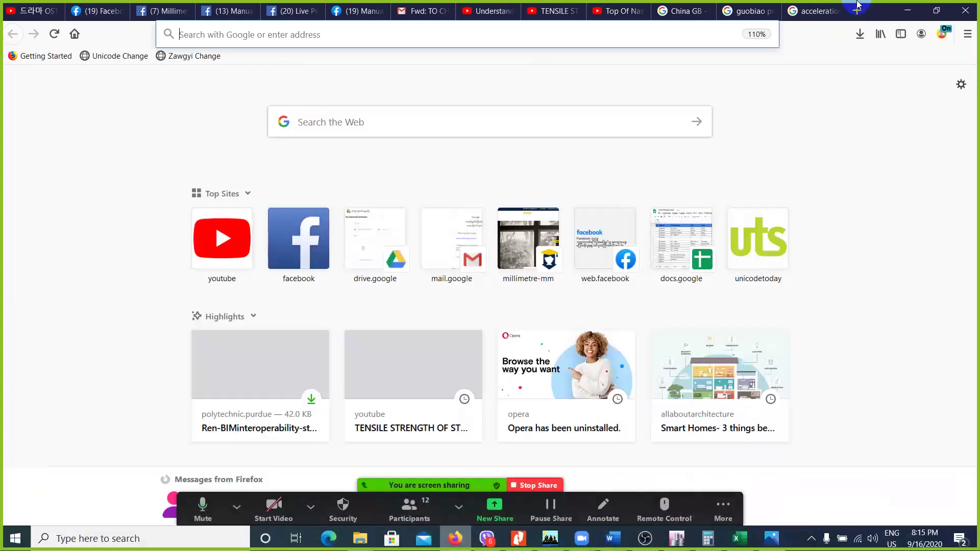
pyautogui.click(461, 125)
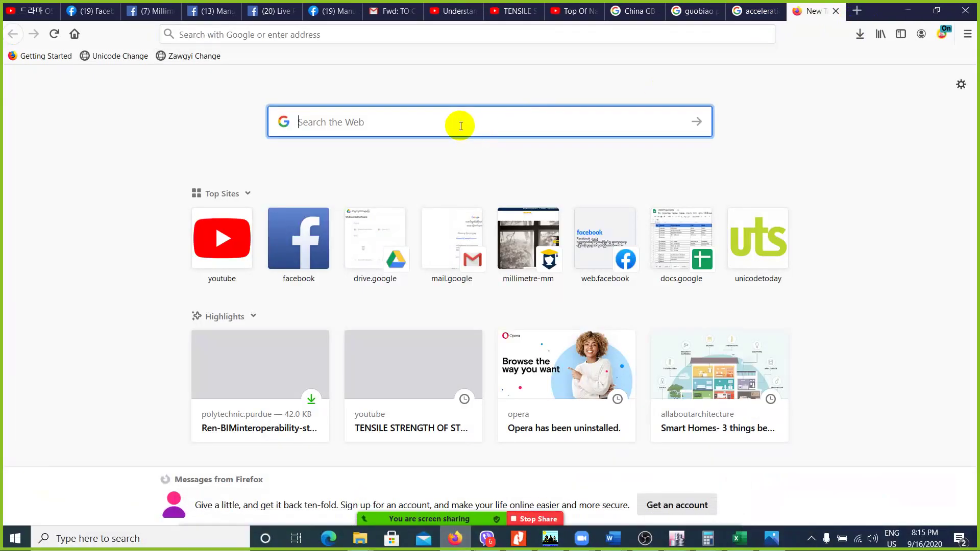
pyautogui.write('D')
pyautogui.write('re')
pyautogui.write('RB 40')
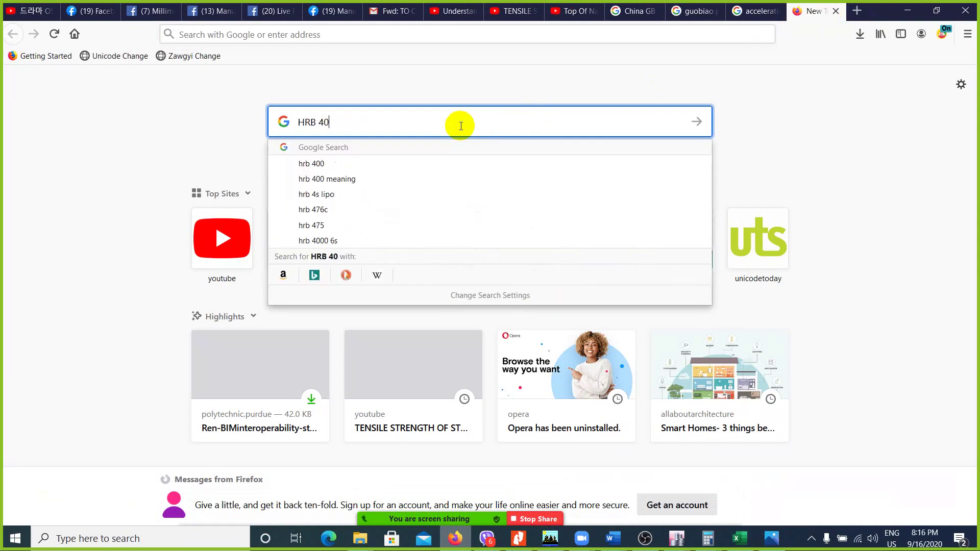
pyautogui.write('0')
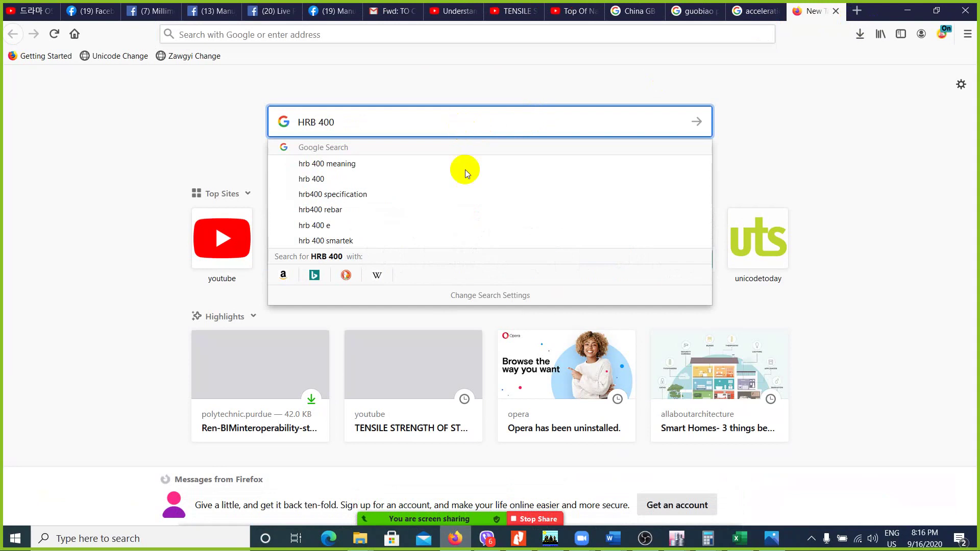
pyautogui.click(406, 189)
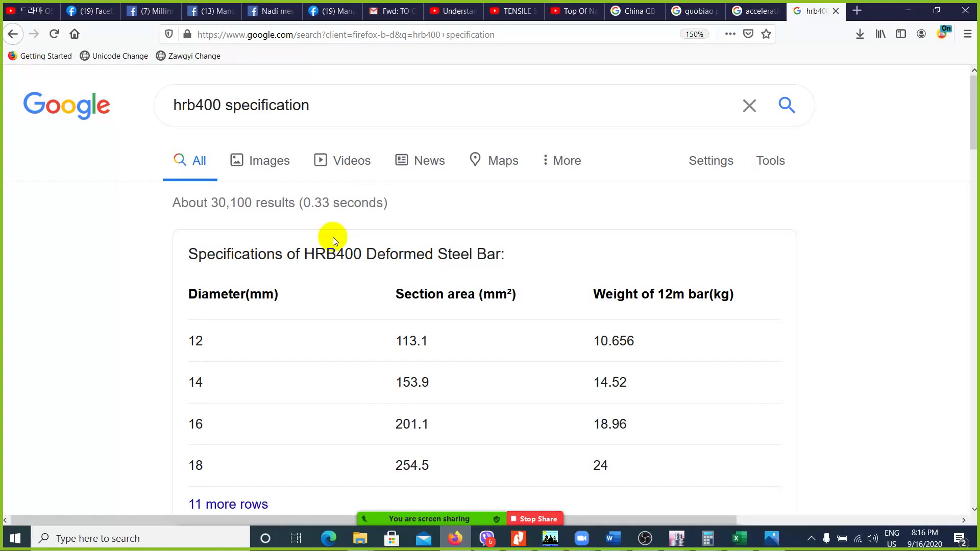
# - Open the jingyesteel.com.cn result about HRB400E, HRB400 and HRB500 rebar in a new tab
pyautogui.scroll(-5, 344, 252)
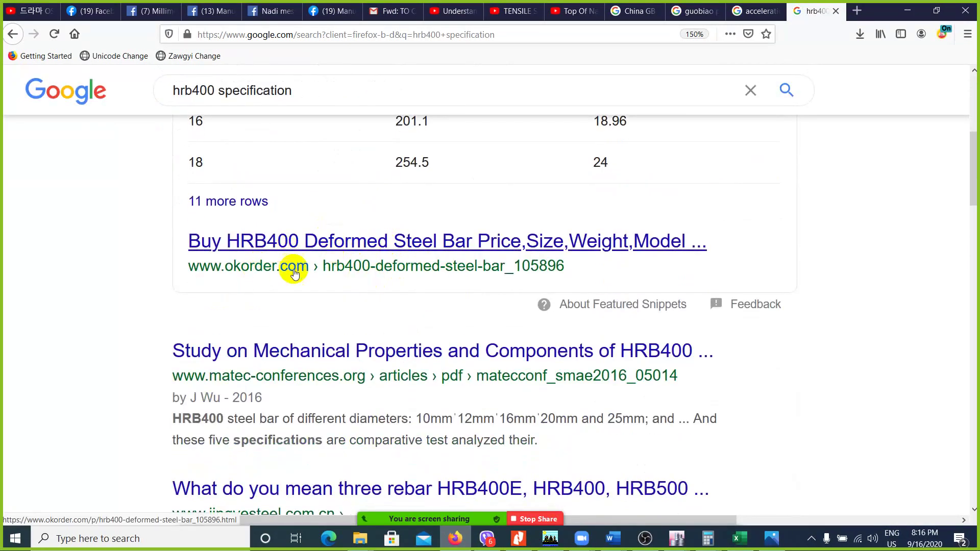
pyautogui.scroll(-2, 295, 273)
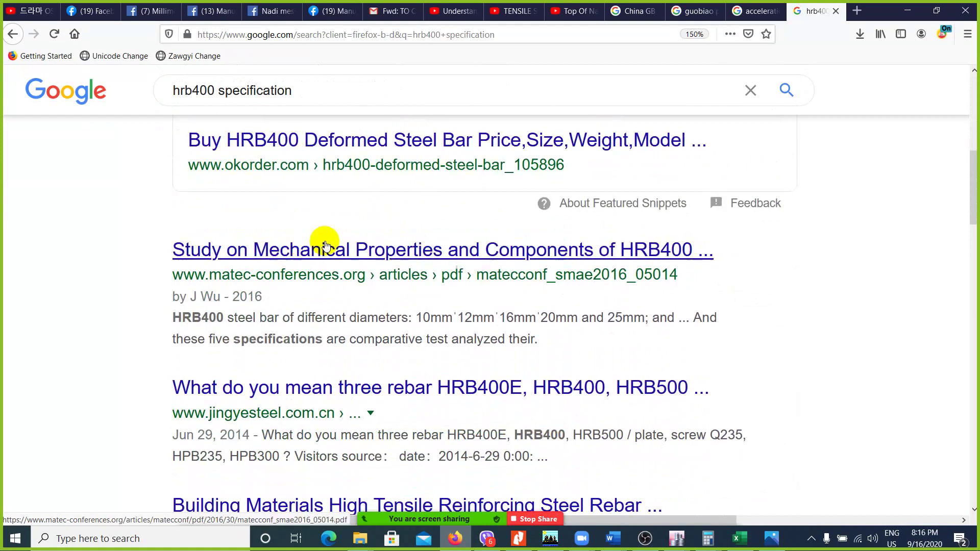
pyautogui.rightClick(349, 398)
pyautogui.click(380, 401)
# - Refine the search to "hrb400 specification alibaba" and open the Alibaba: Global Products result
pyautogui.scroll(-4, 384, 318)
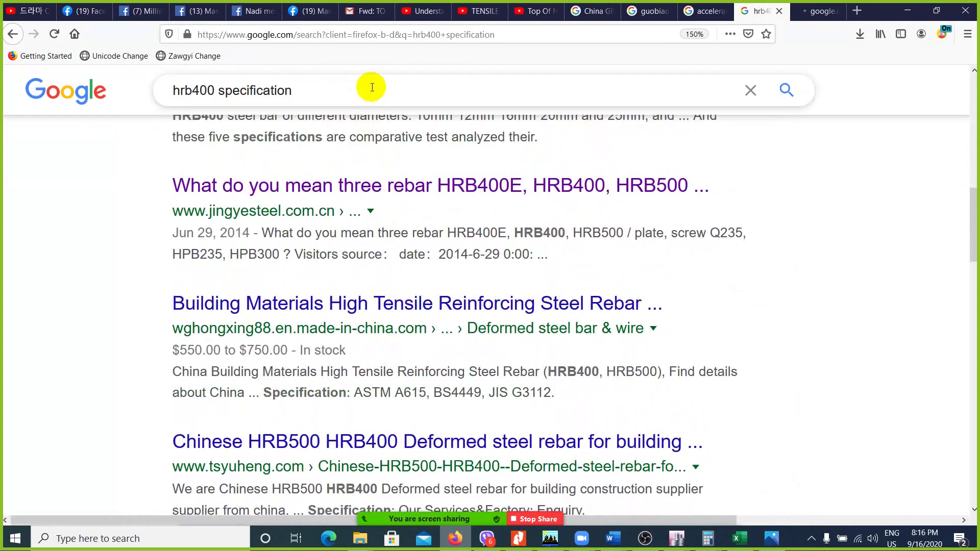
pyautogui.write('aliba')
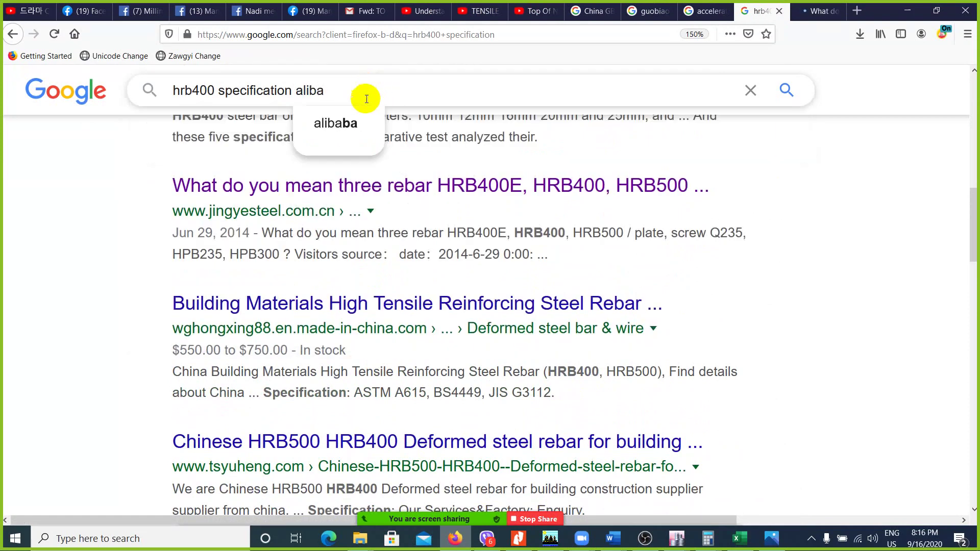
pyautogui.click(338, 121)
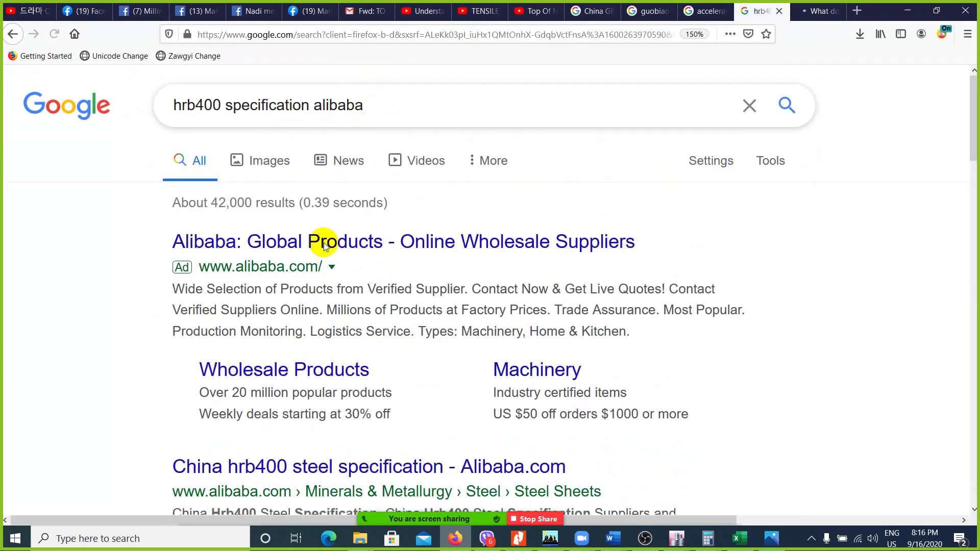
pyautogui.click(531, 317)
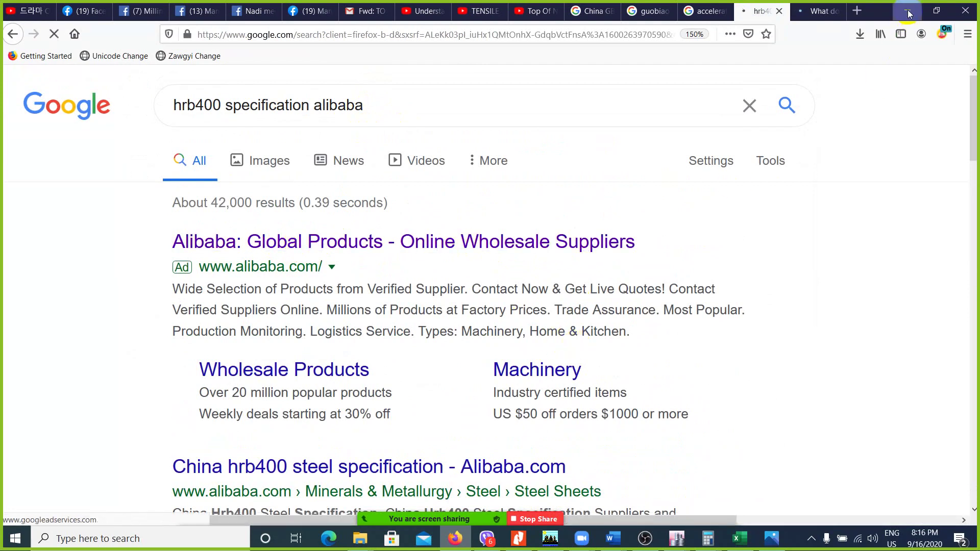
# - Read the Jingye Group article's yield strength standards and three seismic reinforcement requirements for HRB400E and HRB500E rebar
pyautogui.click(820, 11)
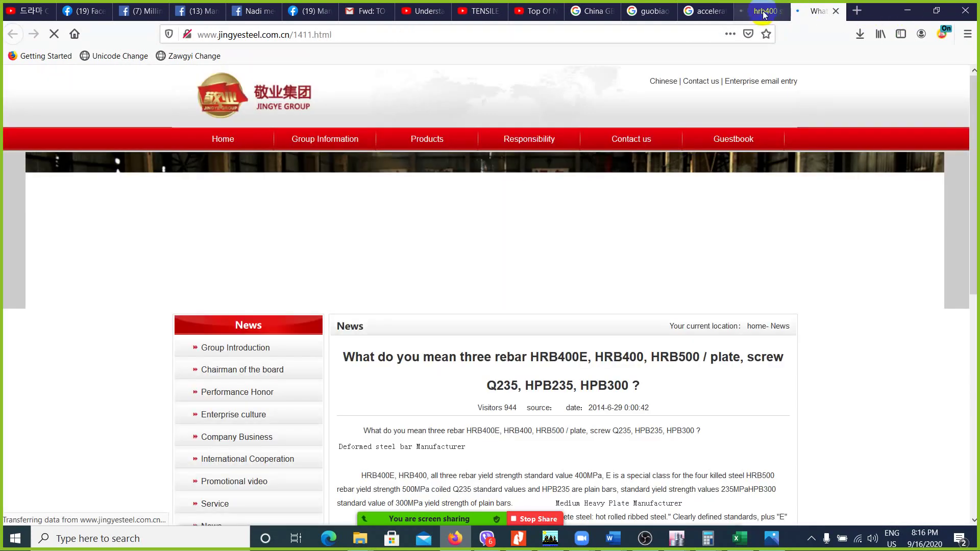
pyautogui.scroll(-2, 547, 319)
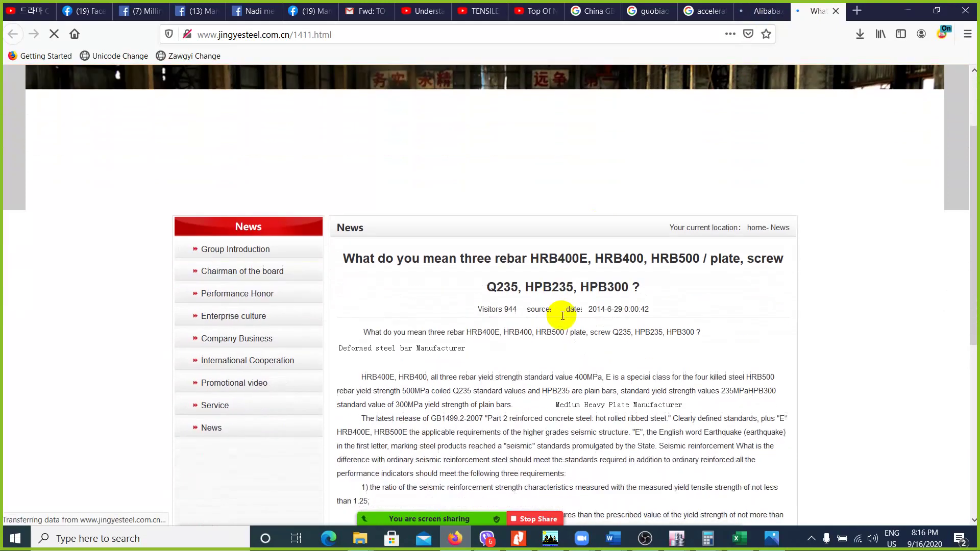
pyautogui.scroll(-3, 562, 316)
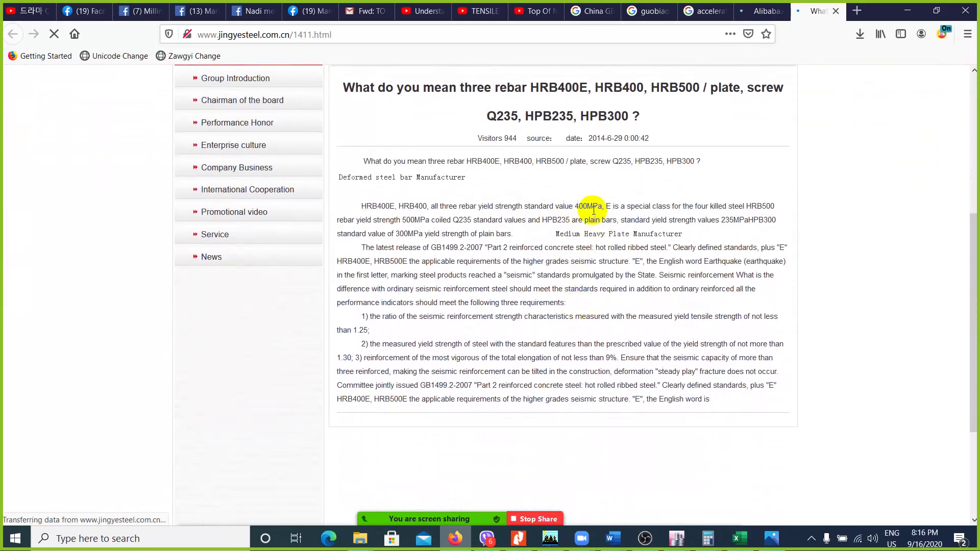
pyautogui.scroll(-3, 594, 210)
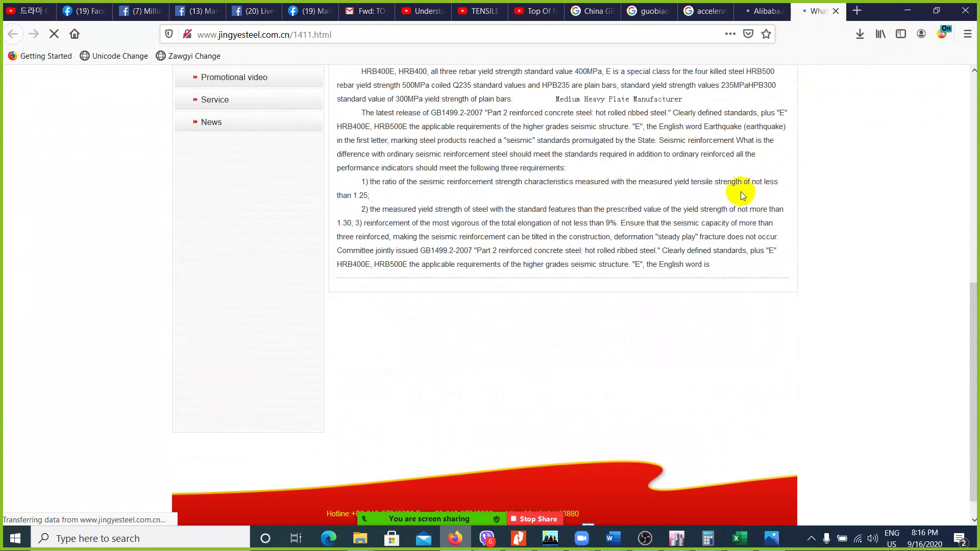
pyautogui.keyDown('ctrl'); pyautogui.scroll(1, 592, 194); pyautogui.keyUp('ctrl')
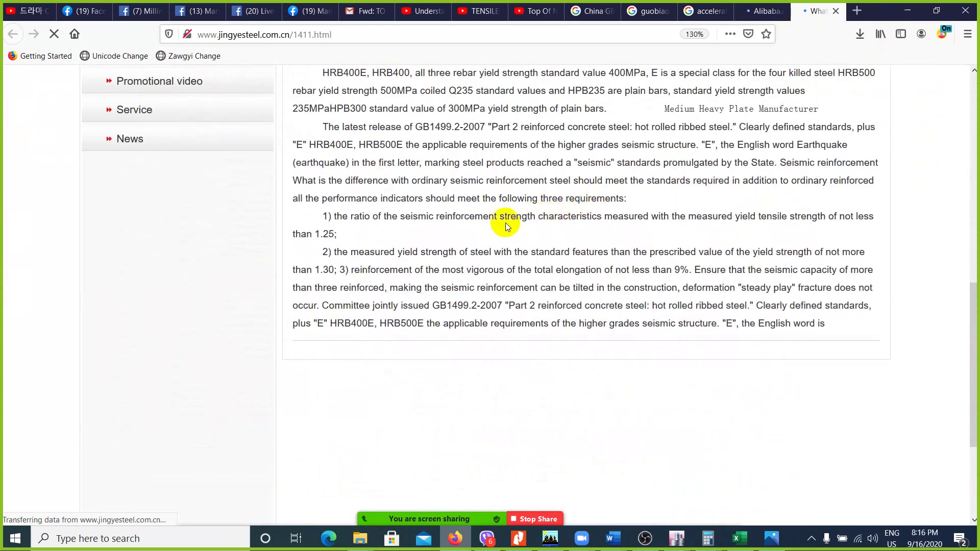
# - Enlarge the Jingye article and mark the first seismic requirement on the tensile-to-yield strength ratio for reading
pyautogui.keyDown('ctrl'); pyautogui.scroll(1, 457, 221); pyautogui.keyUp('ctrl')
pyautogui.keyDown('ctrl'); pyautogui.scroll(1, 433, 220); pyautogui.keyUp('ctrl')
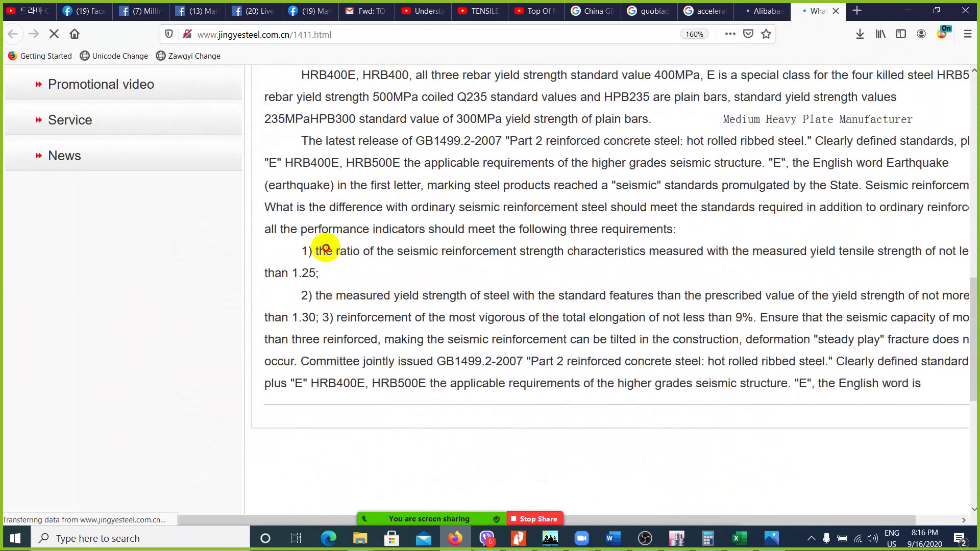
pyautogui.moveTo(325, 251); pyautogui.dragTo(476, 282)
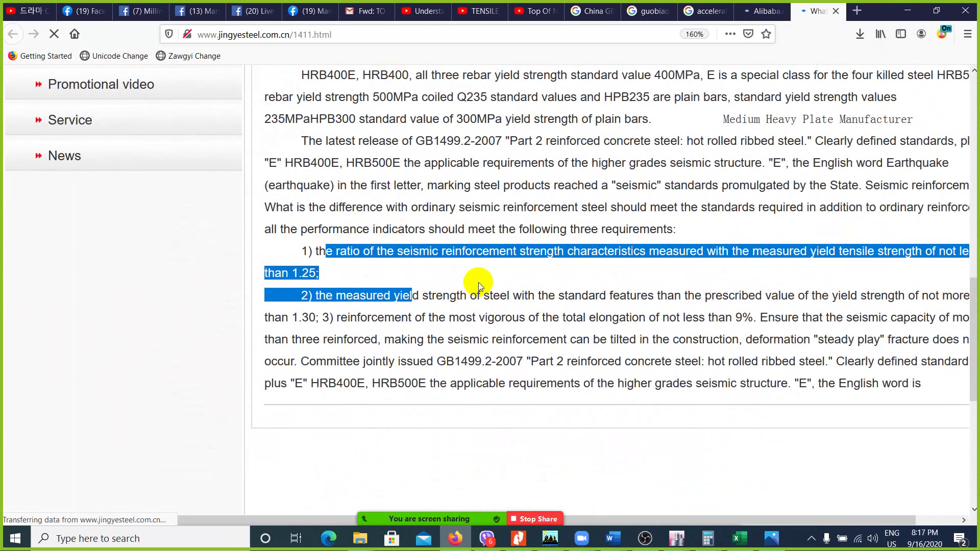
pyautogui.keyDown('ctrl'); pyautogui.scroll(-1, 479, 282); pyautogui.keyUp('ctrl')
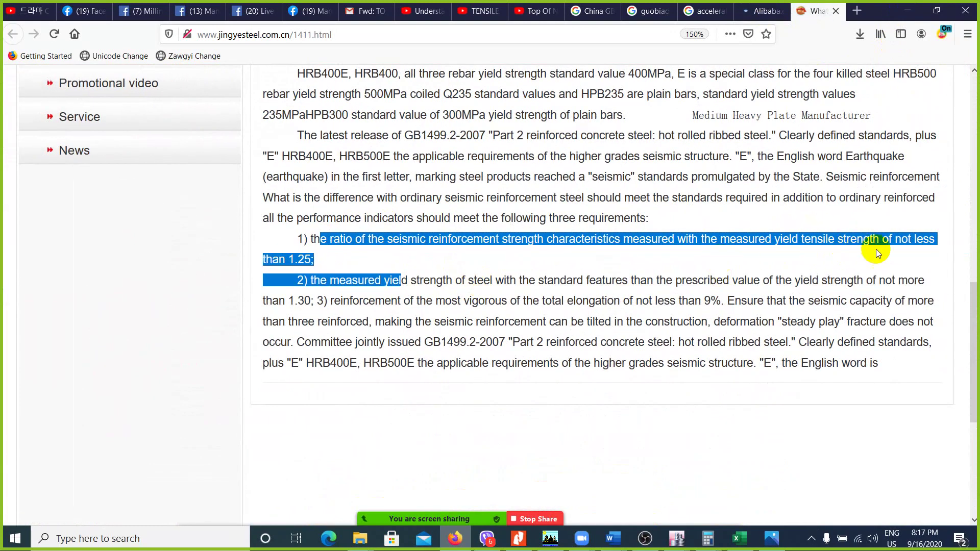
# - Switch back to the 2020 Published Book in Nitro Pro and examine the tensile test certificate and test report in the sample results
pyautogui.click(912, 9)
pyautogui.scroll(-3, 555, 335)
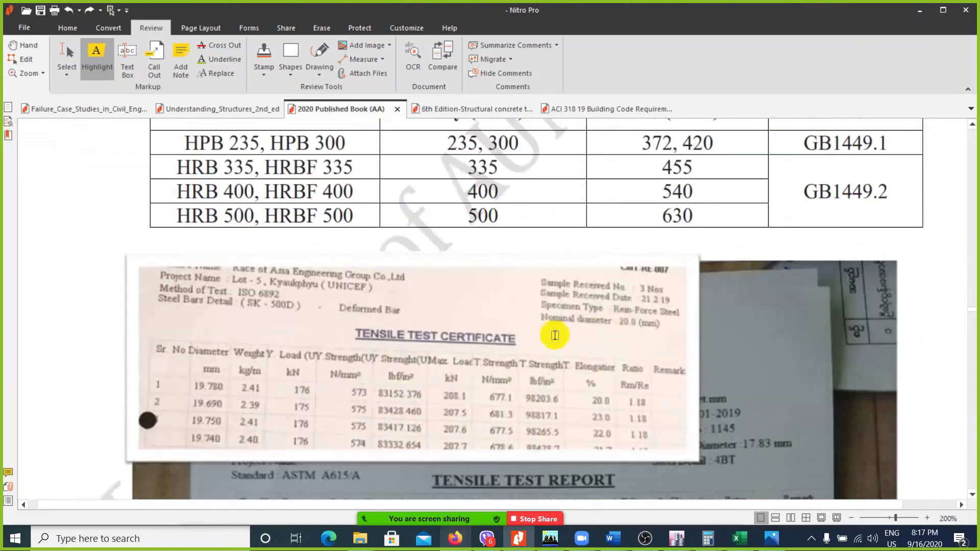
pyautogui.scroll(-2, 555, 336)
pyautogui.scroll(-2, 531, 245)
pyautogui.scroll(-1, 545, 247)
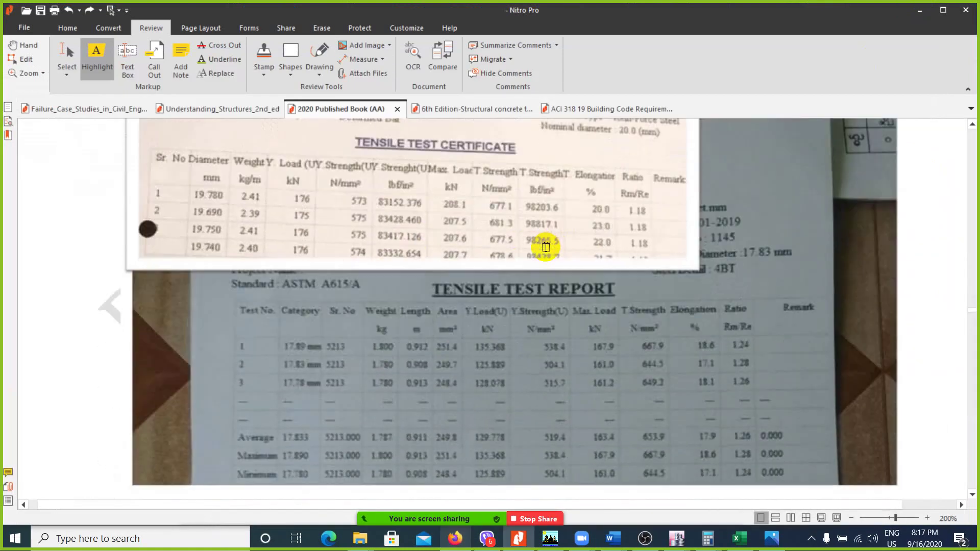
pyautogui.scroll(3, 470, 225)
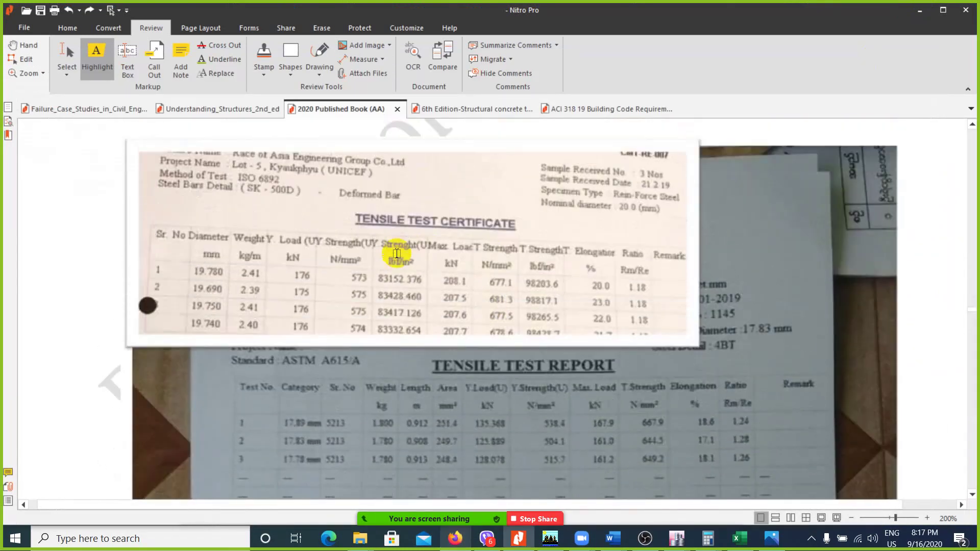
pyautogui.scroll(-6, 557, 334)
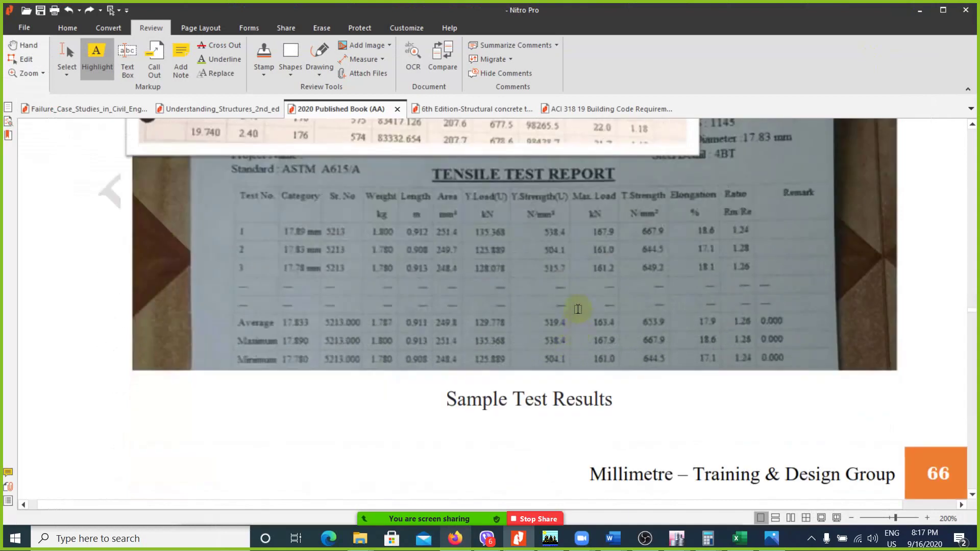
pyautogui.scroll(-2, 578, 309)
pyautogui.scroll(-2, 578, 302)
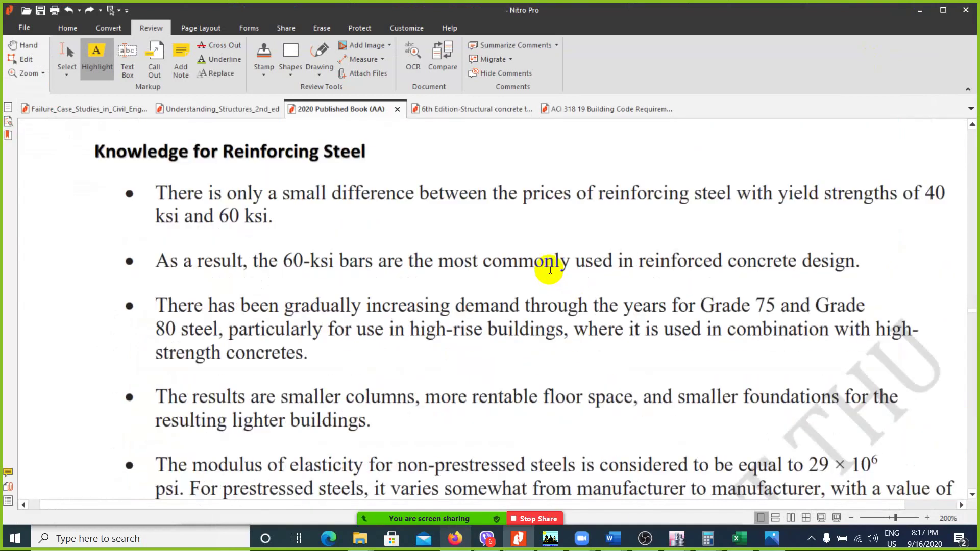
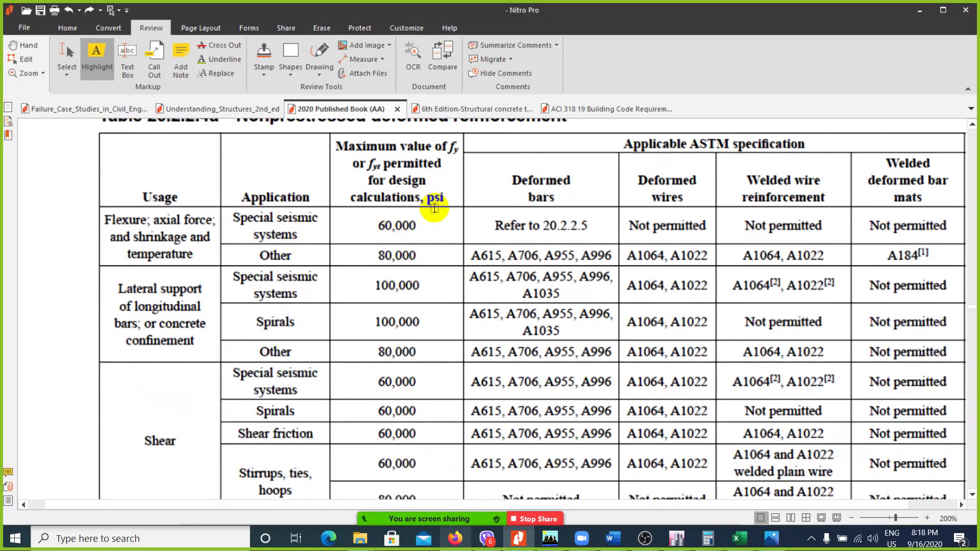
# - Examine the nonprestressed deformed reinforcement table for the maximum fy permitted in flexure, confinement, shear and torsion design
pyautogui.scroll(-3, 397, 289)
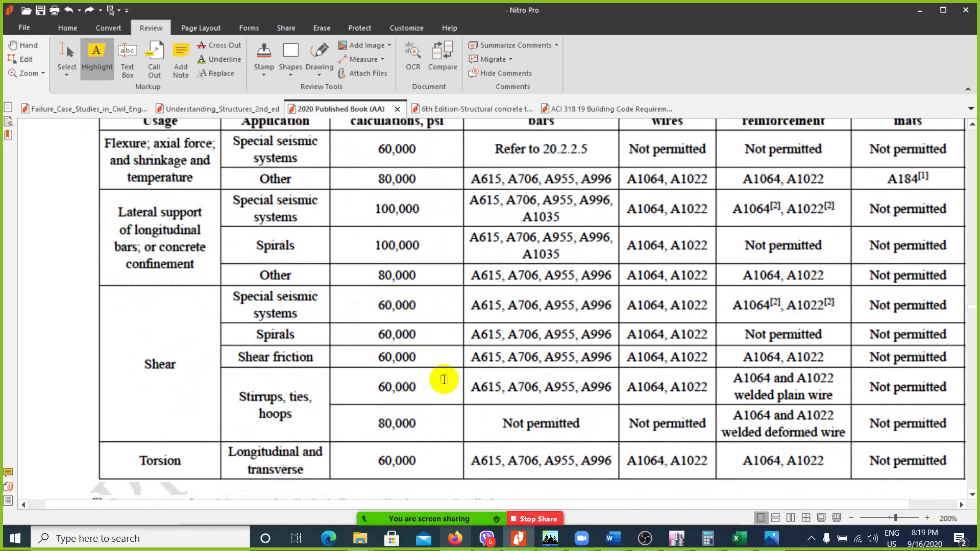
pyautogui.scroll(2, 445, 382)
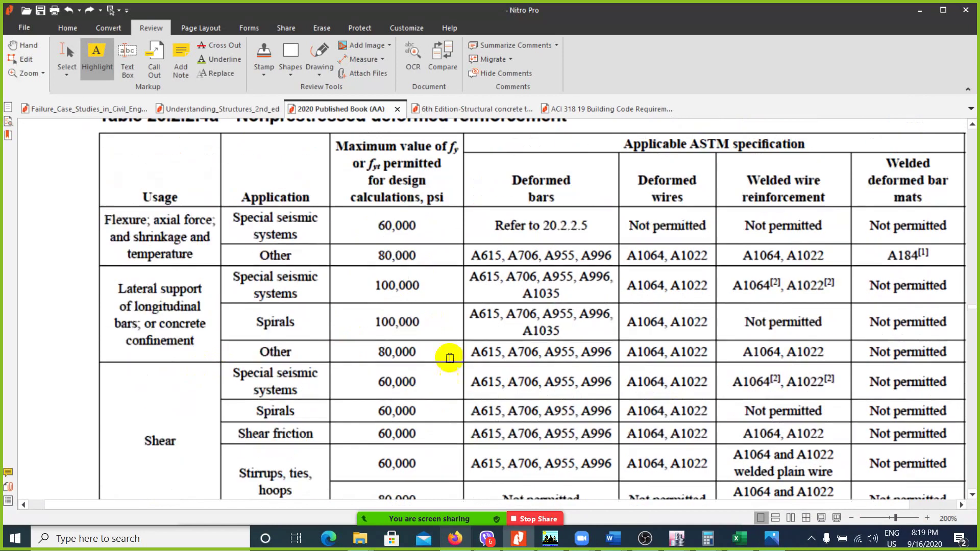
pyautogui.scroll(1, 449, 291)
pyautogui.scroll(-1, 432, 210)
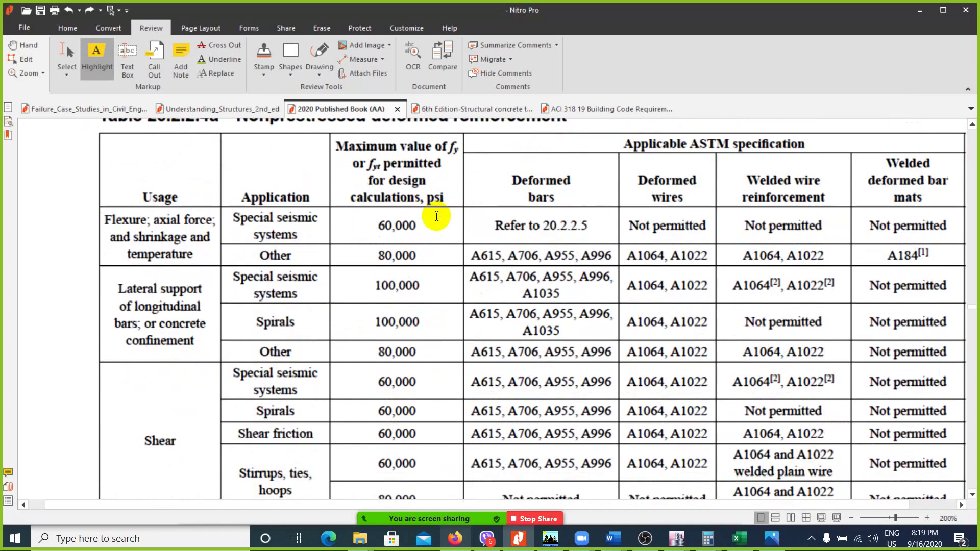
pyautogui.scroll(-1, 434, 225)
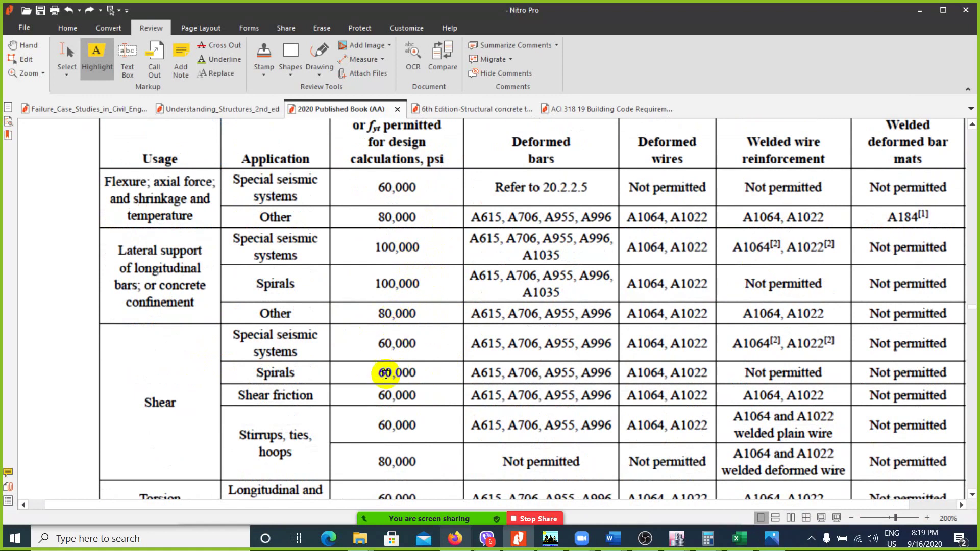
# - Review the Grade 40, 50 and 60 strength and elongation table and the ductility diagram earlier in the book
pyautogui.scroll(15, 485, 299)
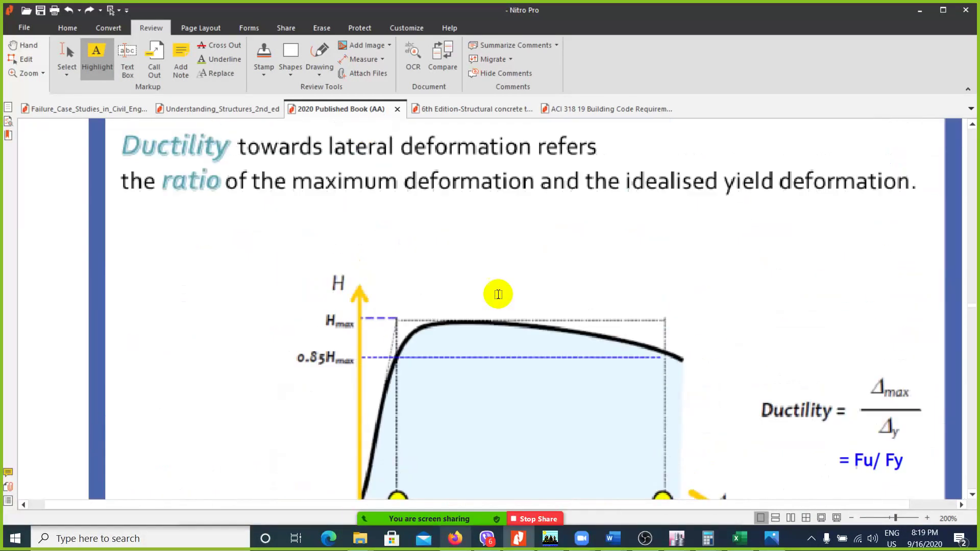
pyautogui.scroll(2, 507, 294)
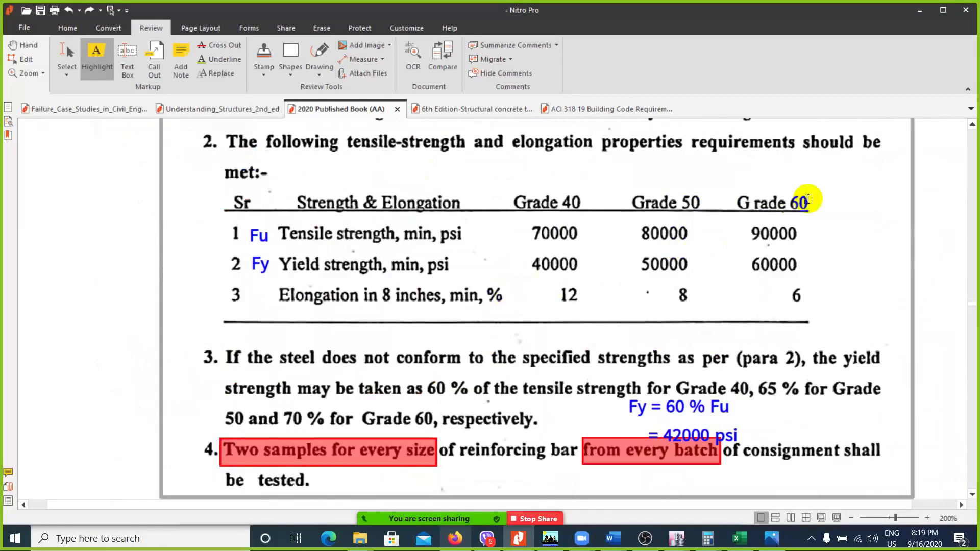
pyautogui.scroll(-1, 713, 256)
pyautogui.scroll(-10, 713, 256)
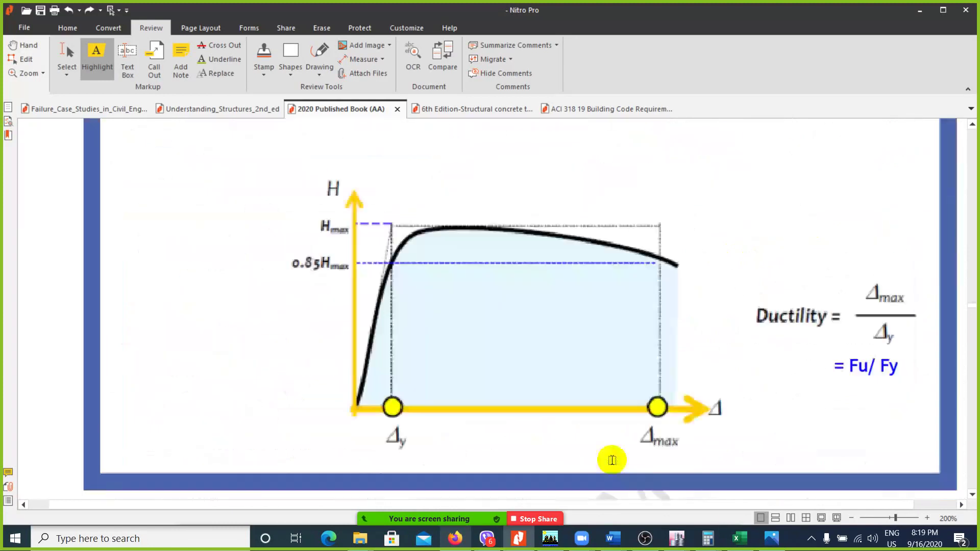
# - Switch to the Excel workbook, review the HRB 500 and HRB 400 strength comparisons, and return to the book in Nitro Pro
pyautogui.click(741, 538)
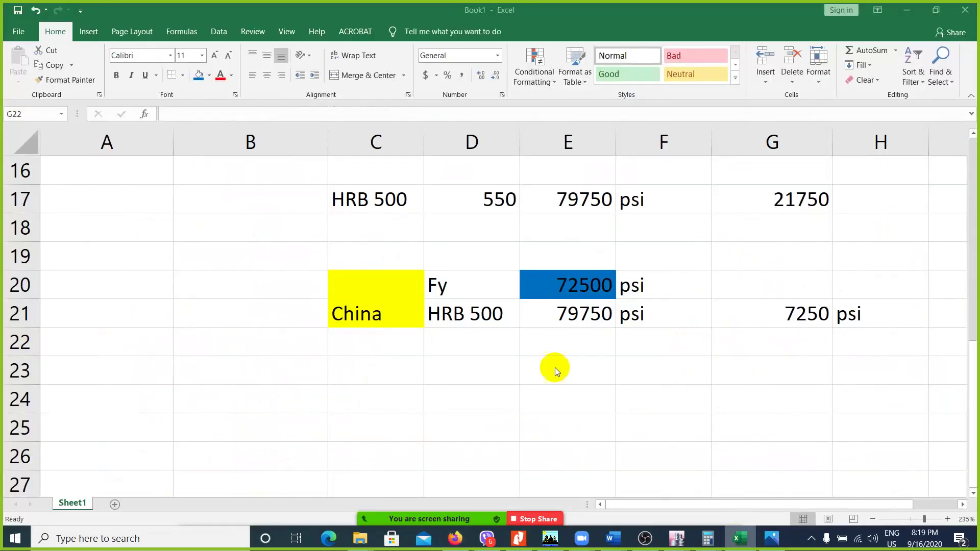
pyautogui.click(494, 375)
pyautogui.scroll(1, 494, 375)
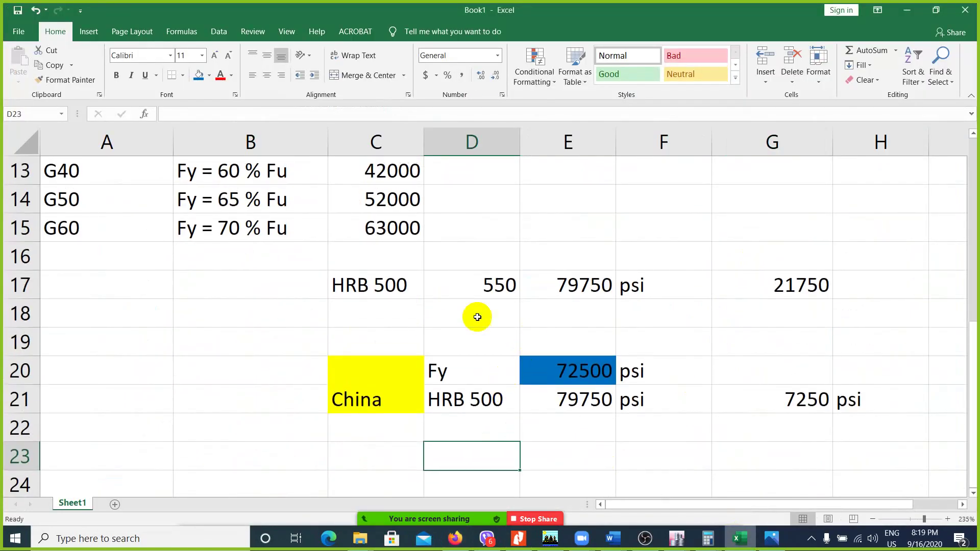
pyautogui.scroll(4, 518, 337)
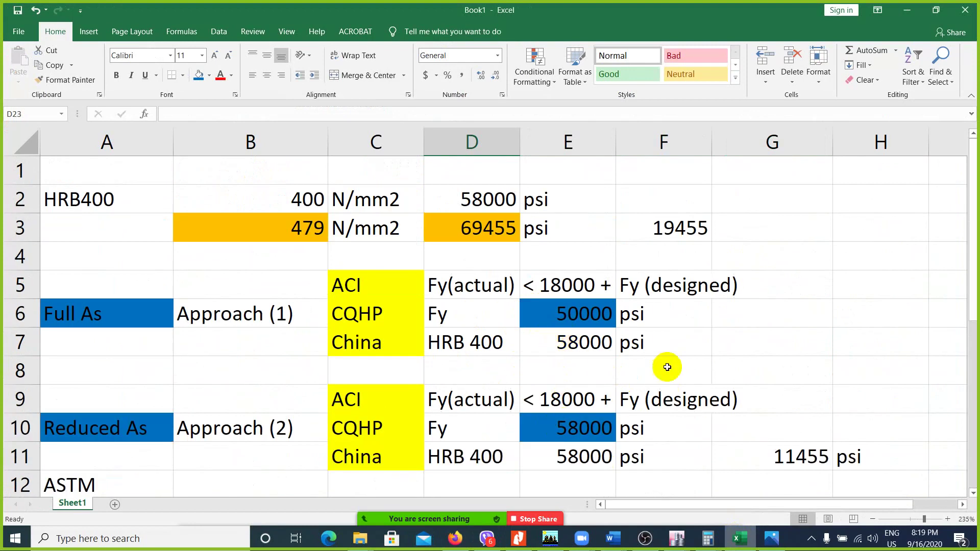
pyautogui.click(900, 16)
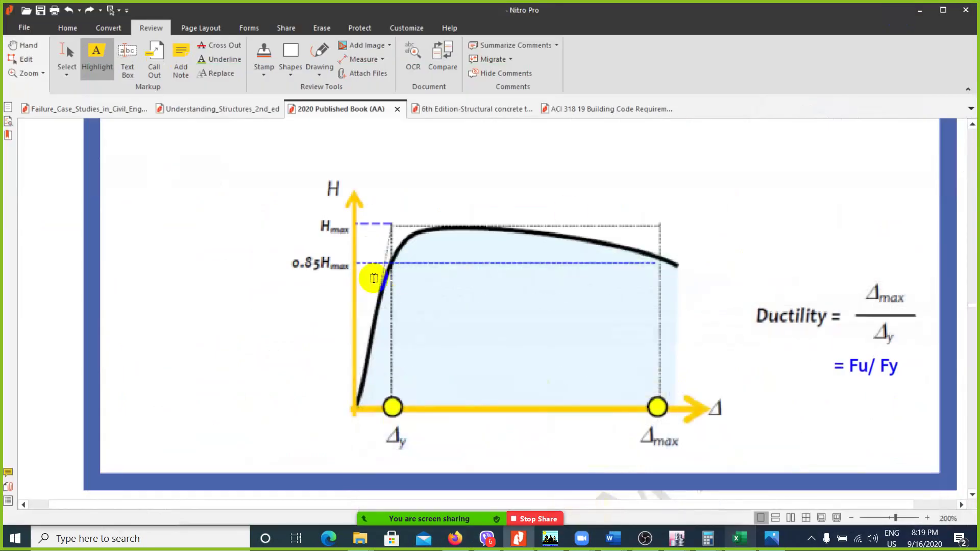
# - Read on from the ductility diagram through the reinforcement tables and test results to the Knowledge for Reinforcing Steel bullets
pyautogui.scroll(-10, 499, 297)
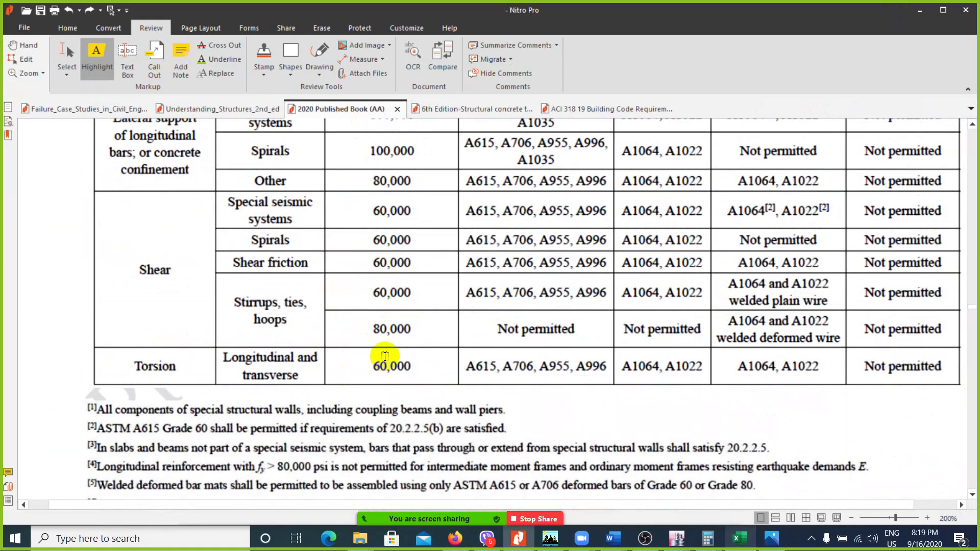
pyautogui.scroll(-3, 416, 329)
pyautogui.scroll(-15, 418, 329)
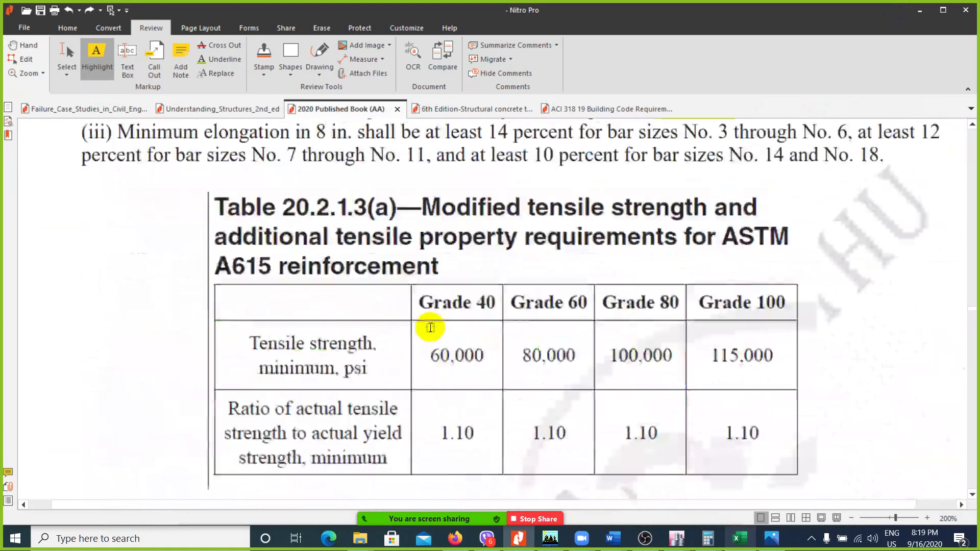
pyautogui.scroll(-15, 448, 322)
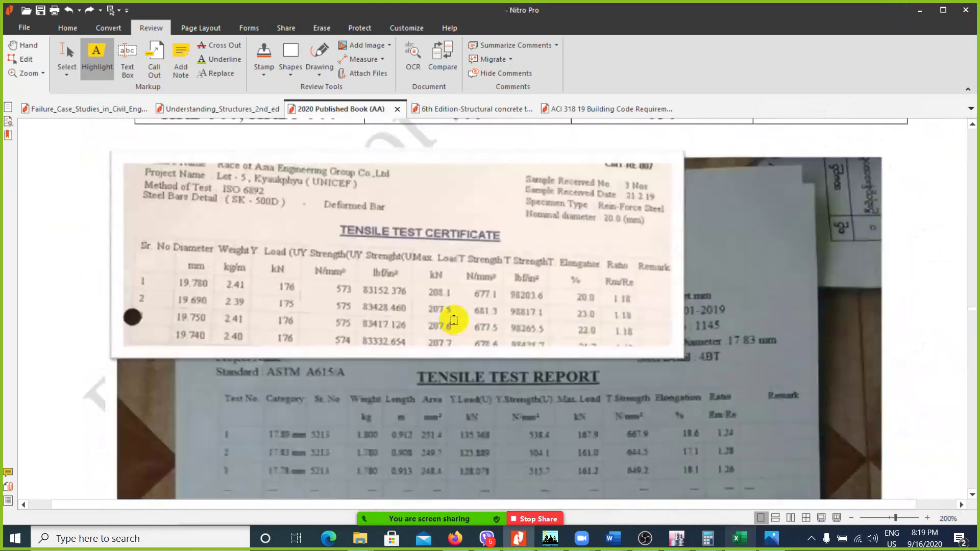
pyautogui.scroll(-2, 452, 319)
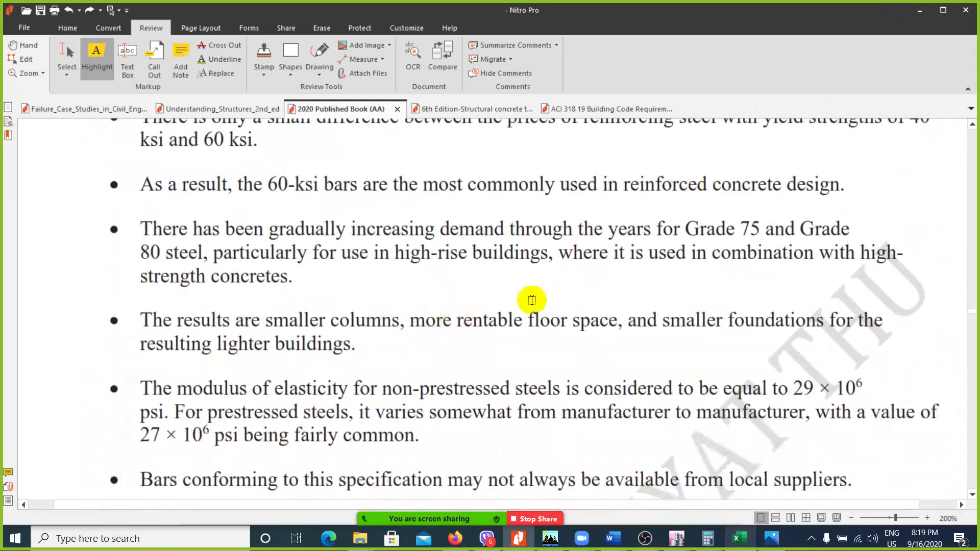
pyautogui.scroll(-2, 512, 285)
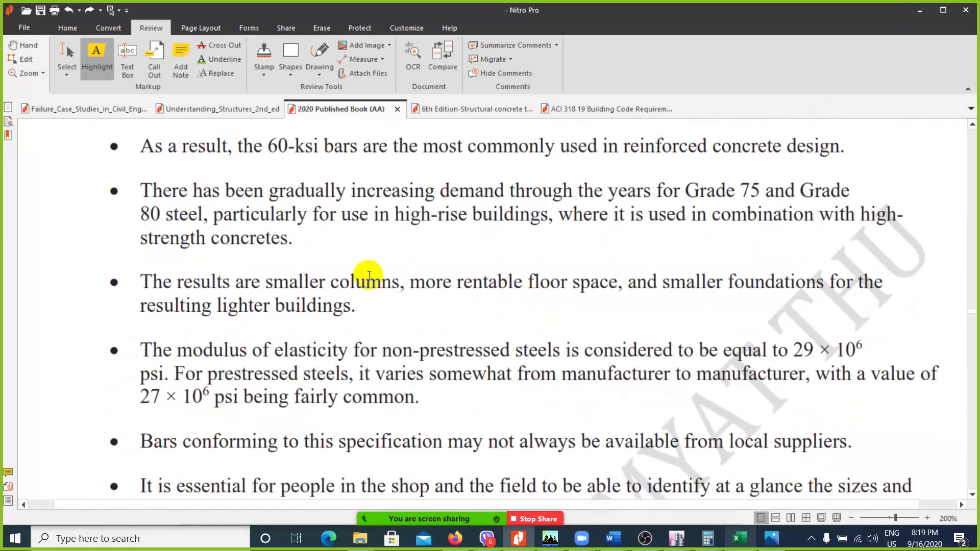
pyautogui.scroll(-3, 357, 234)
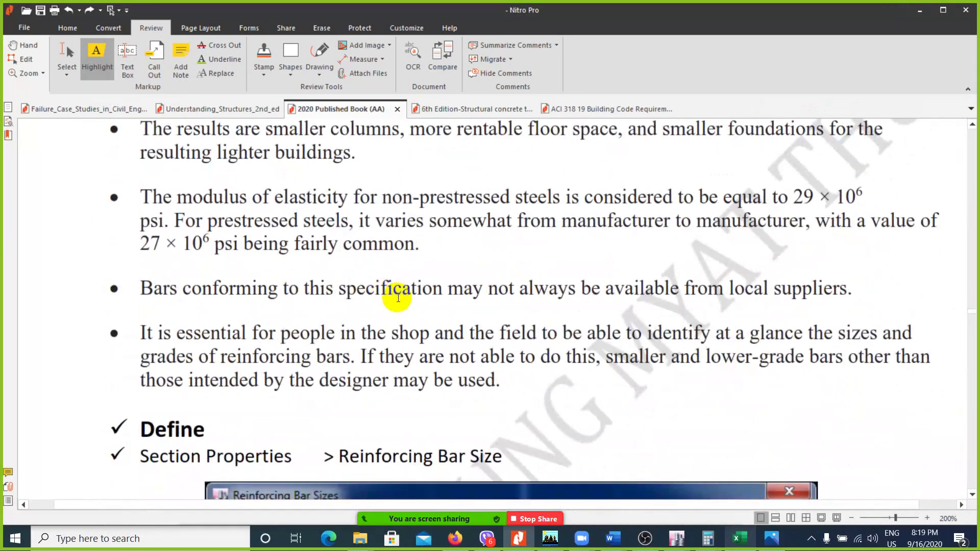
# - Highlight "29 × 10⁶", "non-prestressed" and the prestressed steel wording in the modulus of elasticity bullet
pyautogui.scroll(1, 385, 296)
pyautogui.moveTo(794, 236); pyautogui.dragTo(877, 231)
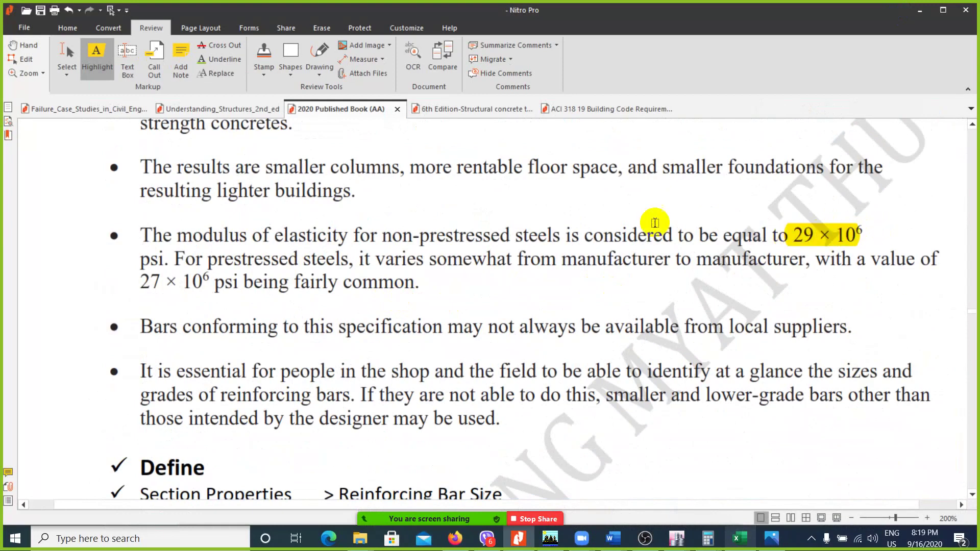
pyautogui.moveTo(382, 235); pyautogui.dragTo(510, 235)
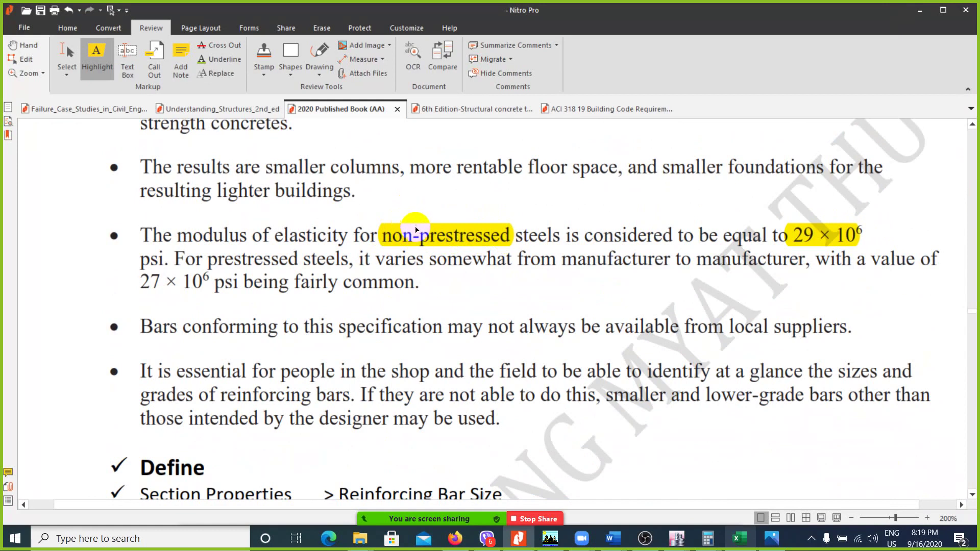
pyautogui.moveTo(389, 233); pyautogui.dragTo(503, 231)
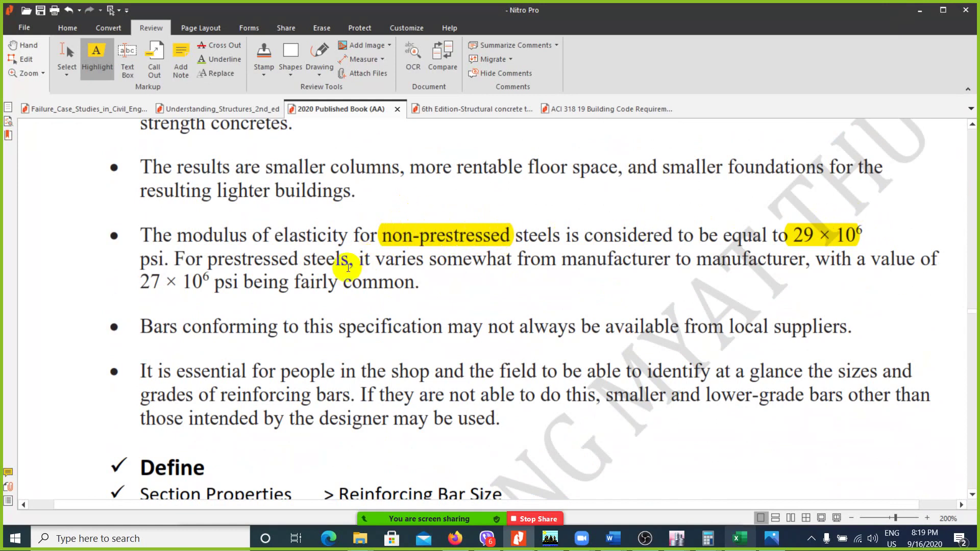
pyautogui.moveTo(209, 261); pyautogui.dragTo(339, 261)
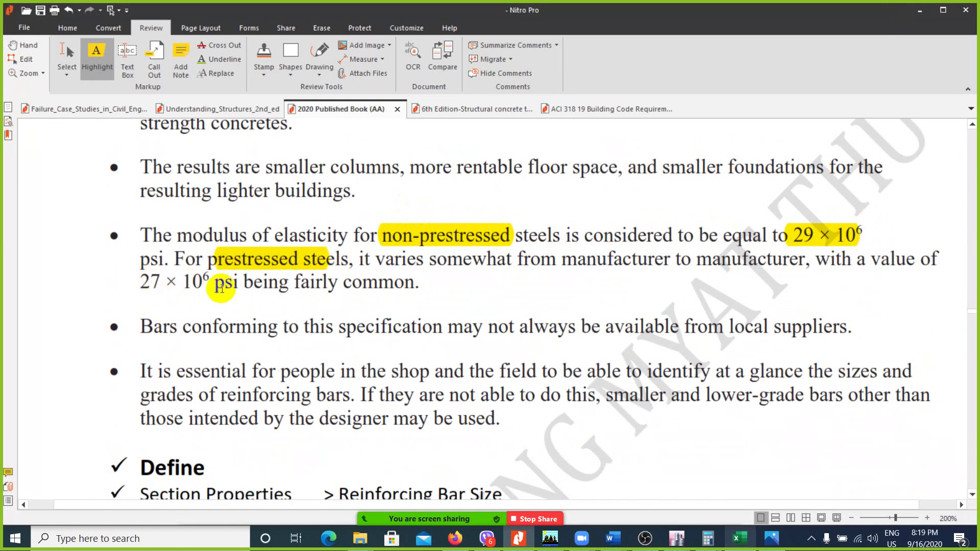
# - Undo the highlights in the modulus of elasticity bullet
pyautogui.hotkey('ctrl', 'z')
pyautogui.hotkey('ctrl', 'z')
pyautogui.hotkey('ctrl', 'z')
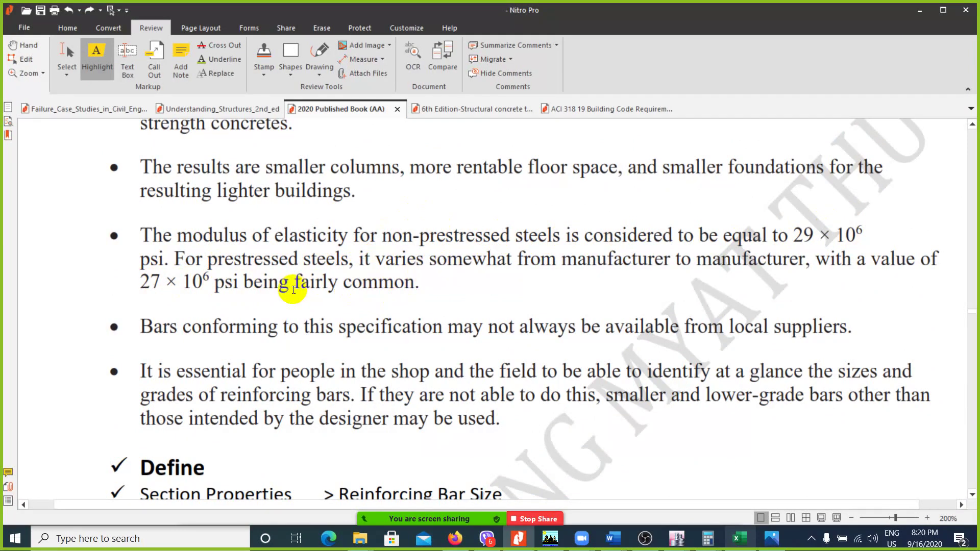
# - Underline "It is essential for people in the shop" in the bullet about identifying reinforcing bar sizes and grades
pyautogui.scroll(-3, 368, 290)
pyautogui.scroll(-7, 394, 291)
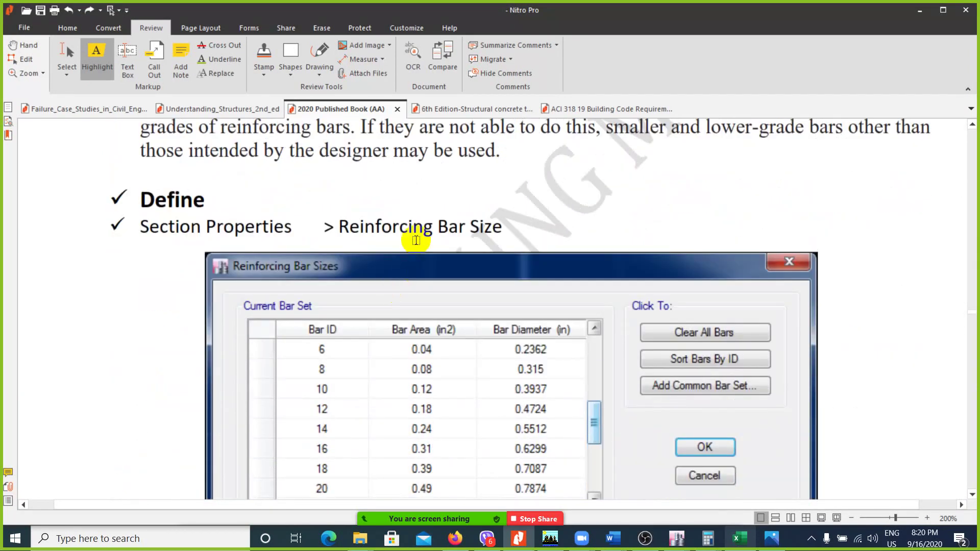
pyautogui.click(393, 254)
pyautogui.scroll(1, 395, 266)
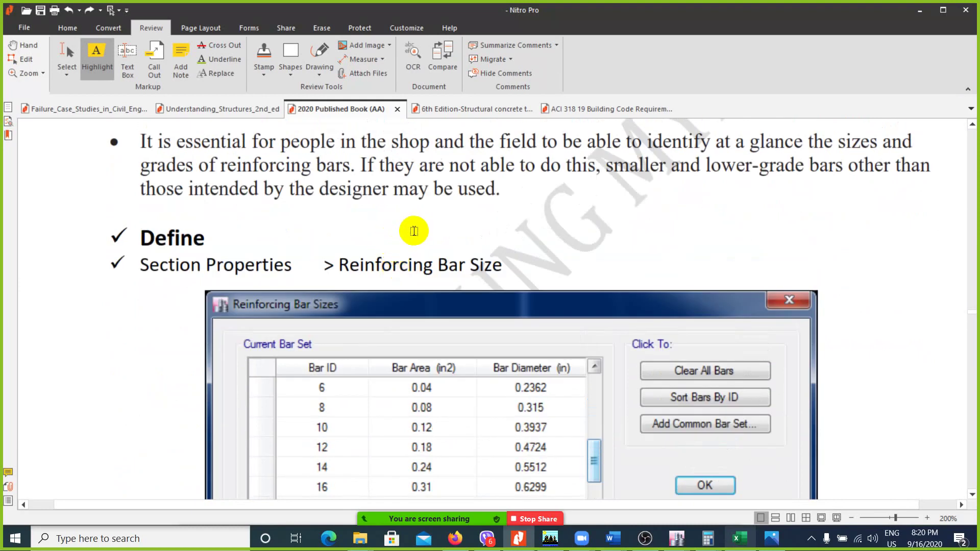
pyautogui.keyDown('ctrl'); pyautogui.scroll(-2, 414, 231); pyautogui.keyUp('ctrl')
pyautogui.scroll(1, 363, 212)
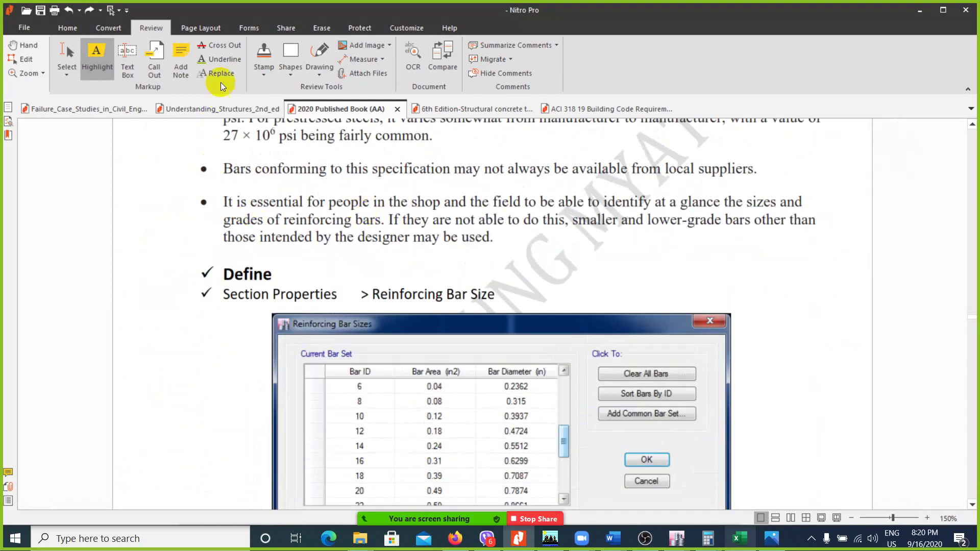
pyautogui.click(220, 59)
pyautogui.moveTo(224, 202); pyautogui.dragTo(442, 203)
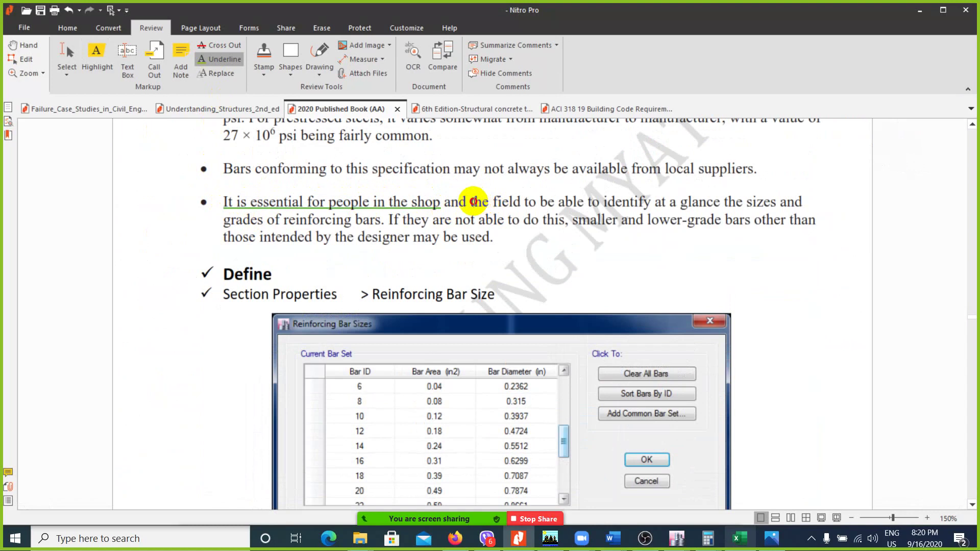
# - Underline "the field to be able to" and highlight "at a glance the sizes" in the bullet about identifying reinforcing bars
pyautogui.moveTo(473, 202); pyautogui.dragTo(601, 203)
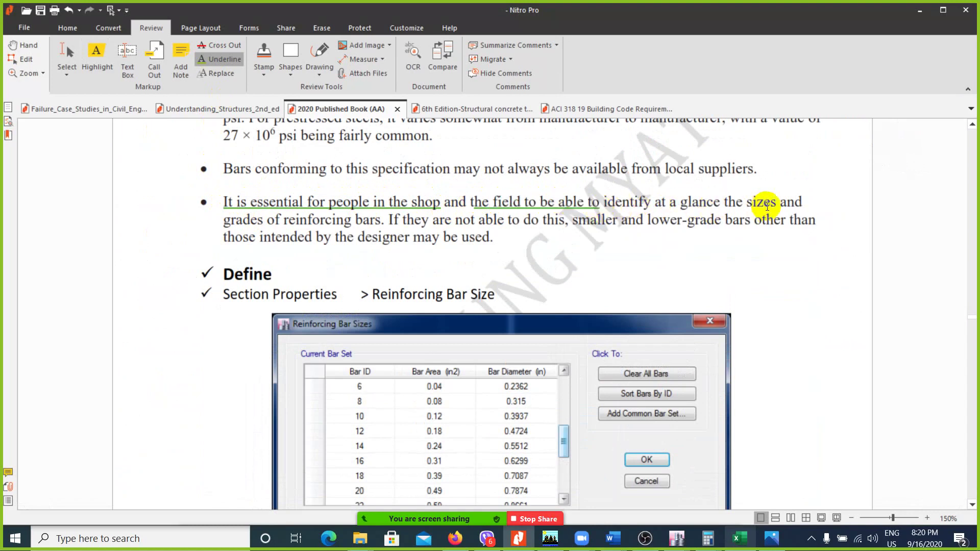
pyautogui.moveTo(768, 204); pyautogui.dragTo(671, 204)
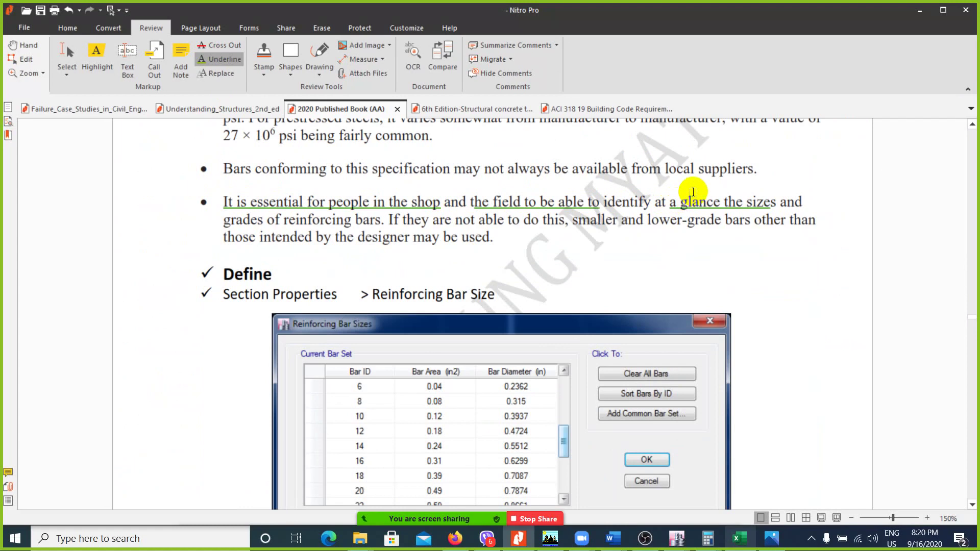
pyautogui.hotkey('ctrl', 'z')
pyautogui.click(97, 56)
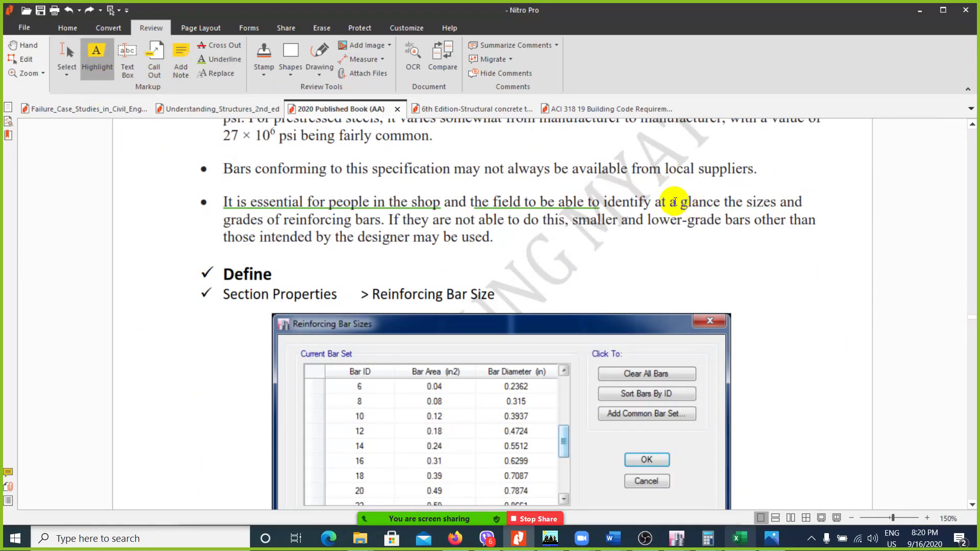
pyautogui.moveTo(655, 202); pyautogui.dragTo(780, 202)
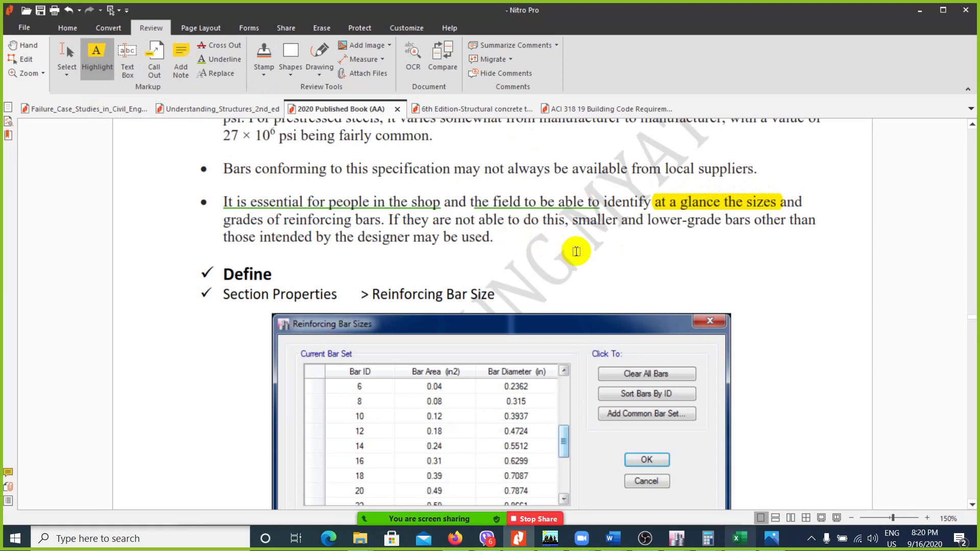
# - Switch to the 3-S-NorthDagon model in ETABS, accept the HRB400 rebar material with its design data, and close the material definitions
pyautogui.scroll(-3, 576, 251)
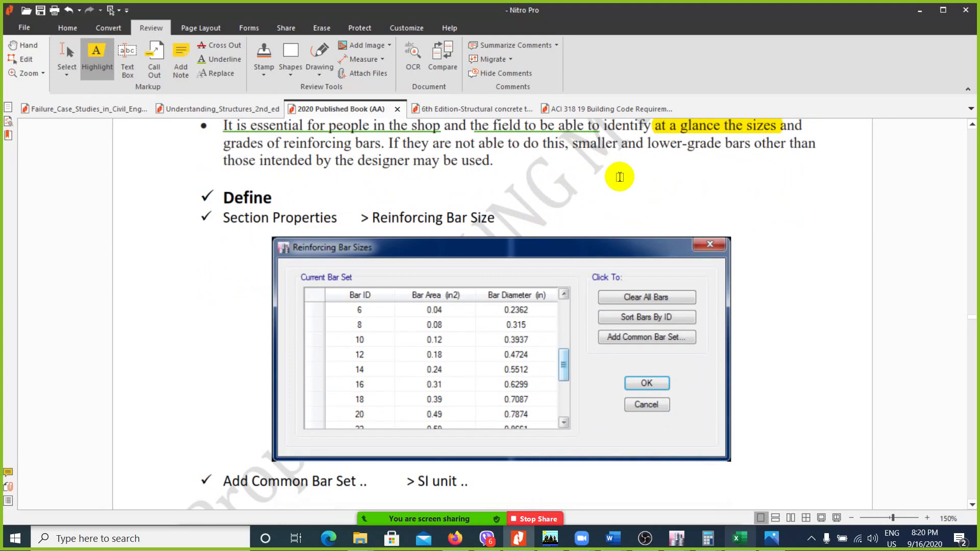
pyautogui.scroll(-3, 620, 177)
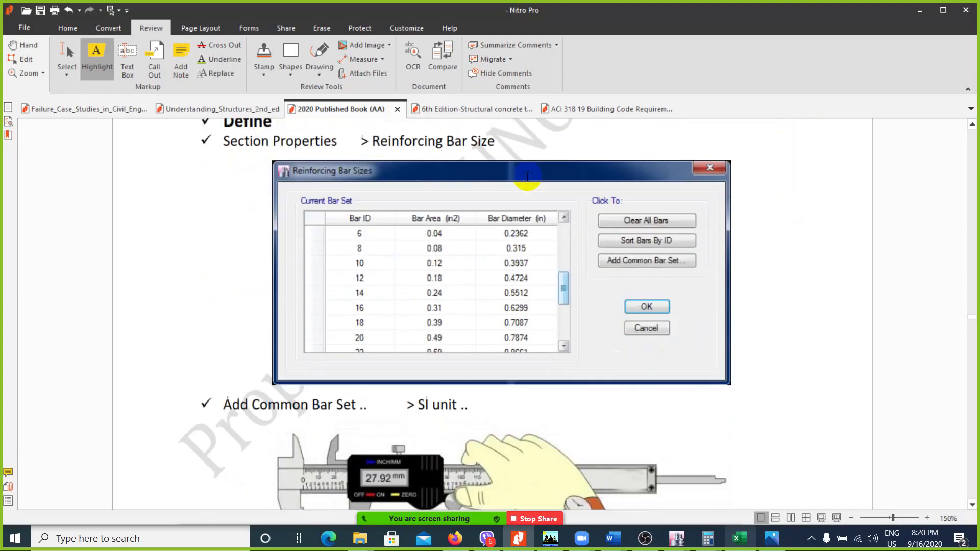
pyautogui.scroll(1, 507, 220)
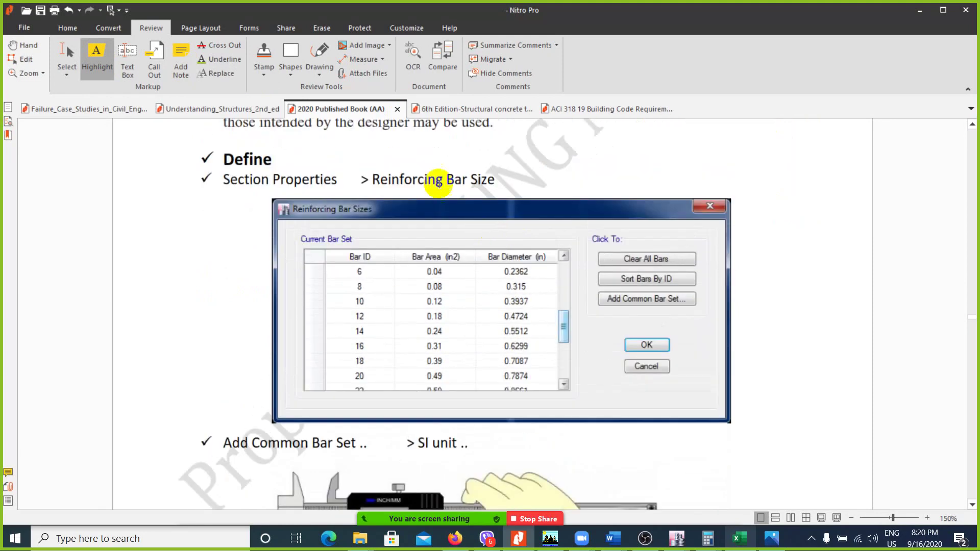
pyautogui.moveTo(677, 539)
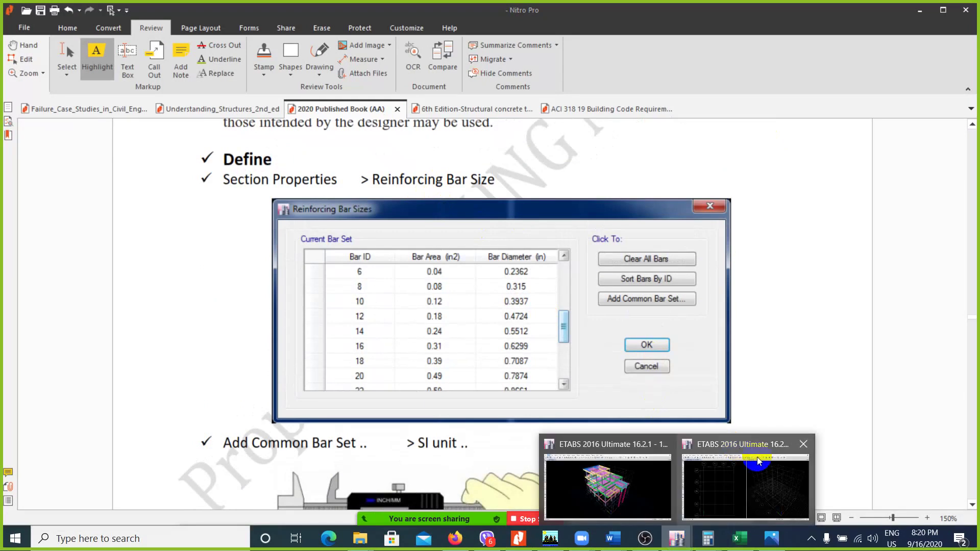
pyautogui.click(745, 478)
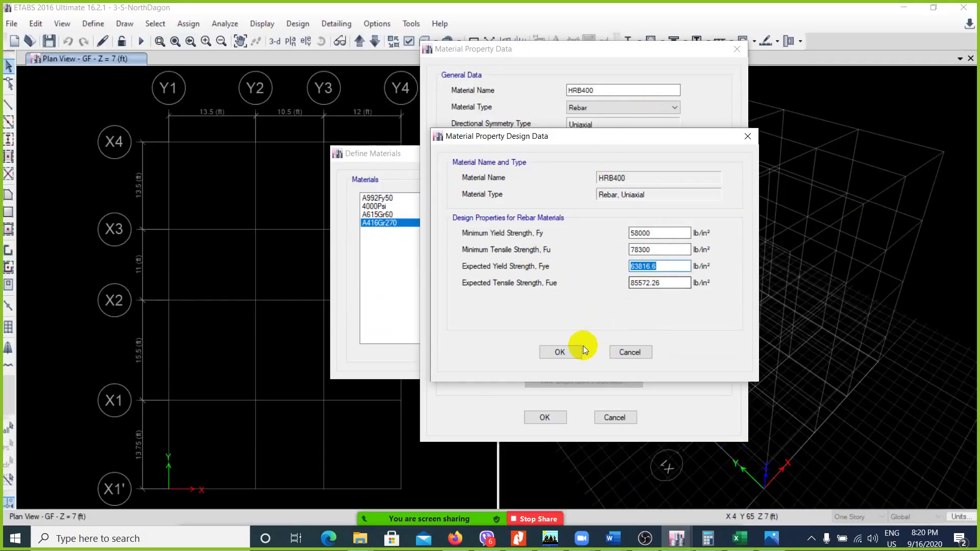
pyautogui.click(560, 352)
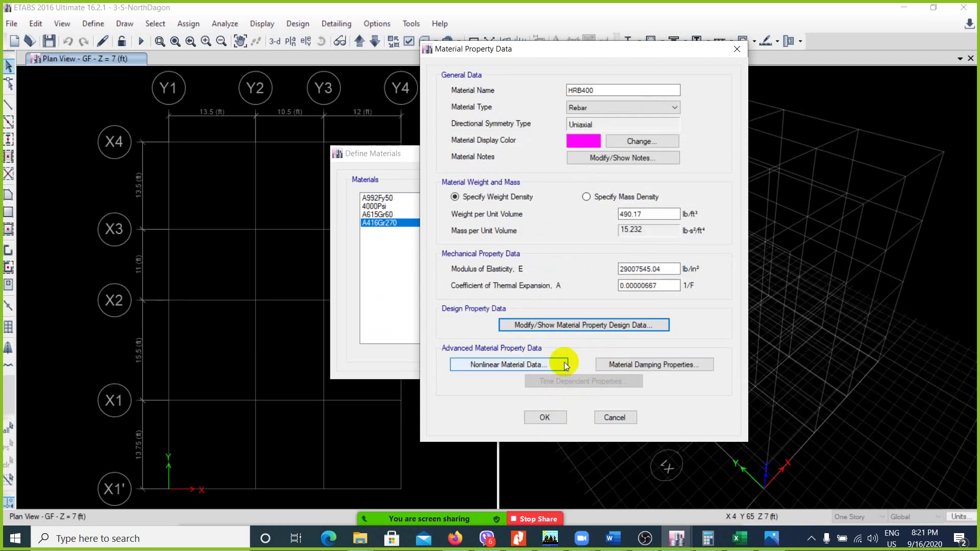
pyautogui.click(545, 417)
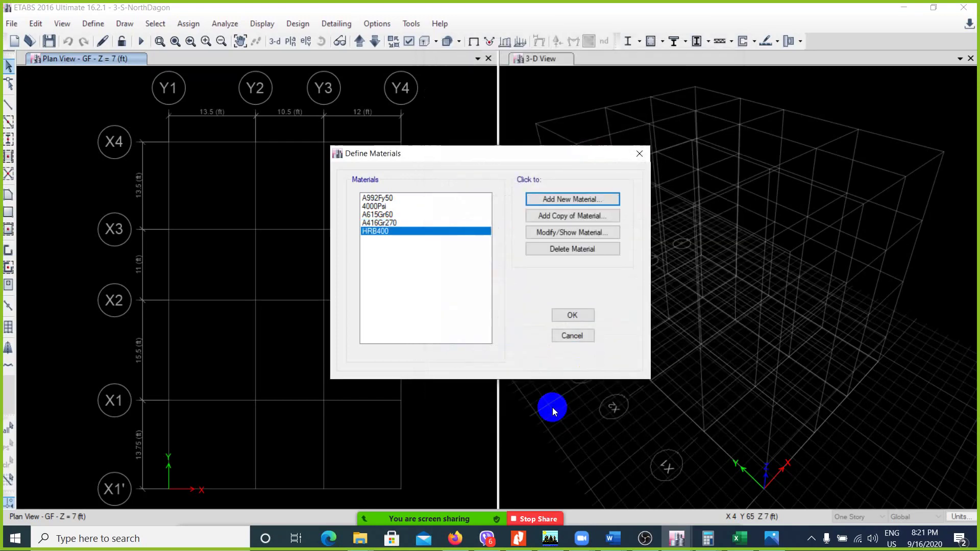
pyautogui.click(573, 315)
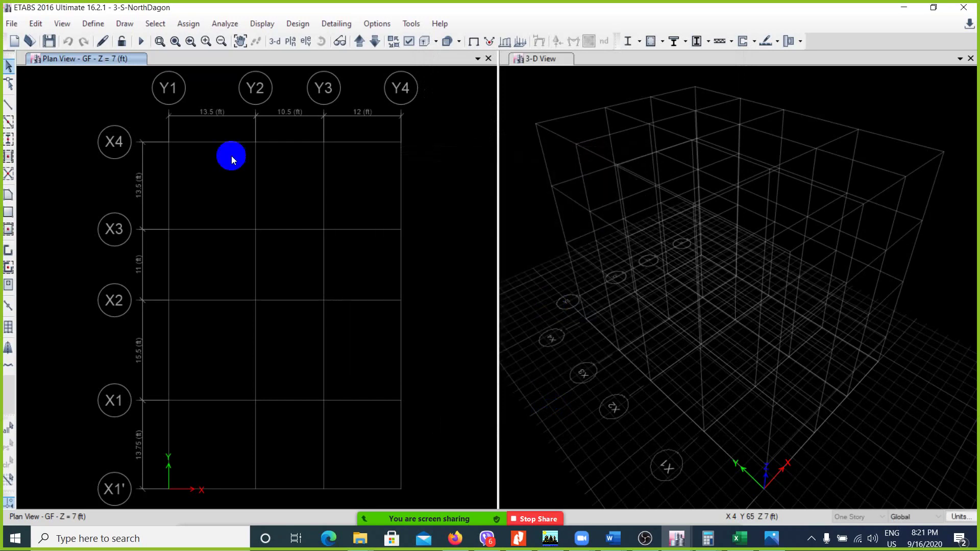
# - Open the Reinforcing Bar Sizes definition and look through the current bar set
pyautogui.click(93, 24)
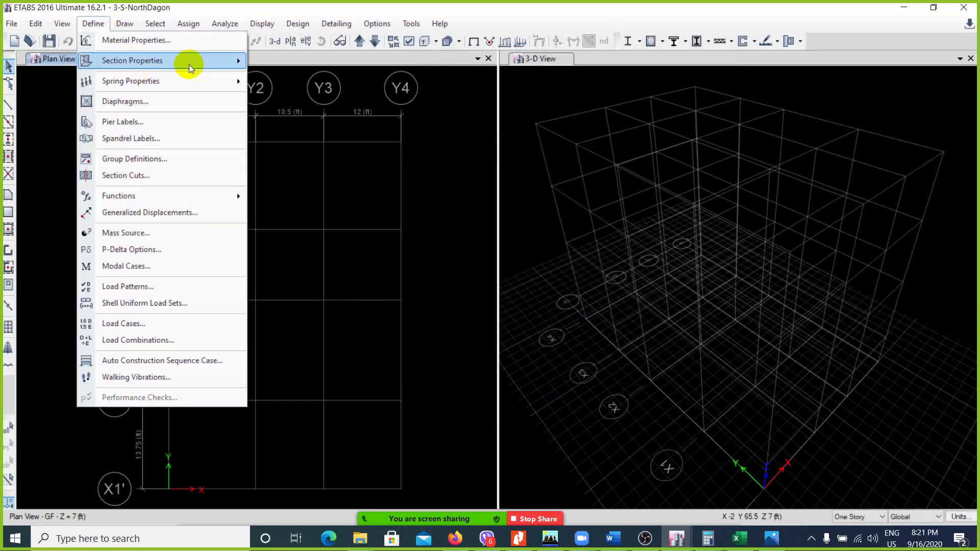
pyautogui.moveTo(192, 68)
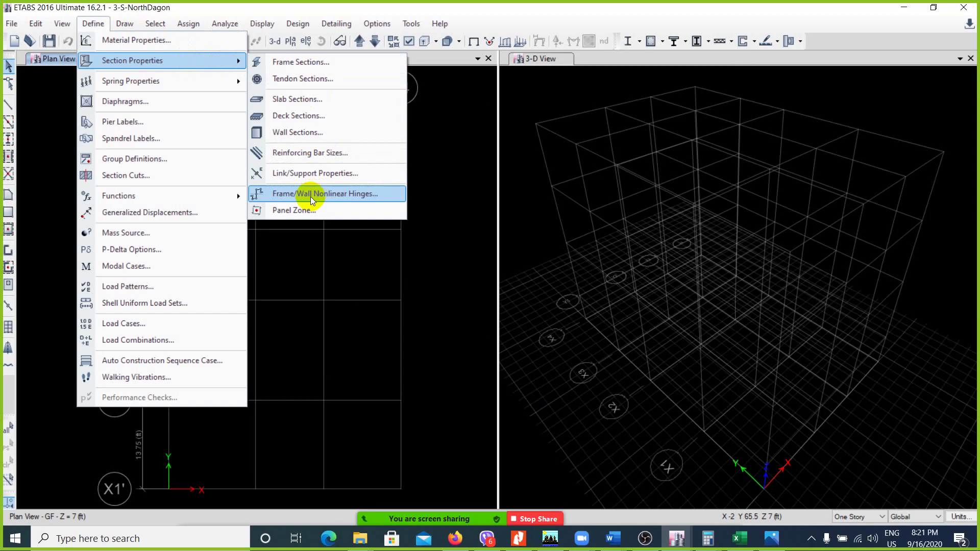
pyautogui.click(307, 156)
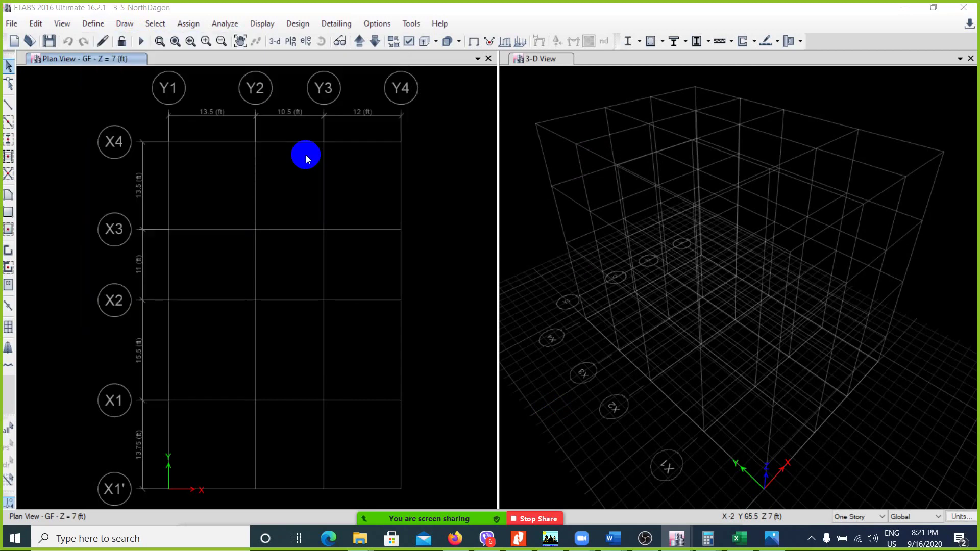
pyautogui.click(547, 302)
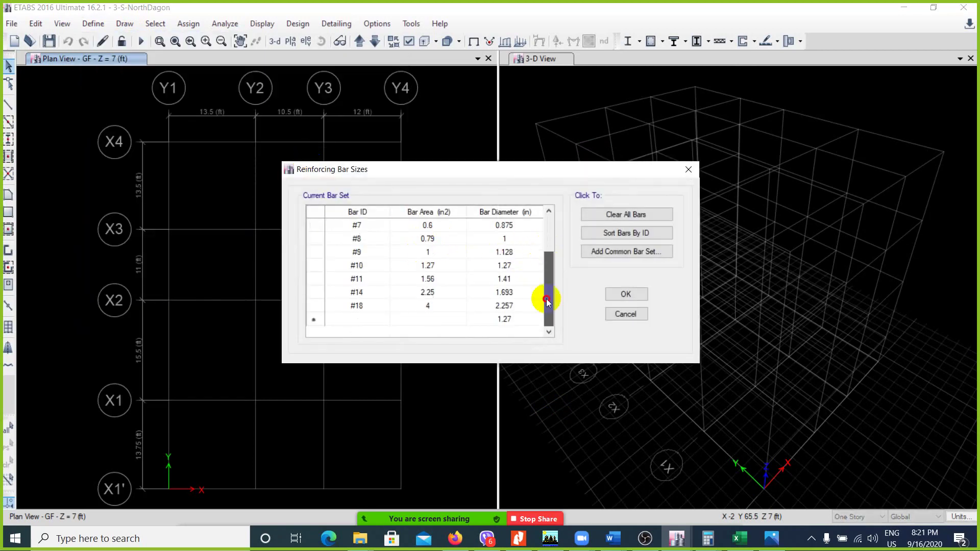
pyautogui.click(372, 291)
pyautogui.scroll(2, 433, 309)
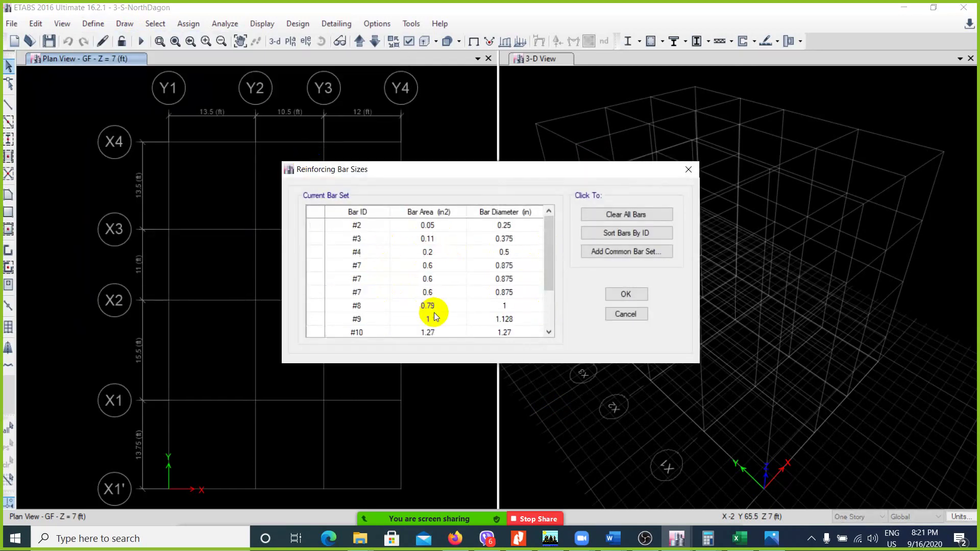
# - Switch back to the 2020 Published Book in Nitro Pro and examine Table A.1 on standard bar size, diameter, area and weight
pyautogui.click(519, 538)
pyautogui.scroll(-10, 508, 317)
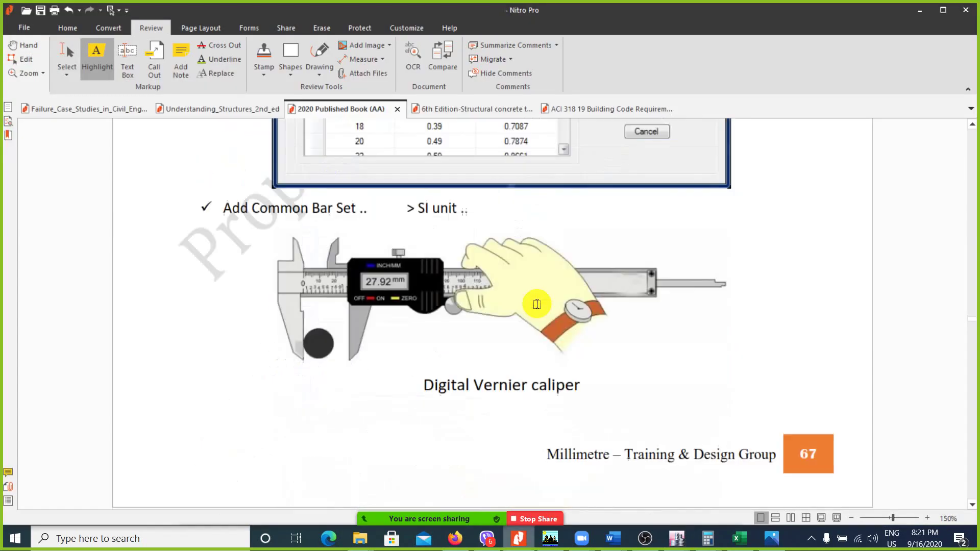
pyautogui.scroll(7, 539, 306)
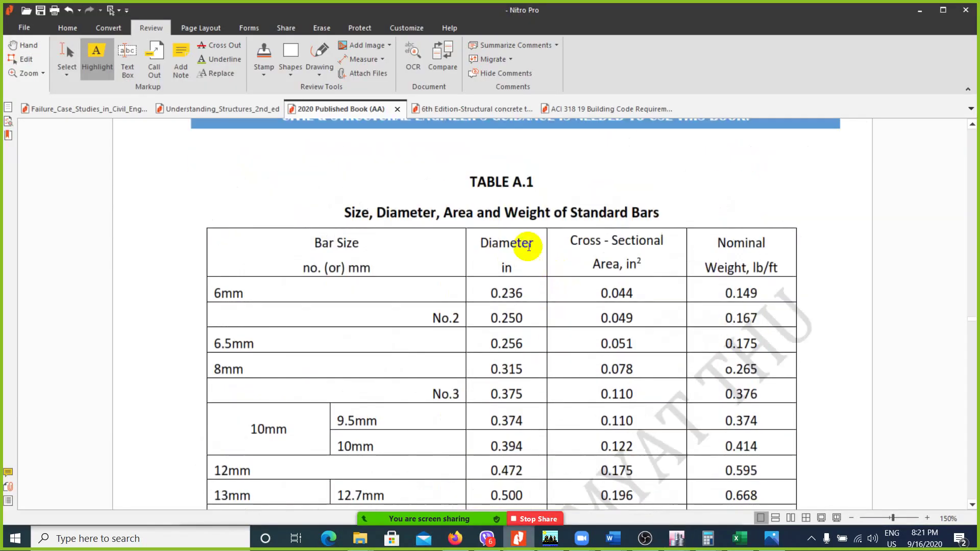
pyautogui.scroll(1, 525, 233)
pyautogui.scroll(-1, 556, 234)
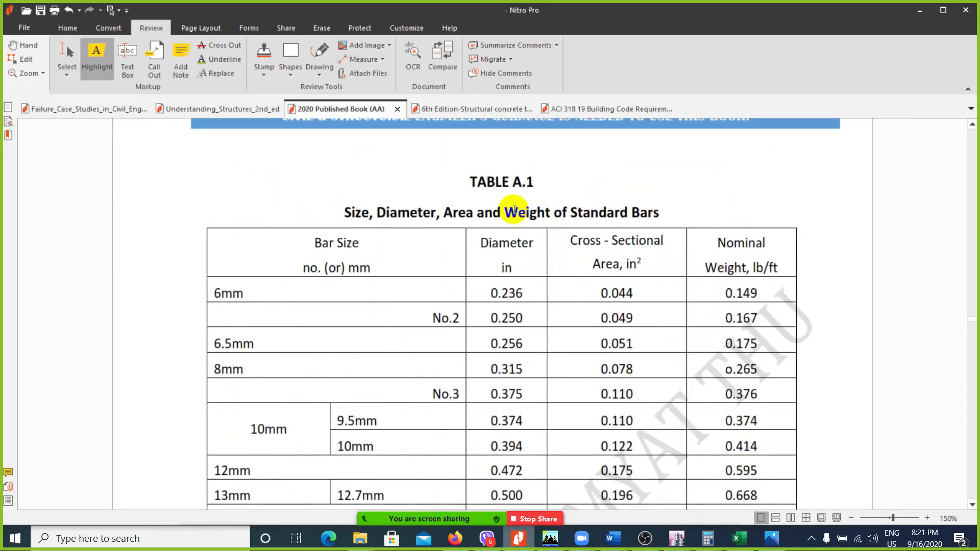
pyautogui.moveTo(545, 221); pyautogui.dragTo(557, 221)
pyautogui.scroll(-4, 541, 227)
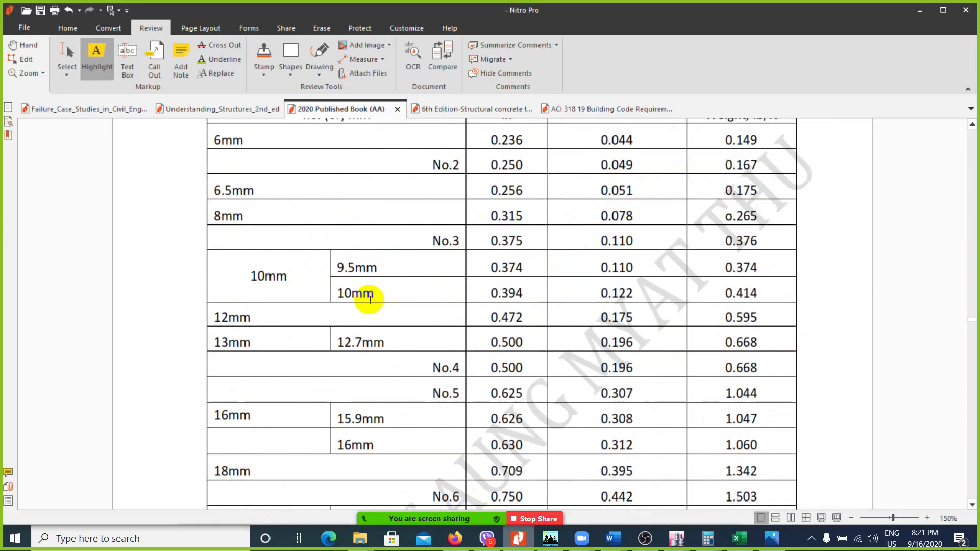
# - Highlight the 10mm bar size in Table A.1 with its diameters 0.374 and 0.394 and the area 0.110
pyautogui.moveTo(255, 283)
pyautogui.mouseDown()
pyautogui.moveTo(240, 278)
pyautogui.moveTo(307, 277)
pyautogui.moveTo(291, 263)
pyautogui.mouseUp()
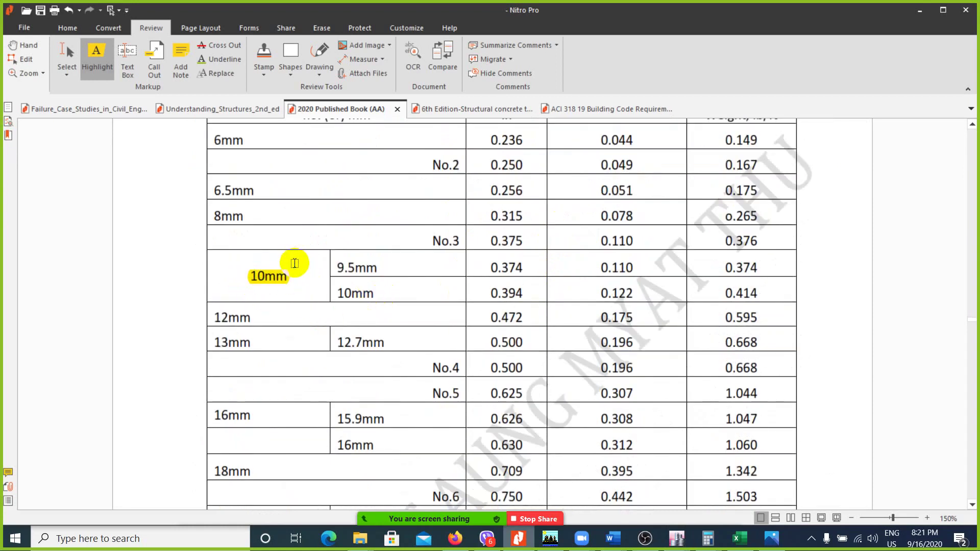
pyautogui.scroll(2, 322, 291)
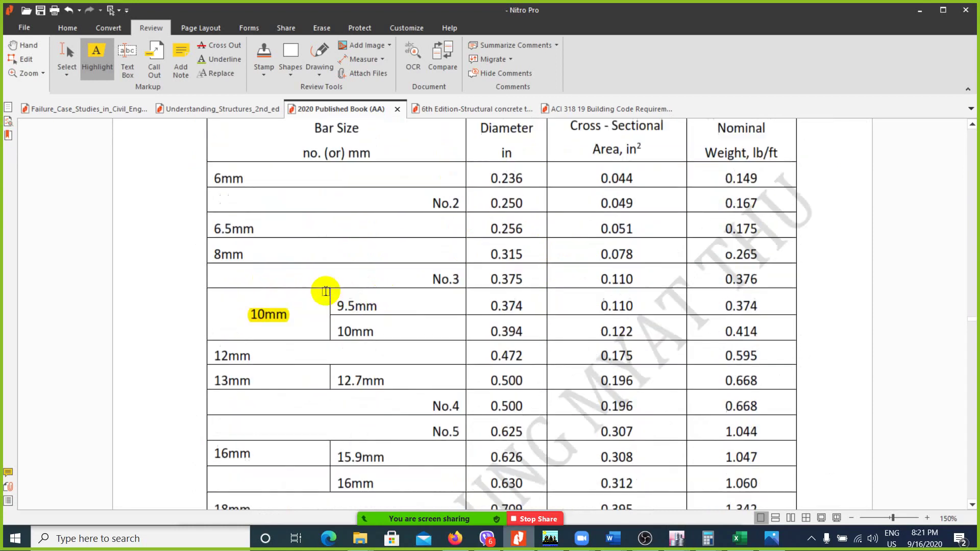
pyautogui.moveTo(266, 353); pyautogui.dragTo(286, 356)
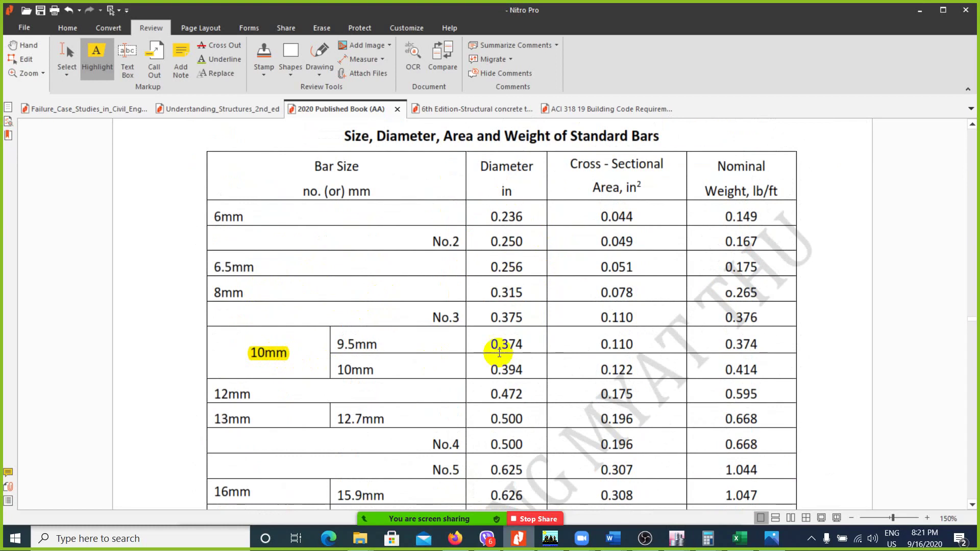
pyautogui.moveTo(532, 344)
pyautogui.mouseDown()
pyautogui.moveTo(488, 343)
pyautogui.moveTo(489, 368)
pyautogui.mouseUp()
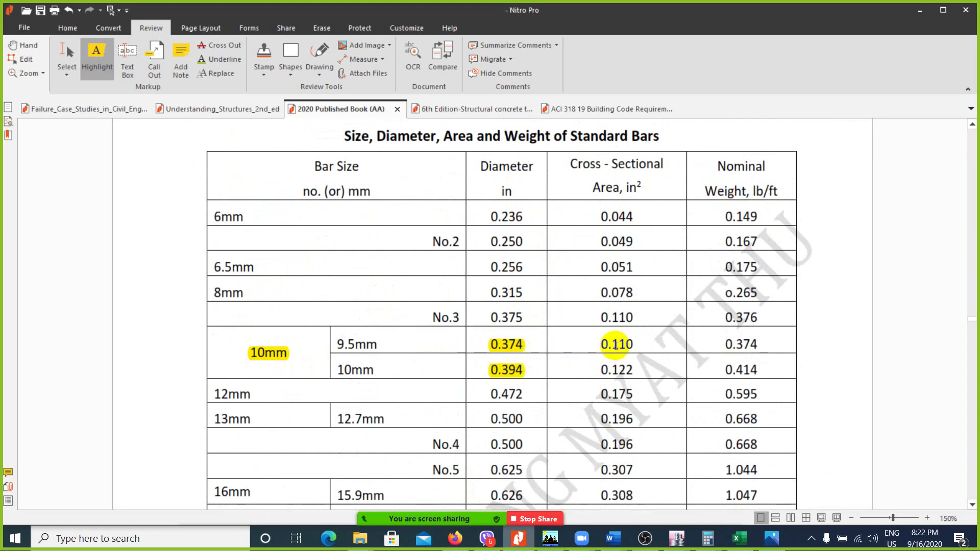
pyautogui.moveTo(600, 344); pyautogui.dragTo(638, 349)
# - Highlight the 25mm bar size in Table A.1 with its diameters 0.984 and 1.000 and the area 0.761
pyautogui.scroll(-10, 394, 357)
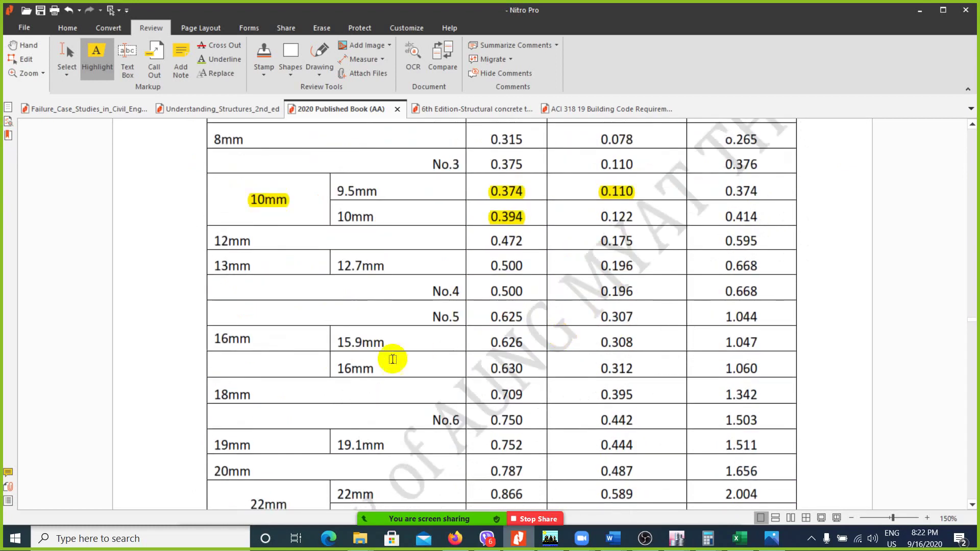
pyautogui.scroll(-1, 301, 398)
pyautogui.moveTo(291, 409); pyautogui.dragTo(236, 407)
pyautogui.moveTo(526, 433); pyautogui.dragTo(479, 433)
pyautogui.moveTo(466, 401); pyautogui.dragTo(467, 402)
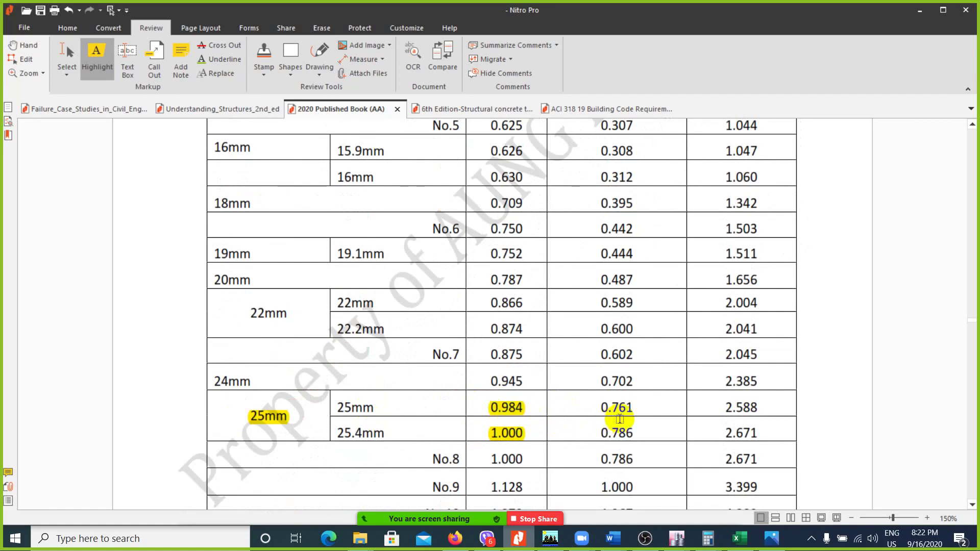
pyautogui.moveTo(639, 409)
pyautogui.mouseDown()
pyautogui.moveTo(605, 410)
pyautogui.moveTo(633, 410)
pyautogui.mouseUp()
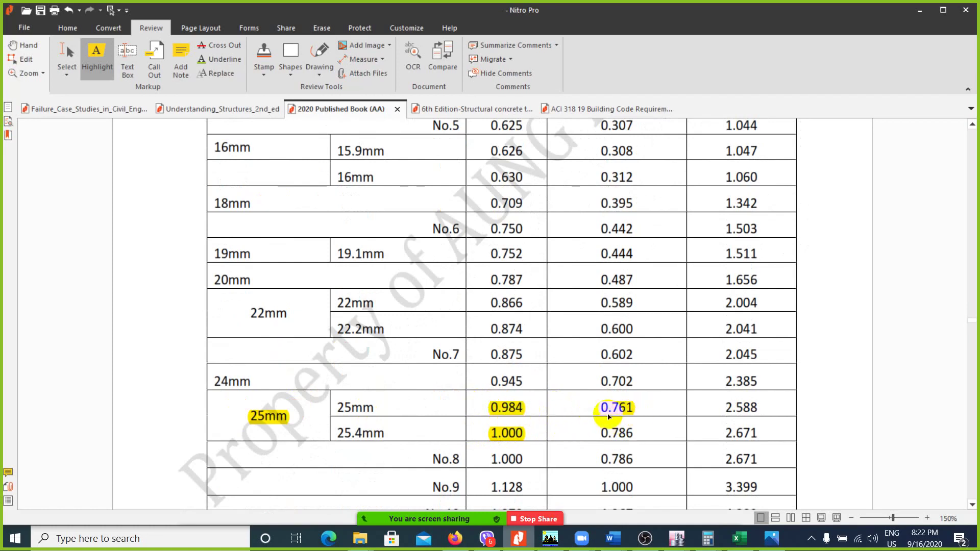
# - Undo the latest highlights in the 25mm rows of Table A.1 and return to the 10mm rows
pyautogui.hotkey('ctrl', 'z')
pyautogui.hotkey('ctrl', 'z')
pyautogui.hotkey('ctrl', 'z')
pyautogui.hotkey('ctrl', 'z')
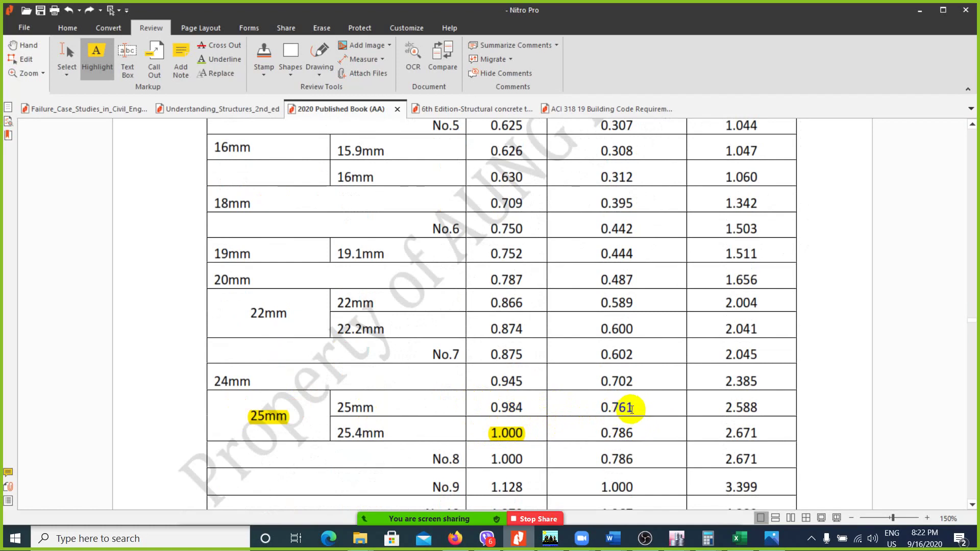
pyautogui.scroll(3, 618, 332)
pyautogui.scroll(4, 618, 332)
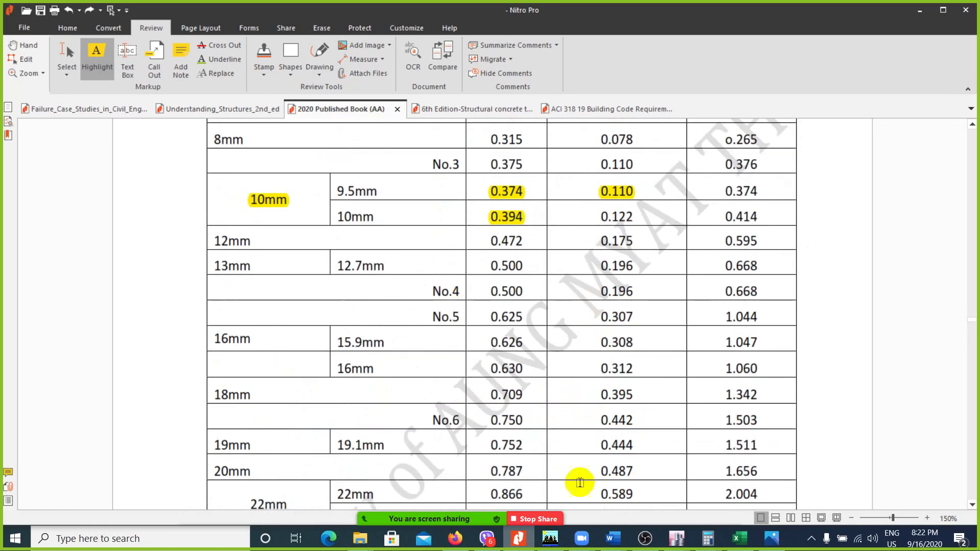
# - Switch to the ETABS model and go through bar IDs #2 to #7 in the current reinforcing bar set
pyautogui.moveTo(677, 539)
pyautogui.click(694, 505)
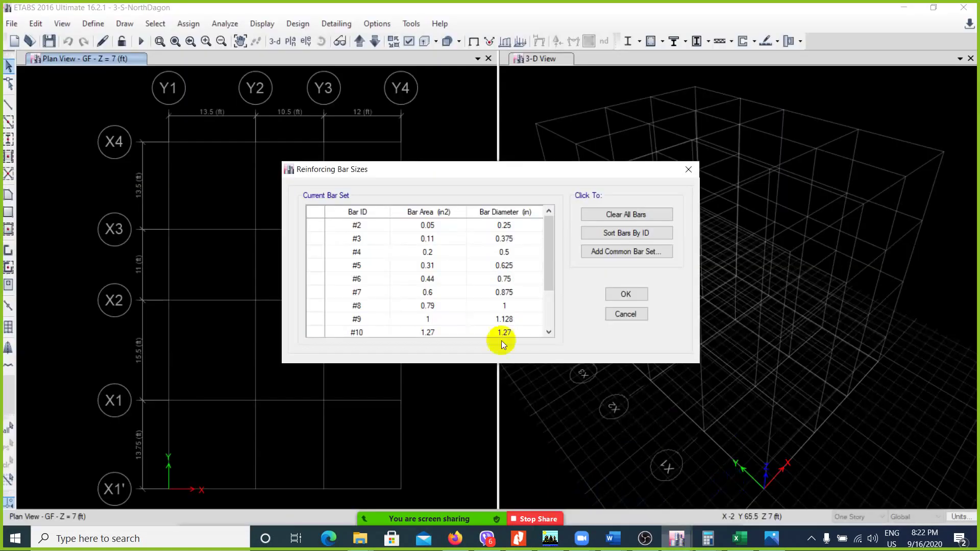
pyautogui.click(364, 225)
pyautogui.press('Down')
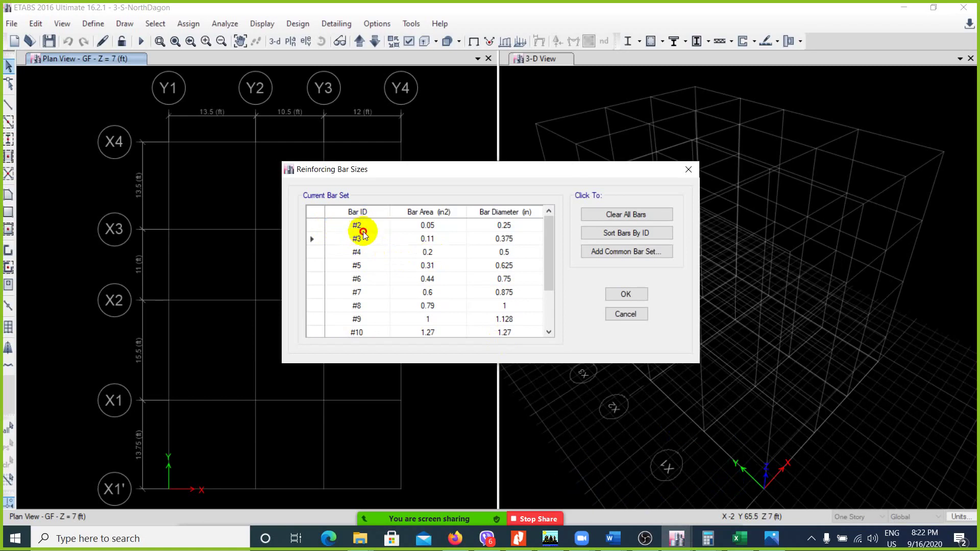
pyautogui.click(364, 228)
pyautogui.click(367, 238)
pyautogui.click(371, 229)
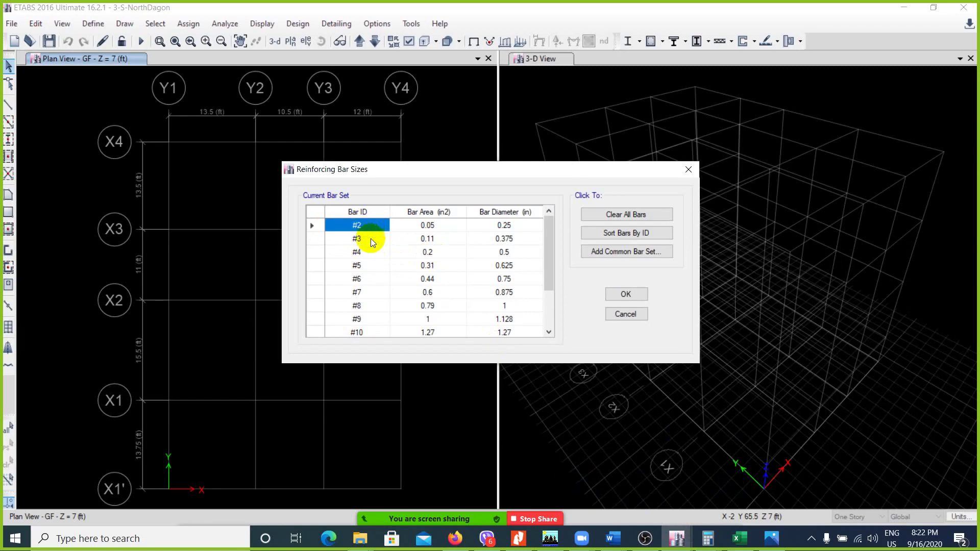
pyautogui.click(371, 238)
pyautogui.click(374, 253)
pyautogui.click(377, 266)
pyautogui.click(378, 279)
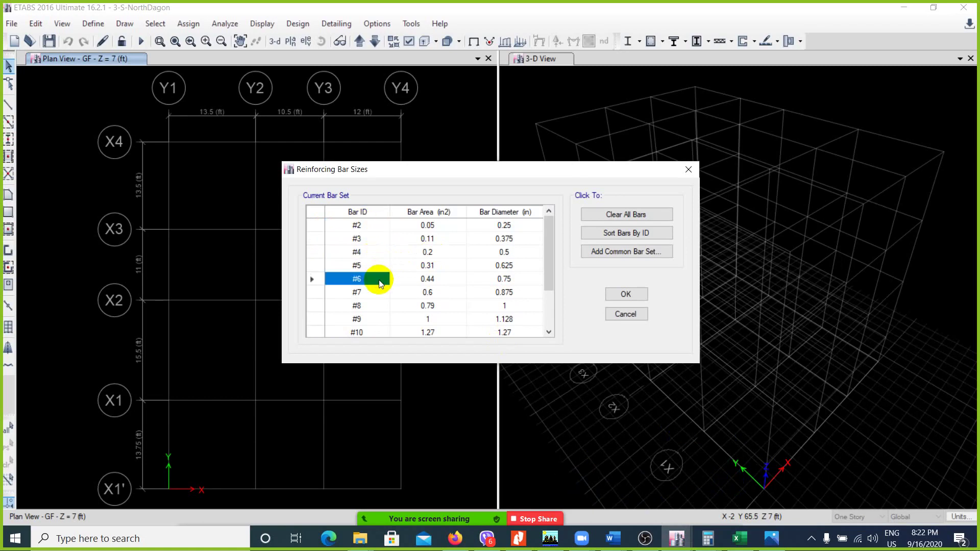
pyautogui.click(370, 292)
pyautogui.click(374, 238)
pyautogui.click(375, 250)
pyautogui.click(374, 265)
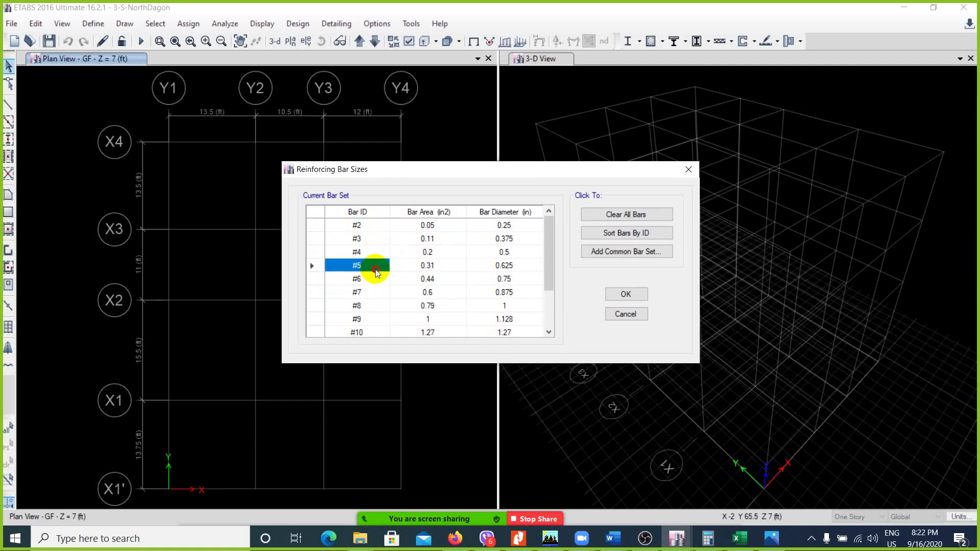
# - Examine bar #3 and its area in the current bar set, and look through the IDs down to #18
pyautogui.click(377, 279)
pyautogui.click(383, 305)
pyautogui.click(376, 239)
pyautogui.click(378, 265)
pyautogui.click(373, 241)
pyautogui.click(431, 239)
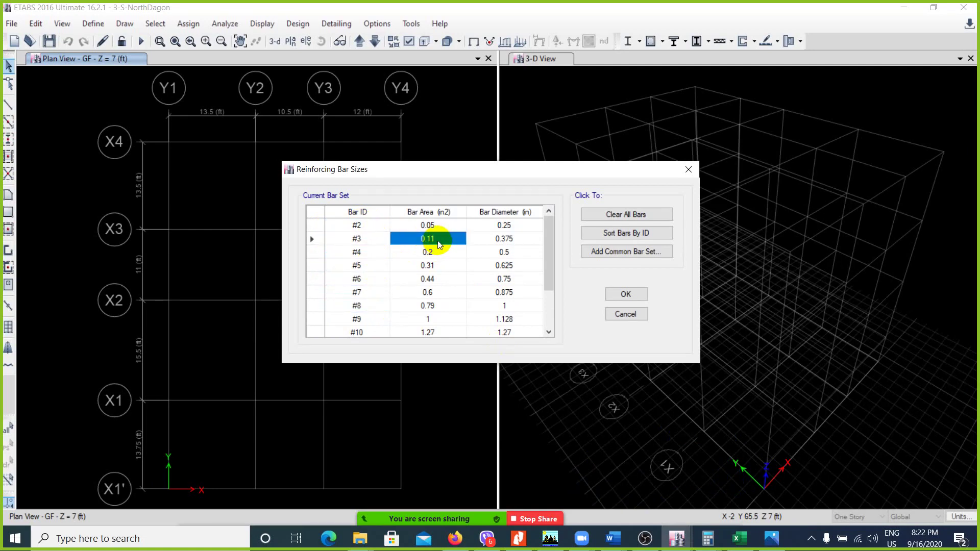
pyautogui.click(445, 240)
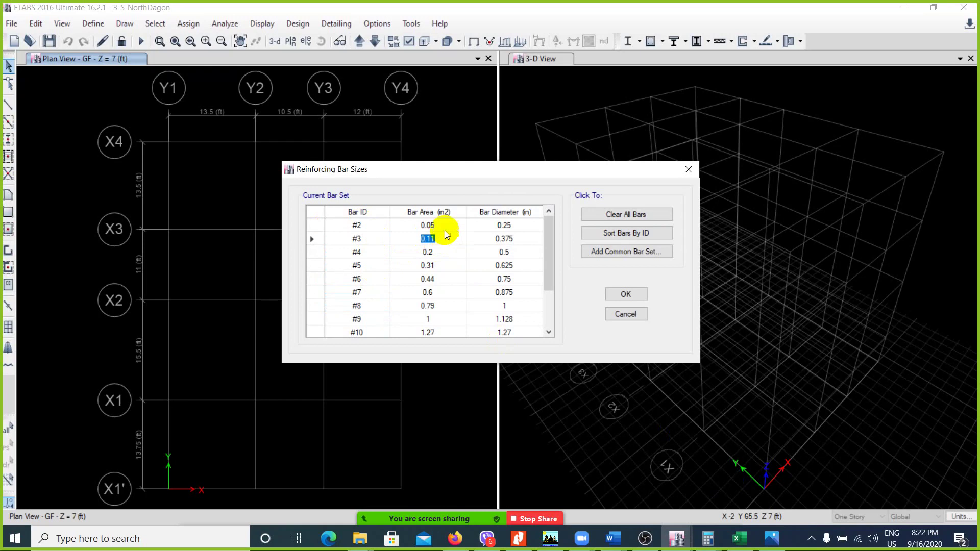
pyautogui.click(361, 252)
pyautogui.scroll(-3, 369, 280)
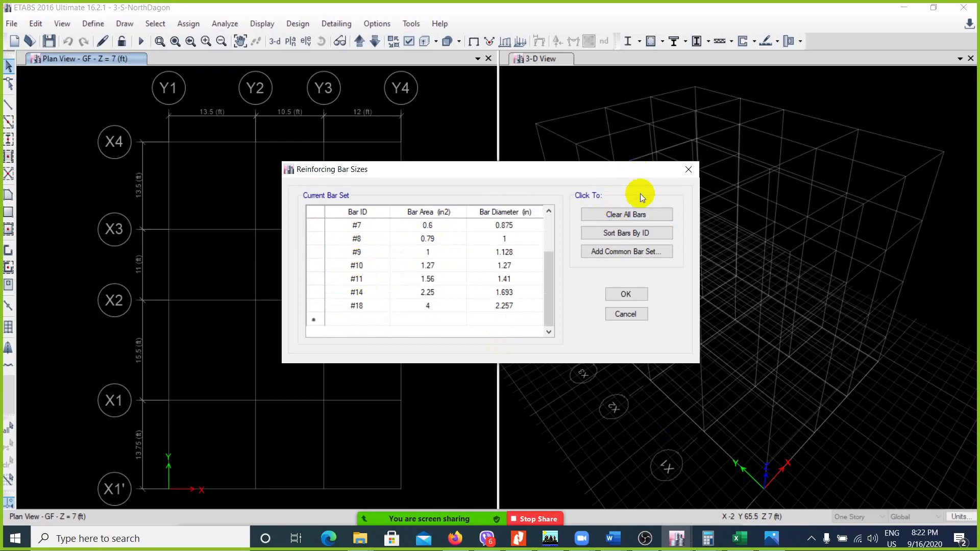
# - Add the SI common bar set to the current reinforcing bar sizes
pyautogui.click(617, 255)
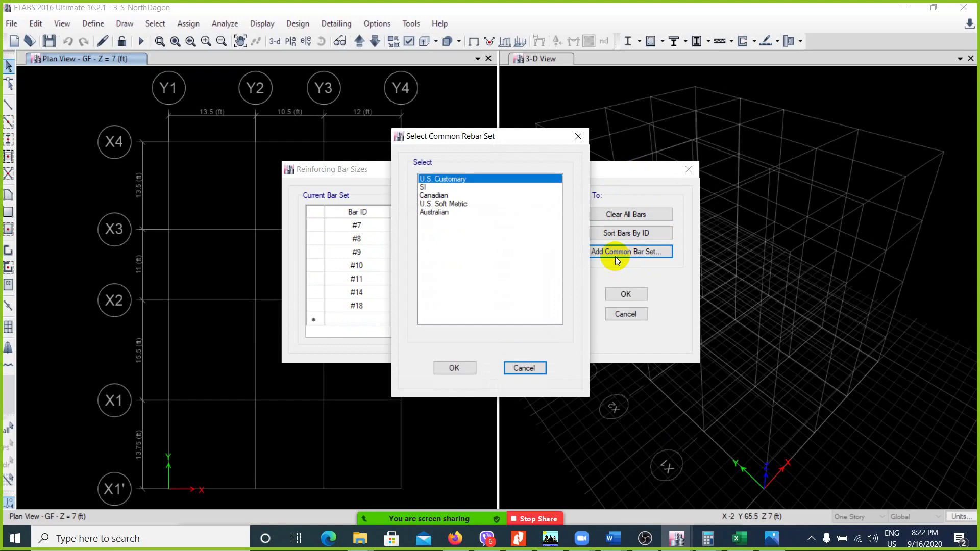
pyautogui.click(452, 187)
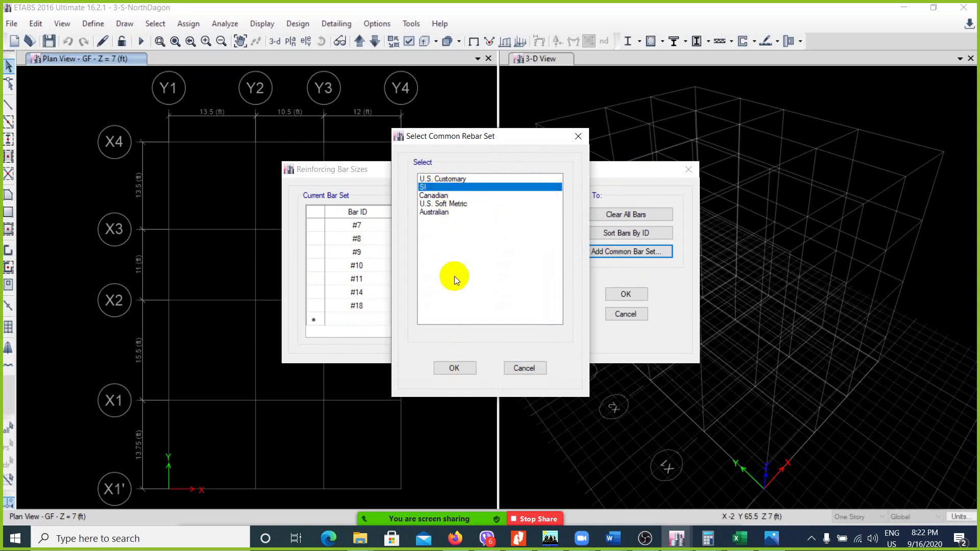
pyautogui.click(464, 369)
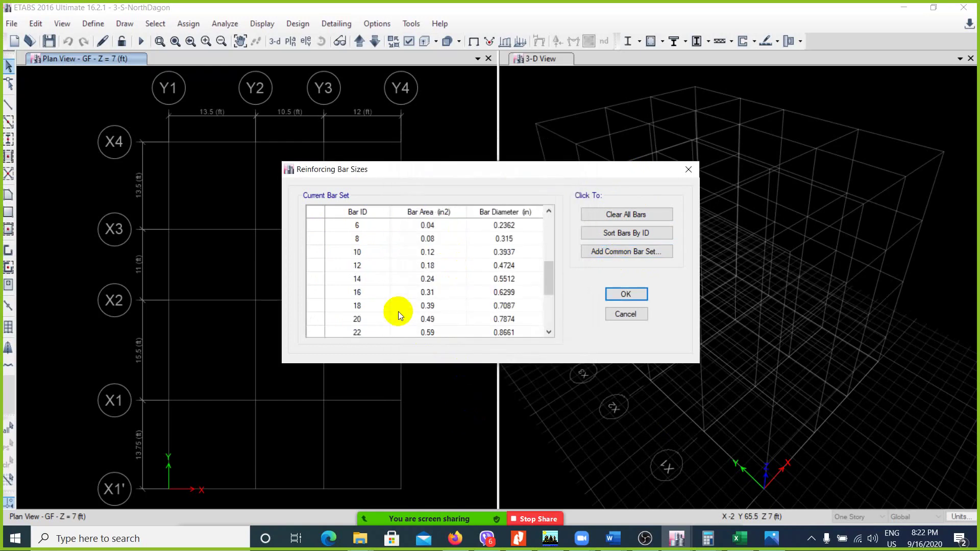
# - Check the area of SI bar 10 against the 10mm rows of Table A.1 in the PDF book, and return to ETABS
pyautogui.click(374, 255)
pyautogui.click(369, 228)
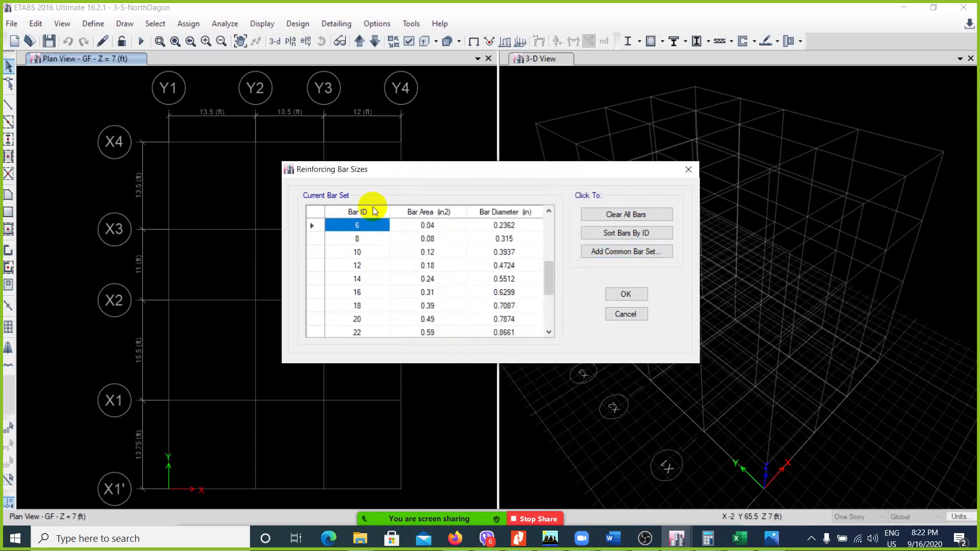
pyautogui.scroll(1, 373, 232)
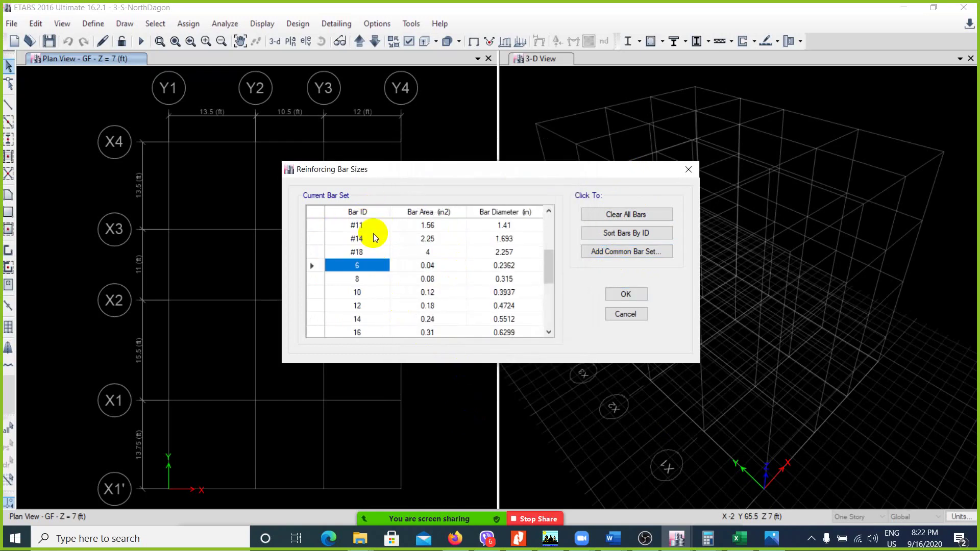
pyautogui.click(370, 271)
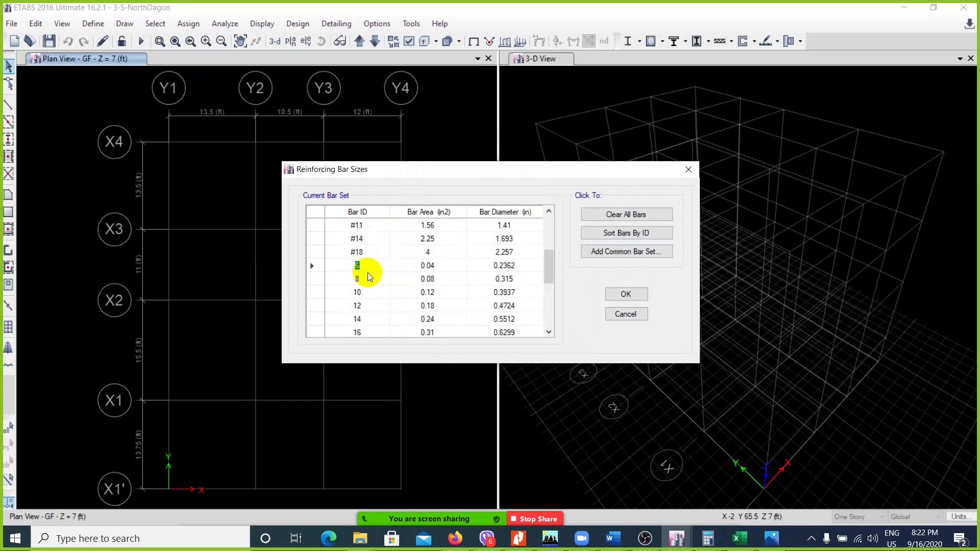
pyautogui.moveTo(367, 273); pyautogui.dragTo(369, 283)
pyautogui.click(370, 292)
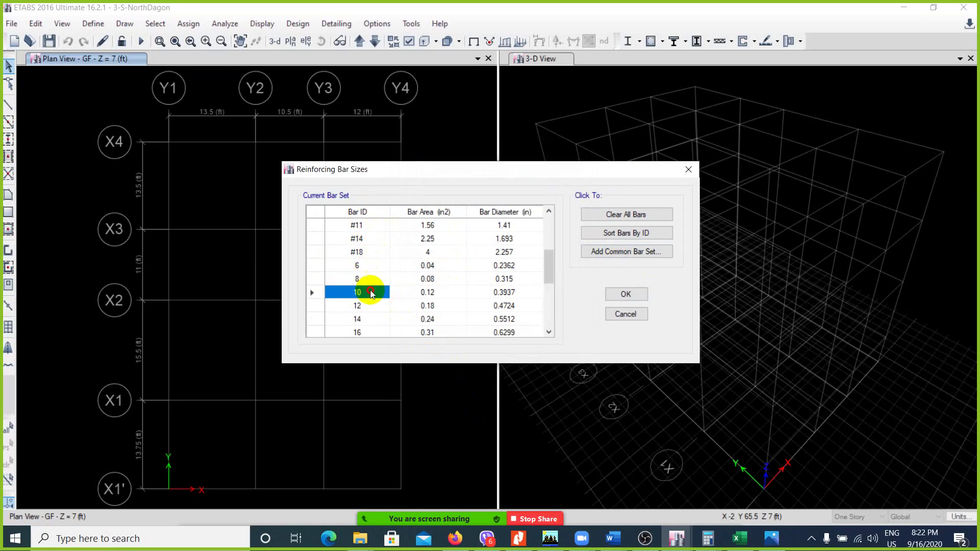
pyautogui.click(433, 293)
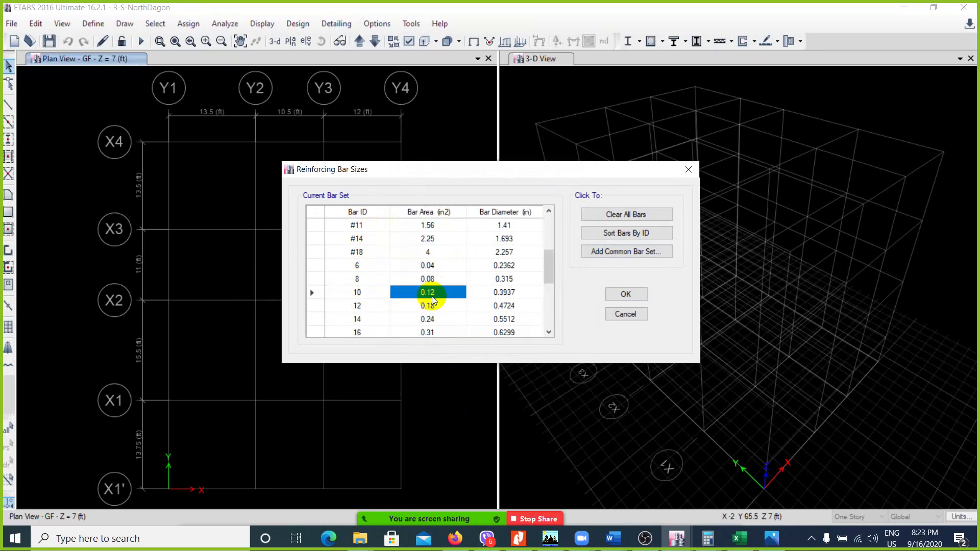
pyautogui.click(519, 537)
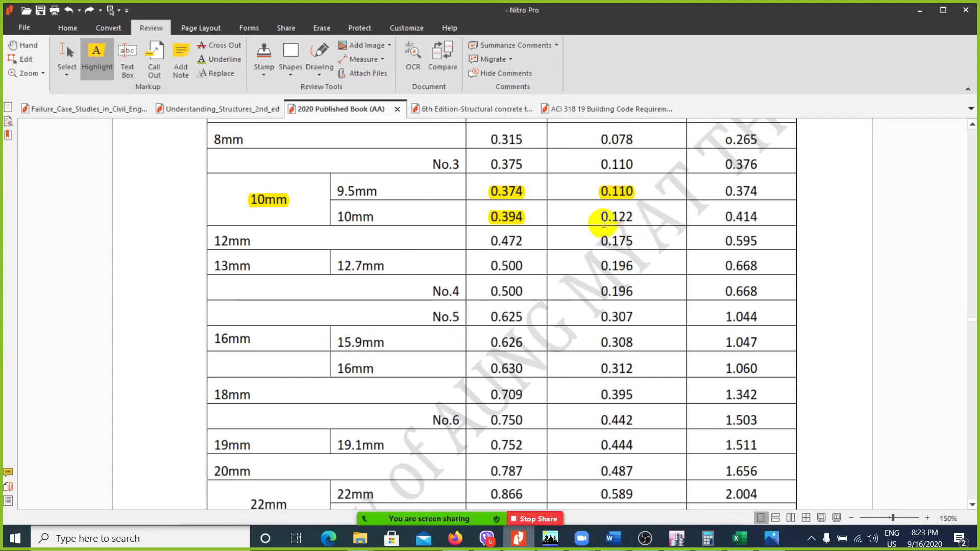
pyautogui.click(920, 10)
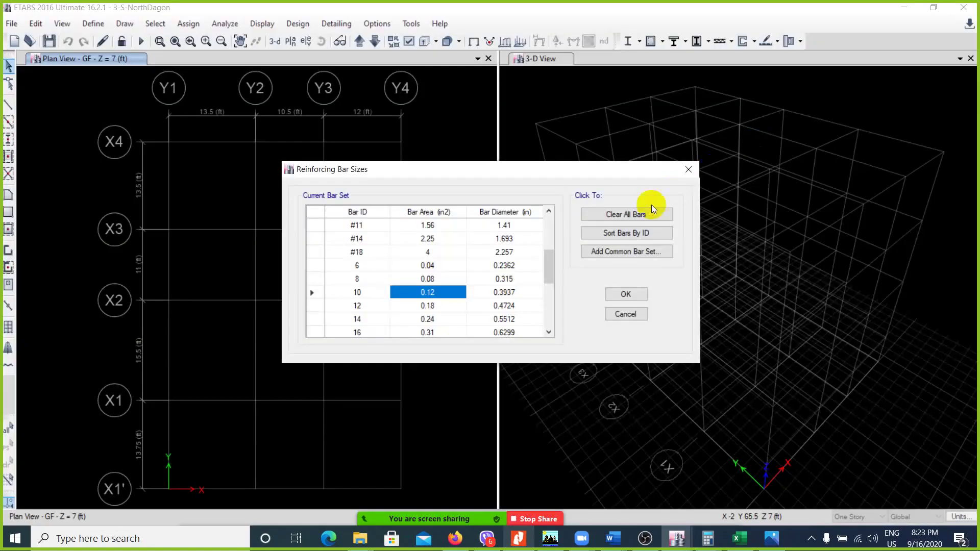
# - Add the U.S. Soft Metric common bar set and check the area of bar #10SM
pyautogui.click(628, 251)
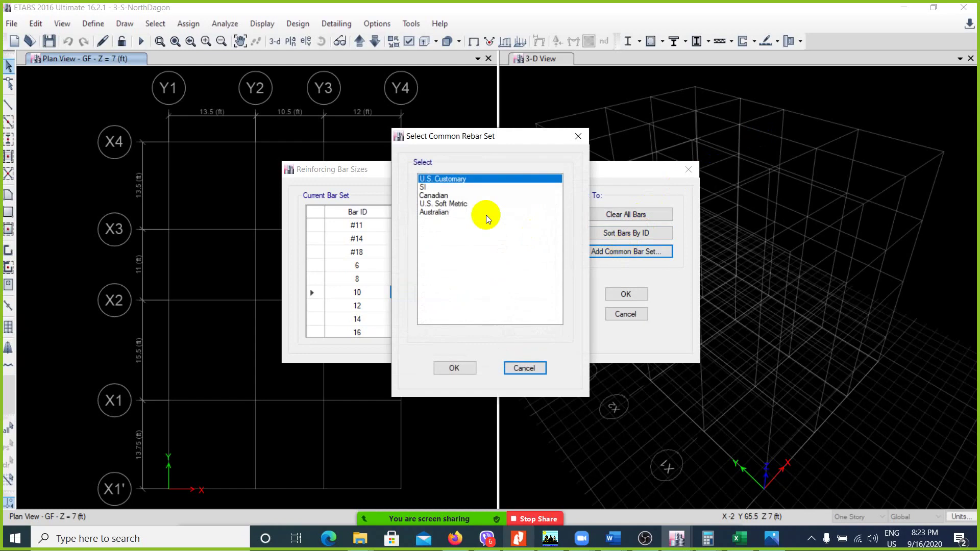
pyautogui.click(452, 203)
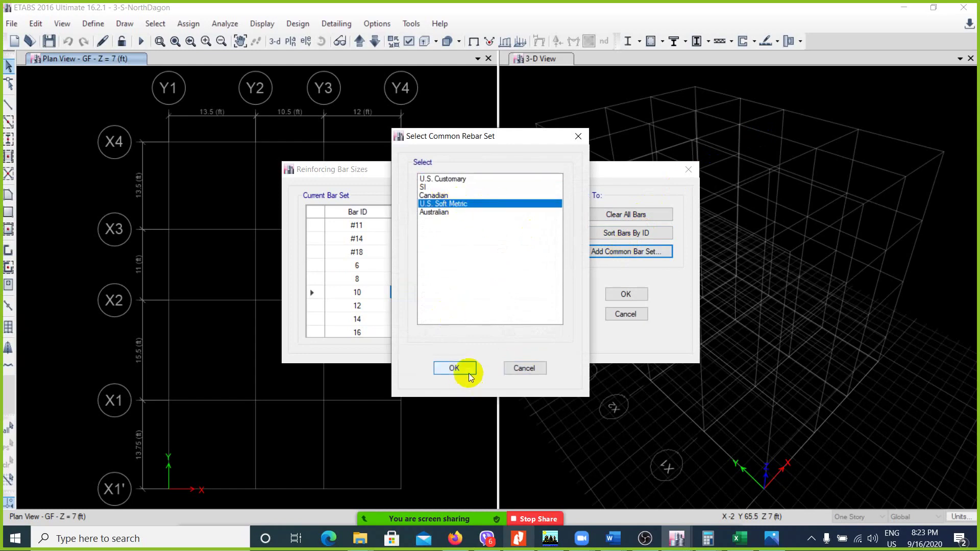
pyautogui.click(454, 368)
pyautogui.scroll(-6, 437, 293)
pyautogui.click(378, 252)
pyautogui.scroll(2, 379, 252)
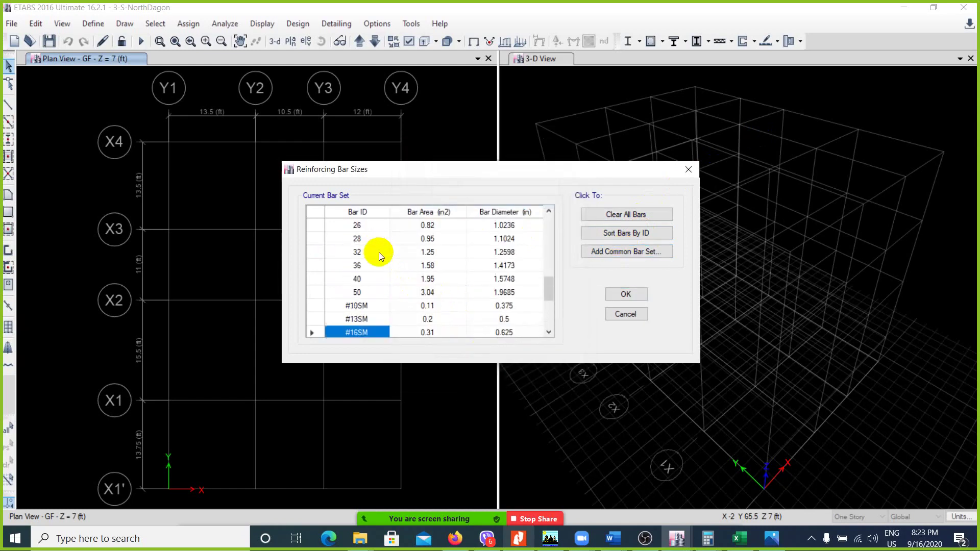
pyautogui.click(368, 305)
pyautogui.click(427, 306)
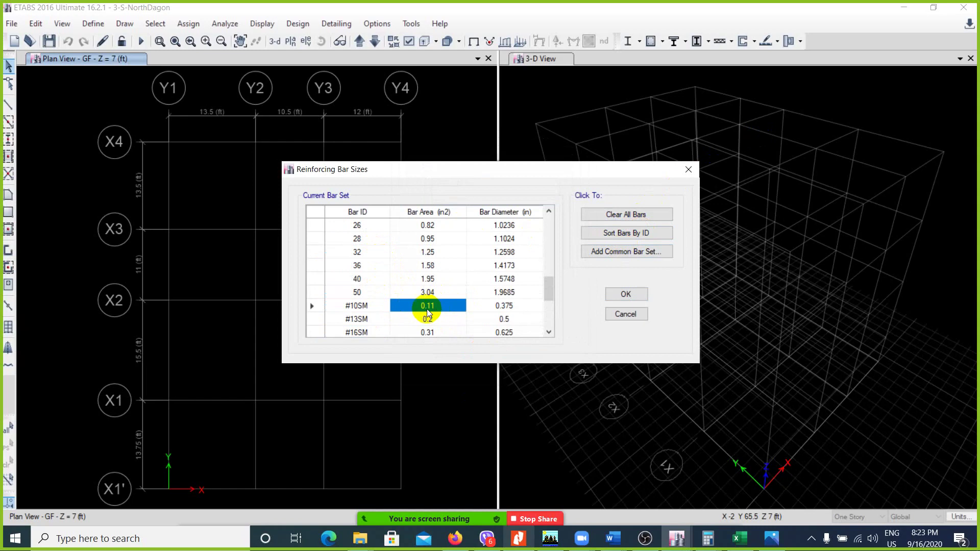
pyautogui.click(376, 307)
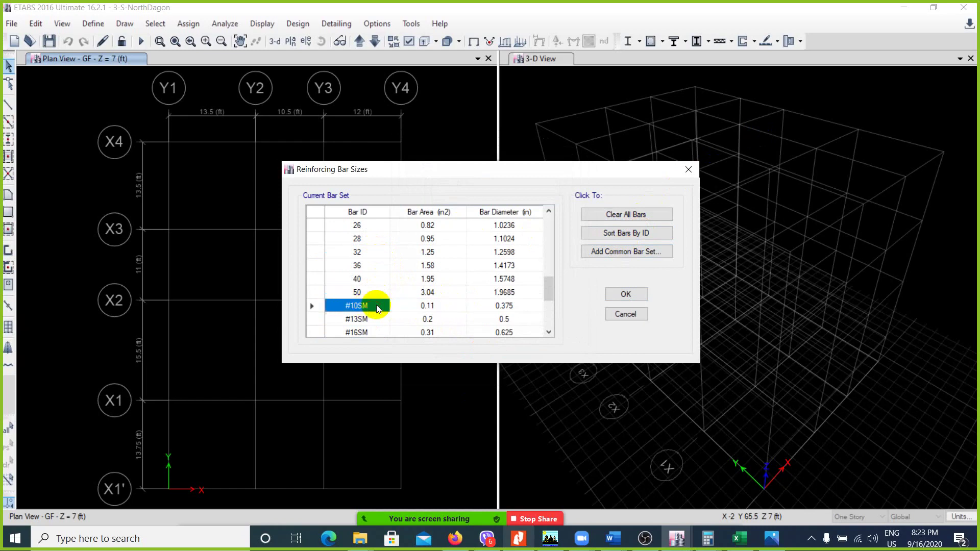
# - Add the Canadian common bar set and check the area of bar 10M
pyautogui.click(602, 251)
pyautogui.click(461, 195)
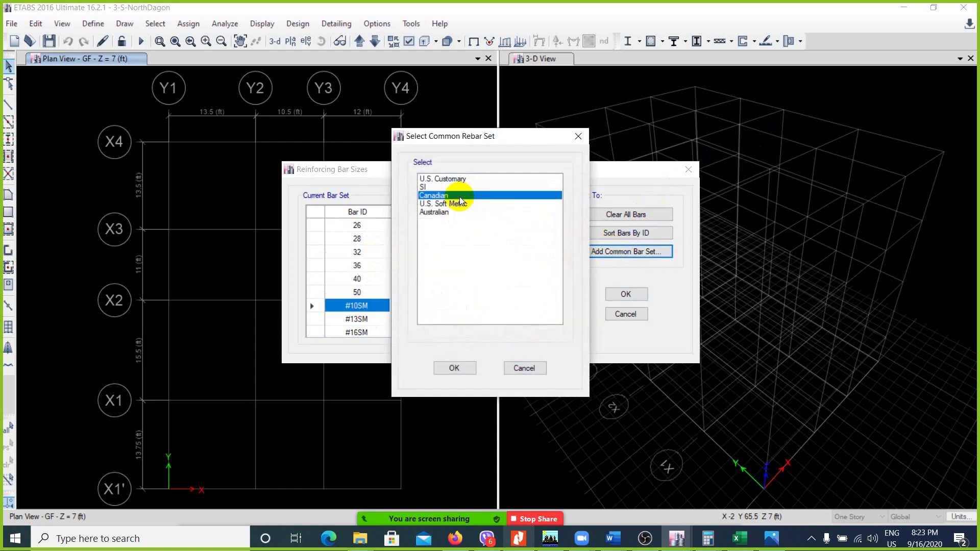
pyautogui.click(457, 368)
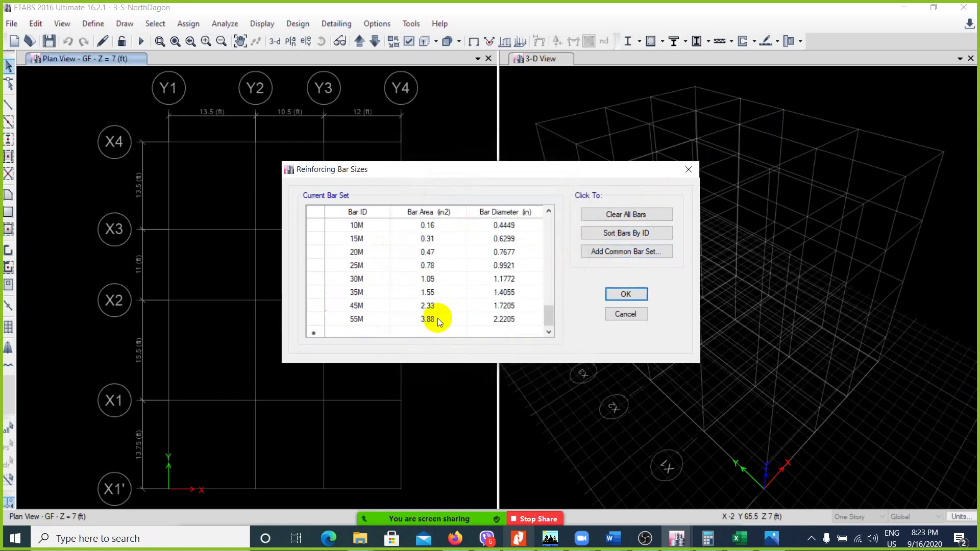
pyautogui.click(375, 250)
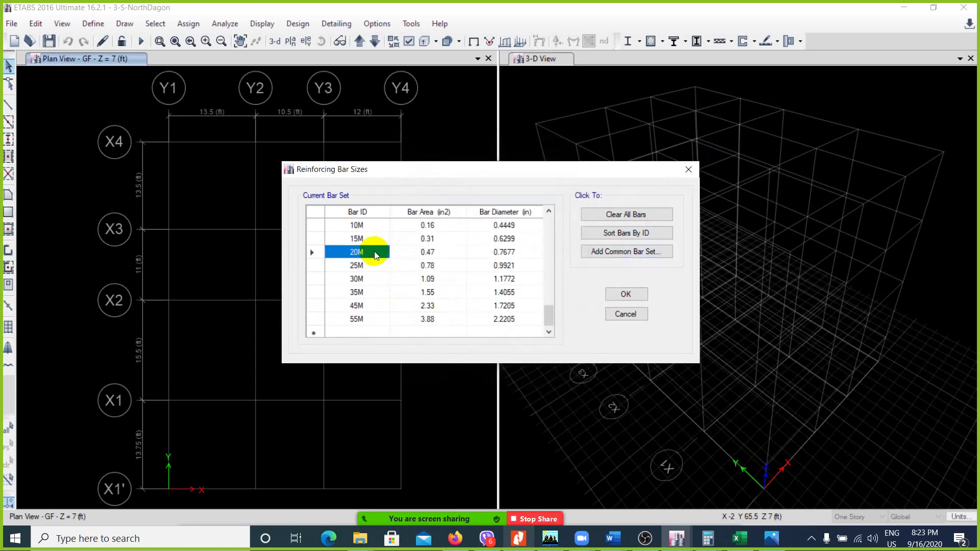
pyautogui.click(376, 225)
pyautogui.scroll(1, 409, 276)
pyautogui.click(435, 267)
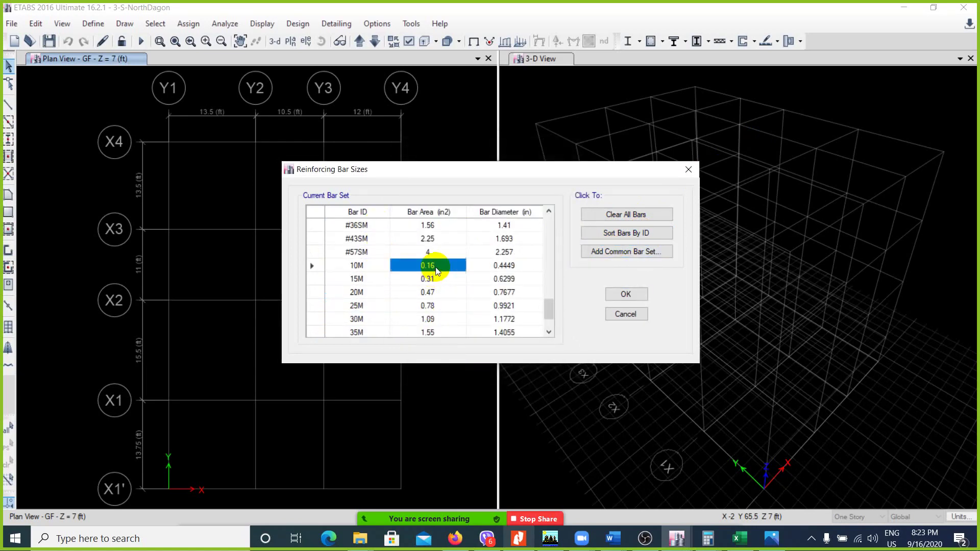
# - Clear all bars from the current bar set and add only the U.S. Soft Metric common bar set
pyautogui.click(381, 268)
pyautogui.scroll(-2, 407, 255)
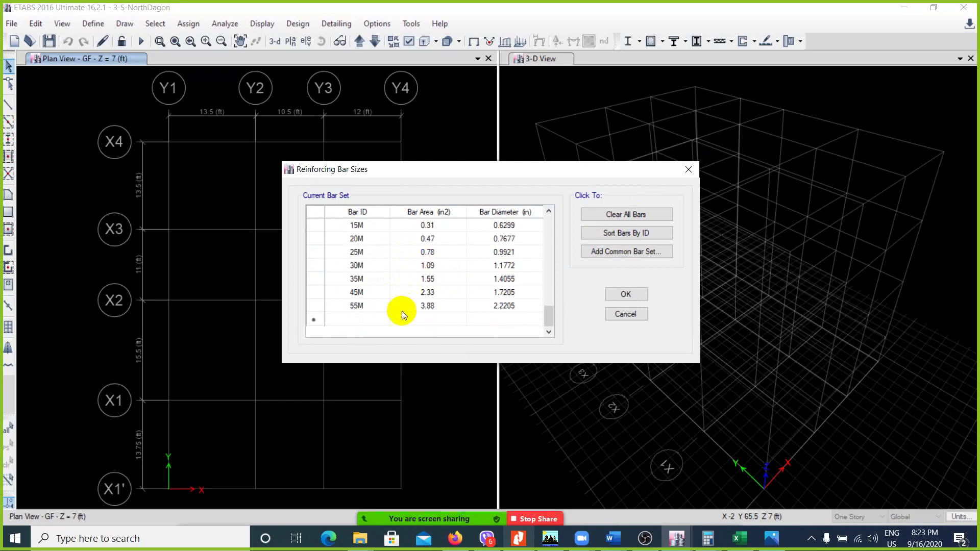
pyautogui.keyDown('shift'); pyautogui.click(367, 307); pyautogui.keyUp('shift')
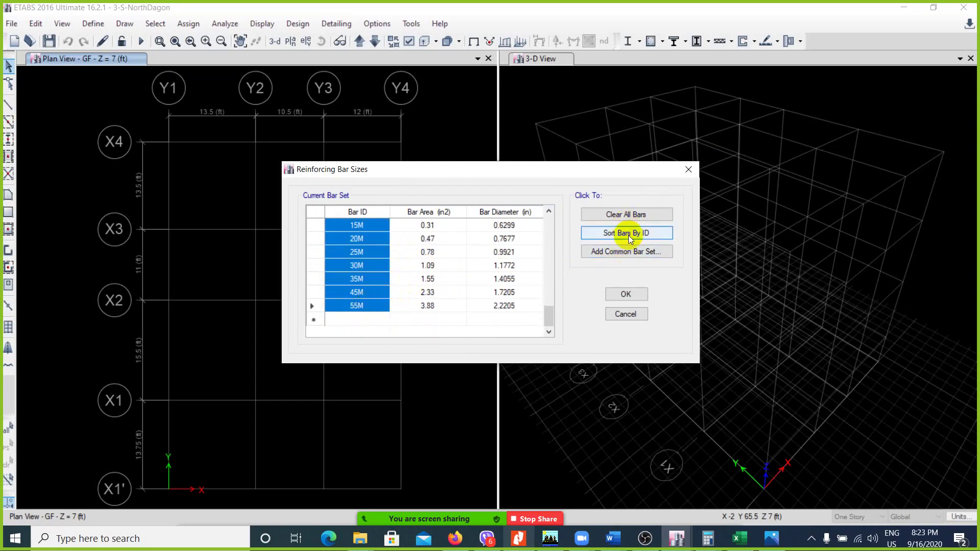
pyautogui.click(627, 216)
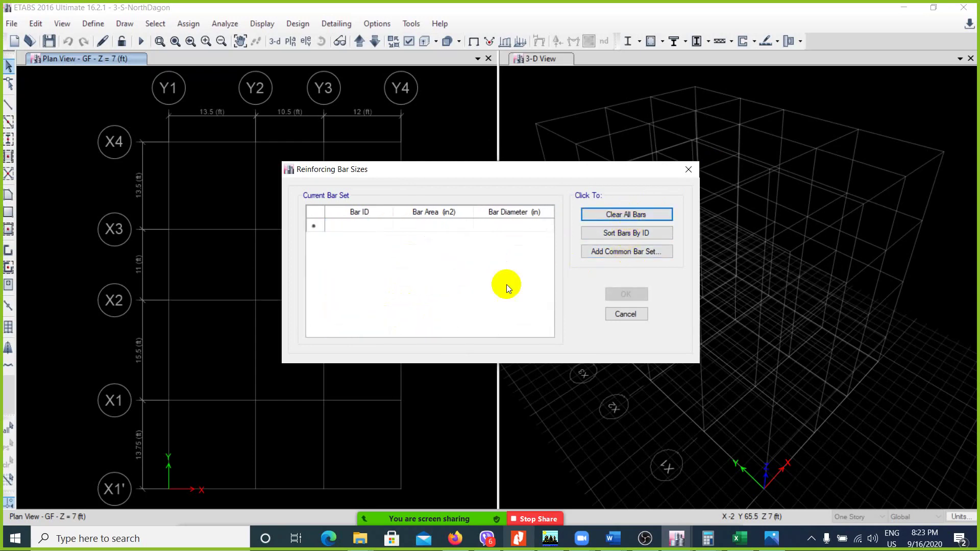
pyautogui.click(629, 252)
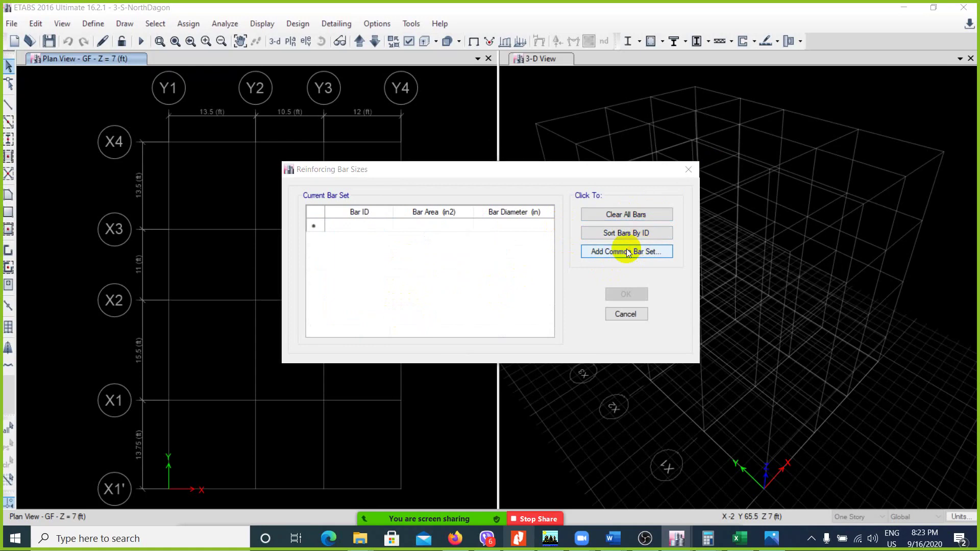
pyautogui.click(443, 187)
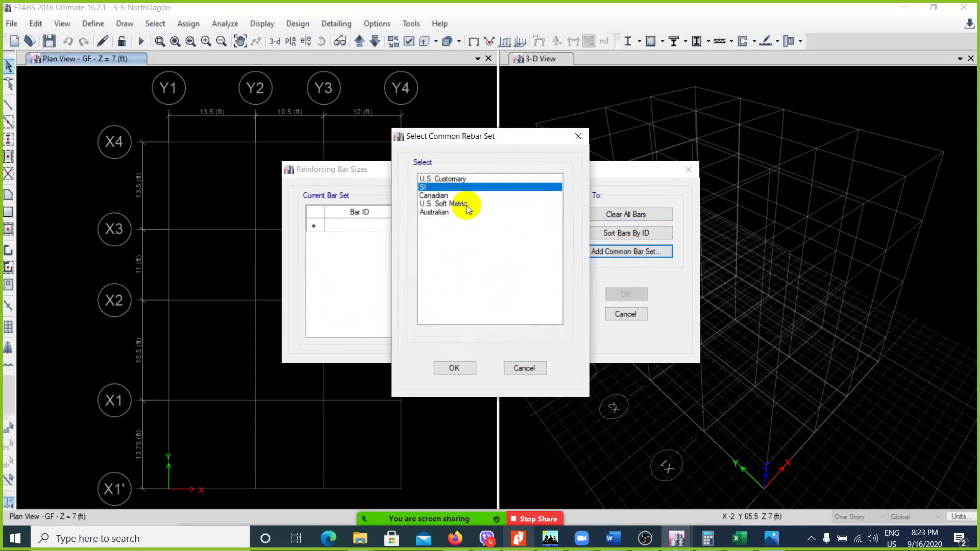
pyautogui.click(467, 206)
pyautogui.click(465, 368)
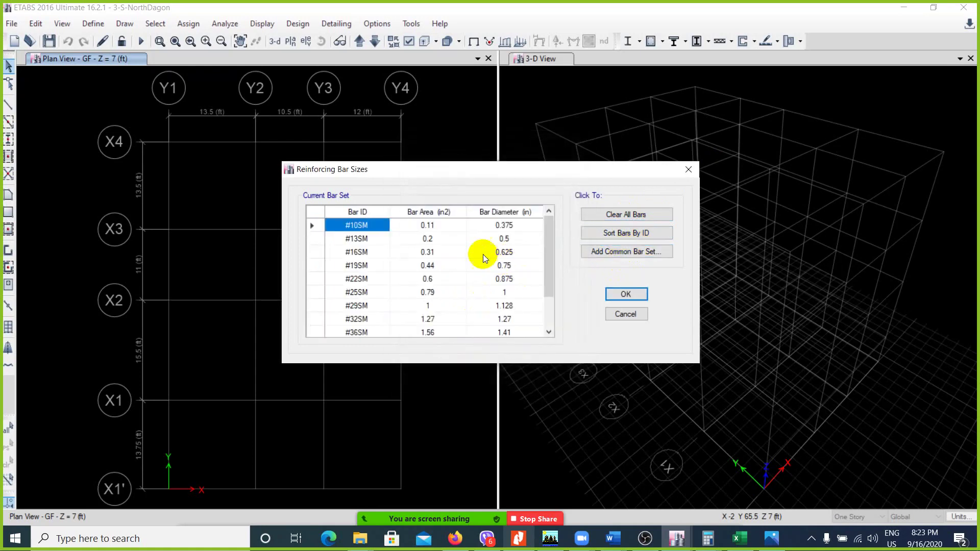
# - Check the bar areas of #10SM and #25SM in the U.S. Soft Metric set
pyautogui.click(427, 252)
pyautogui.click(437, 225)
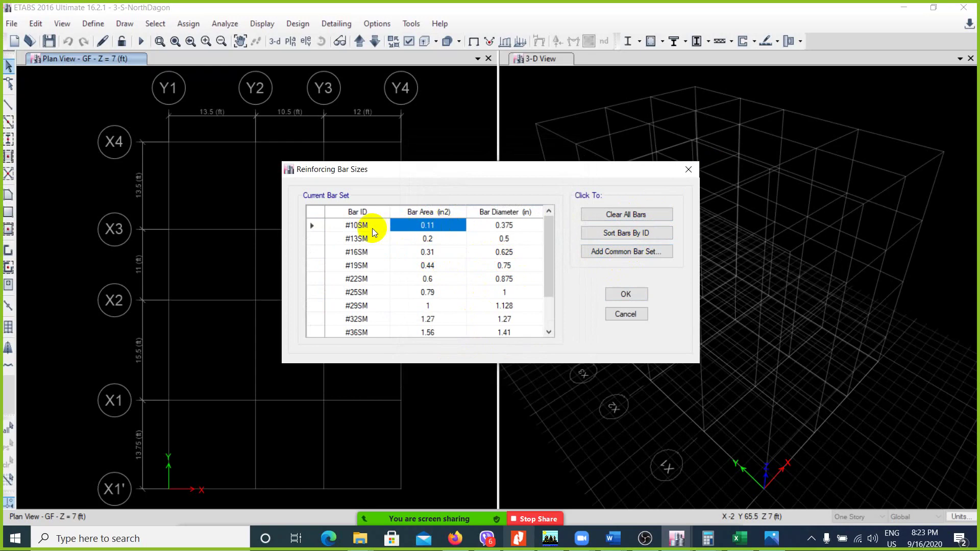
pyautogui.click(378, 228)
pyautogui.click(433, 230)
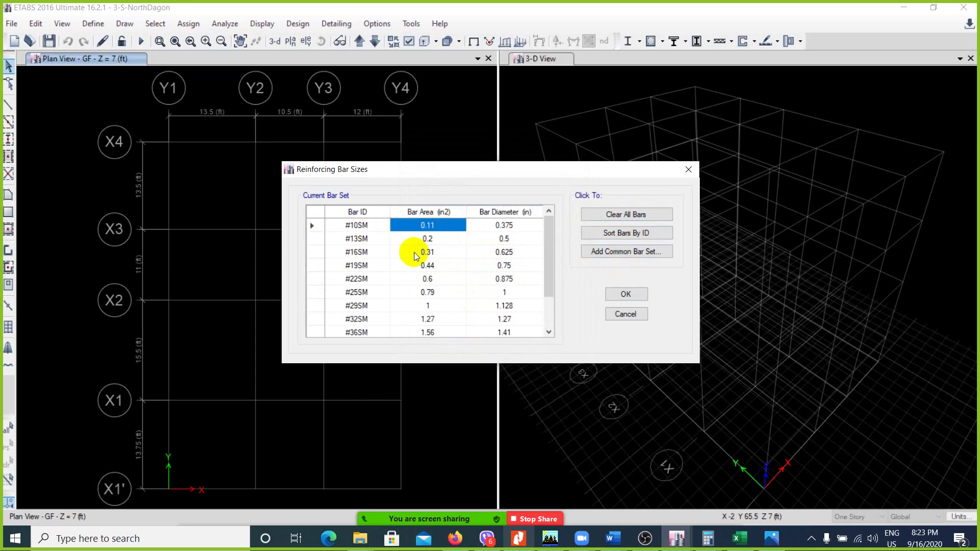
pyautogui.click(370, 295)
pyautogui.click(439, 293)
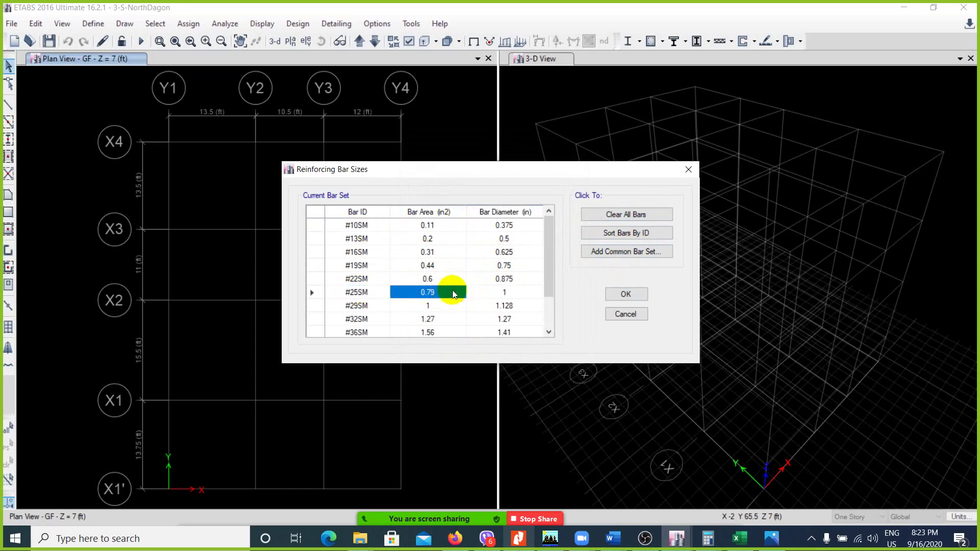
# - Switch to the PDF book and examine the 25mm rows of Table A.1 and the note on permissible weight variation
pyautogui.click(519, 538)
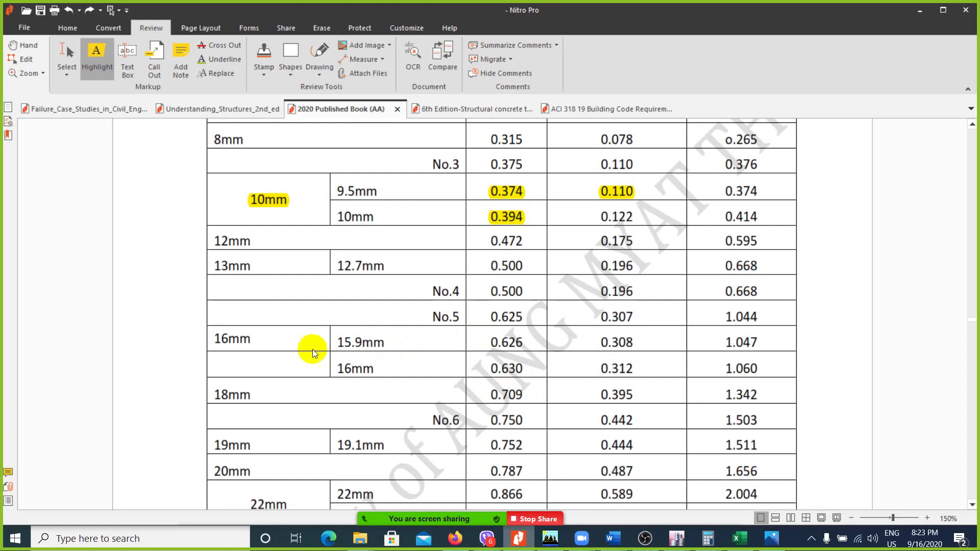
pyautogui.scroll(-6, 262, 432)
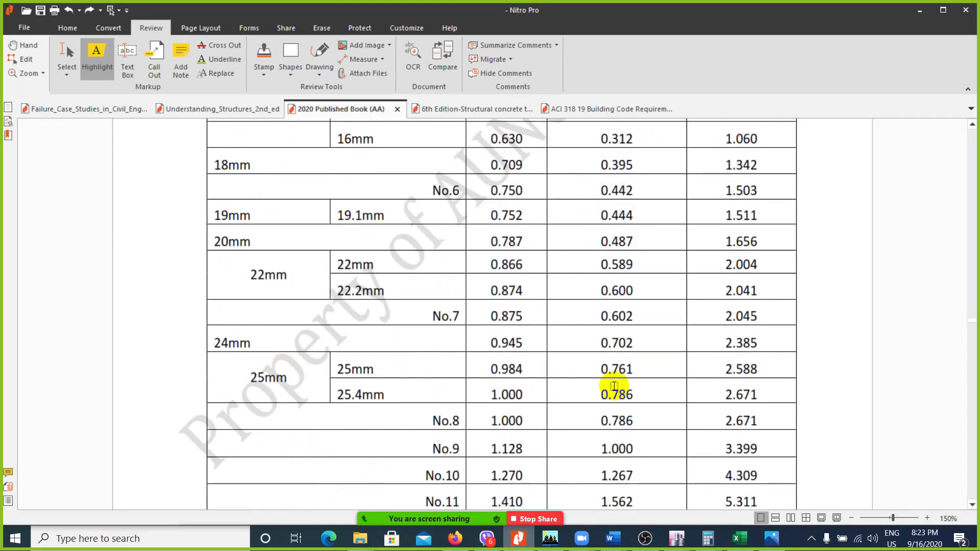
pyautogui.keyDown('ctrl'); pyautogui.scroll(-2, 565, 329); pyautogui.keyUp('ctrl')
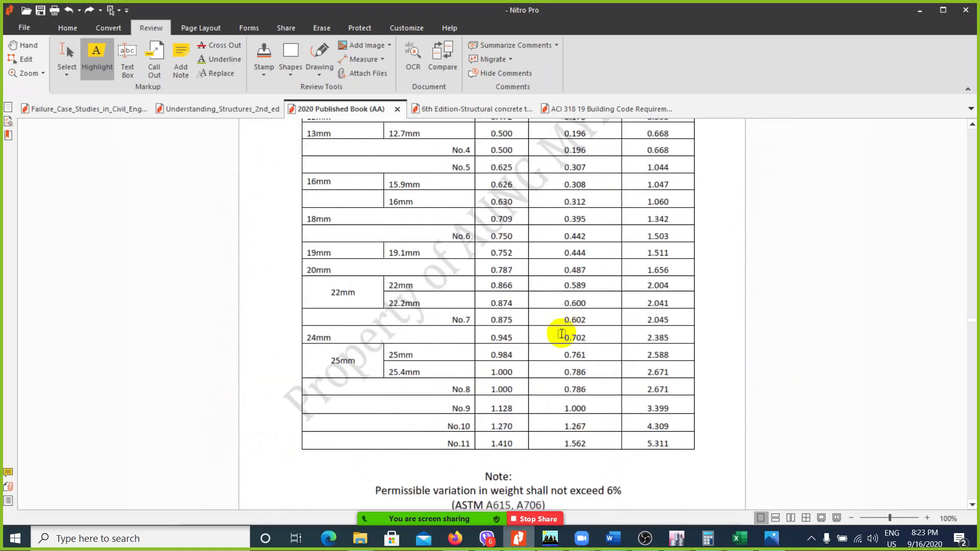
pyautogui.scroll(-1, 561, 336)
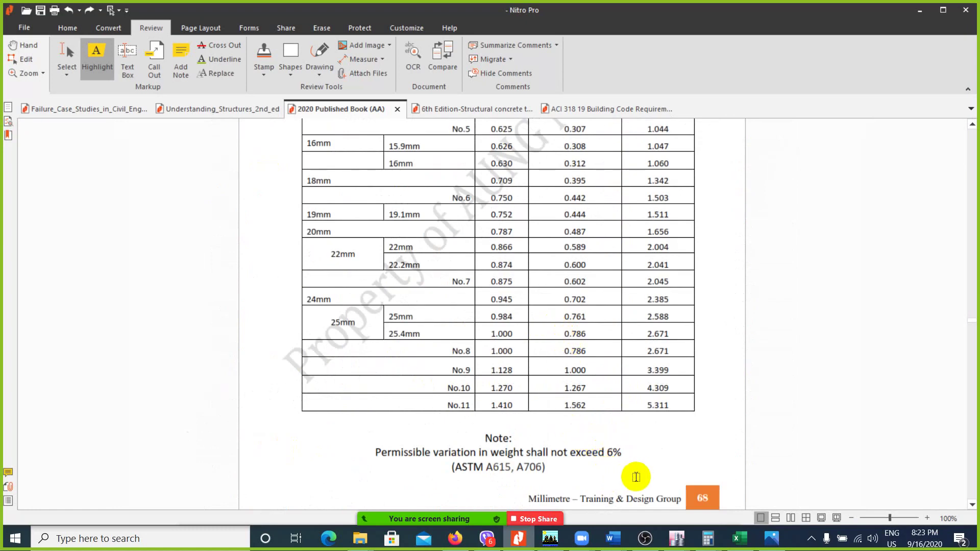
# - Highlight the nominal weights of the 6mm and 9.5mm bars in Table A.1
pyautogui.keyDown('ctrl'); pyautogui.scroll(2, 633, 478); pyautogui.keyUp('ctrl')
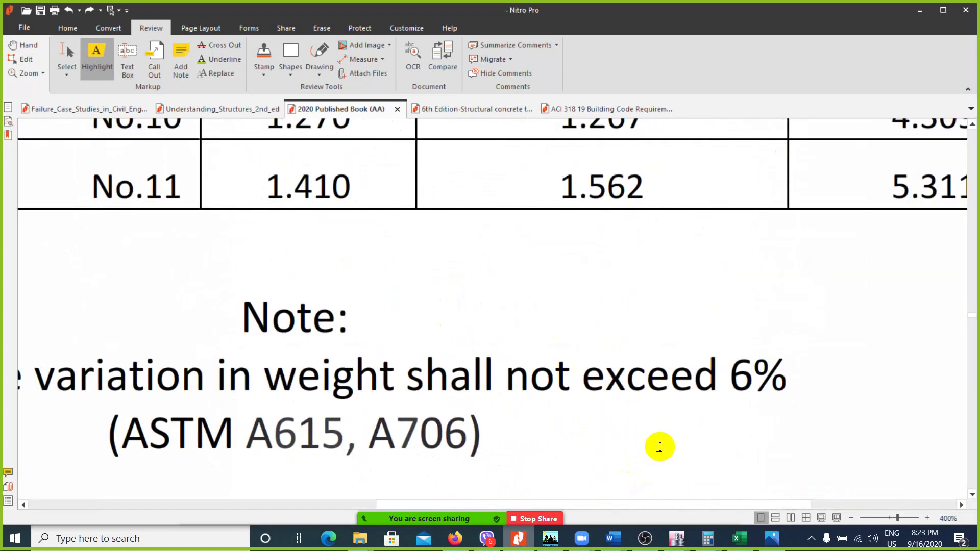
pyautogui.scroll(12, 661, 447)
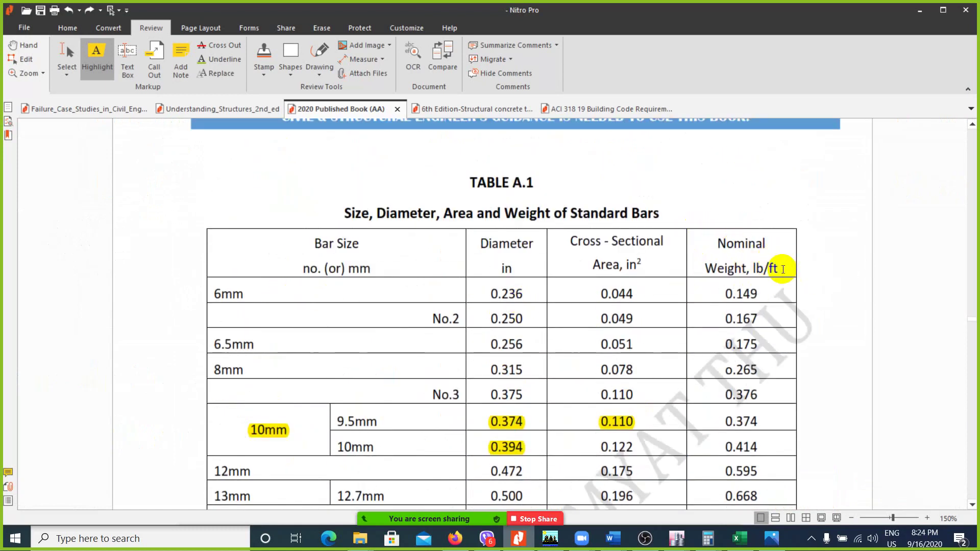
pyautogui.moveTo(764, 266); pyautogui.dragTo(776, 261)
pyautogui.moveTo(724, 294); pyautogui.dragTo(760, 294)
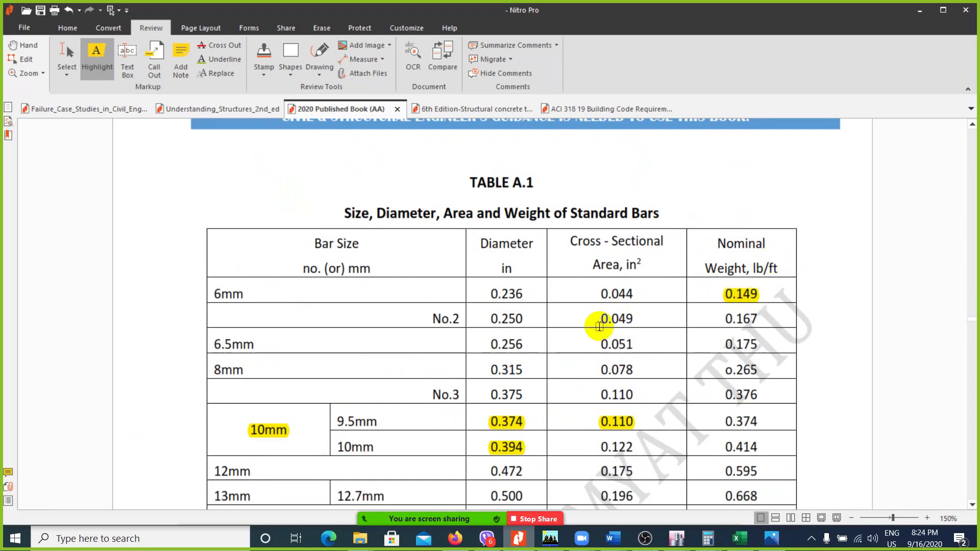
pyautogui.scroll(-3, 556, 339)
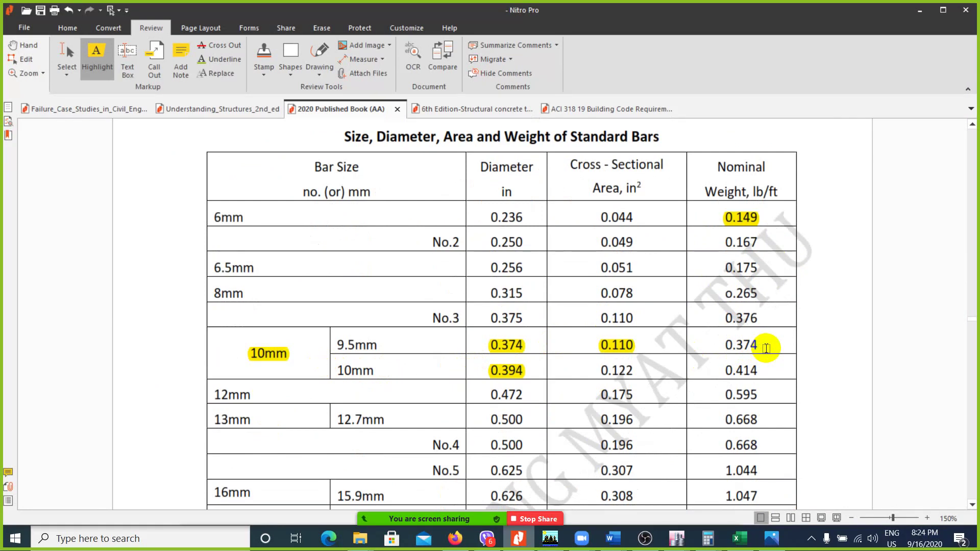
pyautogui.moveTo(761, 344)
pyautogui.mouseDown()
pyautogui.moveTo(708, 341)
pyautogui.moveTo(759, 351)
pyautogui.moveTo(775, 342)
pyautogui.mouseUp()
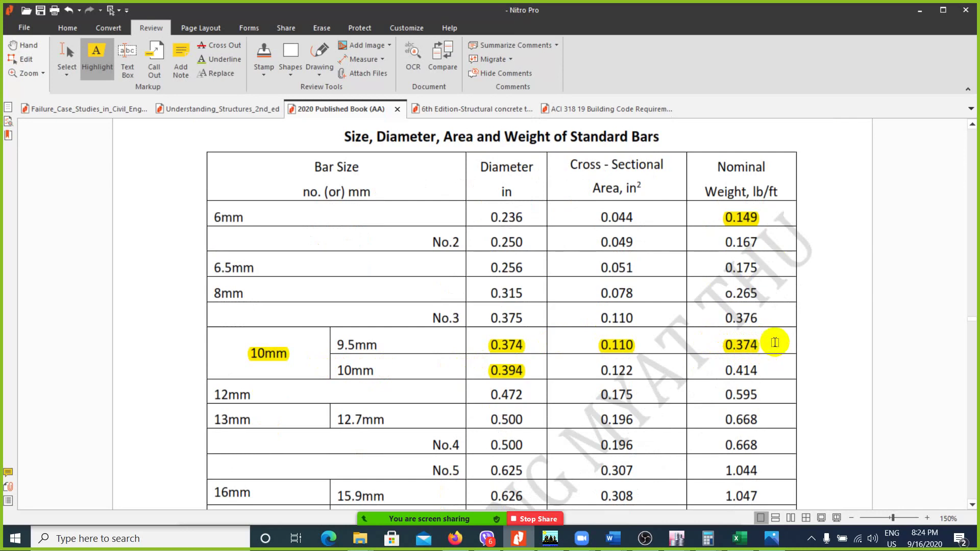
# - Try highlighting the 6% limit in the weight variation note below Table A.1, and undo that highlight
pyautogui.scroll(-10, 776, 342)
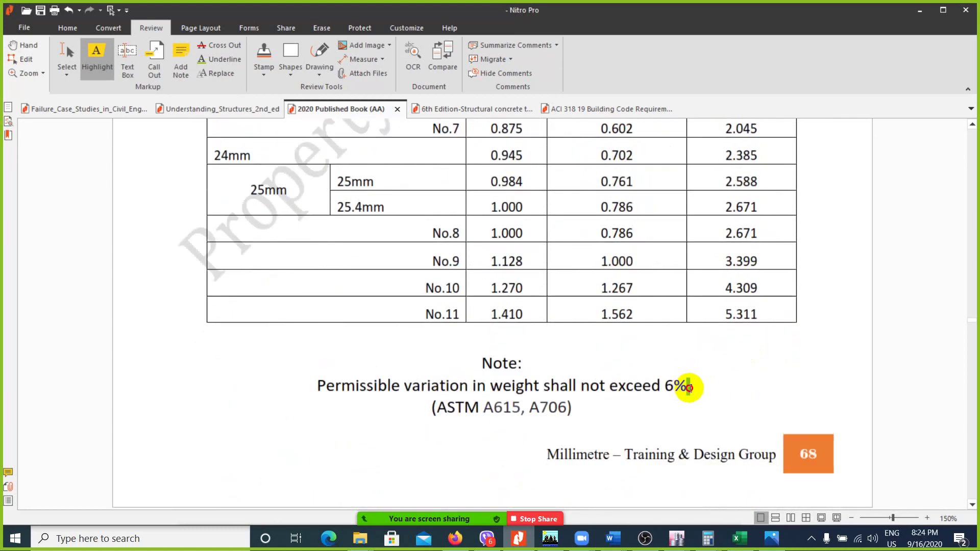
pyautogui.moveTo(689, 388); pyautogui.dragTo(568, 386)
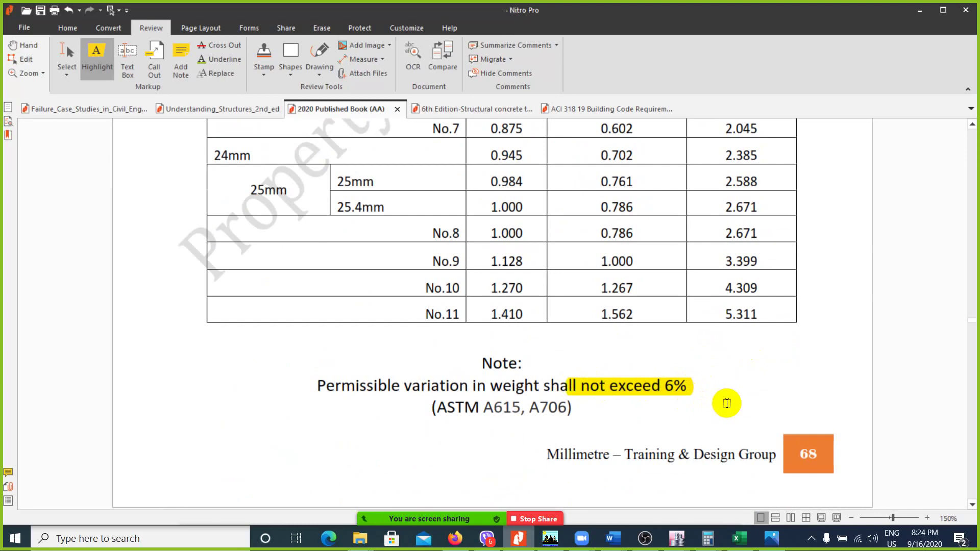
pyautogui.hotkey('ctrl', 'z')
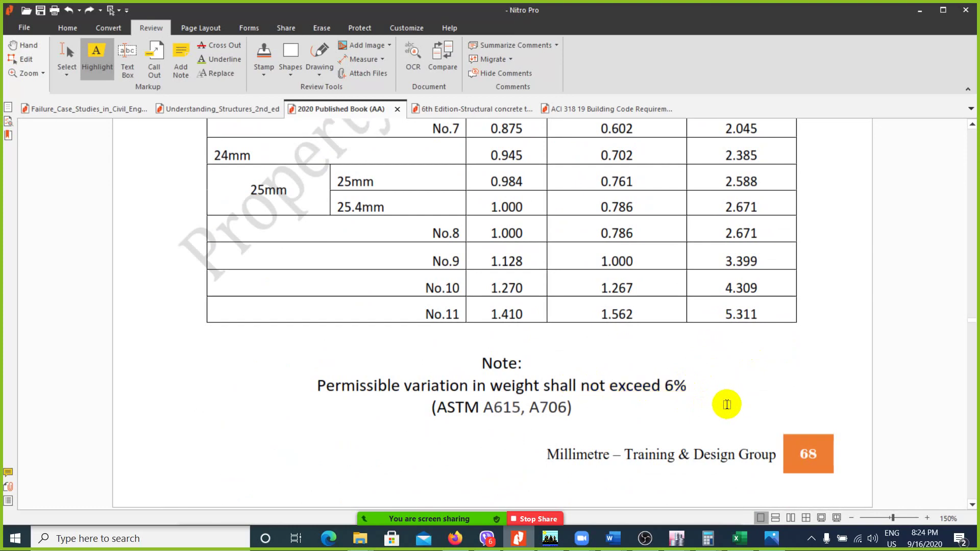
# - Examine the Reinforcing Bar Sizes example and the digital Vernier caliper figure on page 67, comparing them with Table A.1
pyautogui.scroll(3, 691, 390)
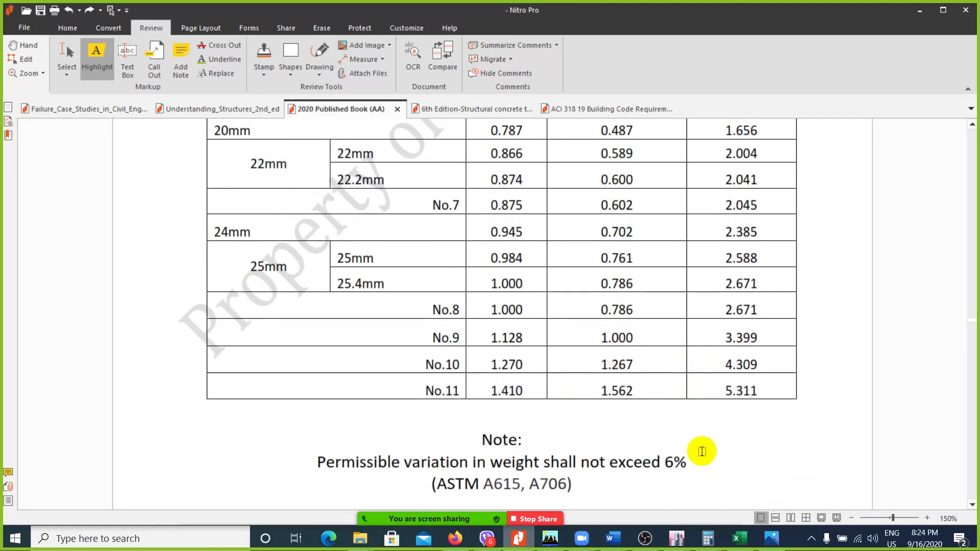
pyautogui.scroll(1, 704, 451)
pyautogui.scroll(20, 705, 439)
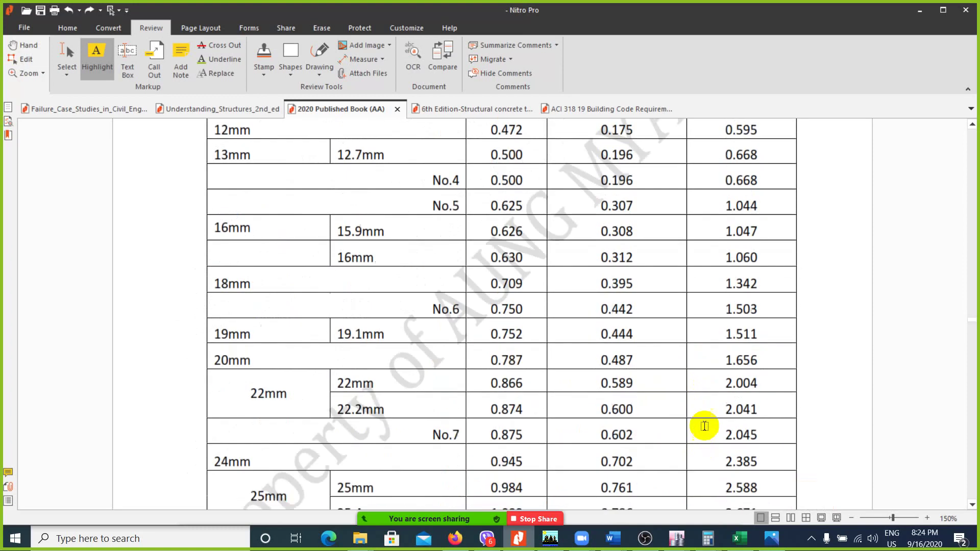
pyautogui.scroll(-3, 705, 426)
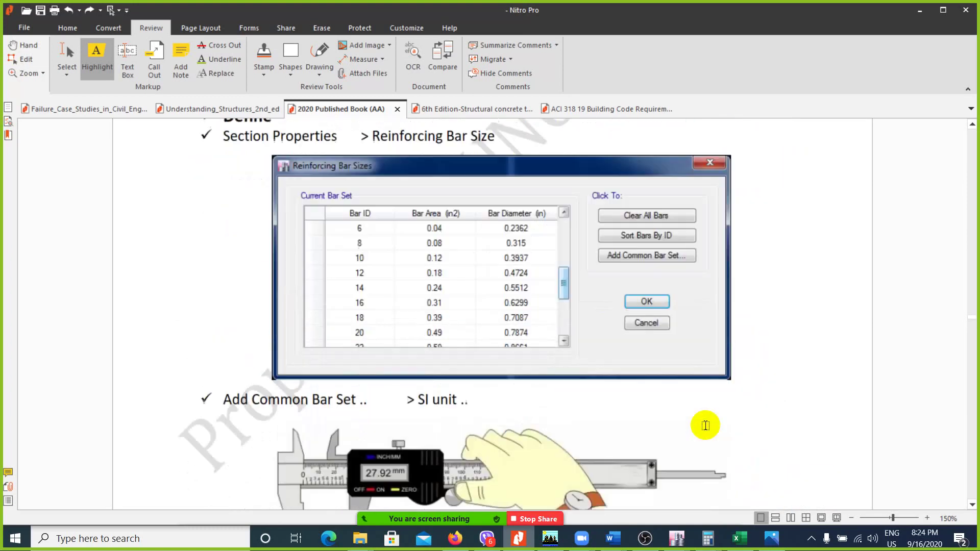
pyautogui.click(425, 418)
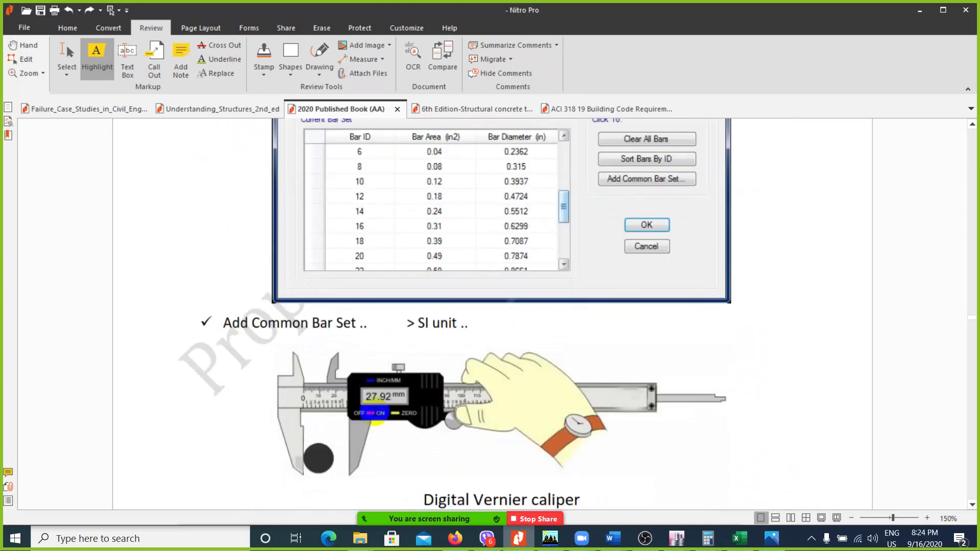
pyautogui.scroll(-1, 357, 403)
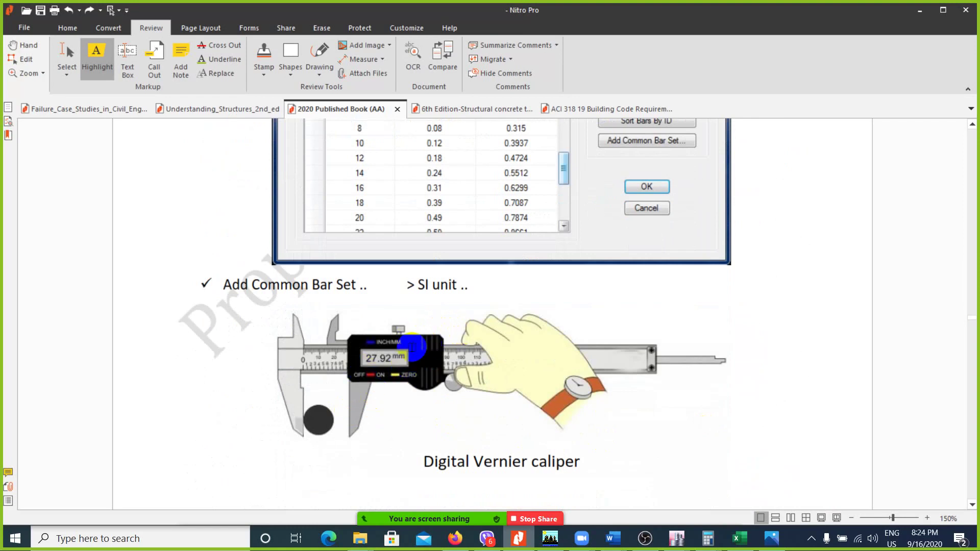
pyautogui.scroll(-3, 412, 347)
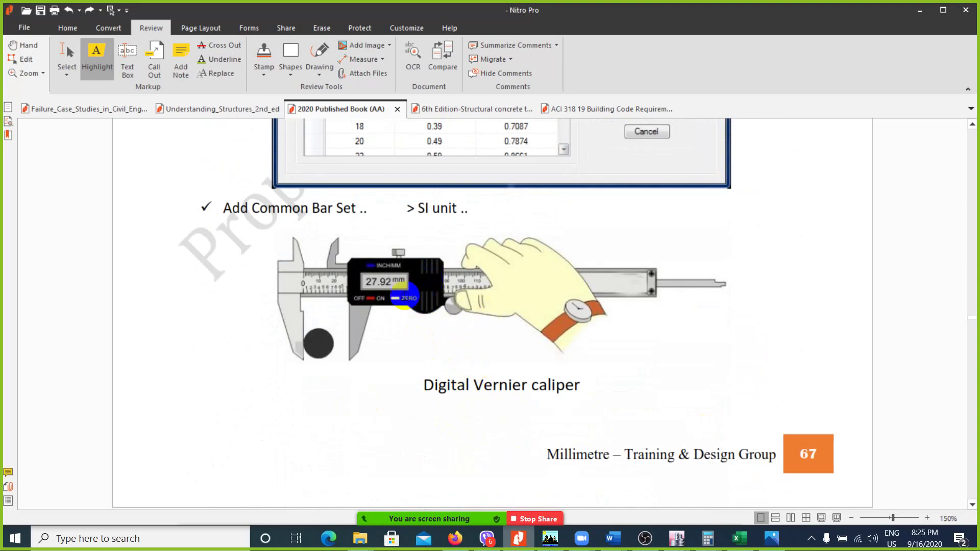
pyautogui.scroll(1, 399, 295)
pyautogui.scroll(1, 475, 288)
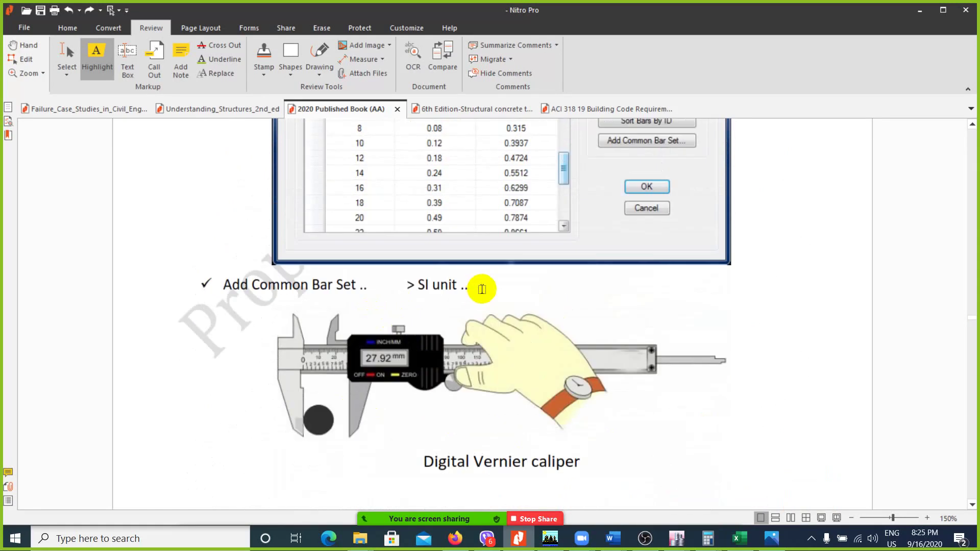
pyautogui.scroll(-2, 477, 295)
pyautogui.scroll(20, 477, 292)
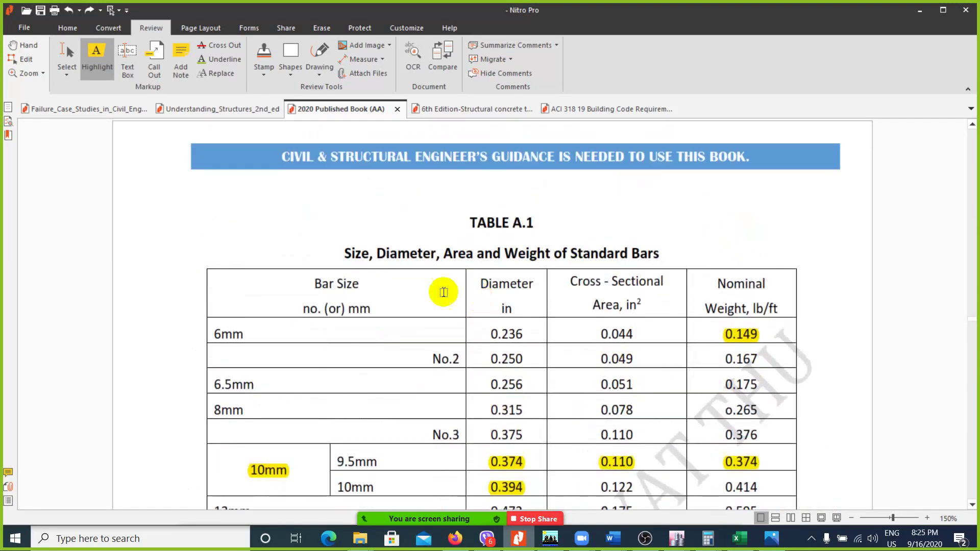
pyautogui.scroll(-20, 439, 291)
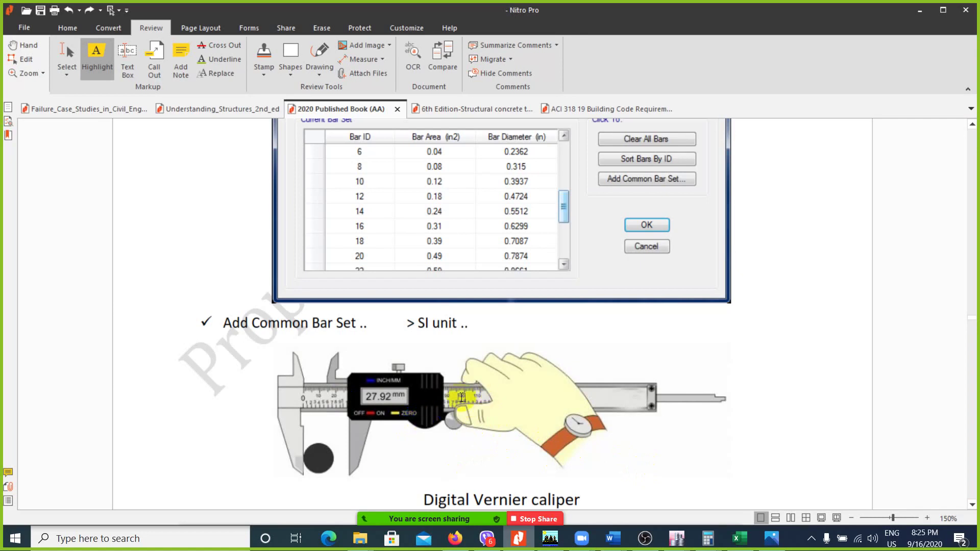
pyautogui.scroll(-2, 496, 368)
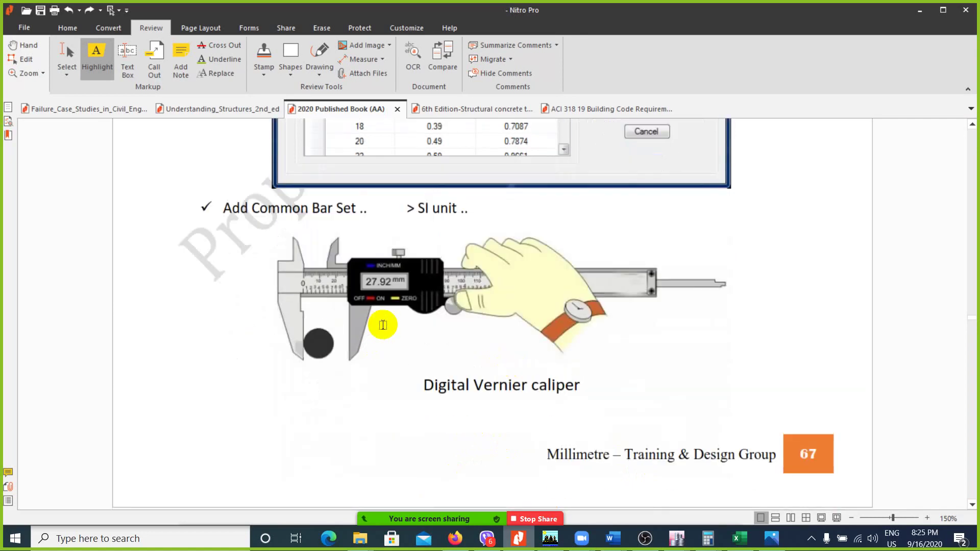
# - Review the standard bar sizes in Table A.1 through its closing note and on to the structural steel section
pyautogui.scroll(-6, 391, 329)
pyautogui.keyDown('ctrl'); pyautogui.scroll(-1, 409, 337); pyautogui.keyUp('ctrl')
pyautogui.keyDown('ctrl'); pyautogui.scroll(-1, 452, 335); pyautogui.keyUp('ctrl')
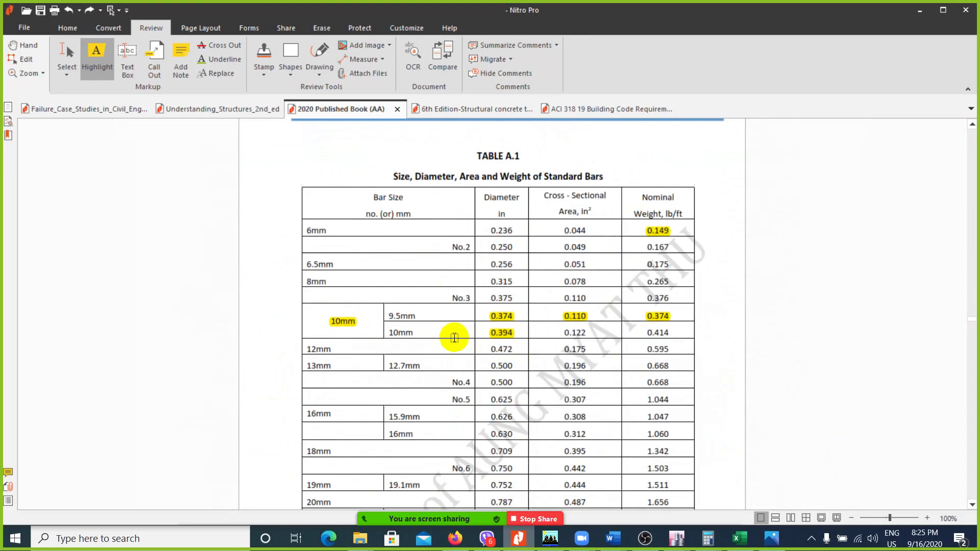
pyautogui.scroll(-1, 456, 337)
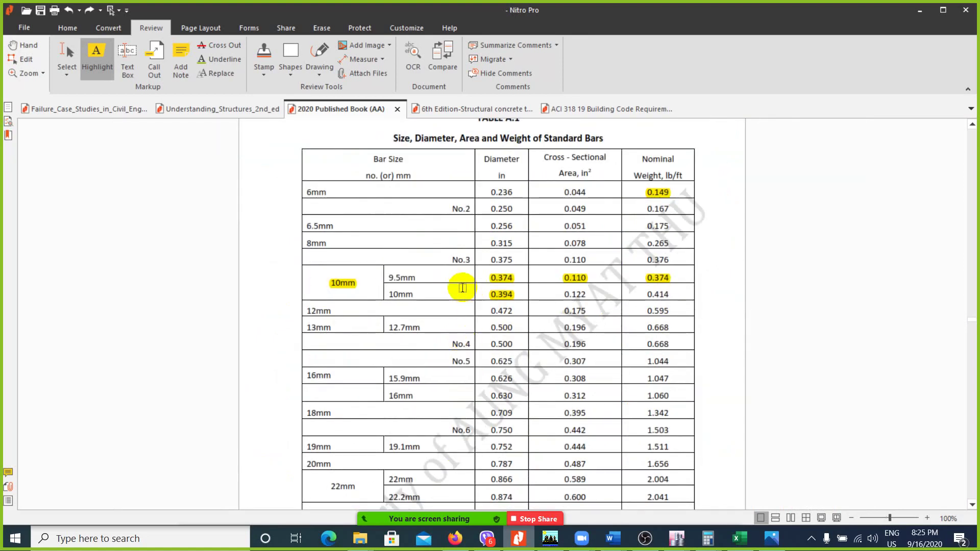
pyautogui.scroll(-4, 475, 313)
pyautogui.scroll(-3, 476, 312)
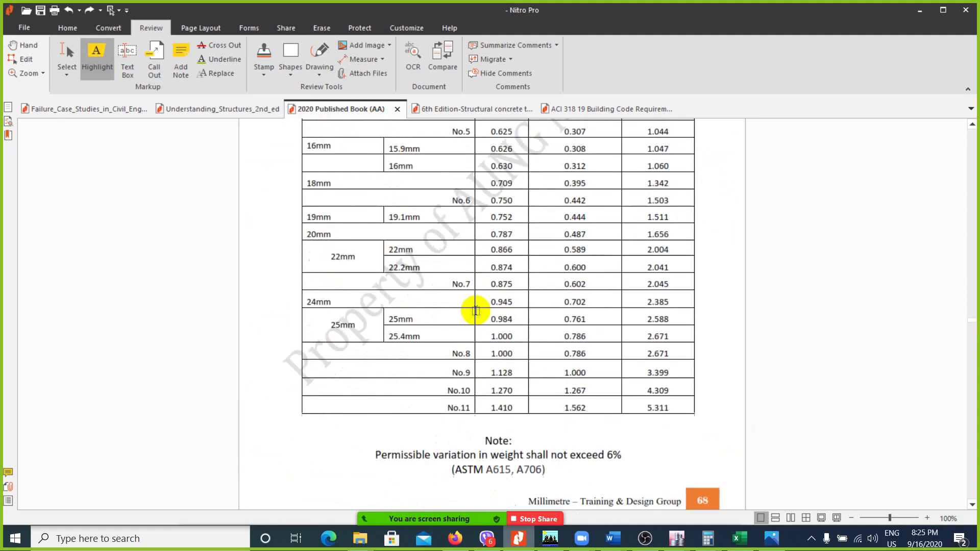
pyautogui.scroll(-5, 479, 313)
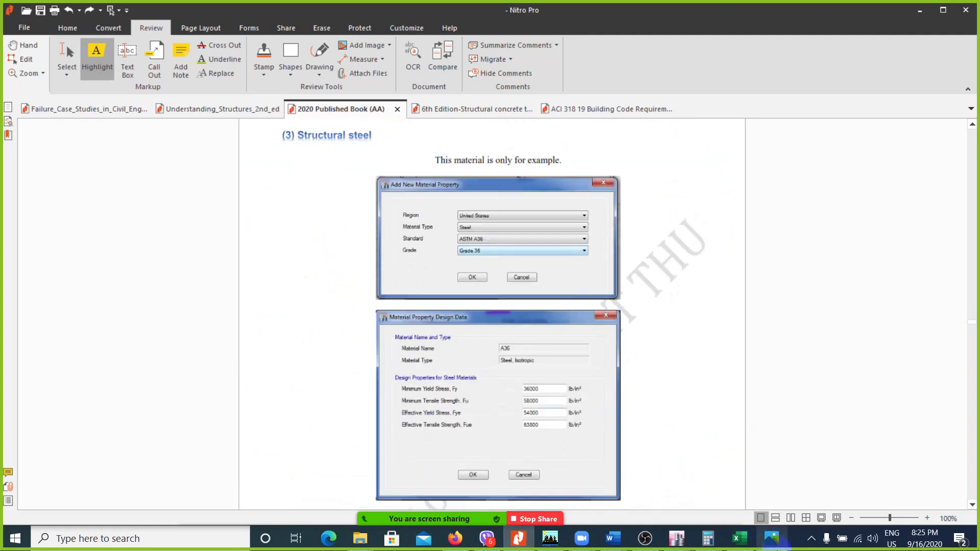
# - Switch to Photos to view the tensile test certificate image, and return to the PDF book
pyautogui.click(771, 539)
pyautogui.scroll(-5, 555, 302)
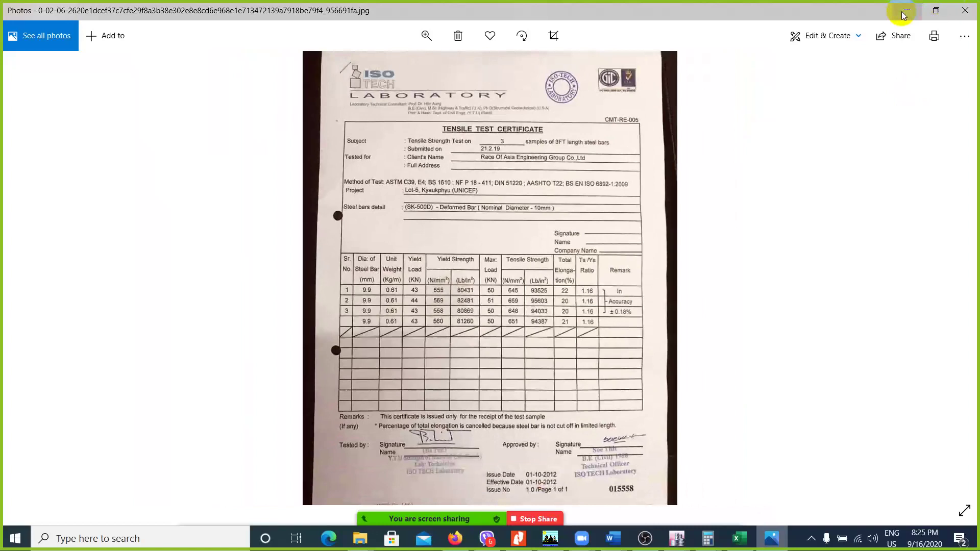
pyautogui.click(972, 6)
# - Read the structural steel section, covering the A36 material example, the four common steel types and the steel grade table
pyautogui.scroll(3, 544, 284)
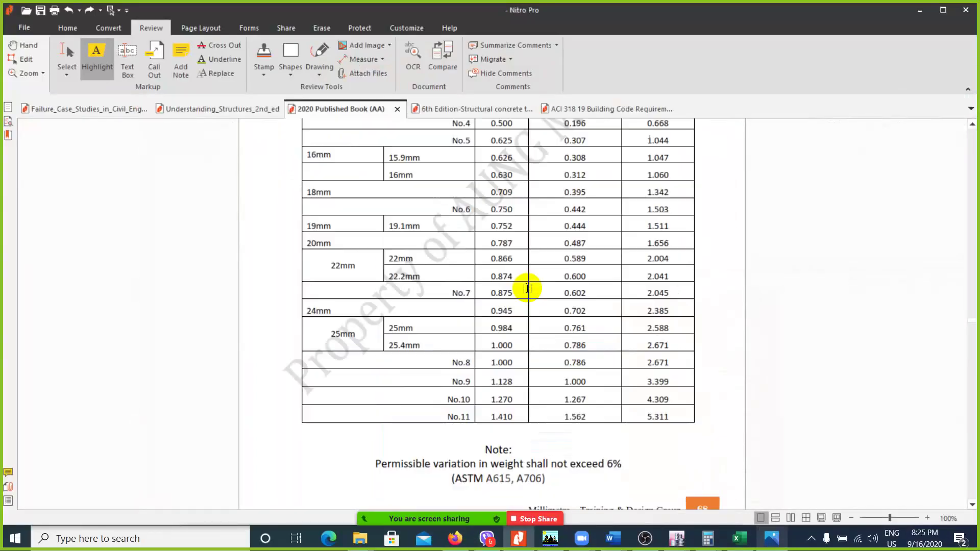
pyautogui.scroll(-4, 544, 286)
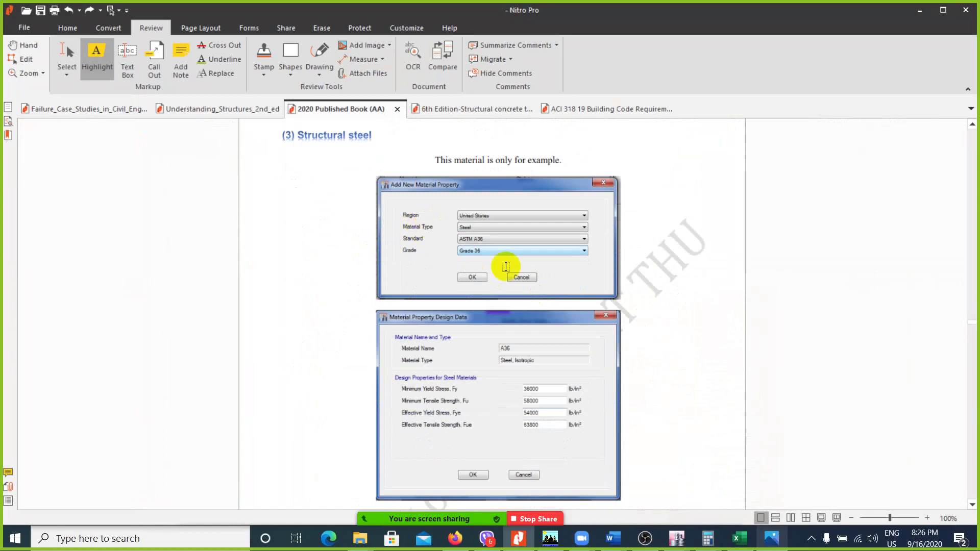
pyautogui.scroll(-5, 505, 255)
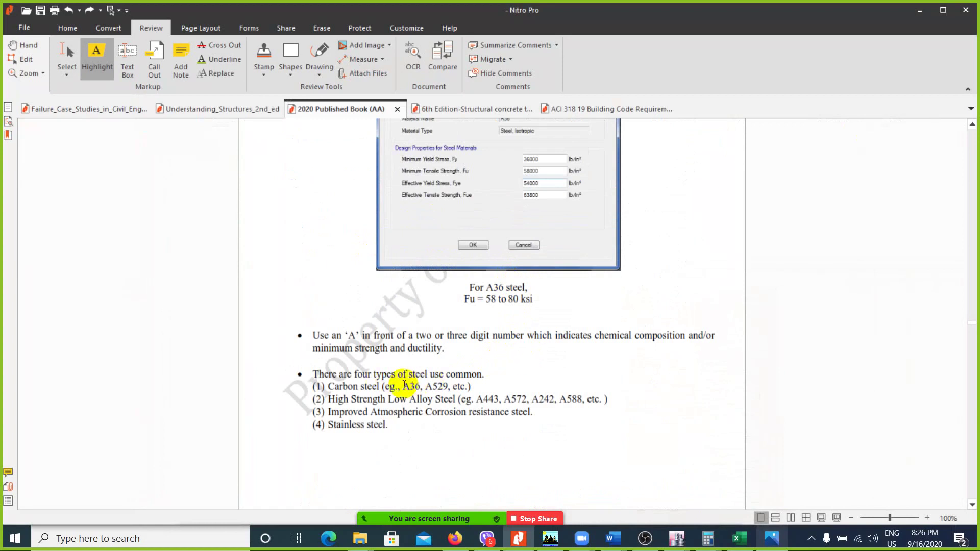
pyautogui.keyDown('ctrl'); pyautogui.scroll(2, 400, 395); pyautogui.keyUp('ctrl')
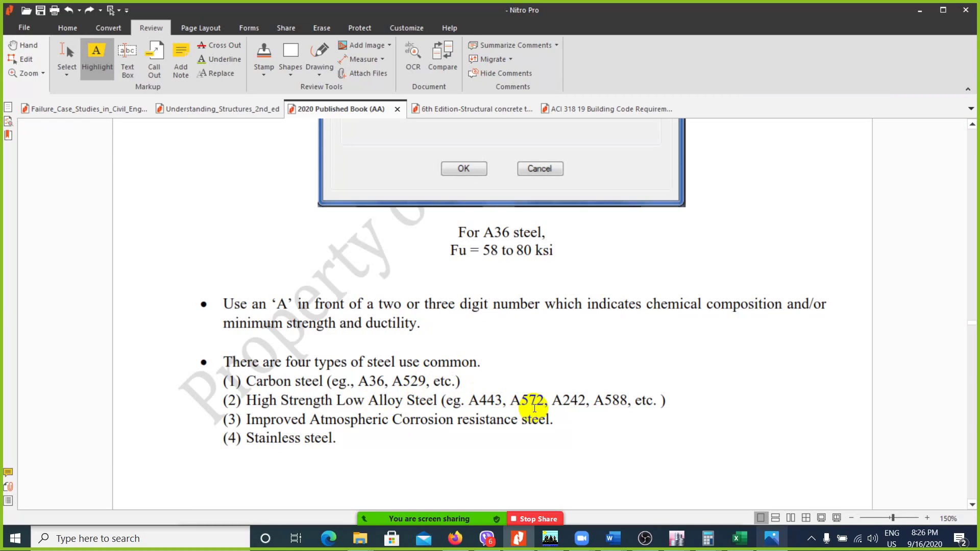
pyautogui.scroll(-2, 484, 380)
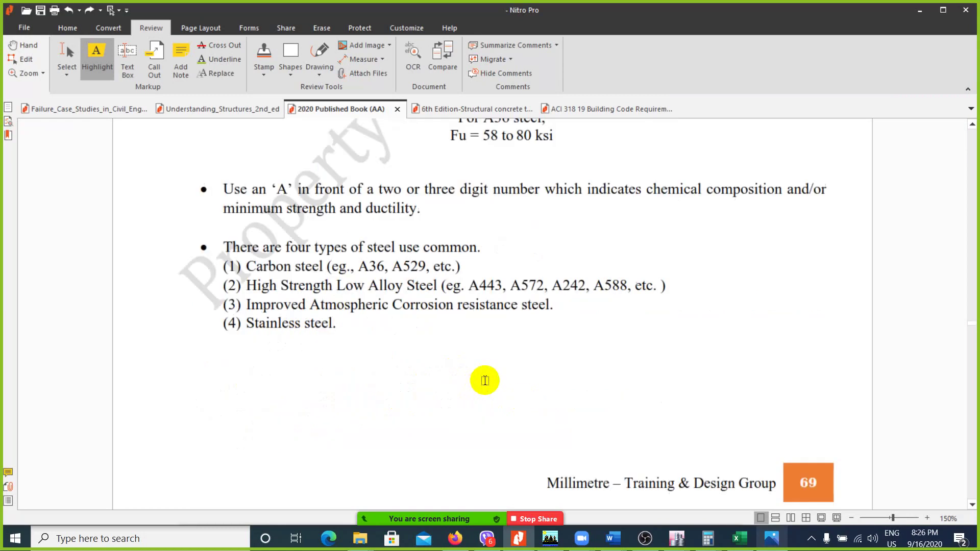
pyautogui.scroll(-6, 485, 380)
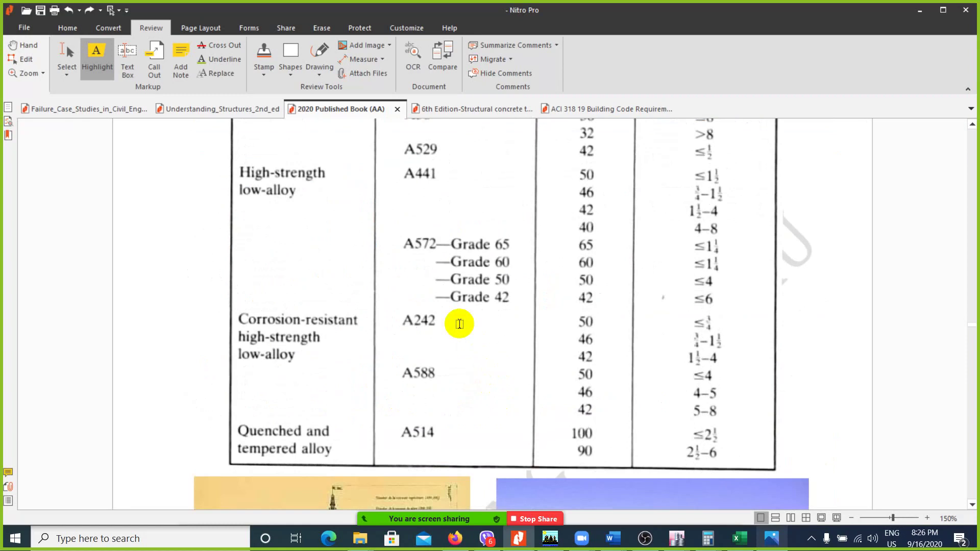
pyautogui.scroll(-1, 458, 324)
pyautogui.keyDown('ctrl'); pyautogui.scroll(-3, 459, 323); pyautogui.keyUp('ctrl')
pyautogui.scroll(-2, 464, 327)
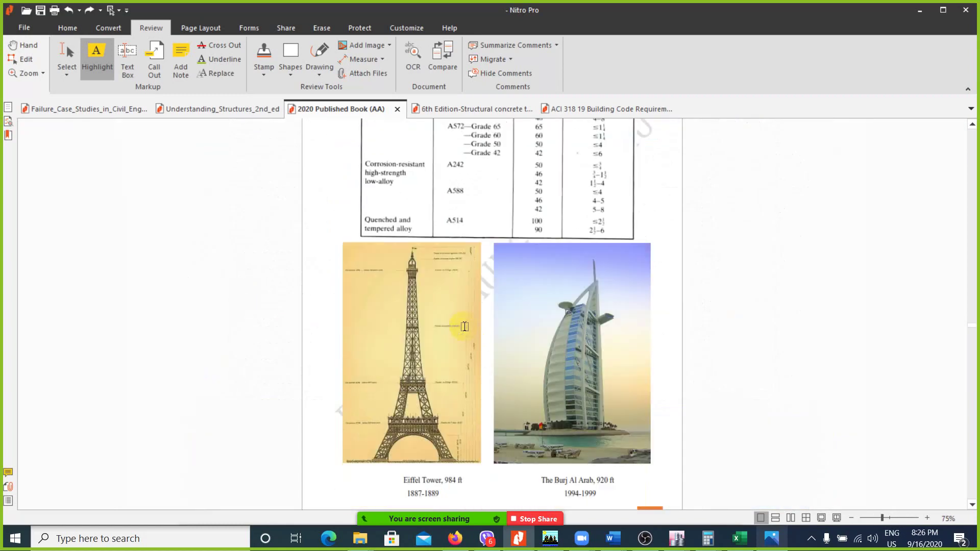
# - Read the Teaching Objectives, Software Skills and Points to Remember on the book's lesson summary page
pyautogui.scroll(-3, 467, 304)
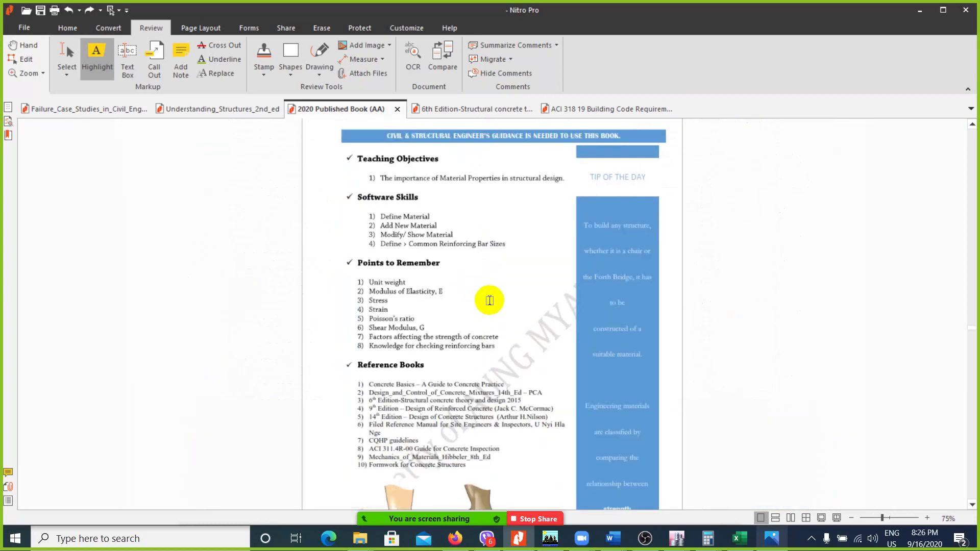
pyautogui.keyDown('ctrl'); pyautogui.scroll(2, 491, 300); pyautogui.keyUp('ctrl')
pyautogui.scroll(3, 498, 301)
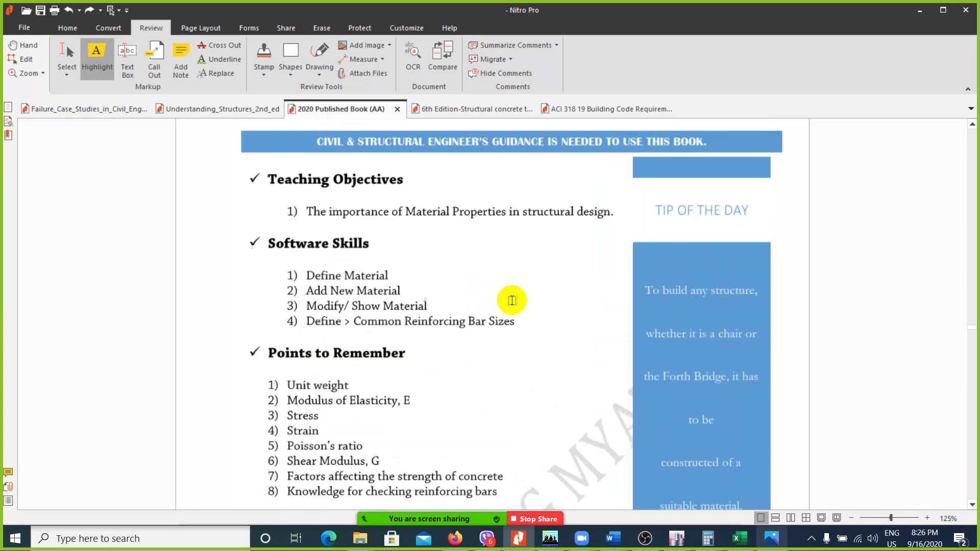
pyautogui.scroll(-1, 514, 300)
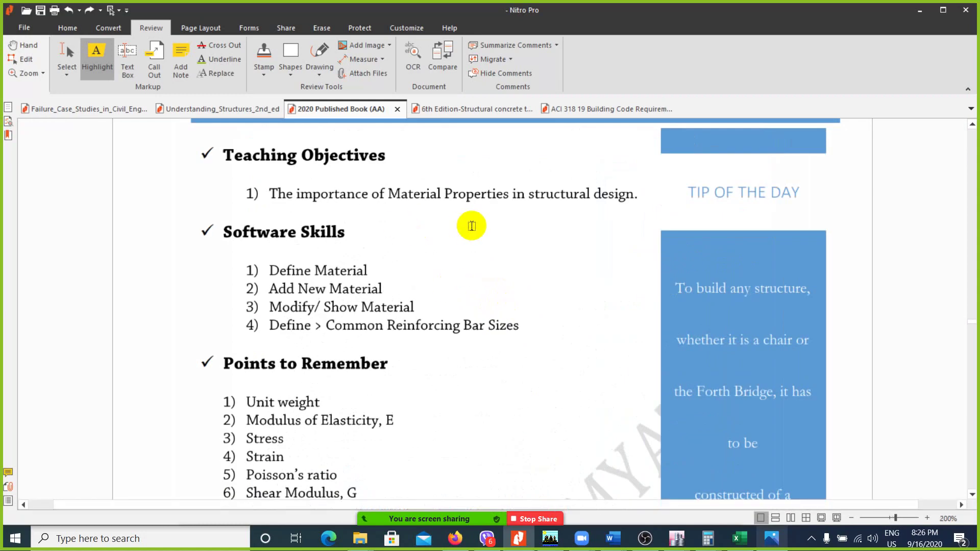
pyautogui.keyDown('ctrl'); pyautogui.scroll(2, 490, 220); pyautogui.keyUp('ctrl')
pyautogui.scroll(1, 495, 219)
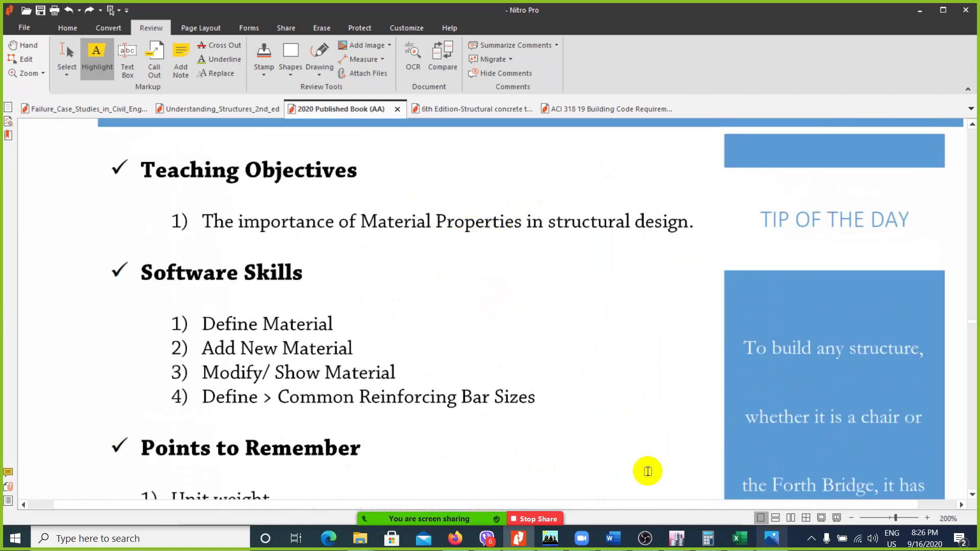
# - Switch to Excel and open the recent workbook Column(AxiallyLoaded)
pyautogui.click(741, 541)
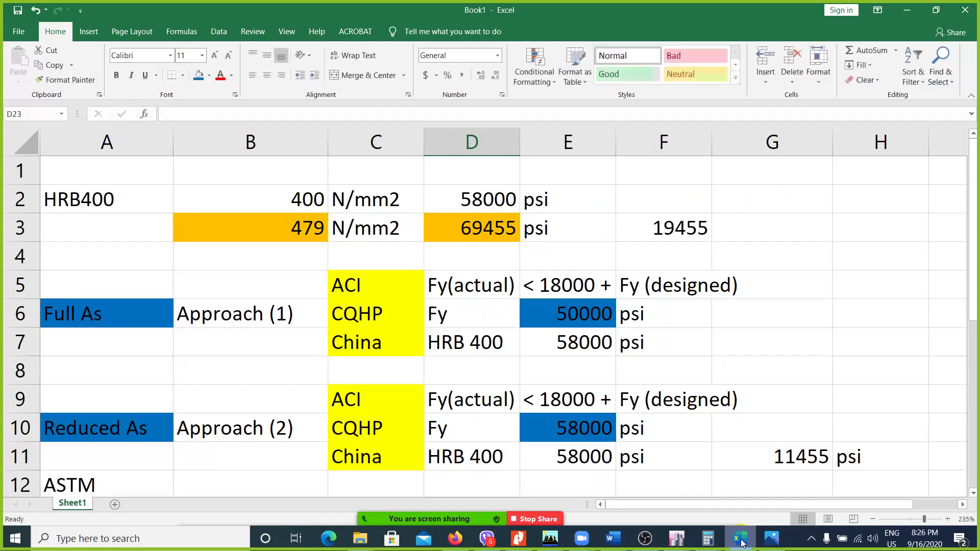
pyautogui.click(29, 33)
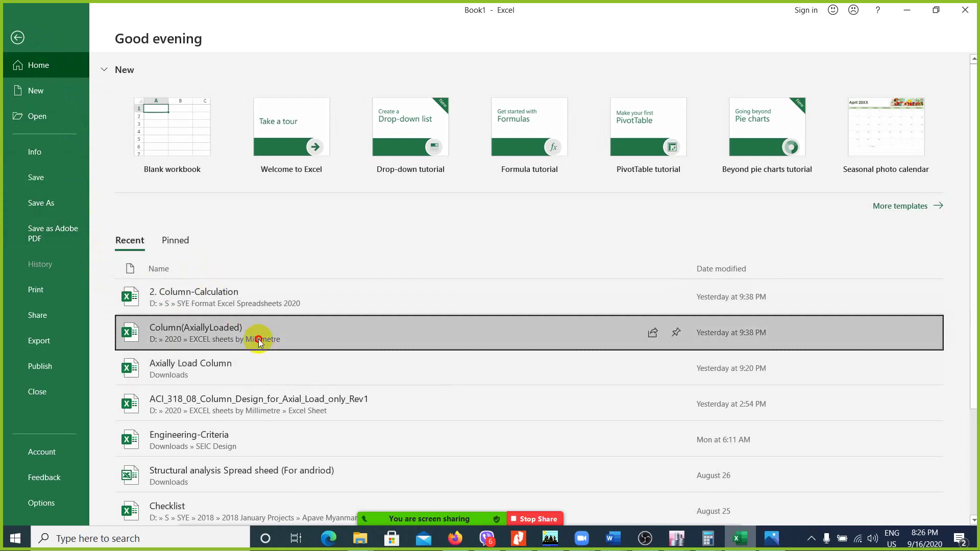
pyautogui.press('Escape')
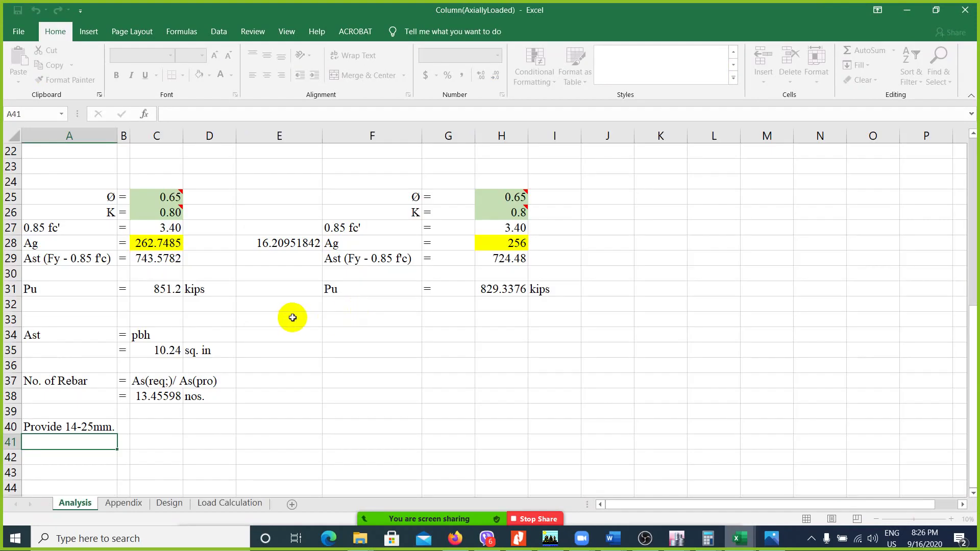
pyautogui.click(293, 317)
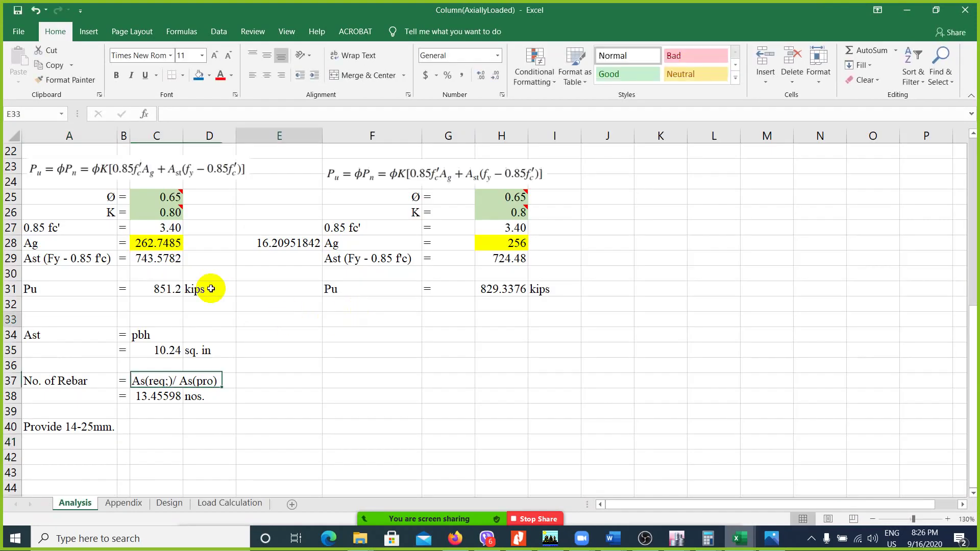
# - Set the column dimensions b and h to 12 in each in the Design calculation
pyautogui.scroll(3, 204, 278)
pyautogui.scroll(2, 471, 363)
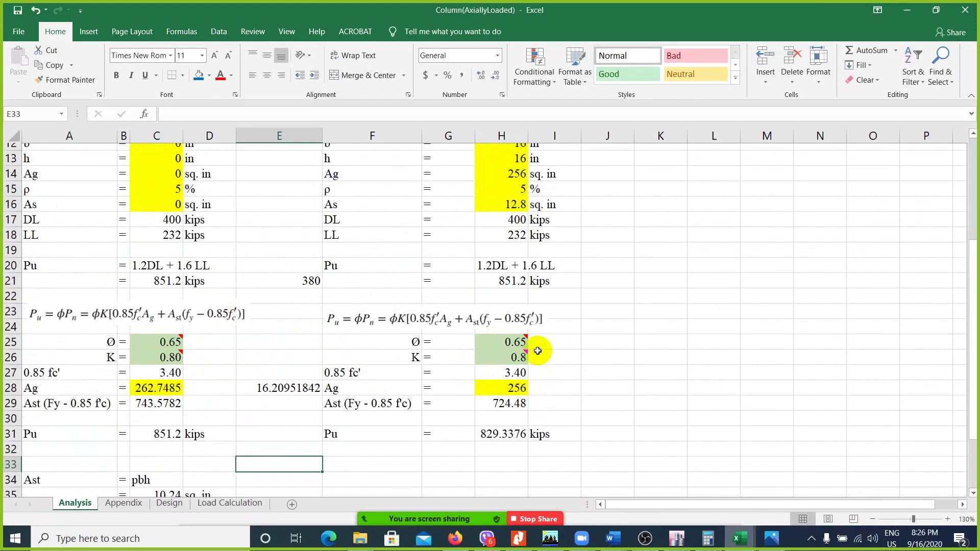
pyautogui.click(503, 227)
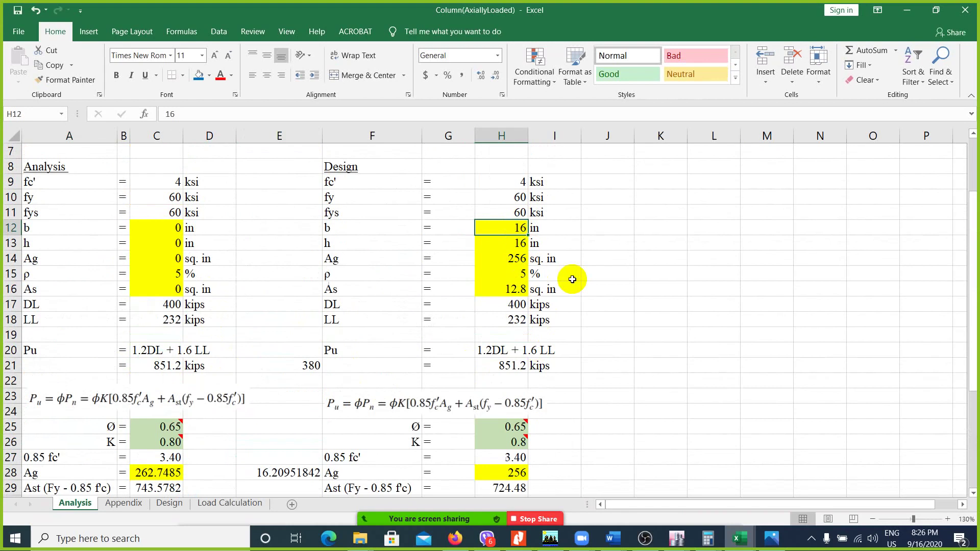
pyautogui.write('12')
pyautogui.press('Return')
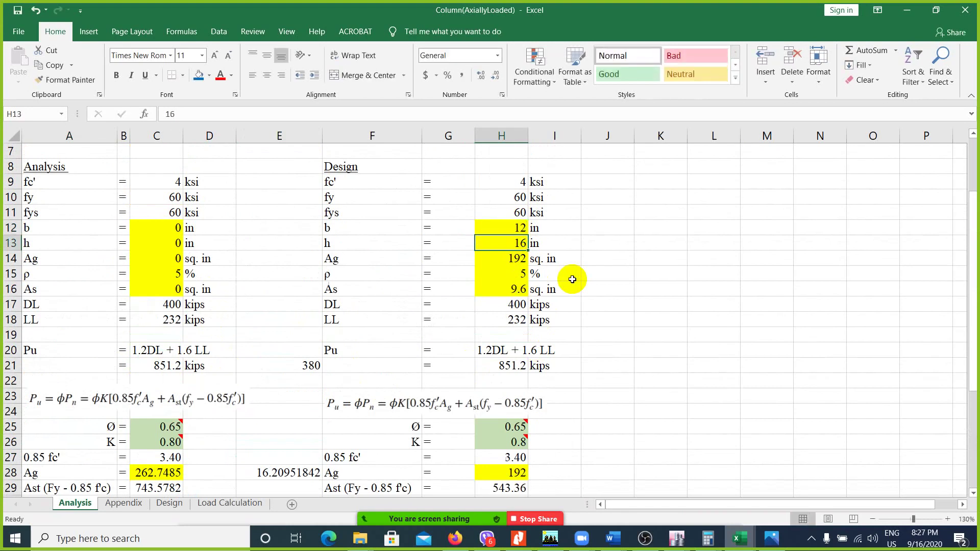
pyautogui.press('Return')
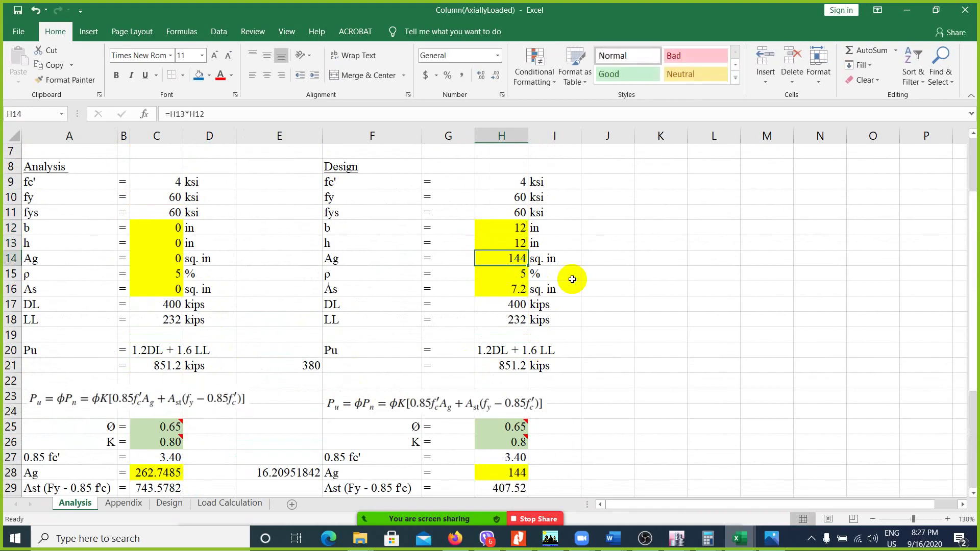
# - Set the concrete strength fc' to 3 ksi in the Design calculation
pyautogui.click(513, 179)
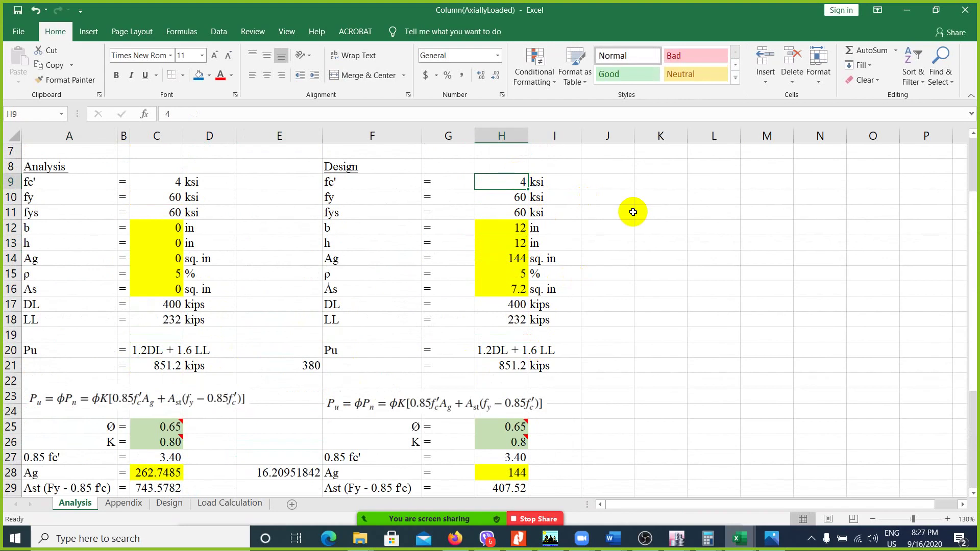
pyautogui.write('3')
pyautogui.press('Return')
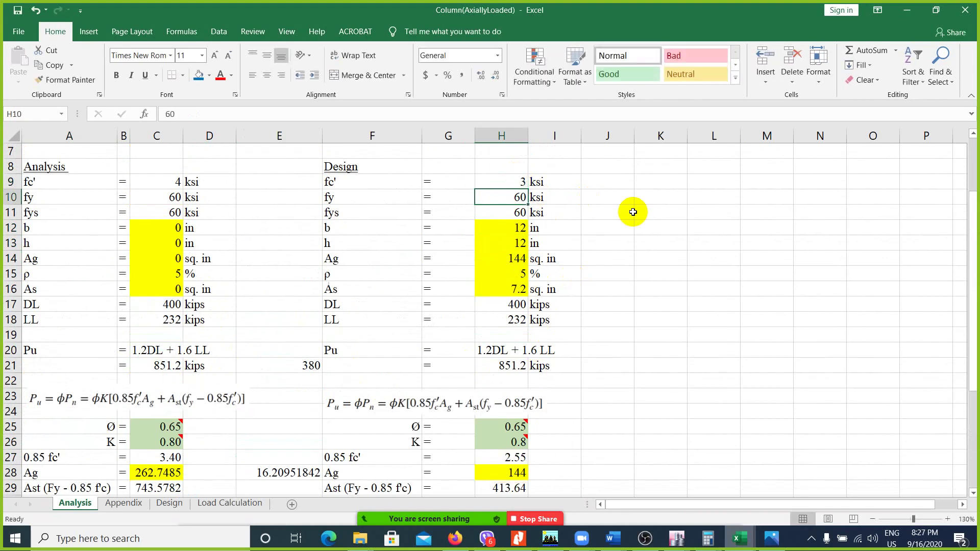
# - Check the Design column's axial capacity Pu, and return to the PDF book in Nitro Pro
pyautogui.scroll(-1, 534, 365)
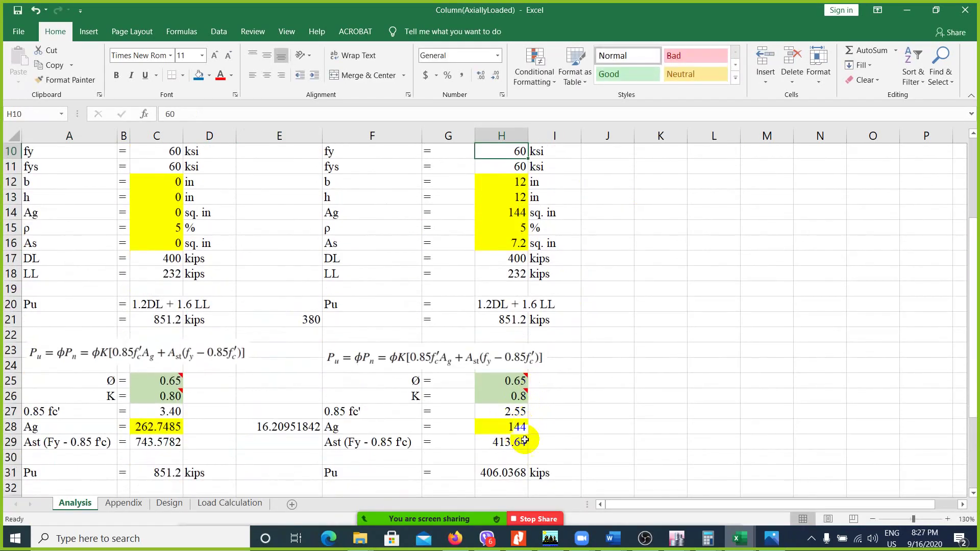
pyautogui.click(908, 11)
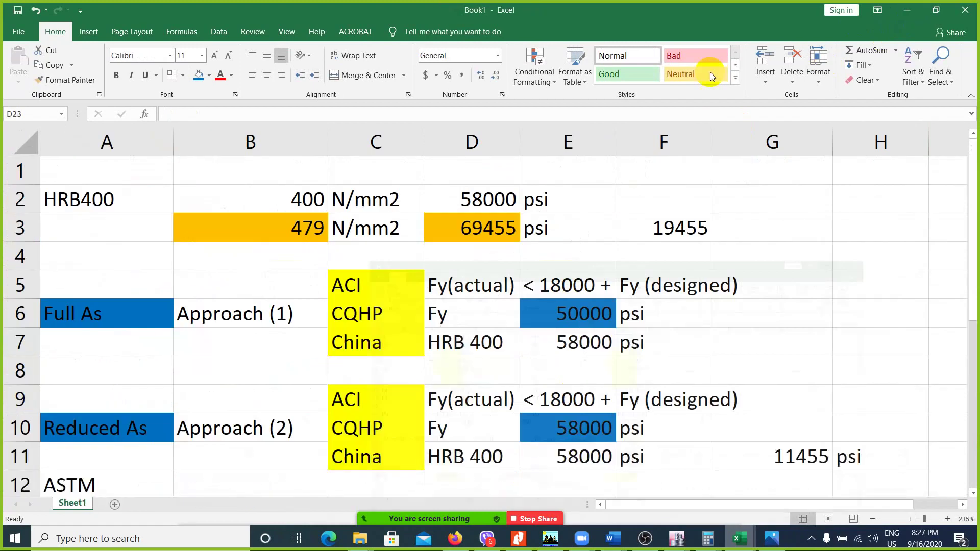
pyautogui.click(518, 539)
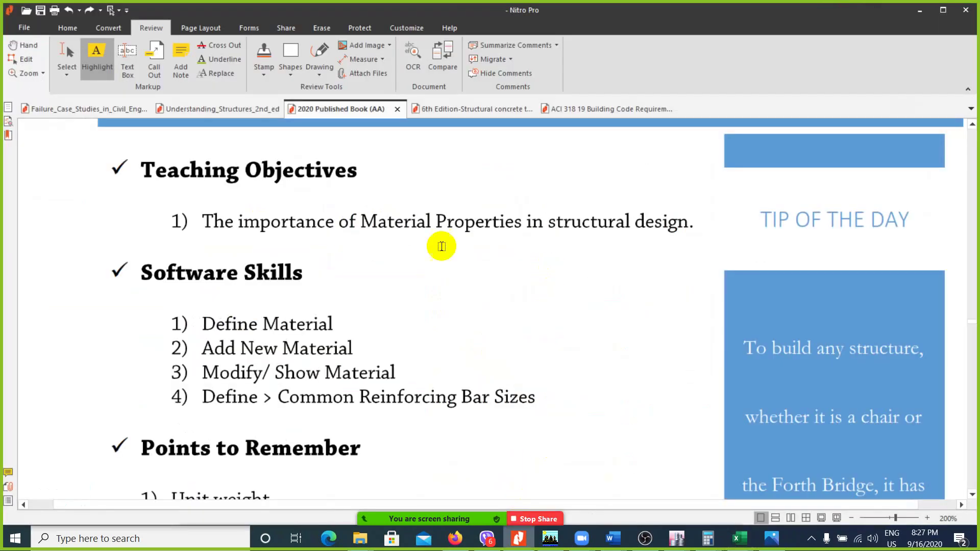